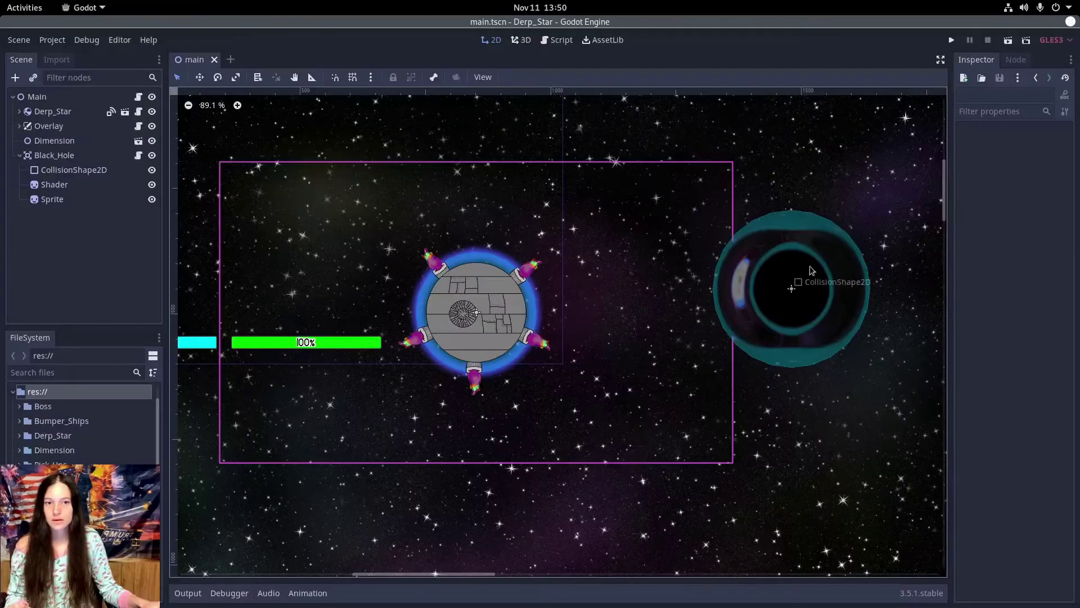
Save the Black_Hole branch as its own scene, Black_Hole.tscn, in res://Boss/Black_Hole.
right_click(69, 156)
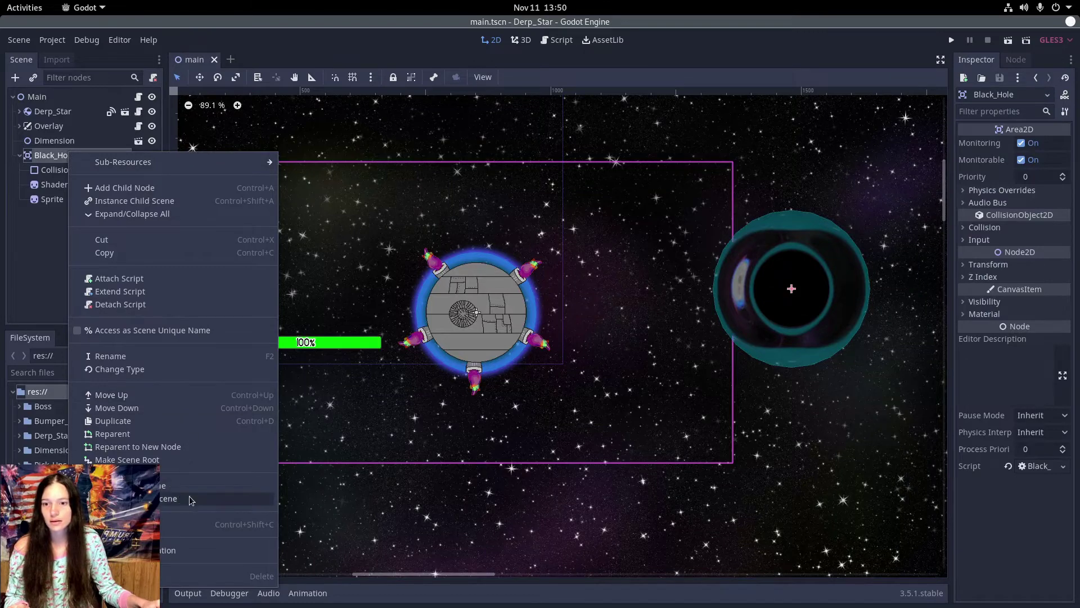
left_click(169, 499)
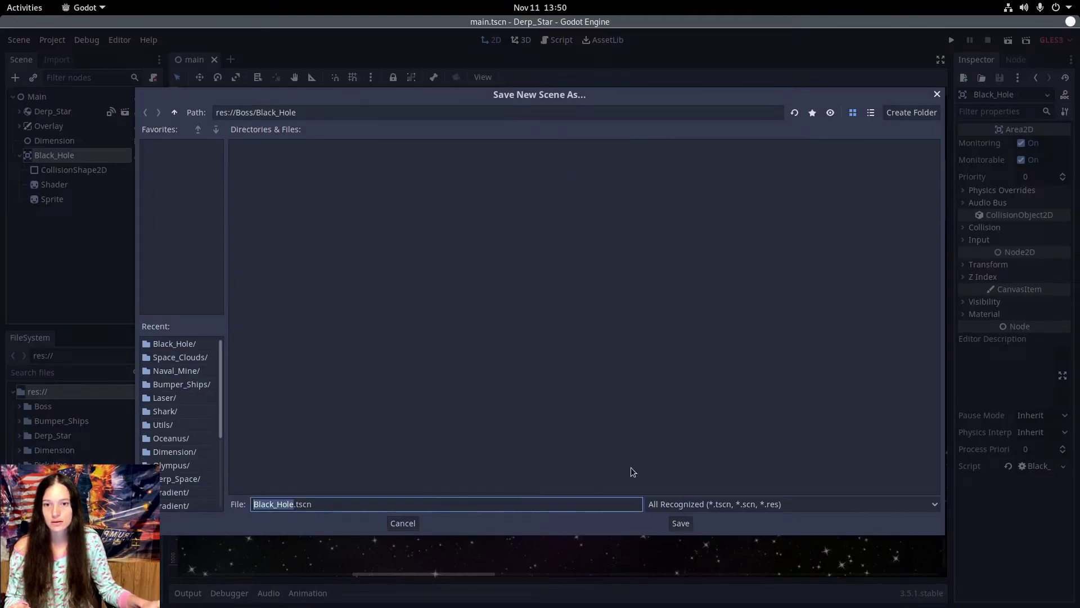
left_click(680, 524)
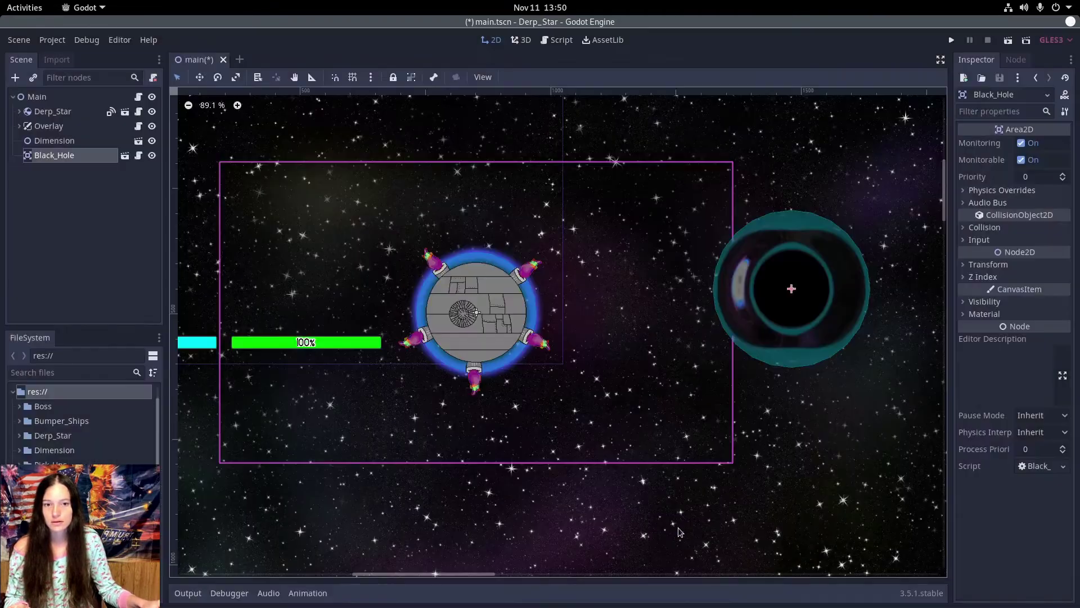
Open the Black_Hole scene for editing and reset its root node's position to 0, 0.
left_click(125, 155)
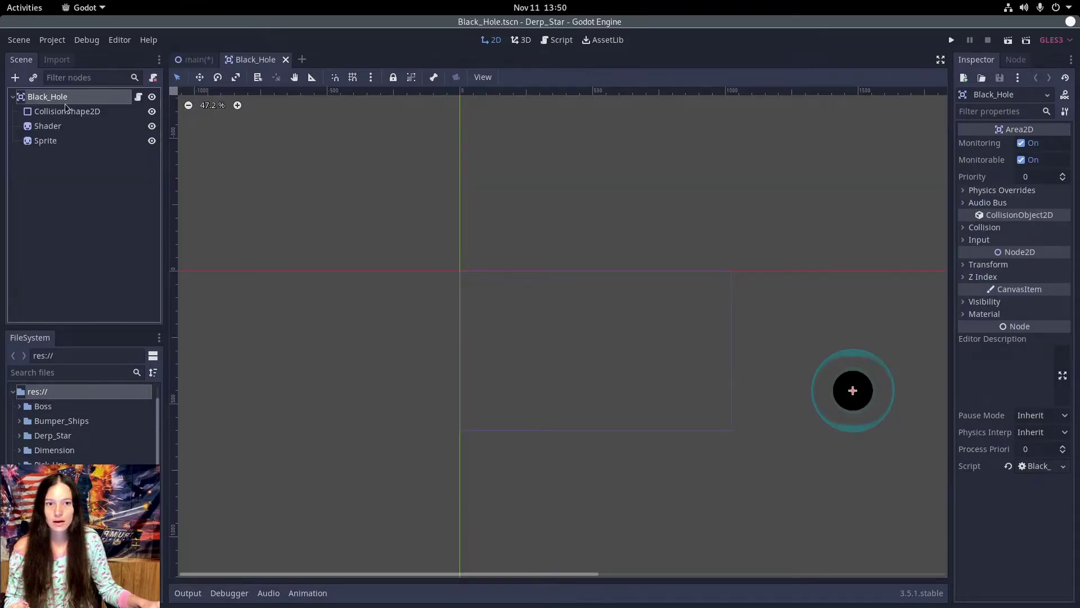
left_click(989, 264)
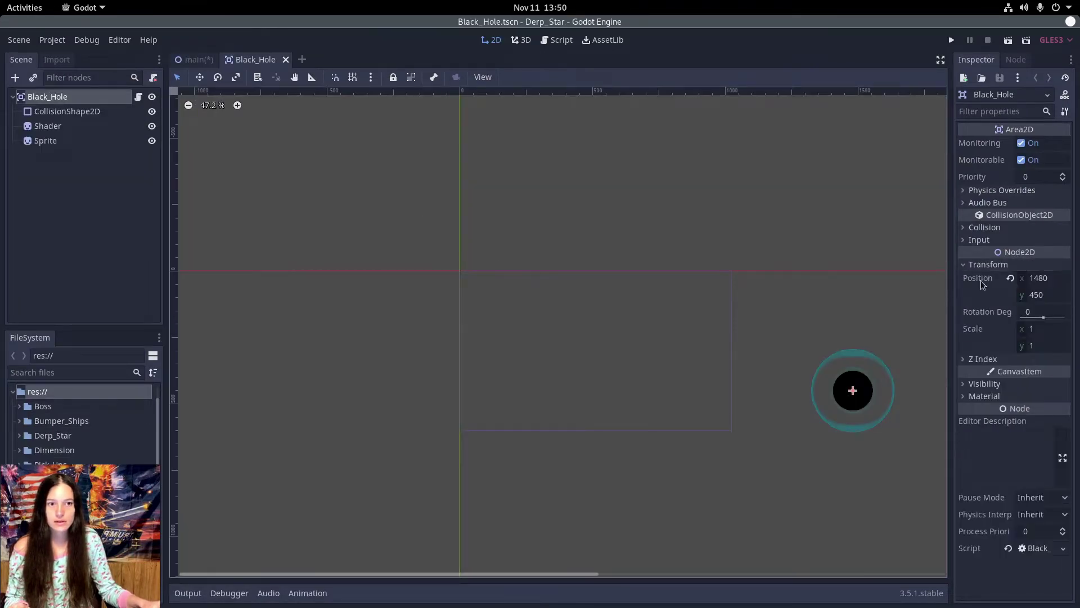
left_click(1011, 278)
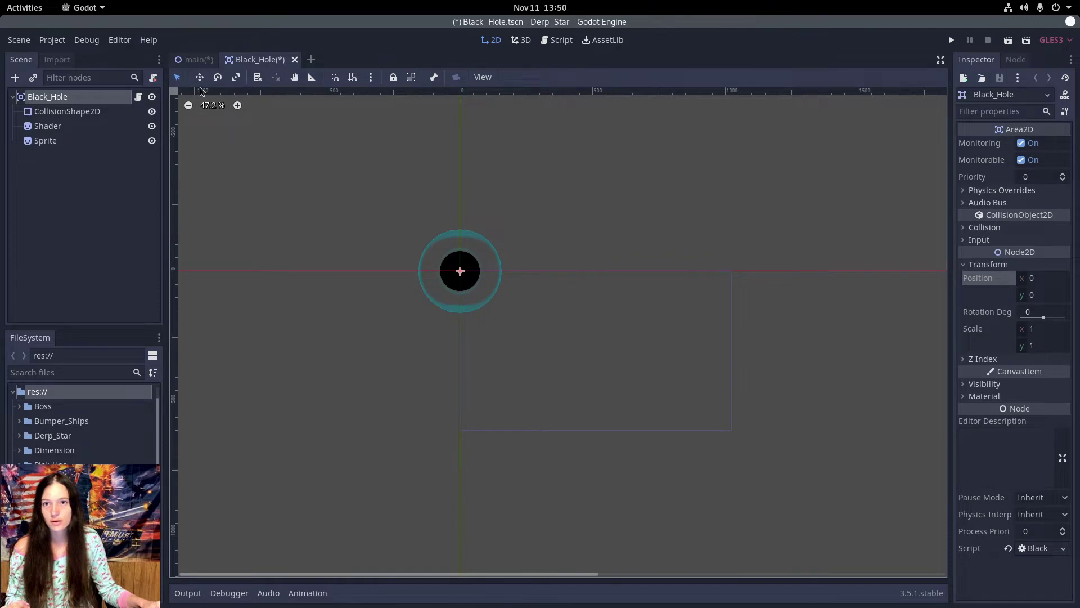
In the main scene, move the Black_Hole instance to the right of the Derp Star, just beyond the purple camera frame.
left_click(194, 59)
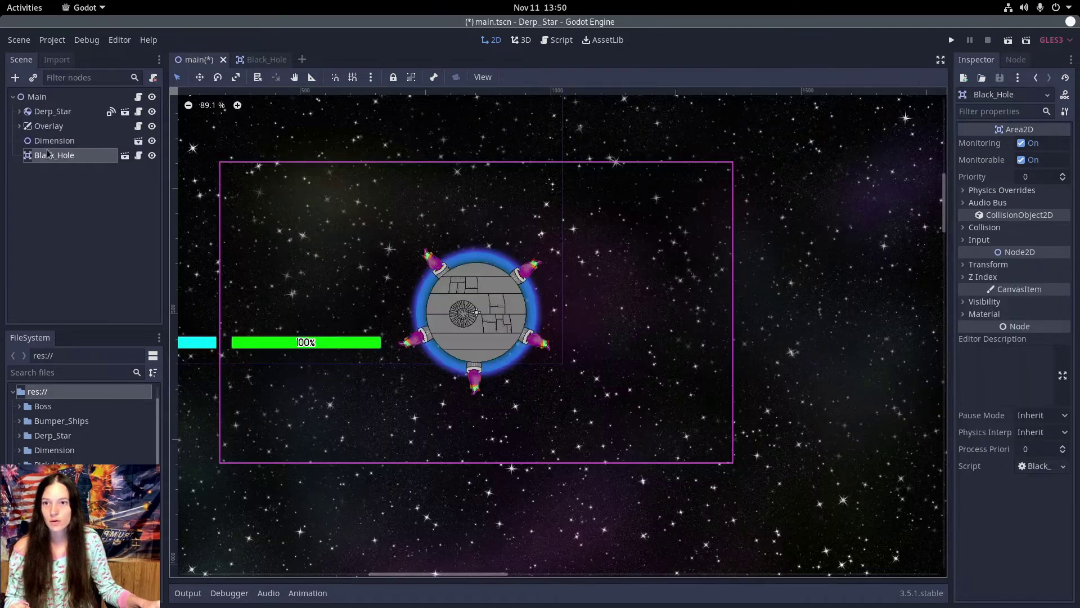
key("w")
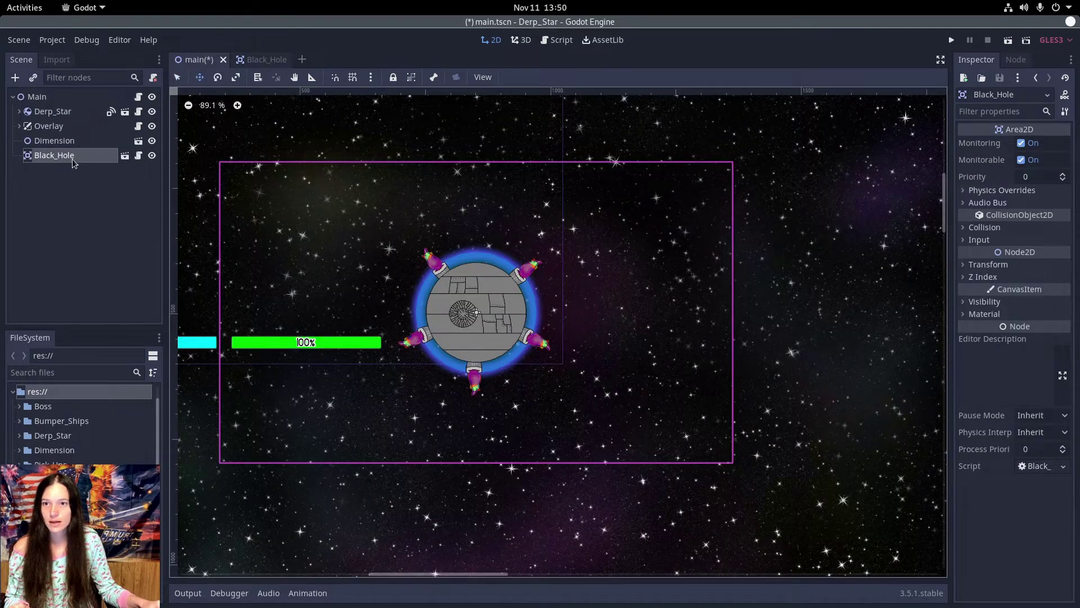
left_click_drag(276, 148, 819, 407)
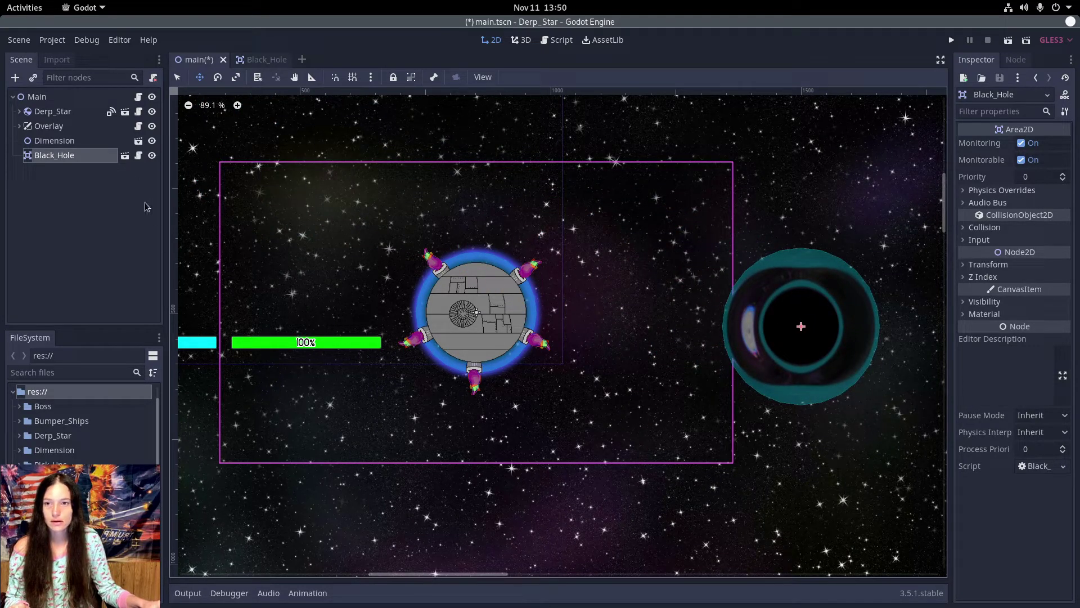
Open the Black_Hole script and declare "var max_size : float = 6" below the size variable.
left_click(138, 156)
left_click(520, 143)
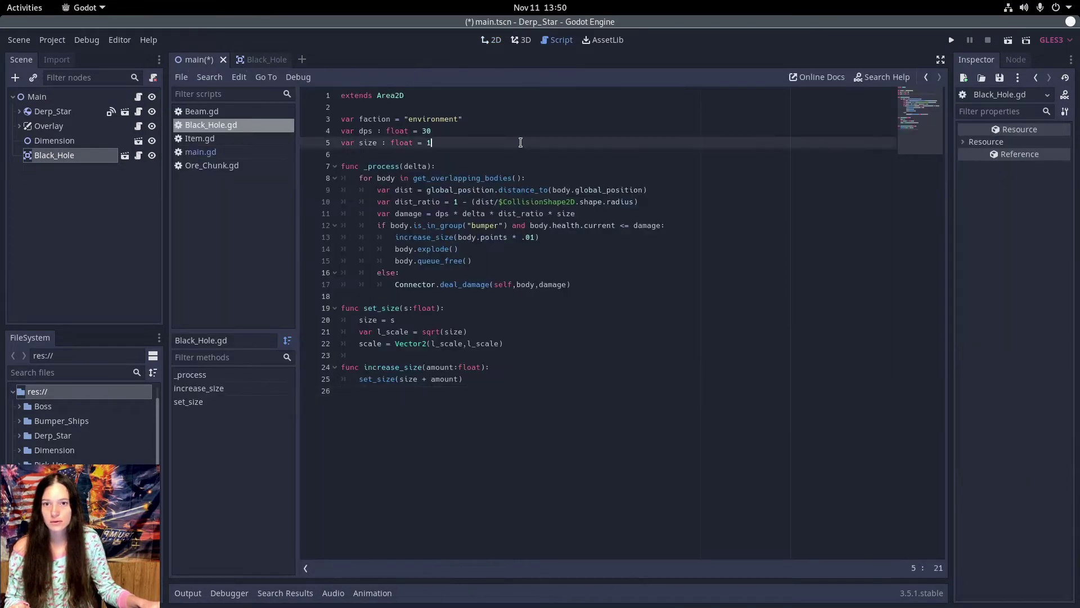
key("Return")
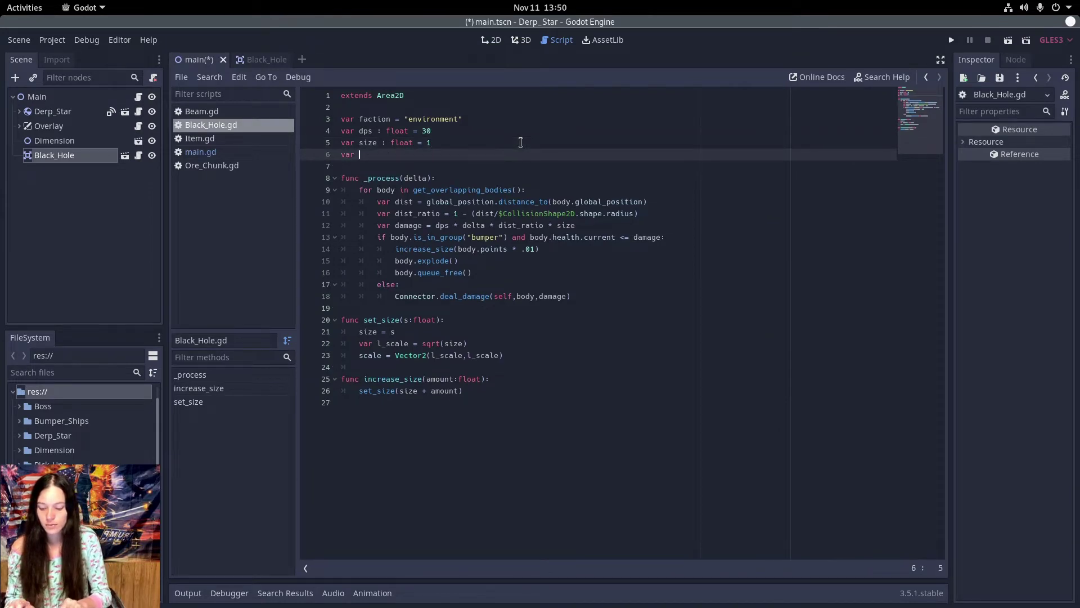
type("var max ")
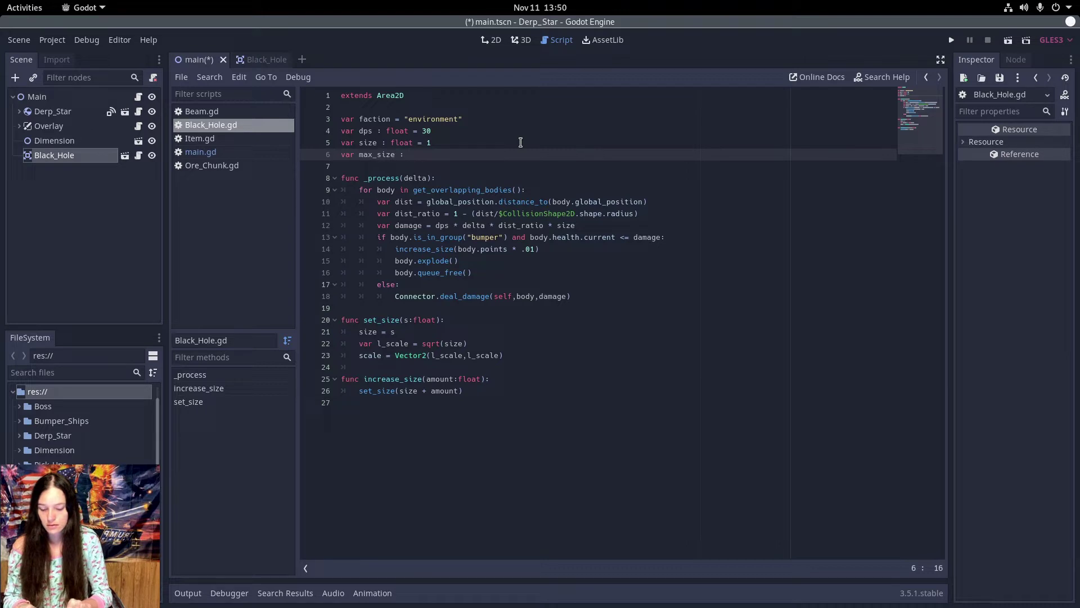
type("_size : float = ")
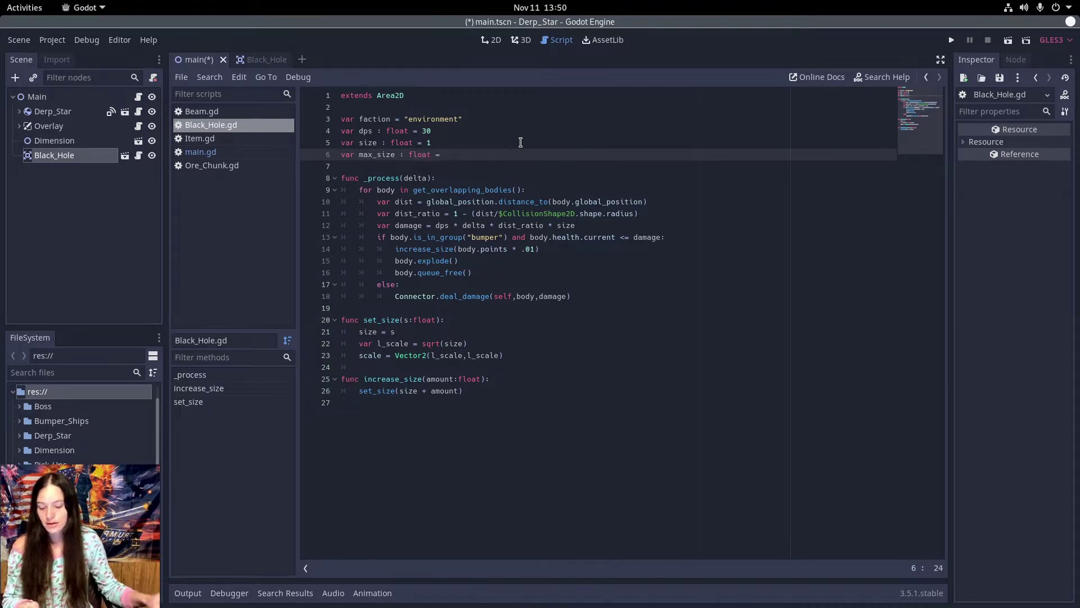
type("6")
Add an explode() function at the end of the Black_Hole script that calls queue_free().
left_click(520, 395)
key("Return")
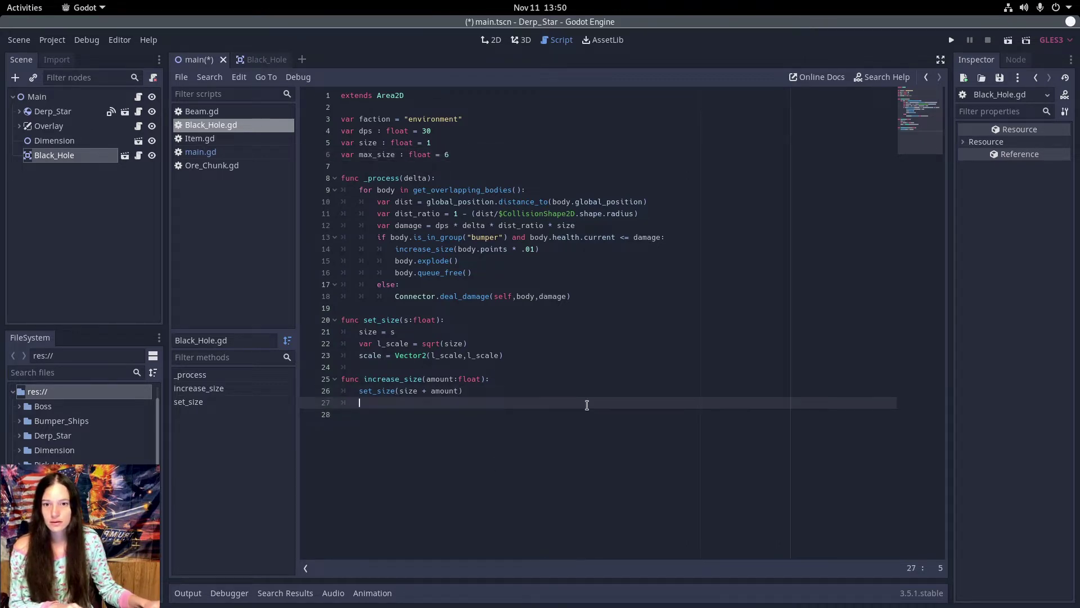
key("Return")
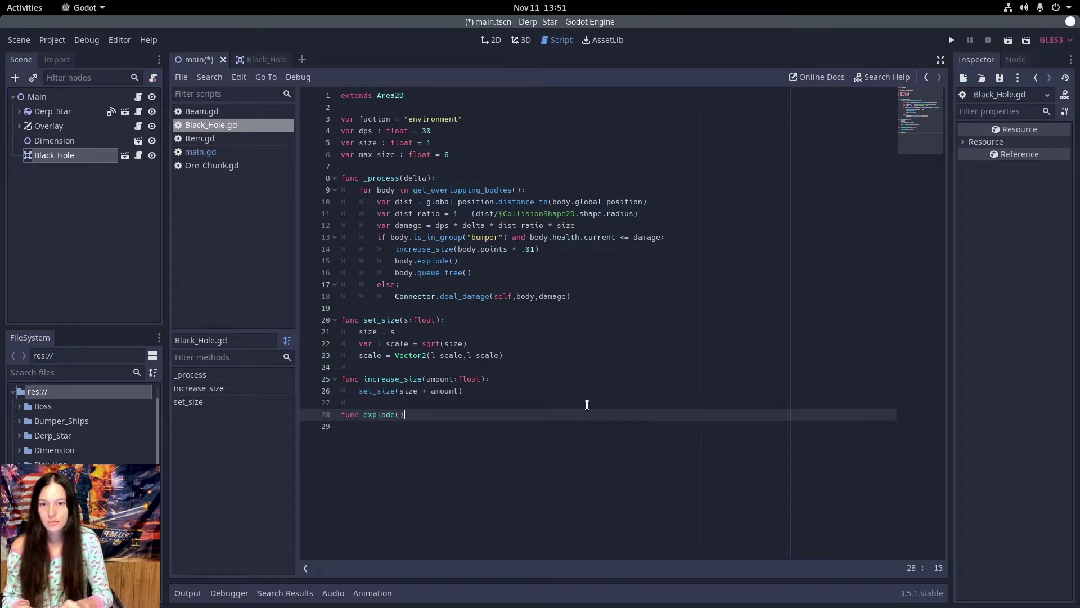
key("Return")
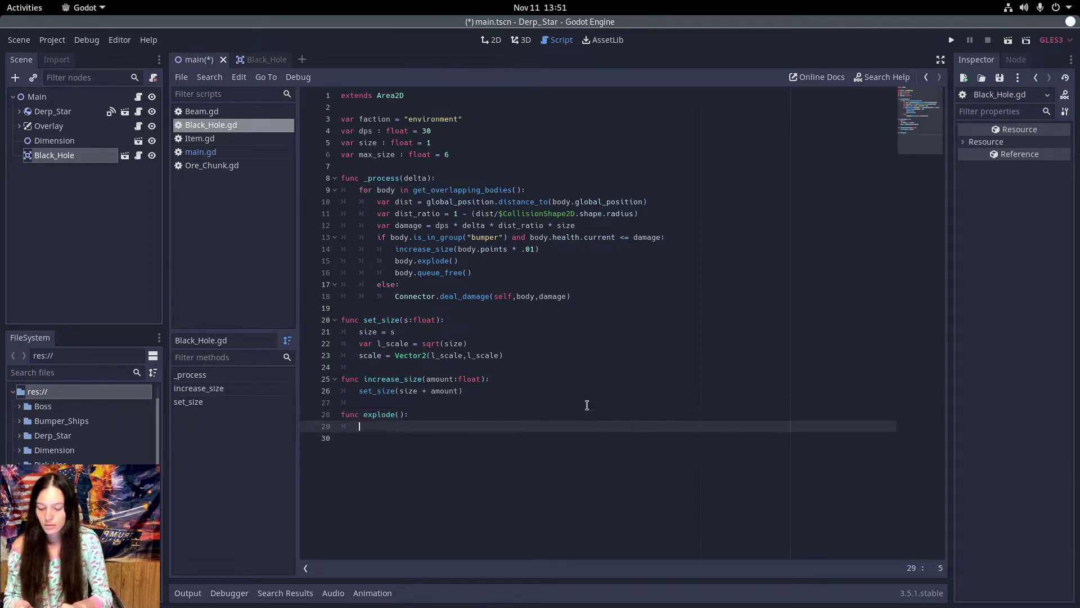
type("que")
key("Return")
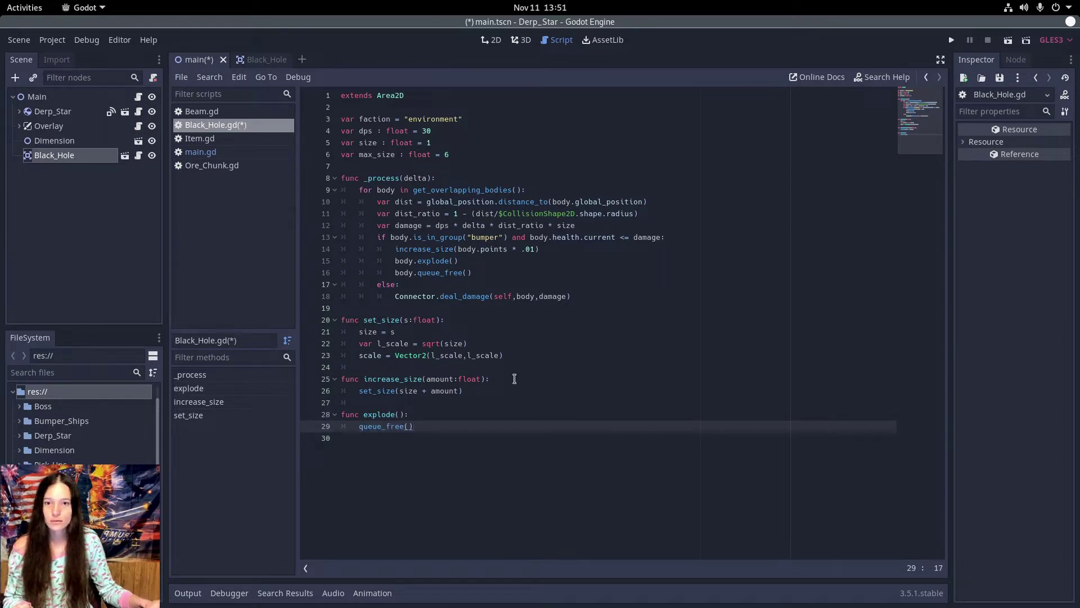
In set_size, add the condition "if size >= max_size:" directly after the "size = s" line.
left_click(484, 324)
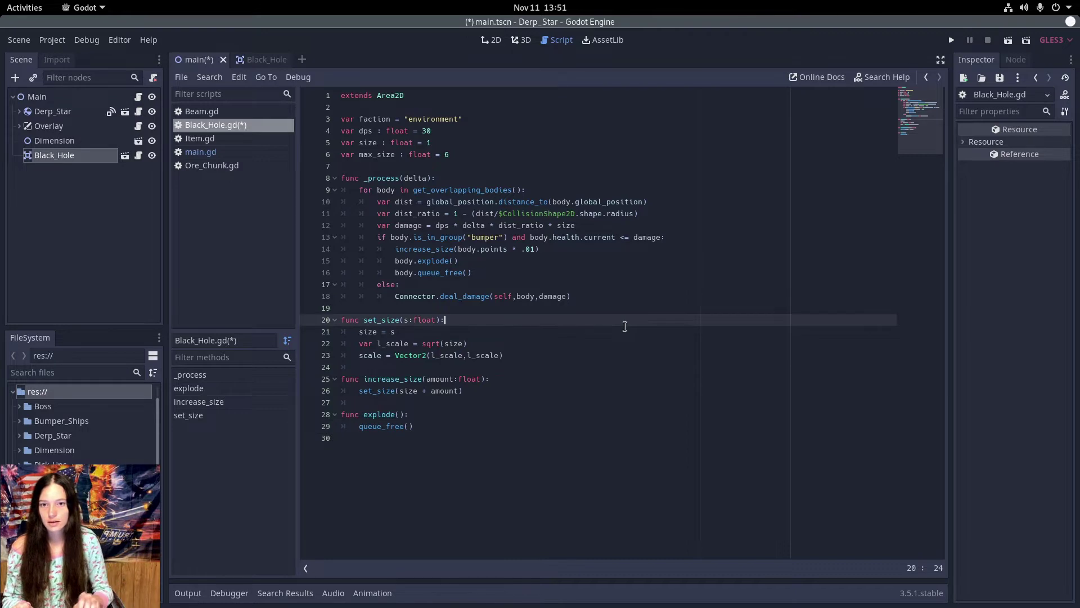
key("Return")
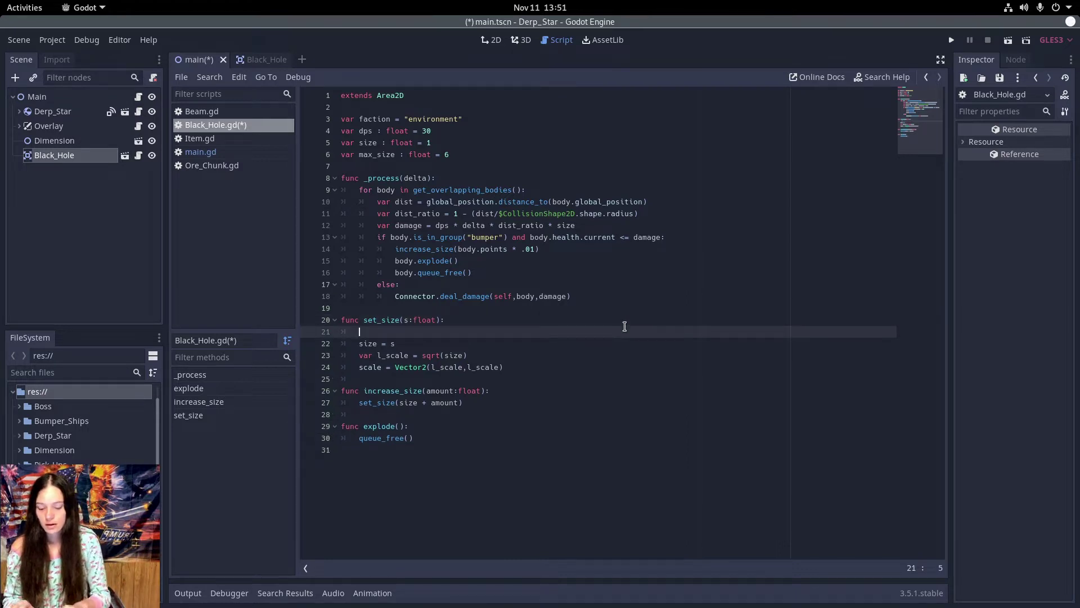
key("BackSpace")
key("BackSpace")
key("Down")
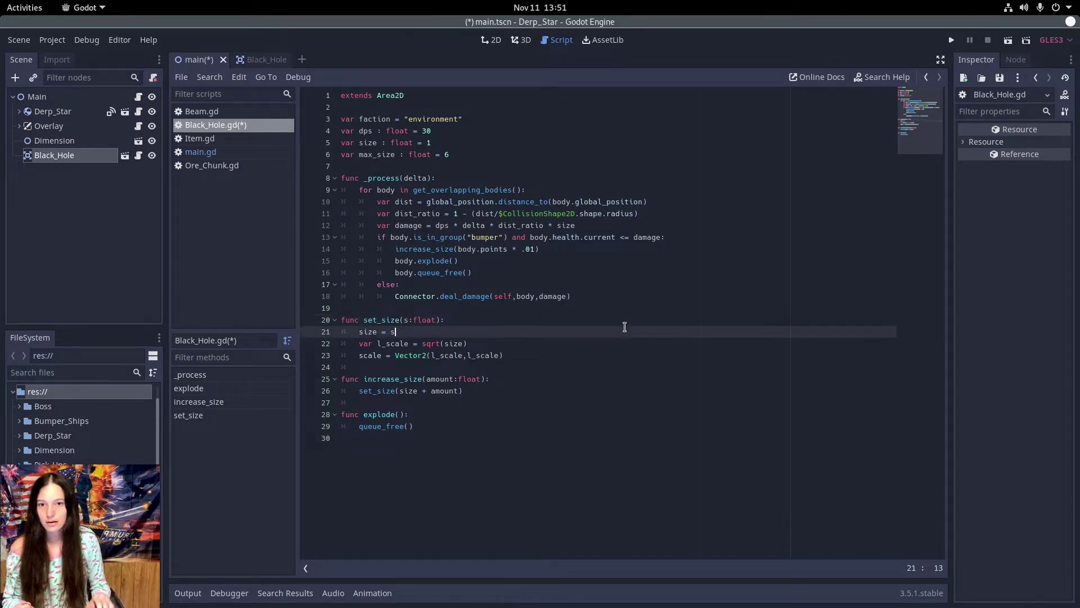
key("Return")
type("if size >")
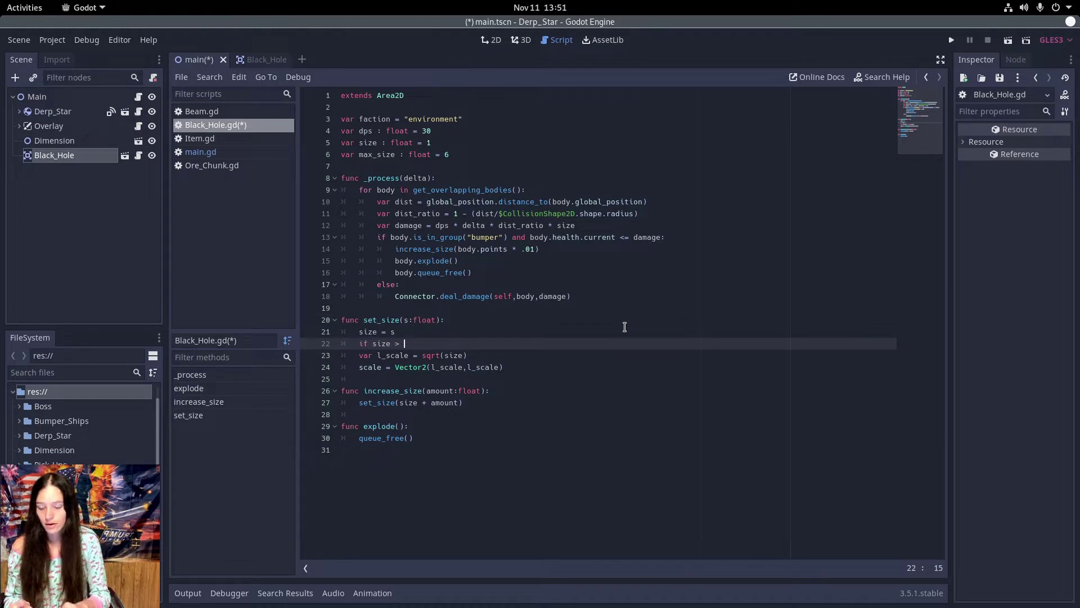
type(" max_size:")
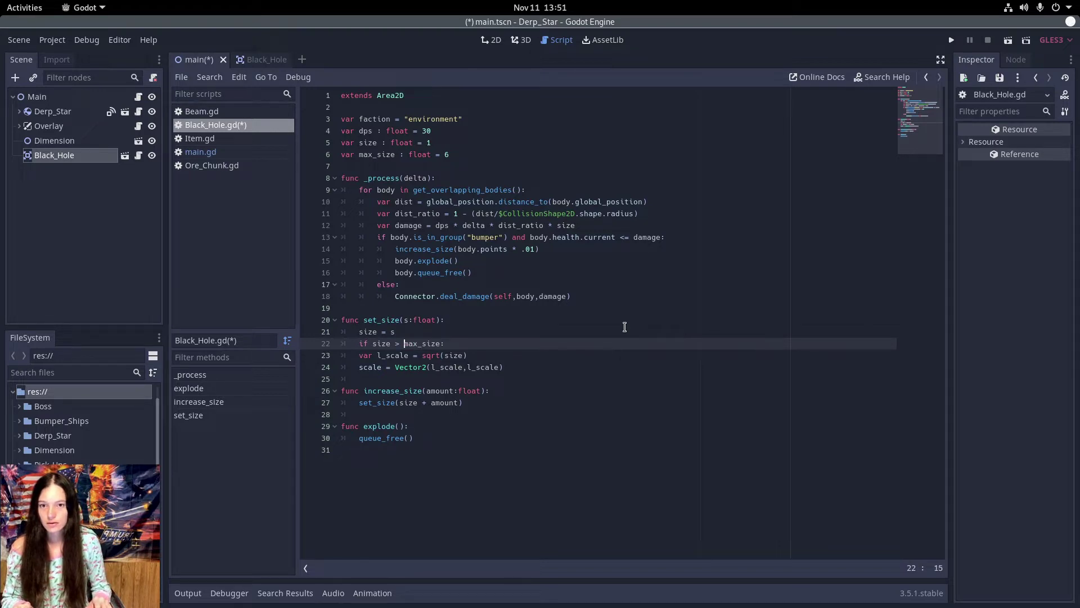
type("=")
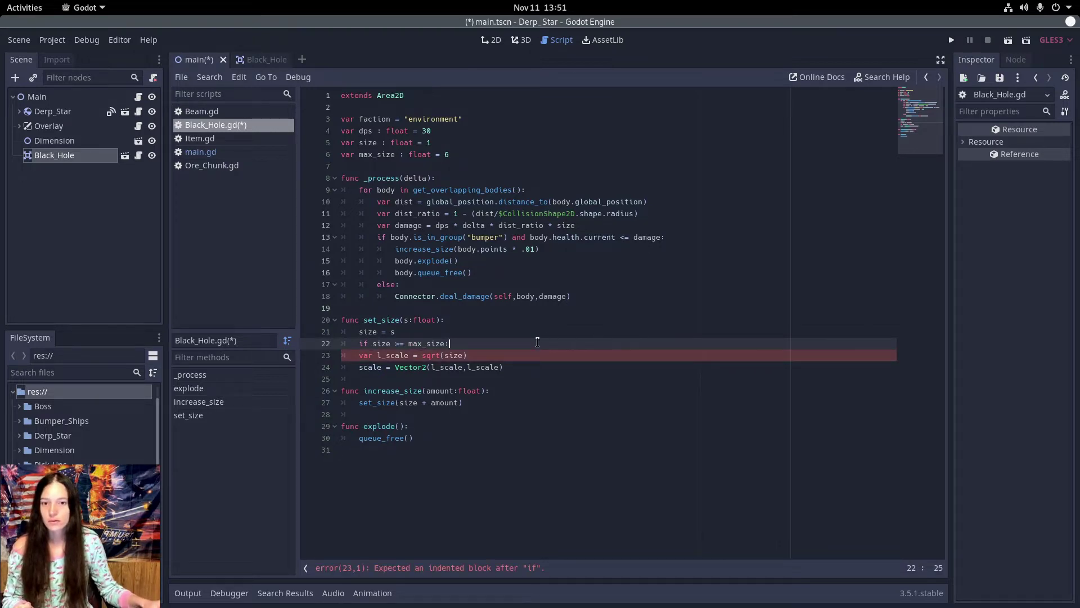
Fill the max_size condition's body with a call to explode() and the assignment "size = max_size".
key("Return")
type("exp")
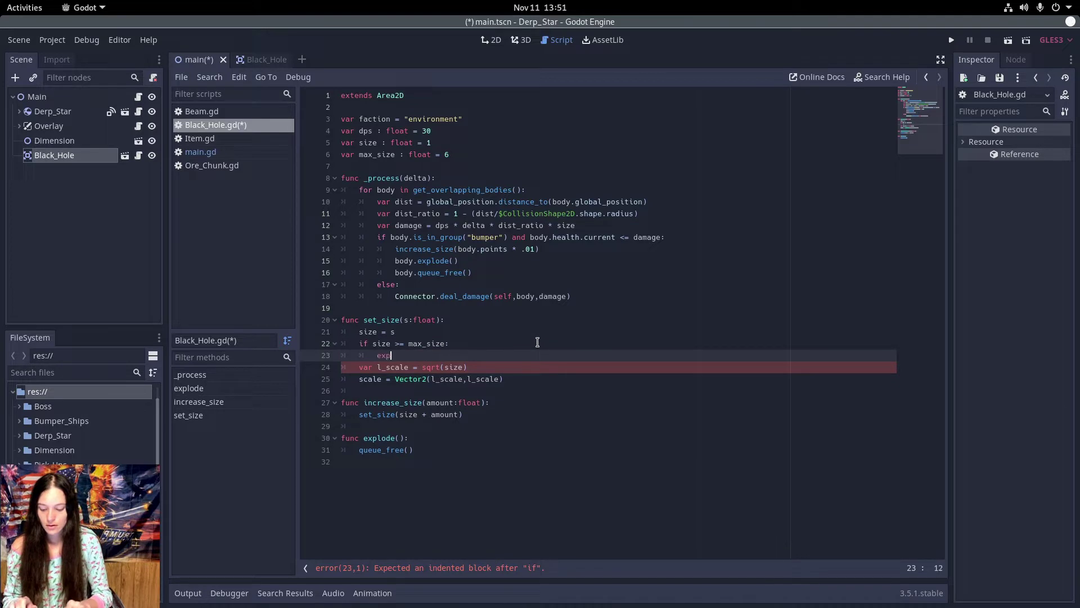
type("lode()")
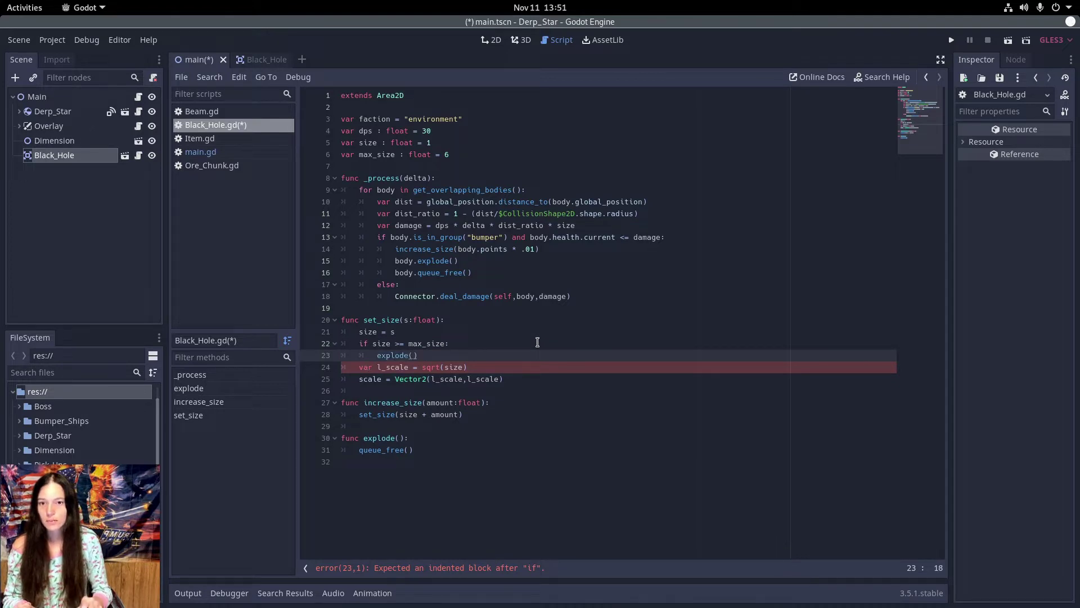
key("Return")
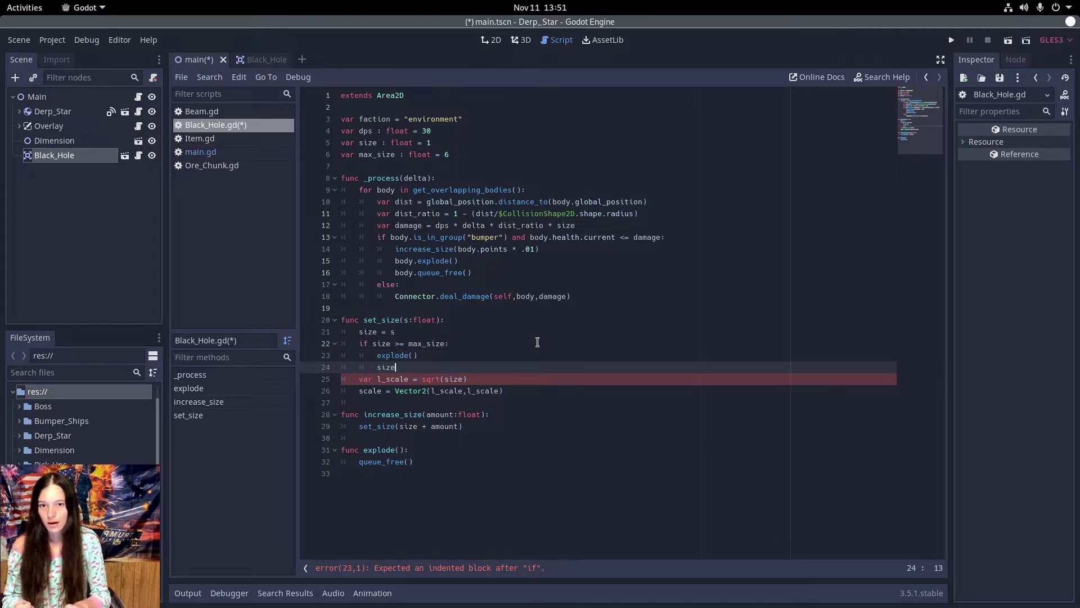
type("size = max_size")
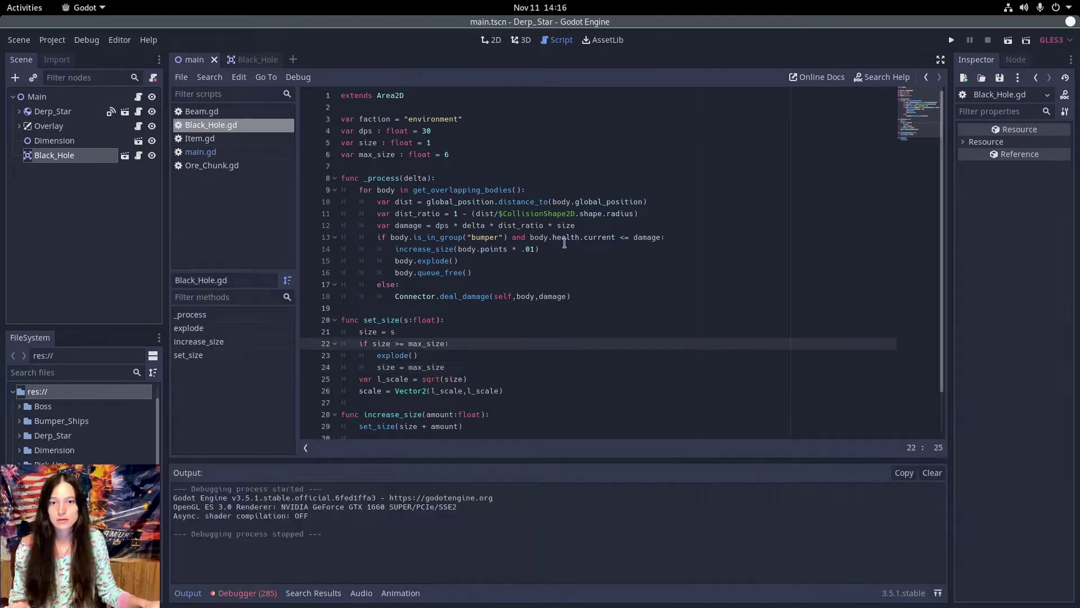
Run the project, fly the ship around the black hole and connected station to test the growth behaviour, and quit the game.
left_click(951, 39)
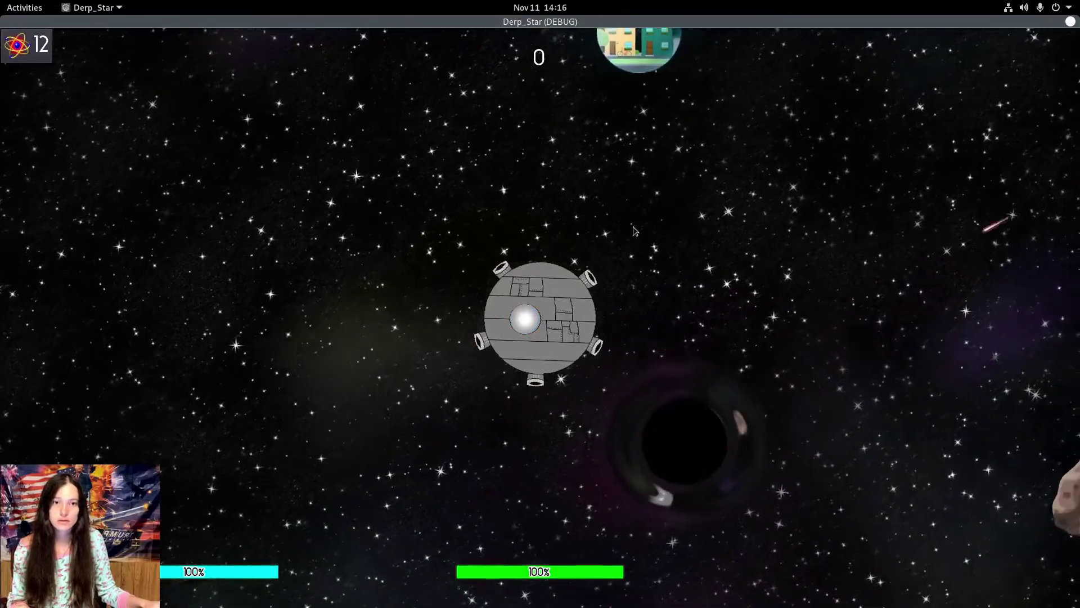
left_click(559, 84)
key("w")
key("d")
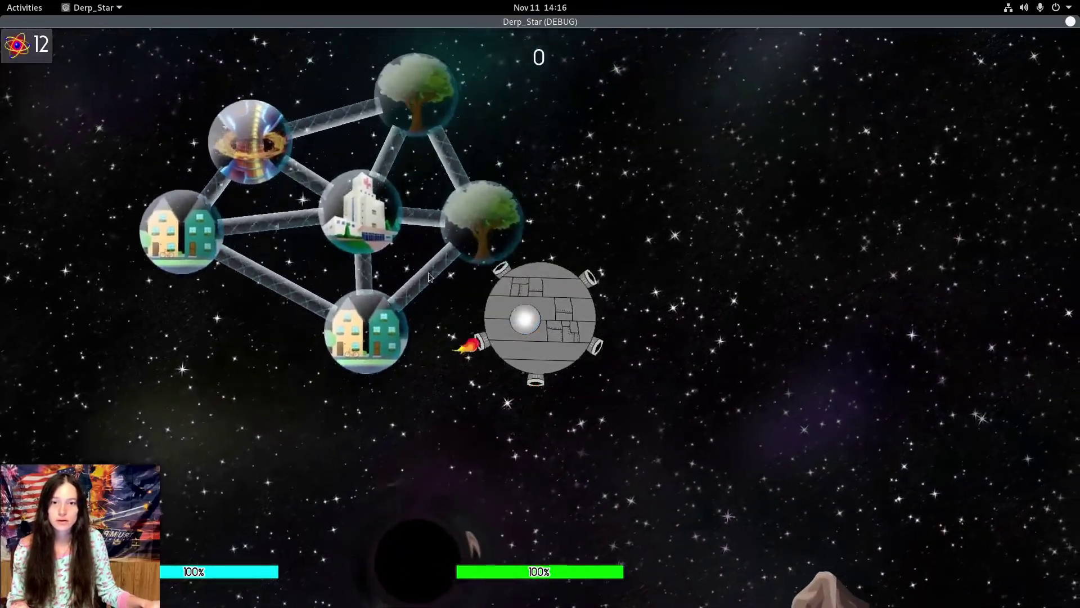
key("a")
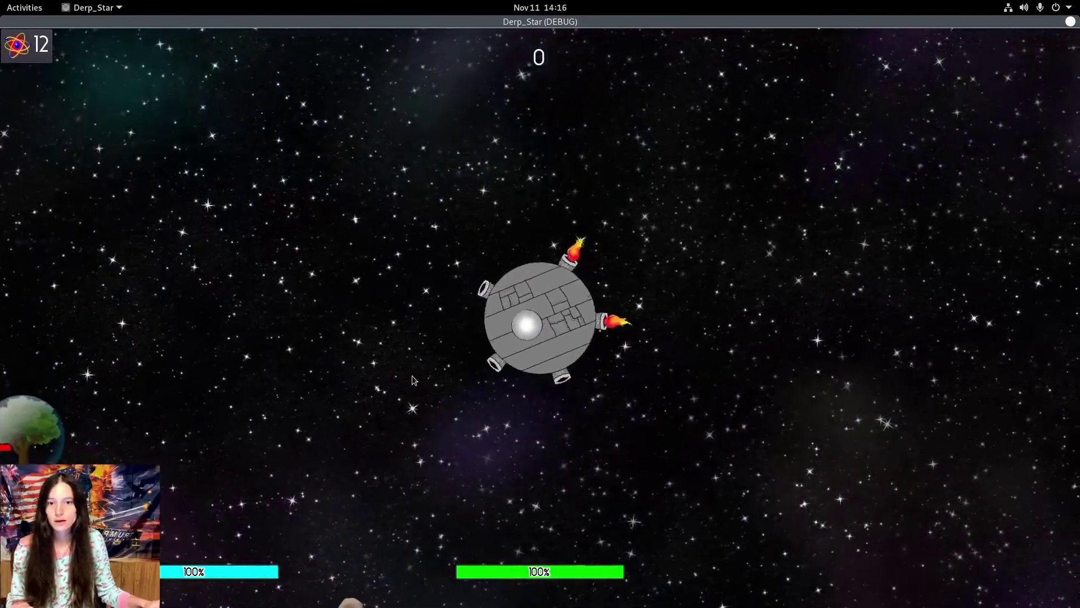
key("a")
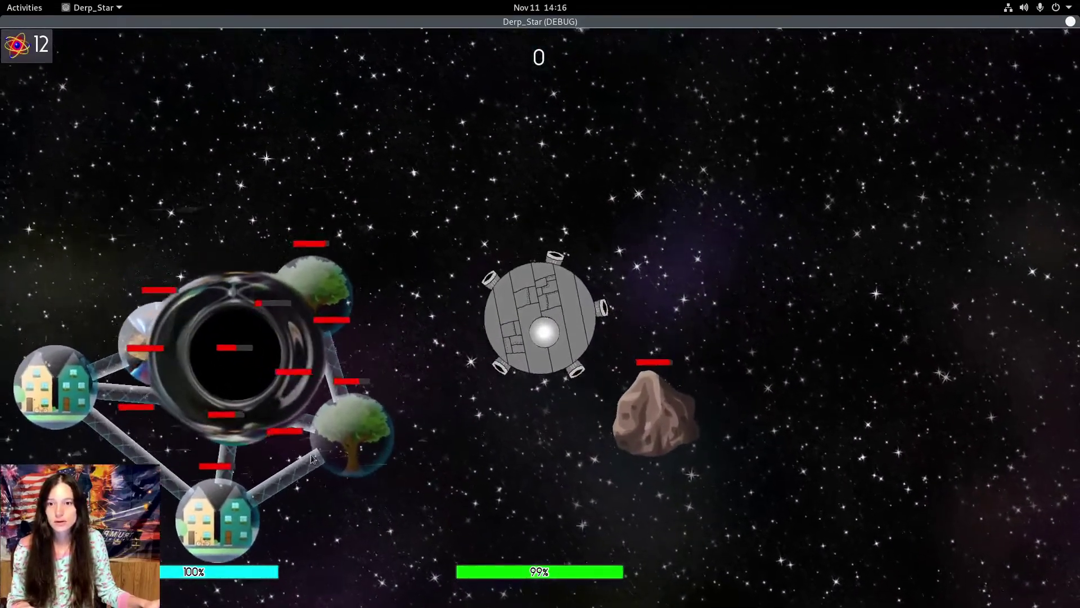
key("s")
key("d")
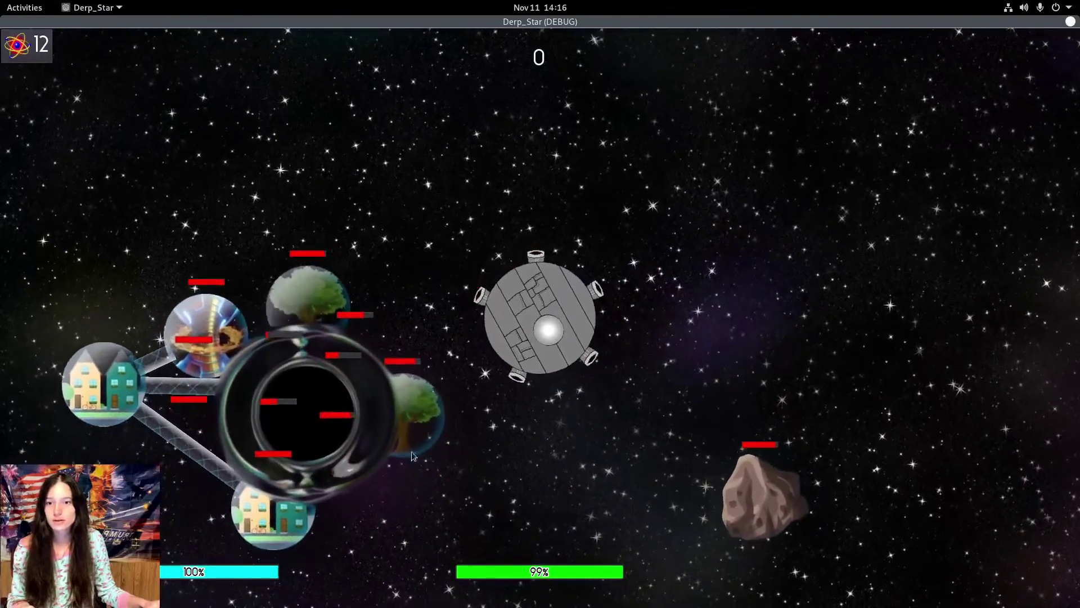
key("Escape")
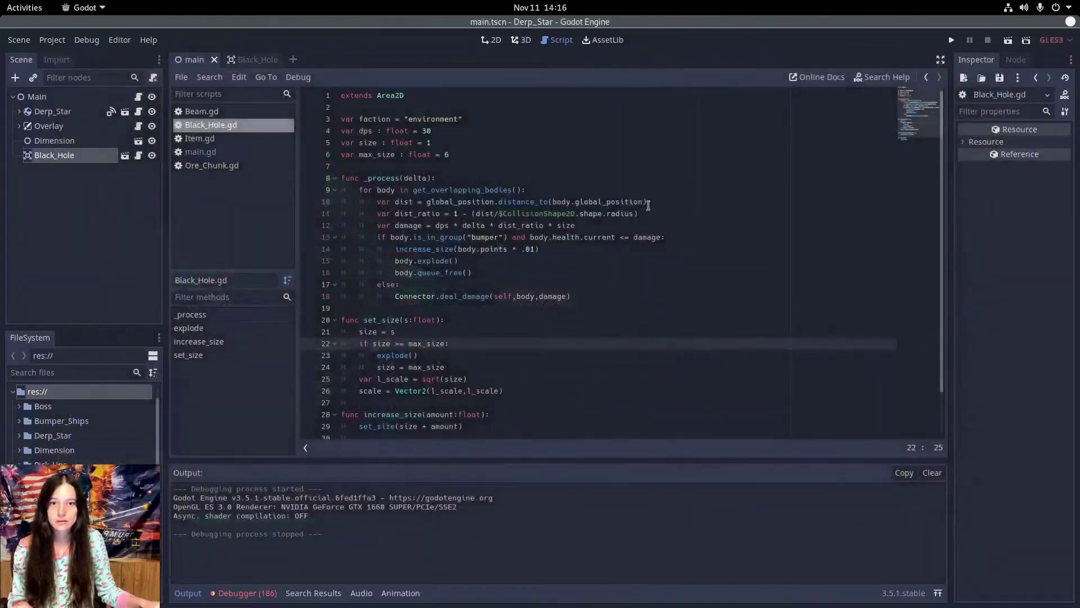
Add the call increase_size(delta) as the first line of _process and run the project with the game window maximized.
left_click(461, 182)
key("Return")
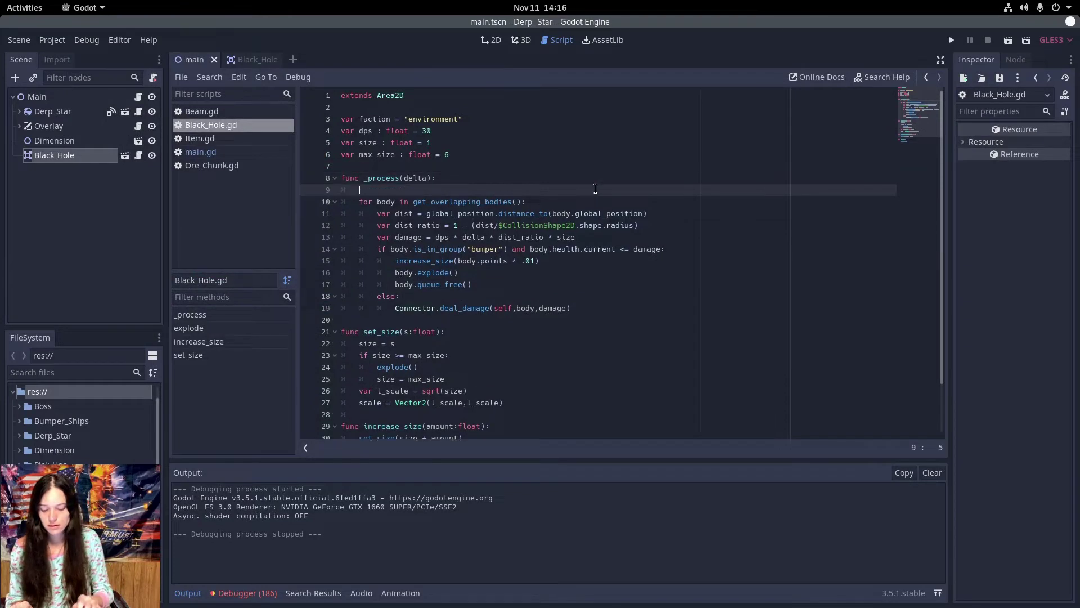
type("increase_size()")
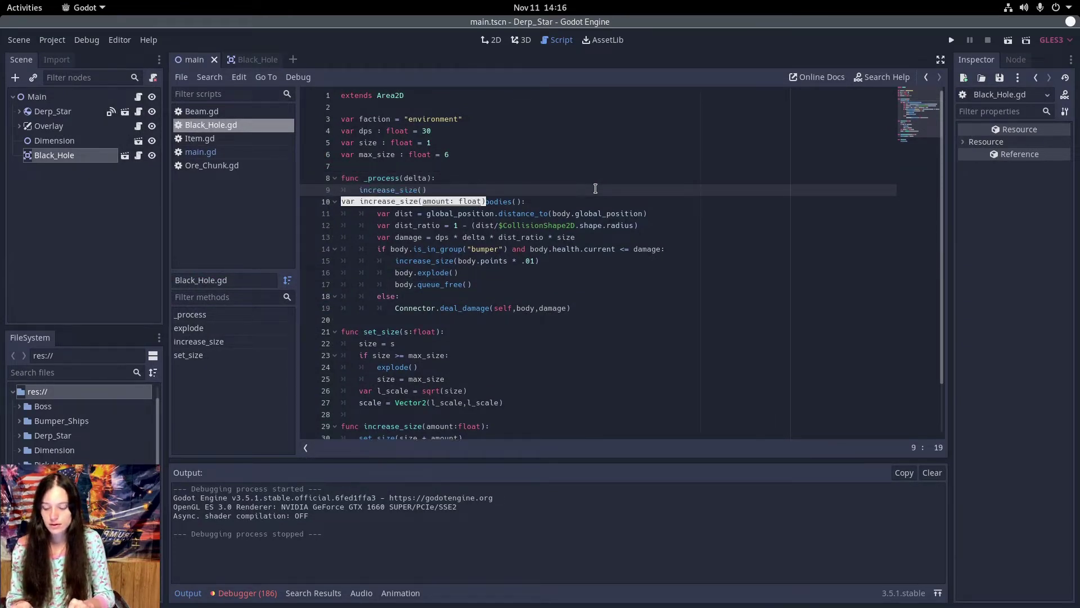
type("delta")
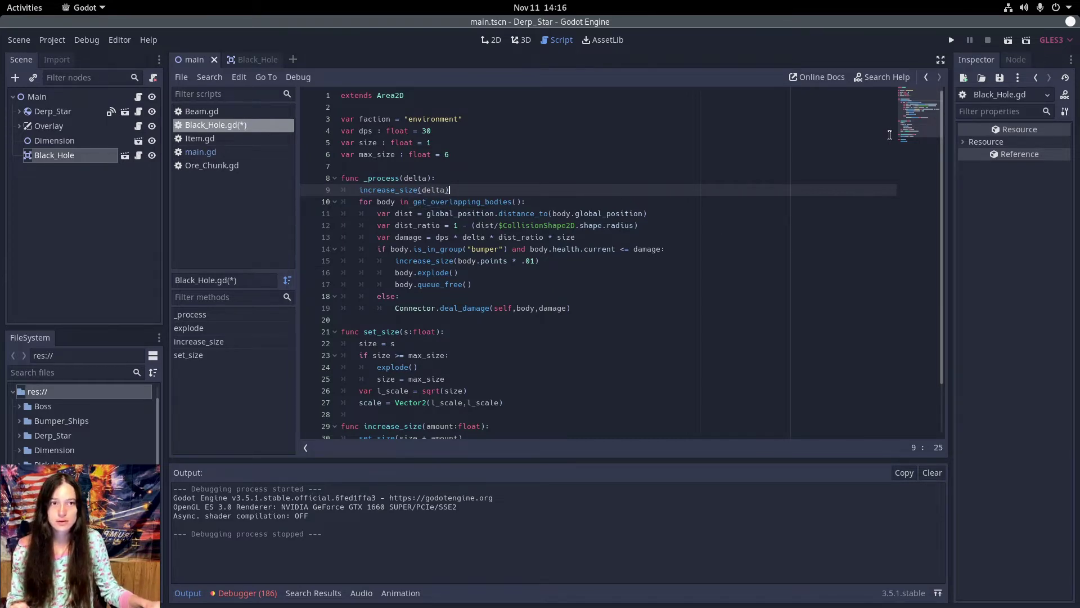
left_click(952, 40)
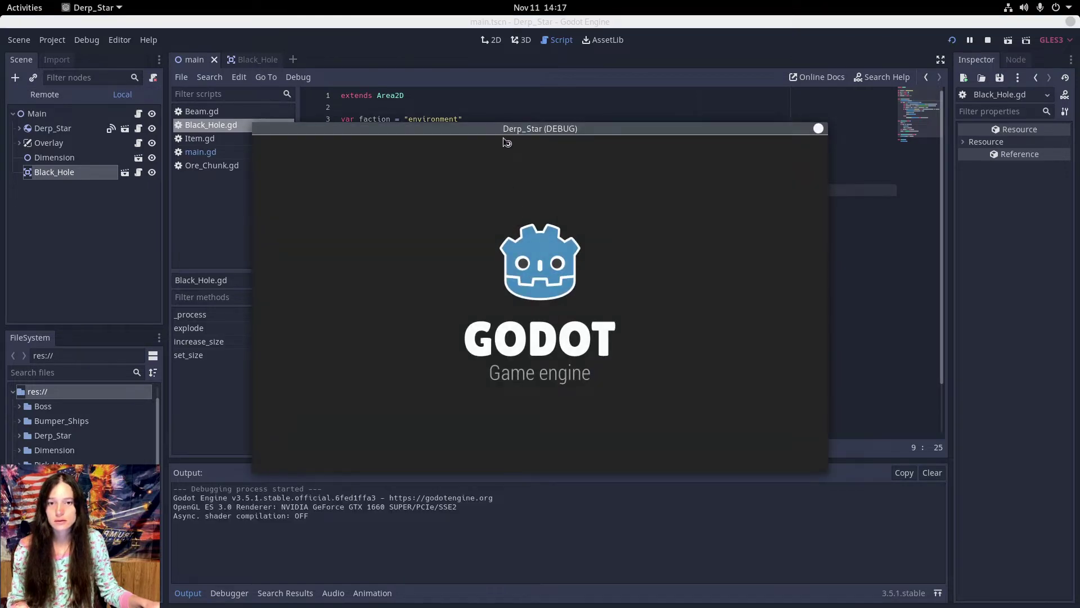
double_click(508, 130)
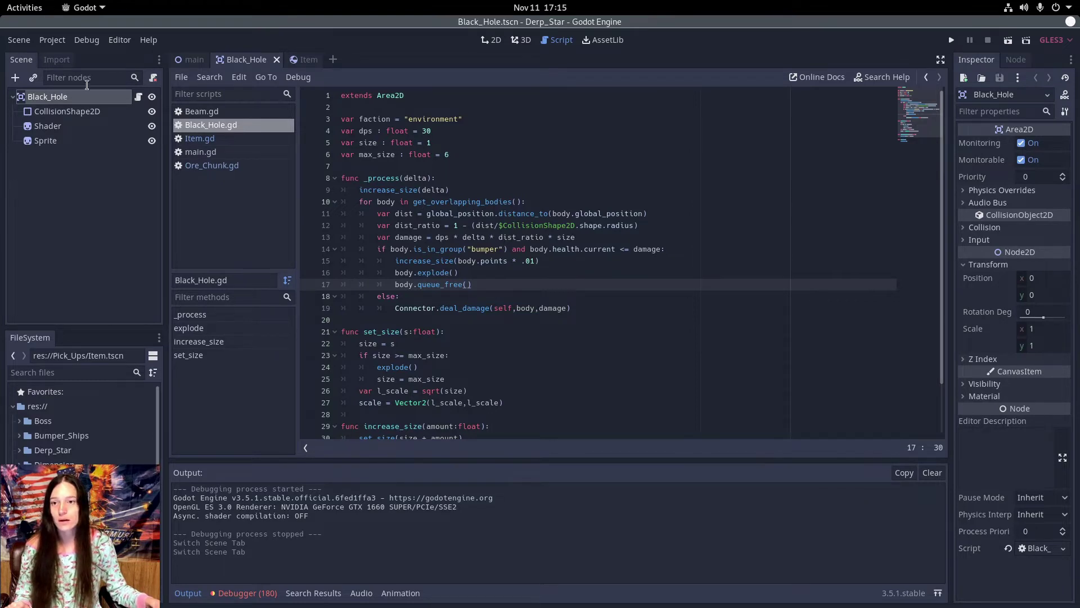
Enable collision layer 2 and collision mask 2 on the Black_Hole scene's root node.
left_click(73, 98)
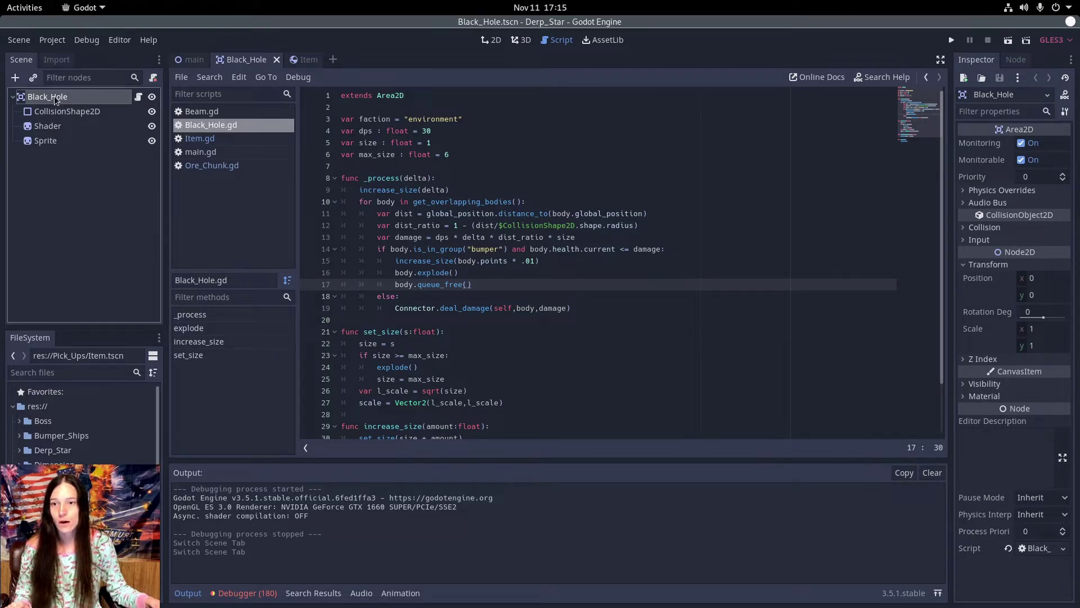
left_click(490, 41)
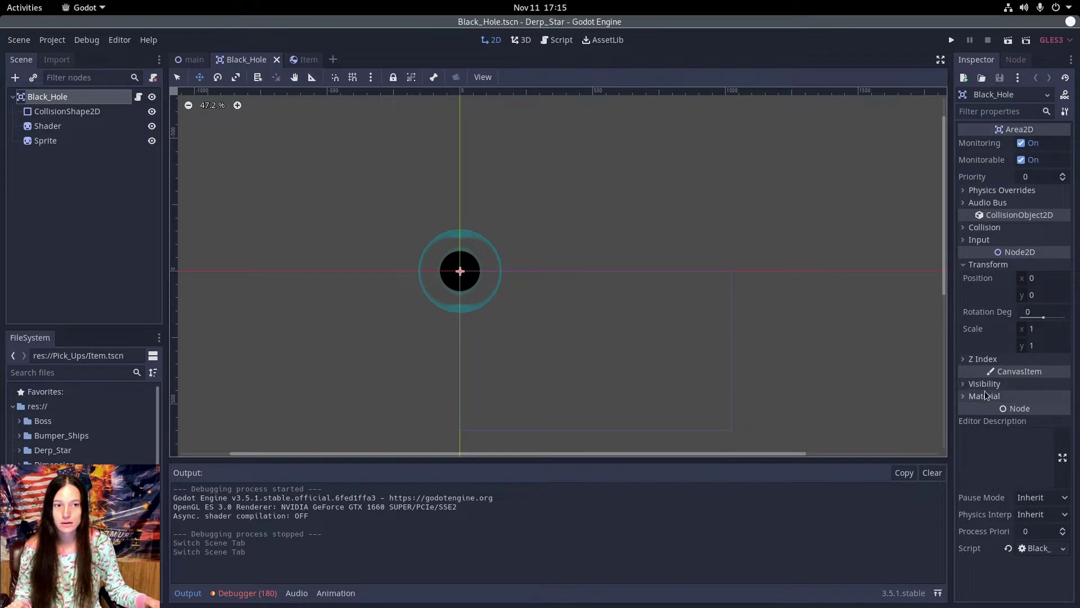
left_click(986, 228)
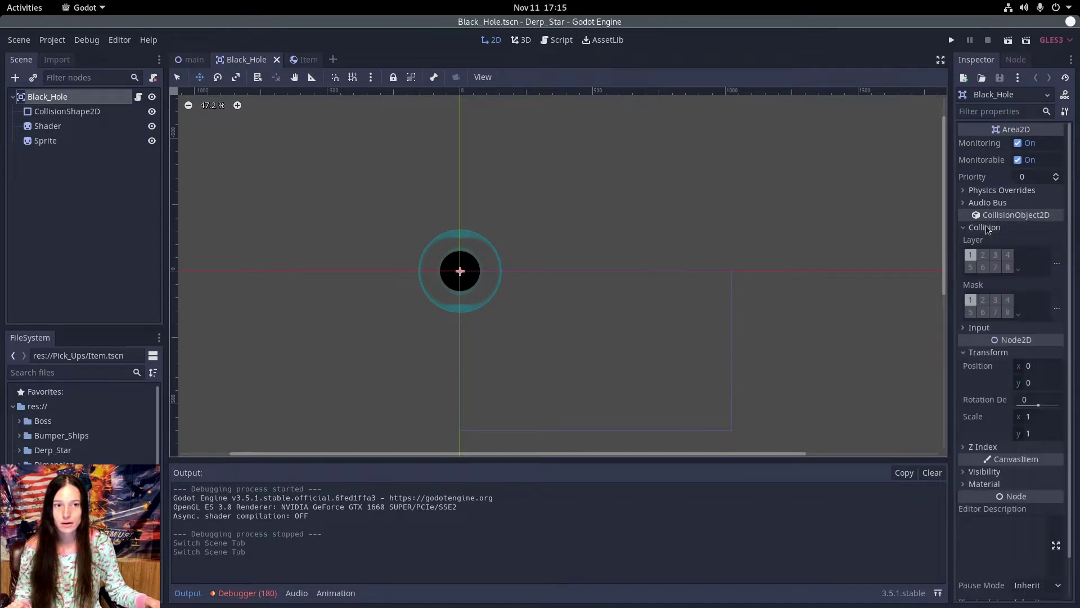
left_click(983, 254)
left_click(983, 299)
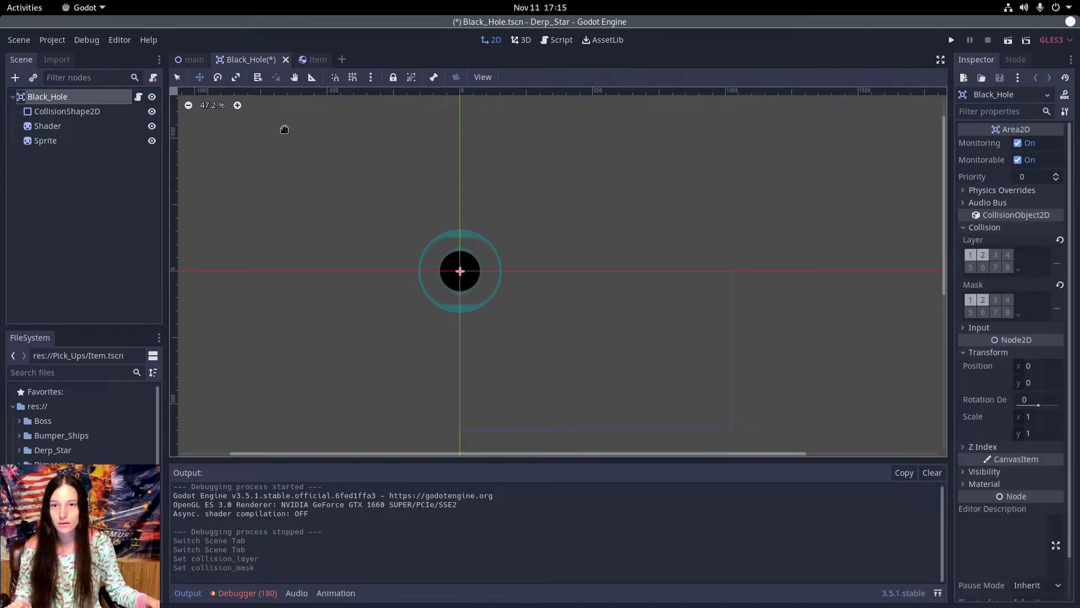
Examine the collision layer and mask settings of the Item scene's root node.
left_click(315, 60)
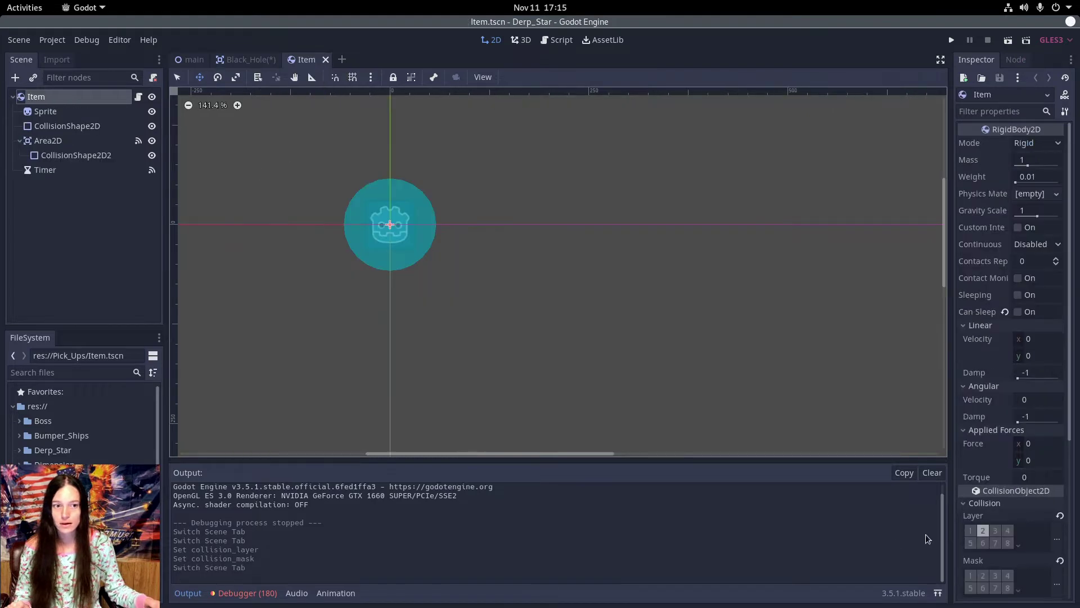
scroll(1026, 457, "down", 3)
scroll(1026, 456, "down", 1)
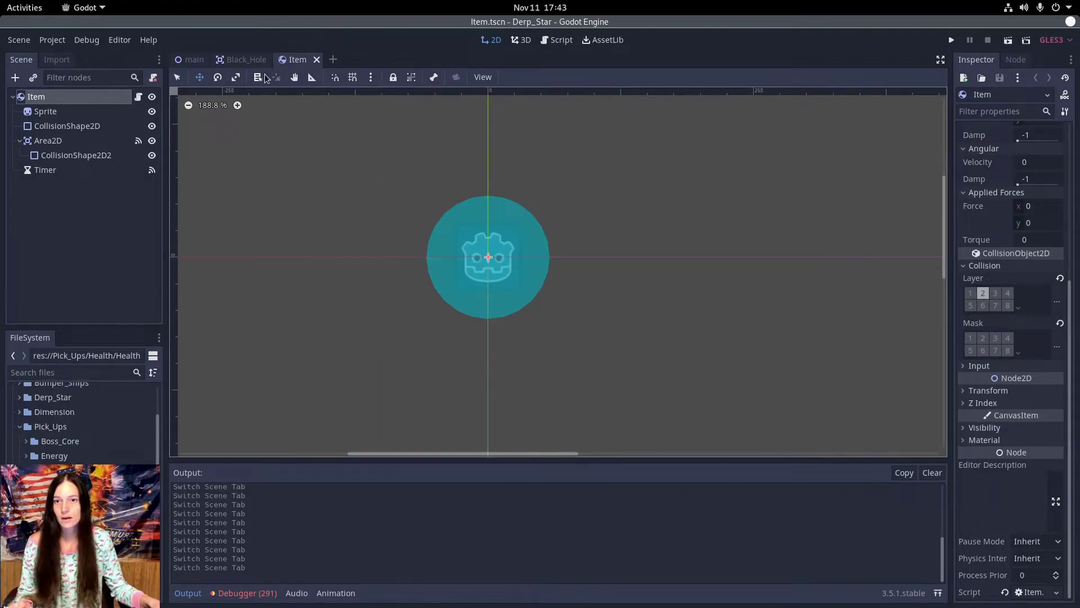
In the Black_Hole script, insert "if body is Dropped_Item:" after the damage calculation and change the following bumper check to elif.
left_click(242, 59)
left_click(140, 98)
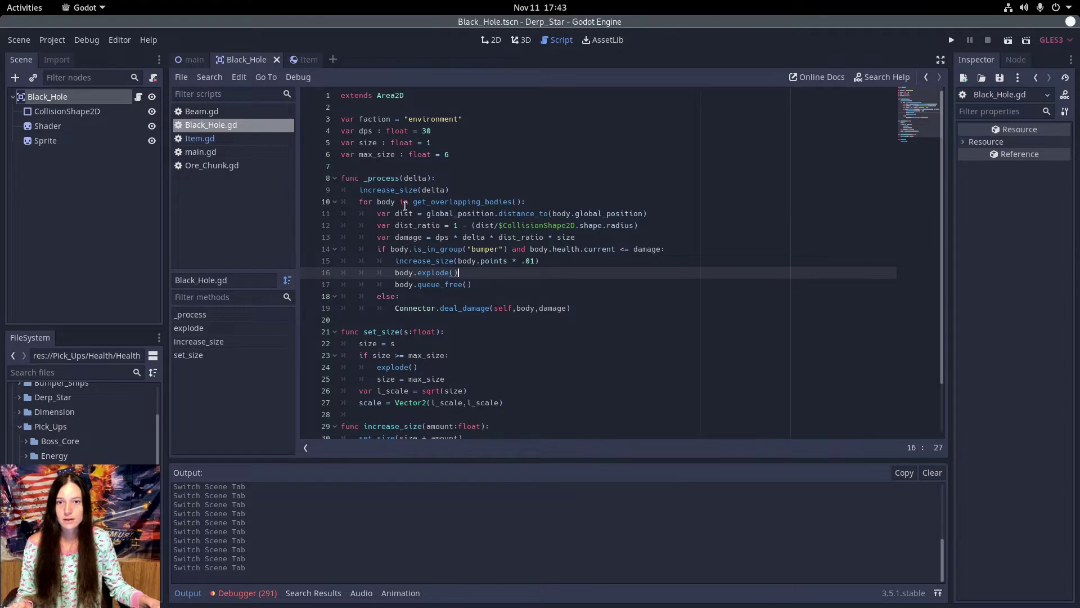
left_click(587, 238)
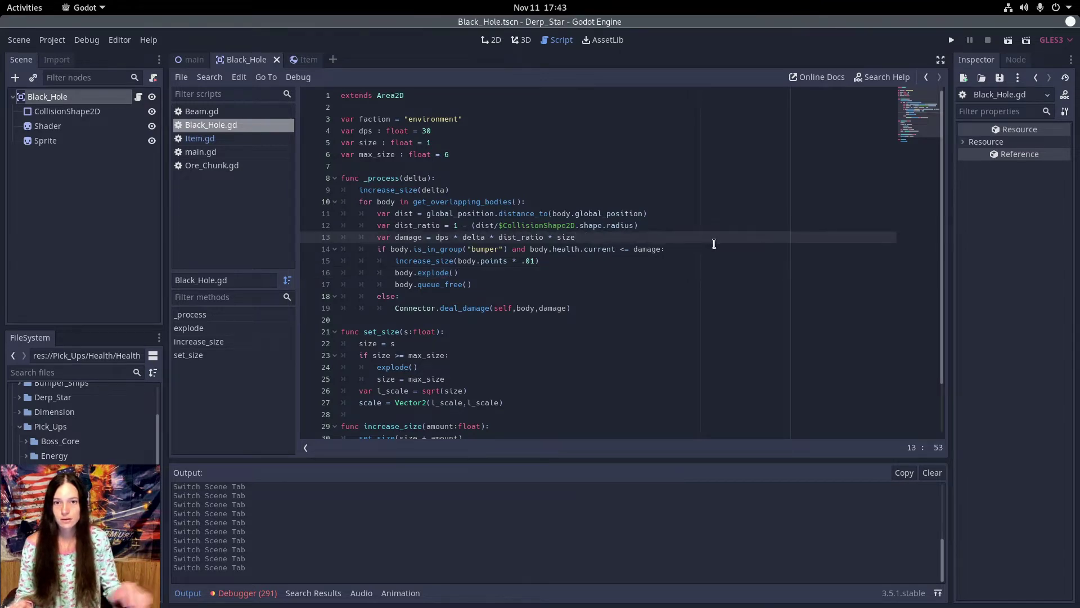
key("Return")
type("if bo")
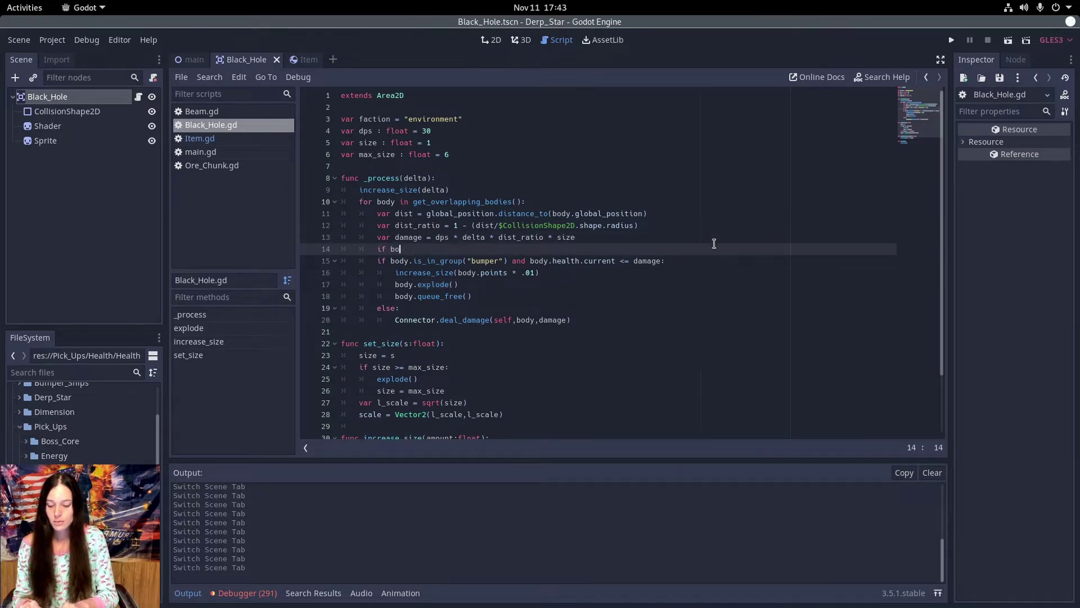
type("dy is ")
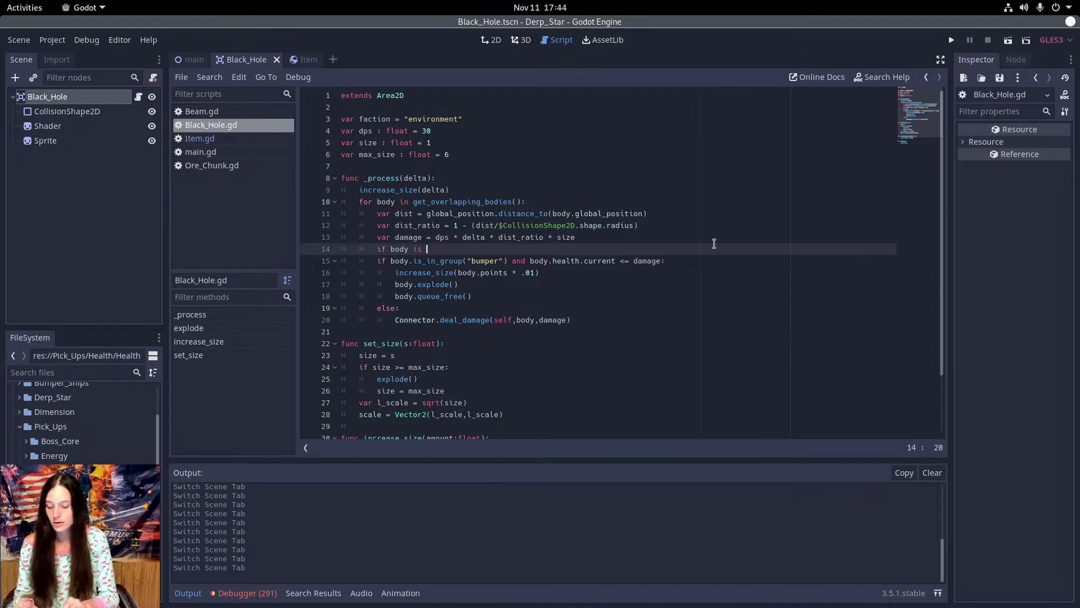
type("Dropp")
key("Return")
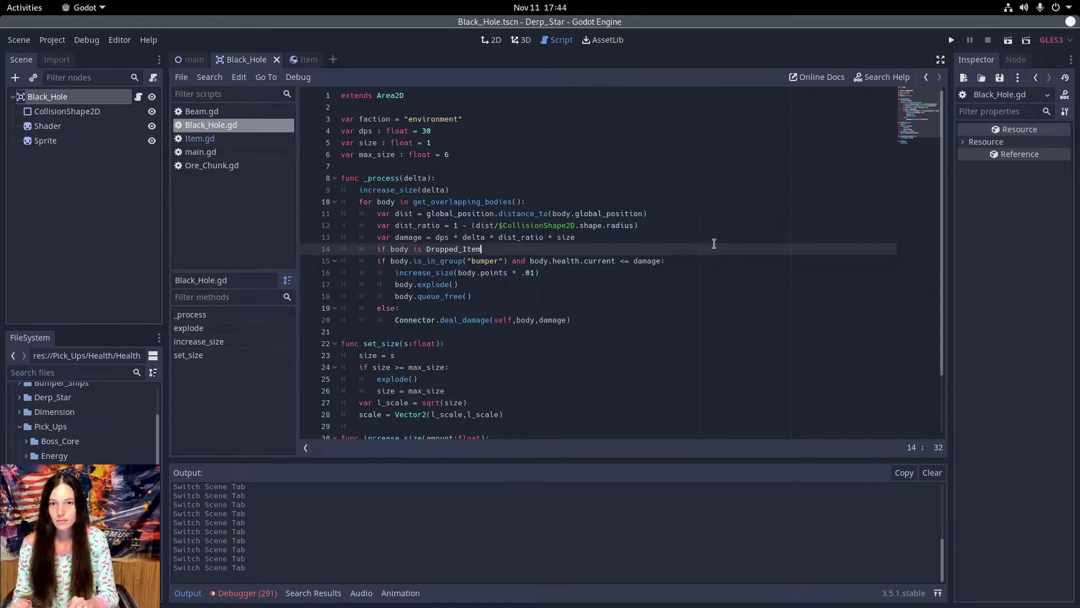
type(":")
key("Return")
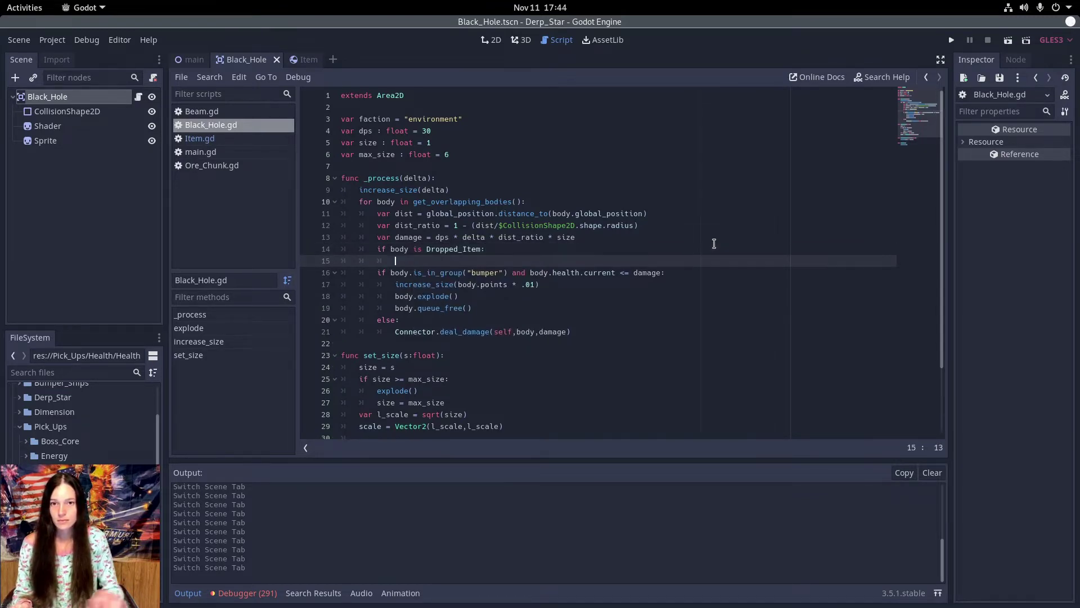
left_click(375, 275)
type("el")
In the Dropped_Item branch, declare "var points = 10" and assign "points = body.points" under the condition "if points in body:".
key("Up")
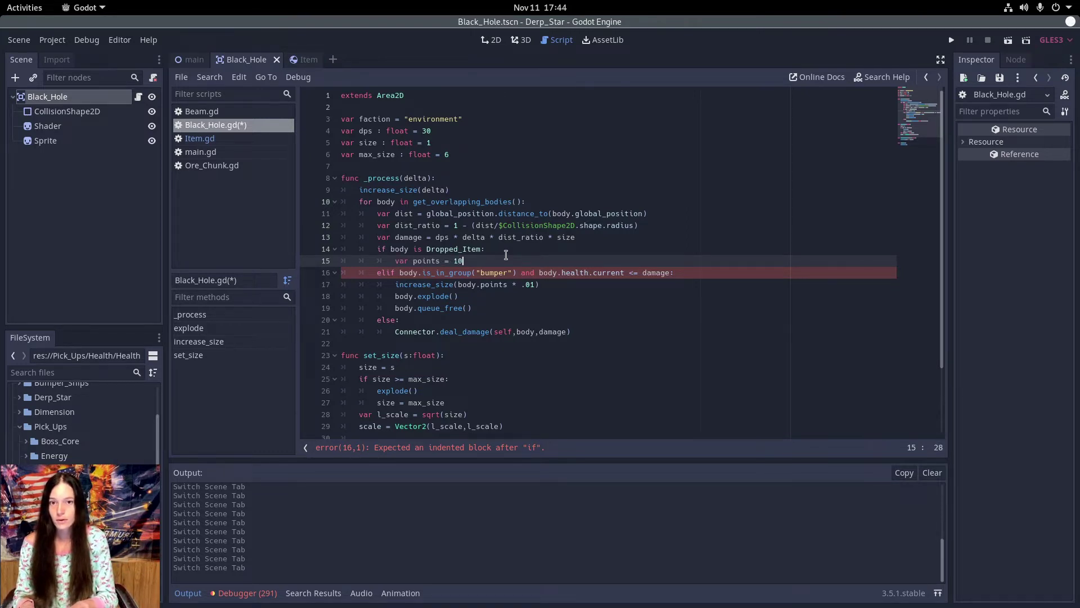
key("Return")
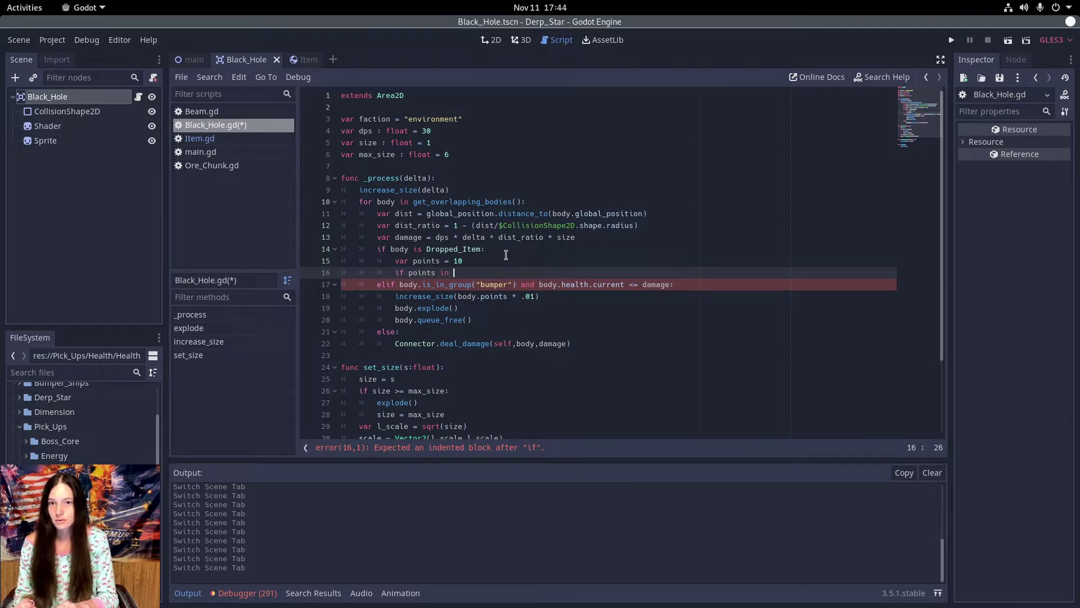
type("body:")
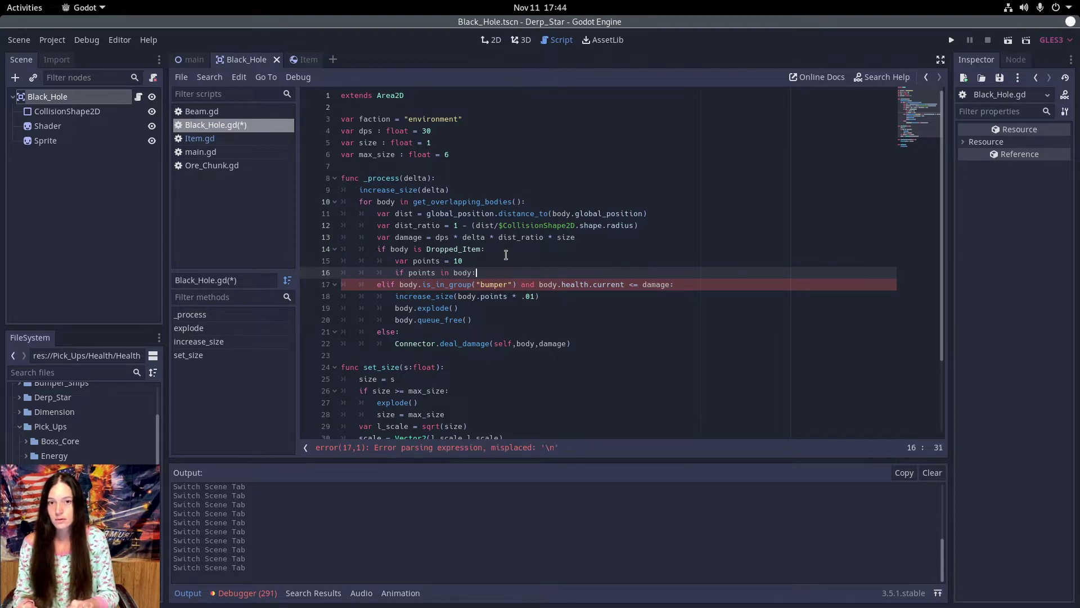
key("Return")
type("po")
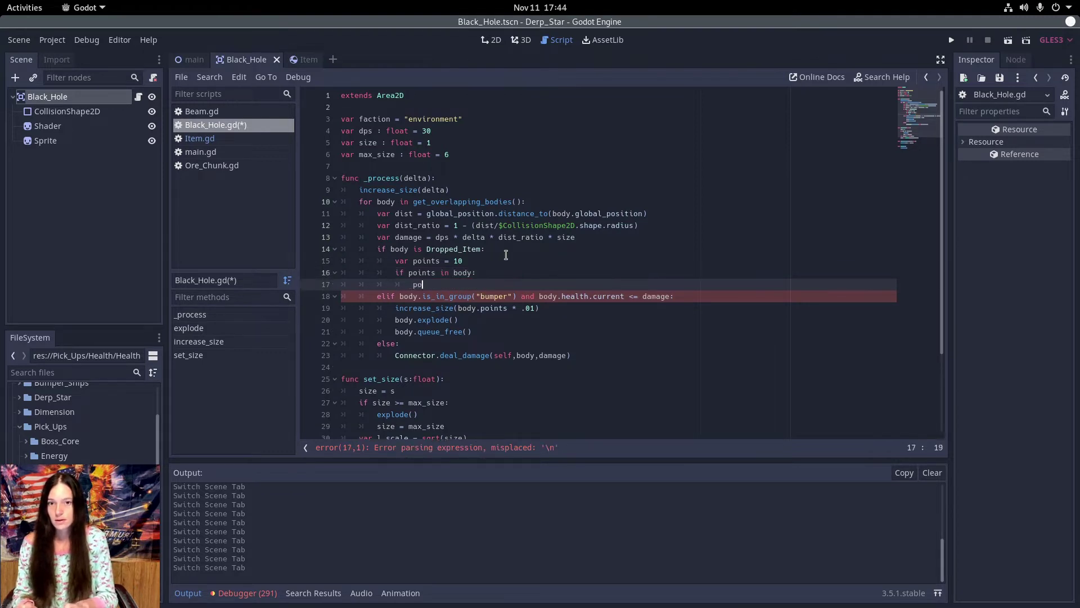
type("ints = body.points")
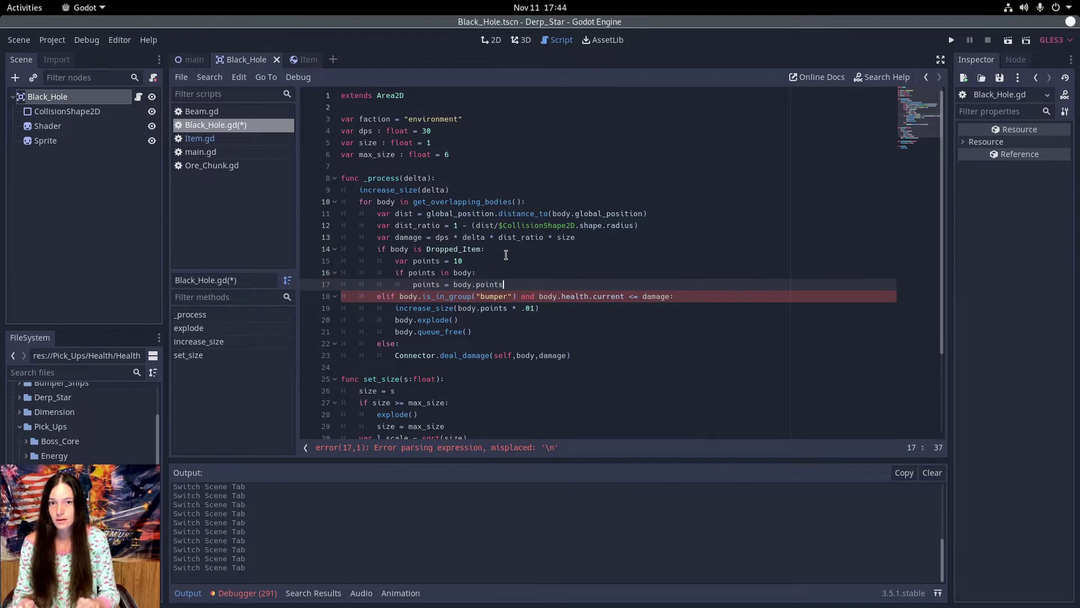
Copy the bumper branch's increase_size call to the end of the Dropped_Item branch and change it to increase_size(points * .01).
key("Return")
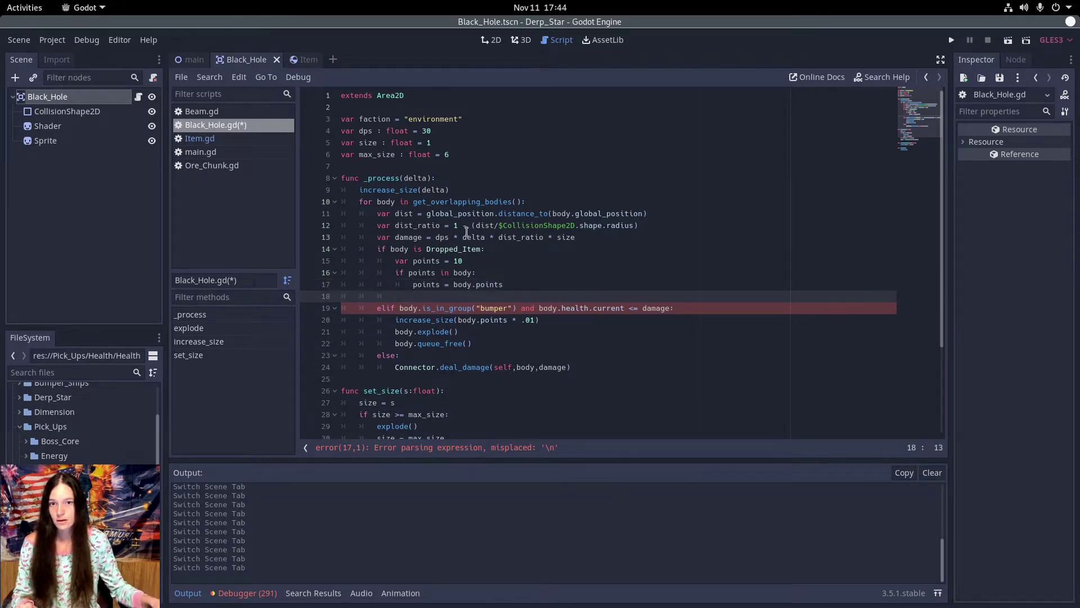
scroll(468, 267, "down", 1)
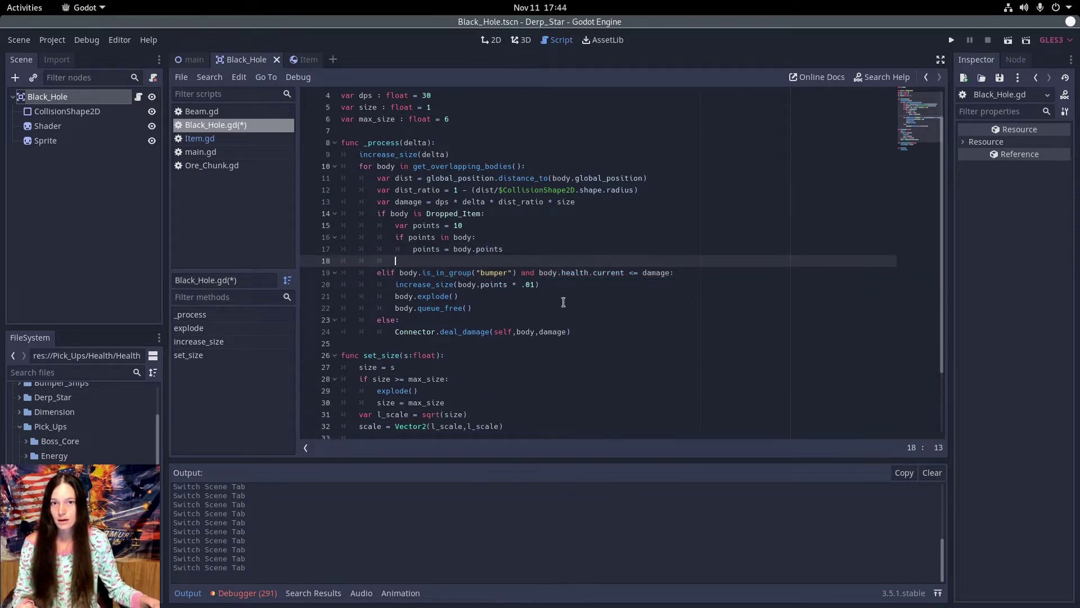
left_click_drag(540, 284, 393, 284)
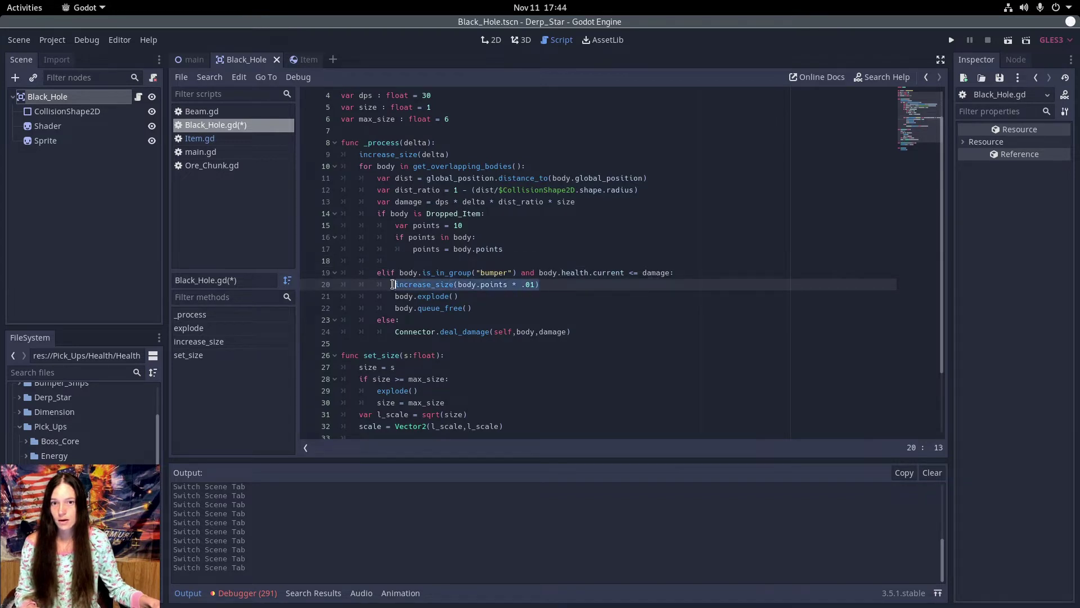
key("ctrl+c")
left_click(403, 260)
key("ctrl+v")
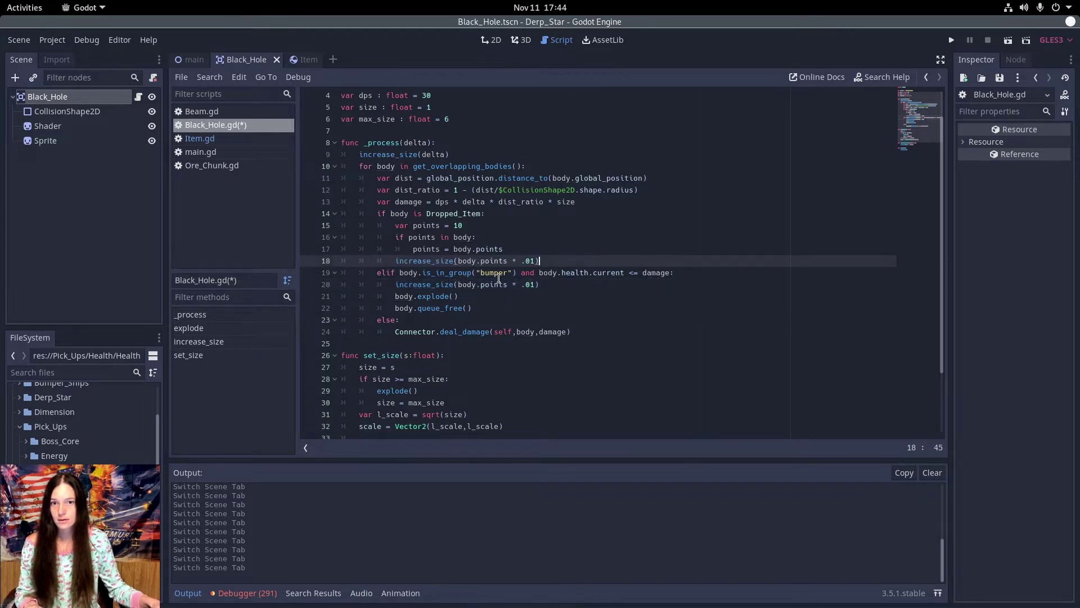
left_click_drag(479, 261, 457, 261)
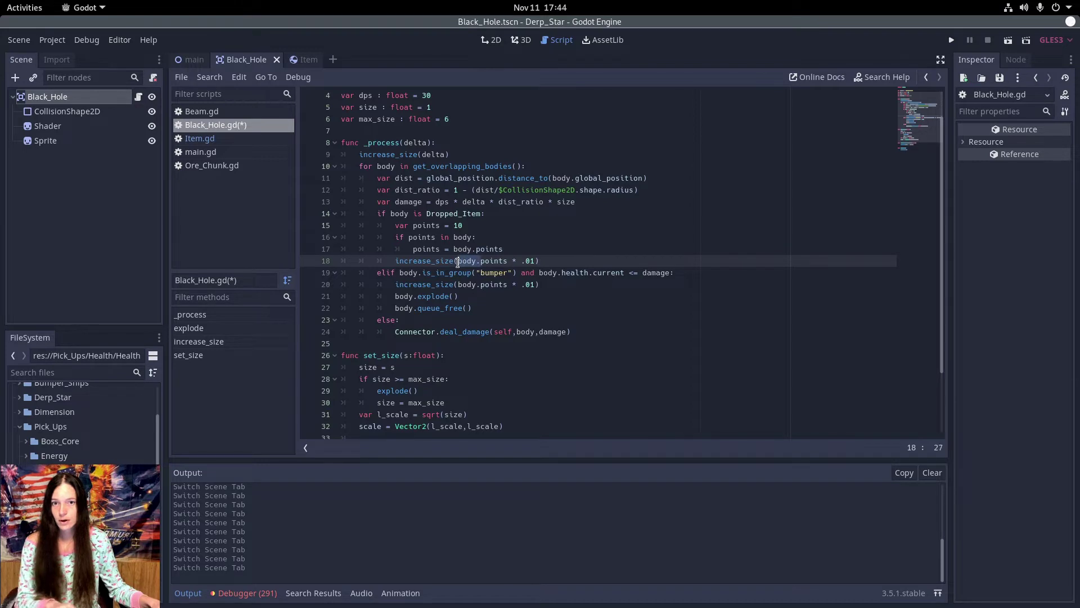
key("BackSpace")
left_click(503, 260)
left_click(523, 259)
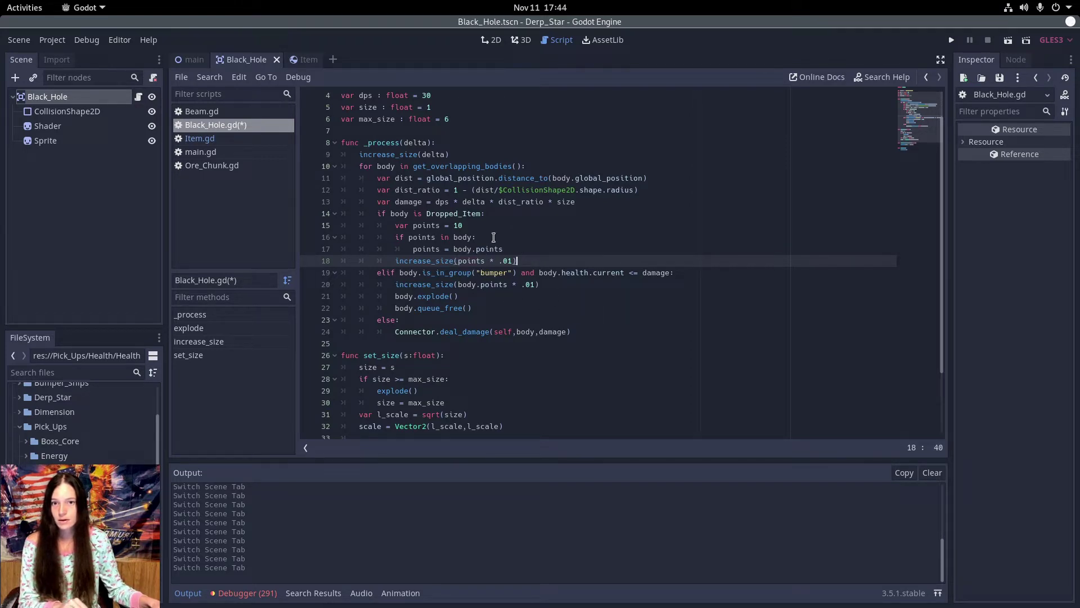
Copy body.queue_free() from the bumper branch to a new line at the end of the Dropped_Item branch.
key("Return")
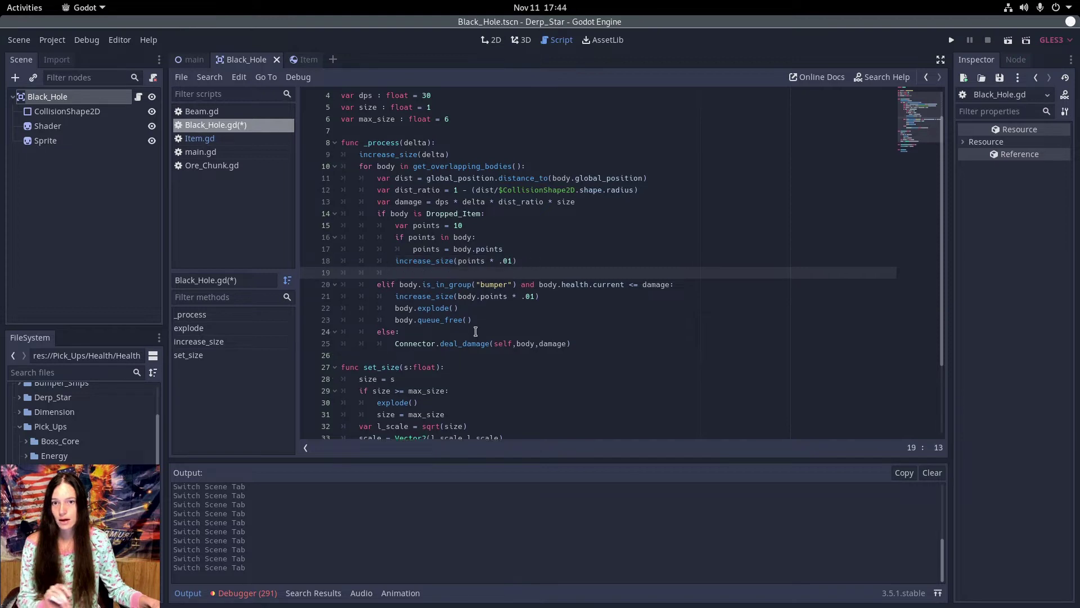
left_click_drag(482, 320, 395, 323)
key("ctrl+c")
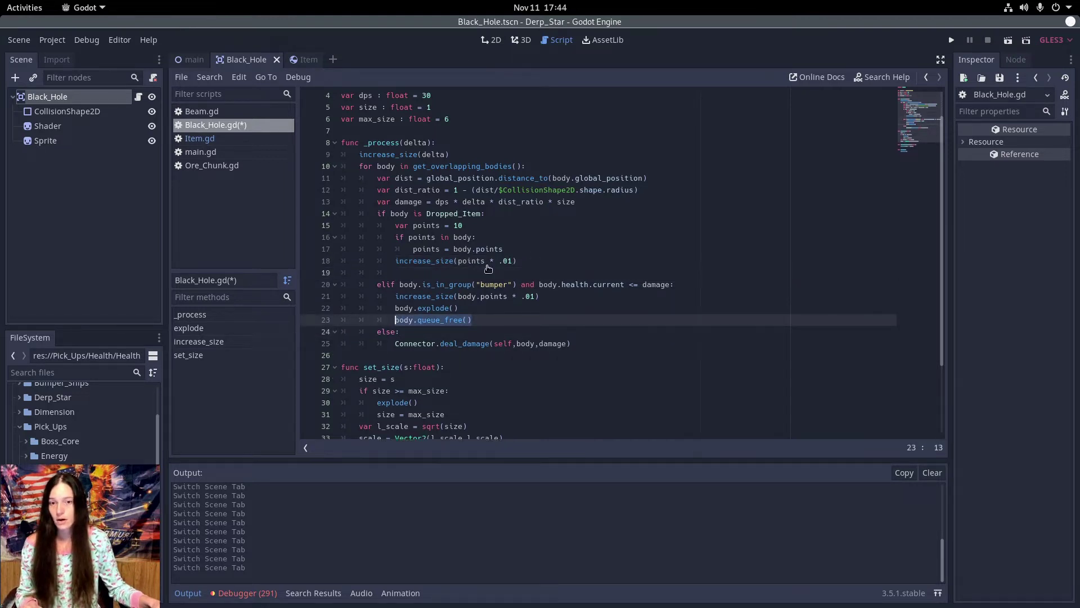
left_click(447, 272)
key("ctrl+v")
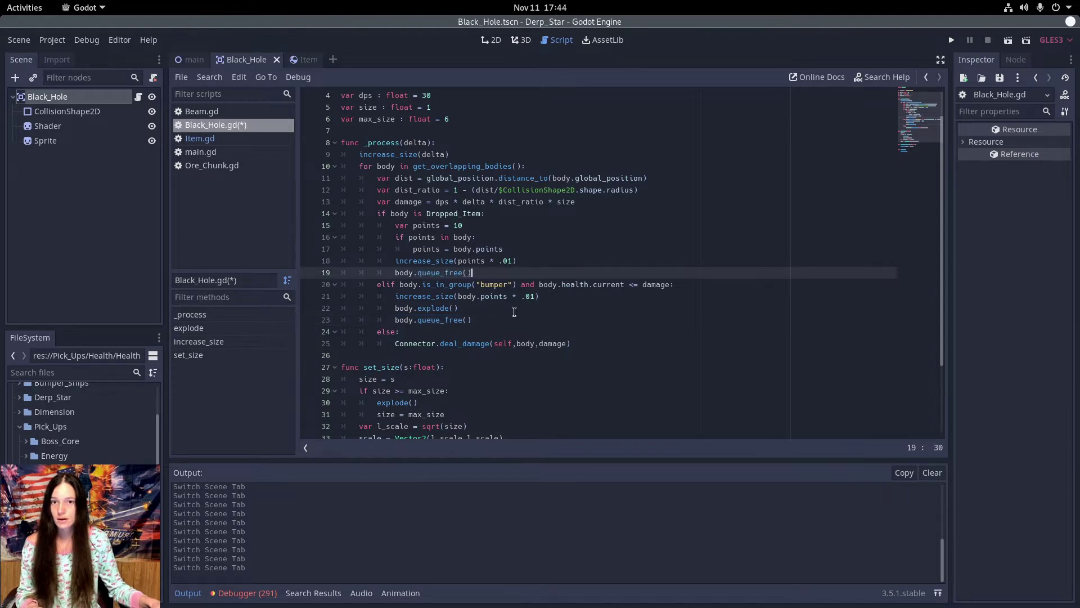
Extend the Dropped_Item condition in the Black_Hole script with "and body.global_position.distance_to(global_position)".
left_click(479, 214)
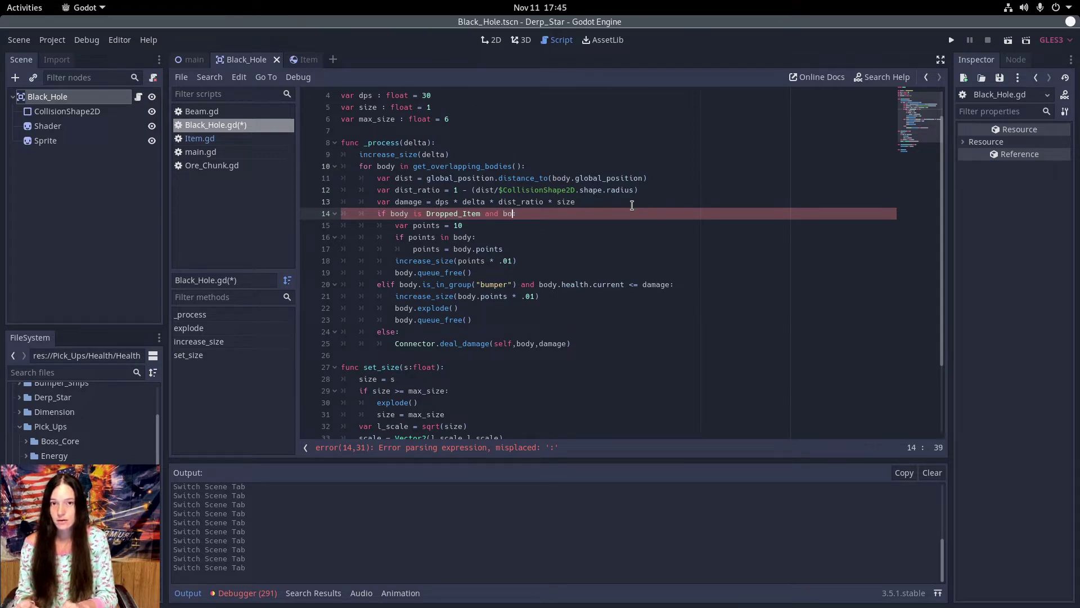
type("dy.")
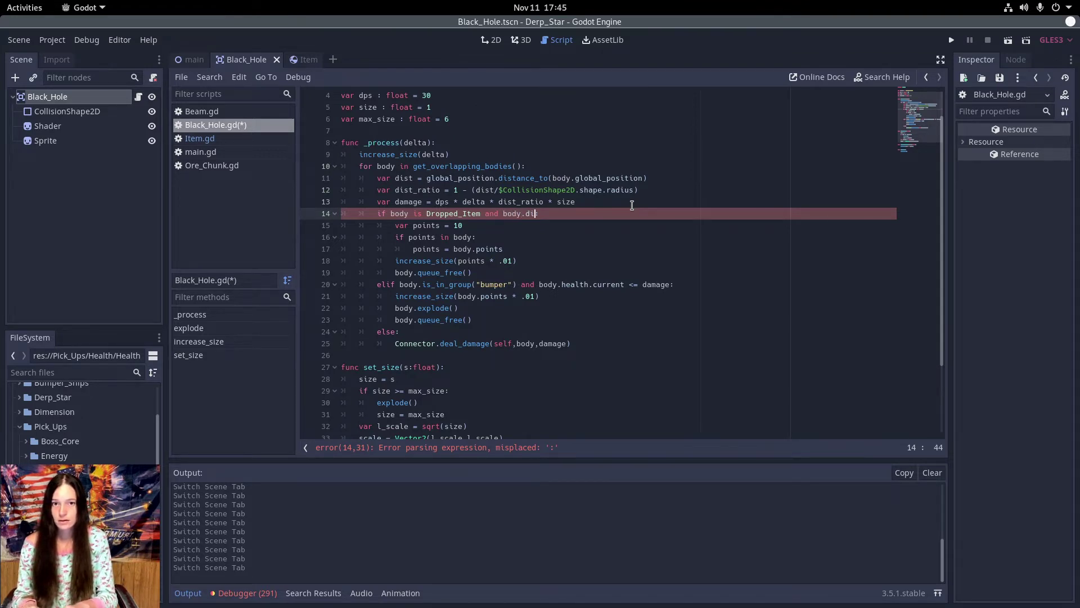
type("posi")
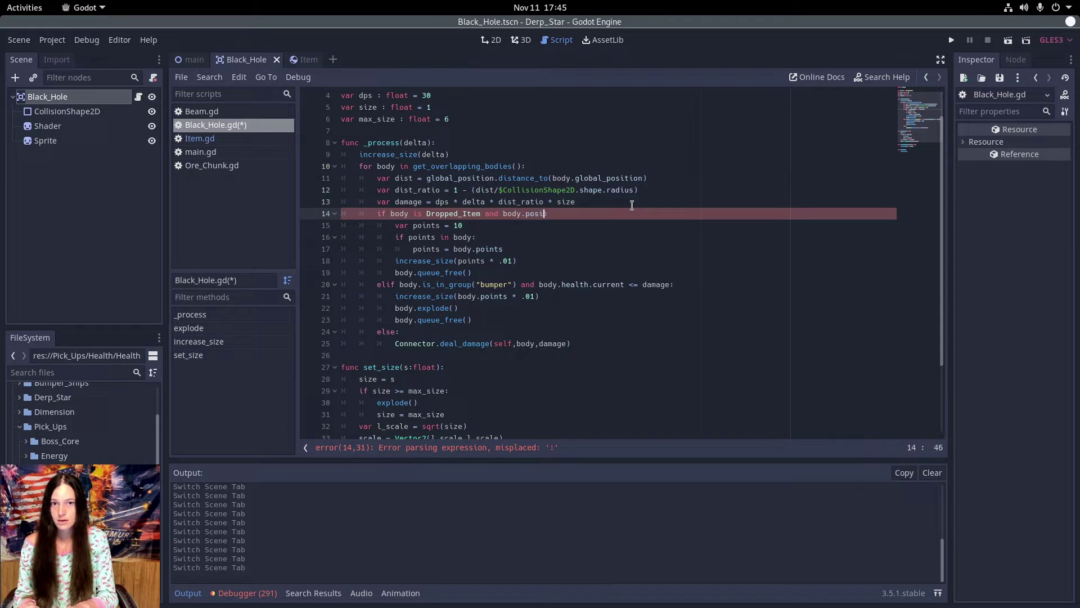
type("tion.distance_to")
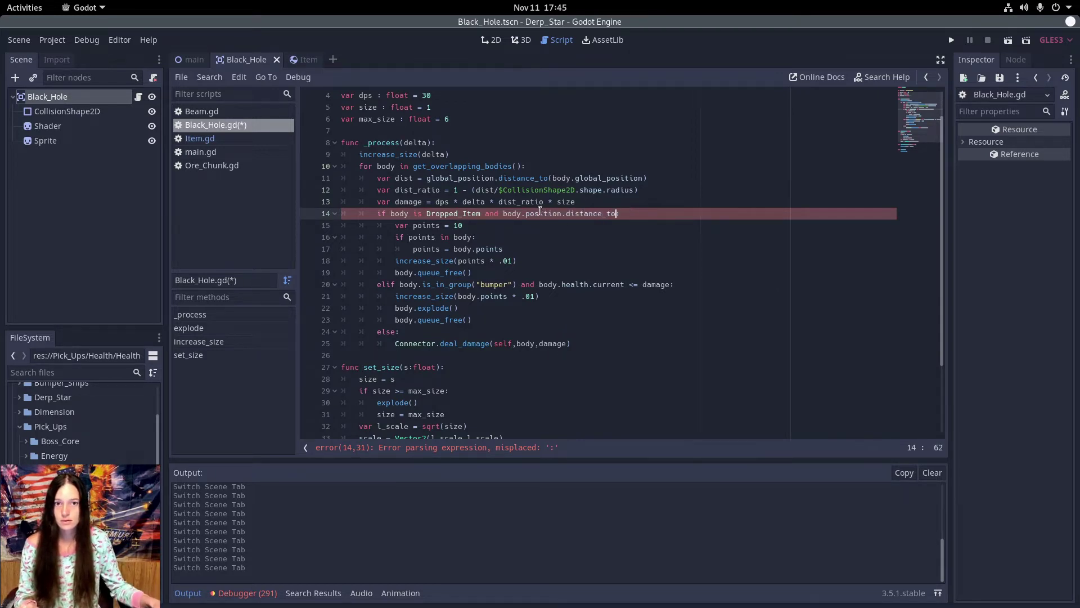
double_click(540, 213)
type("global")
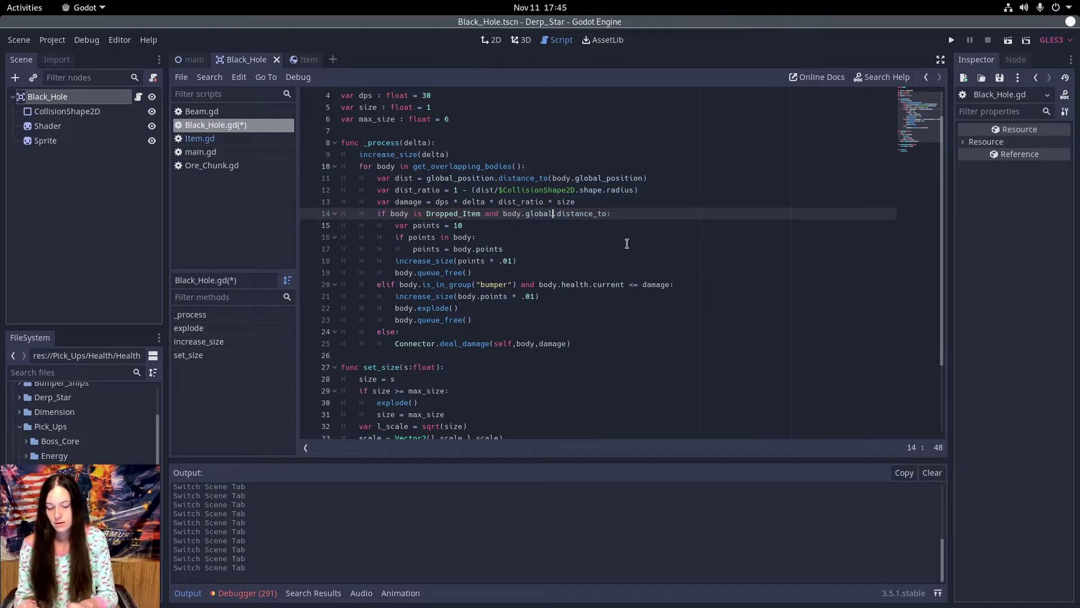
type("_position")
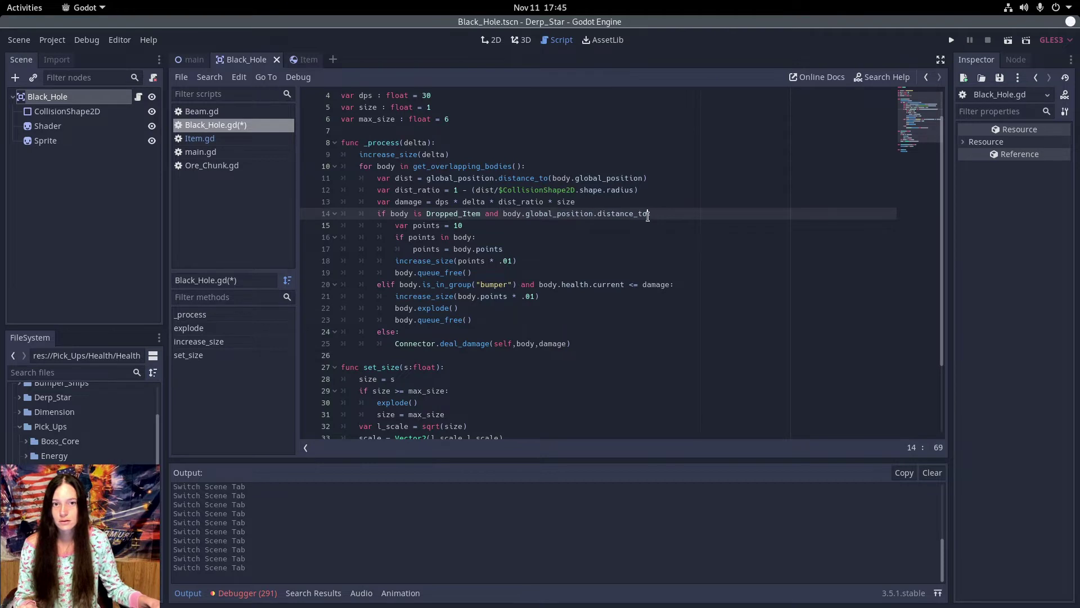
type(".distance_to(")
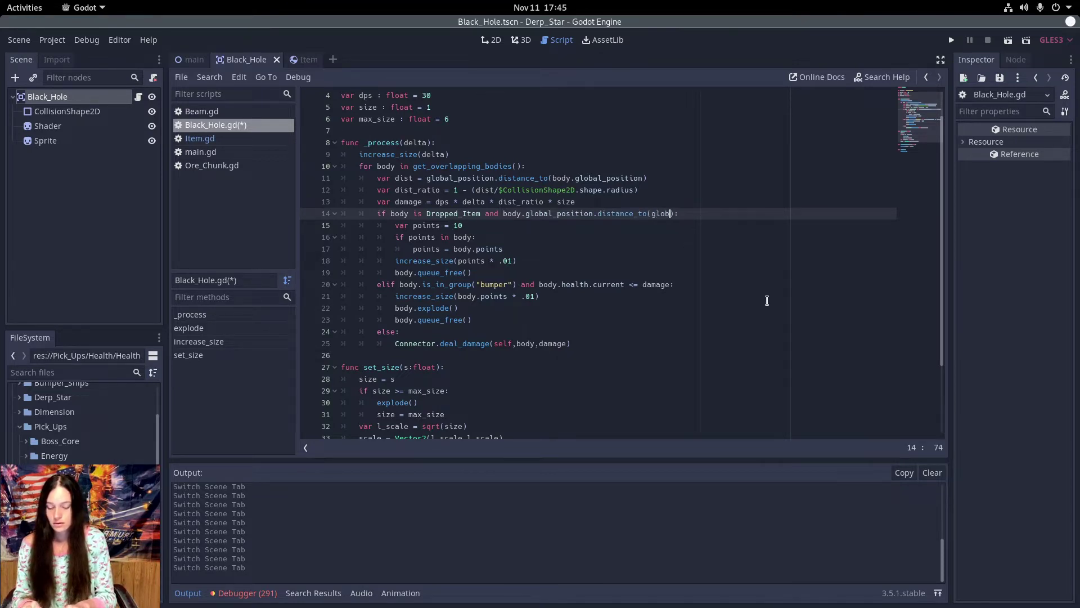
type("global_")
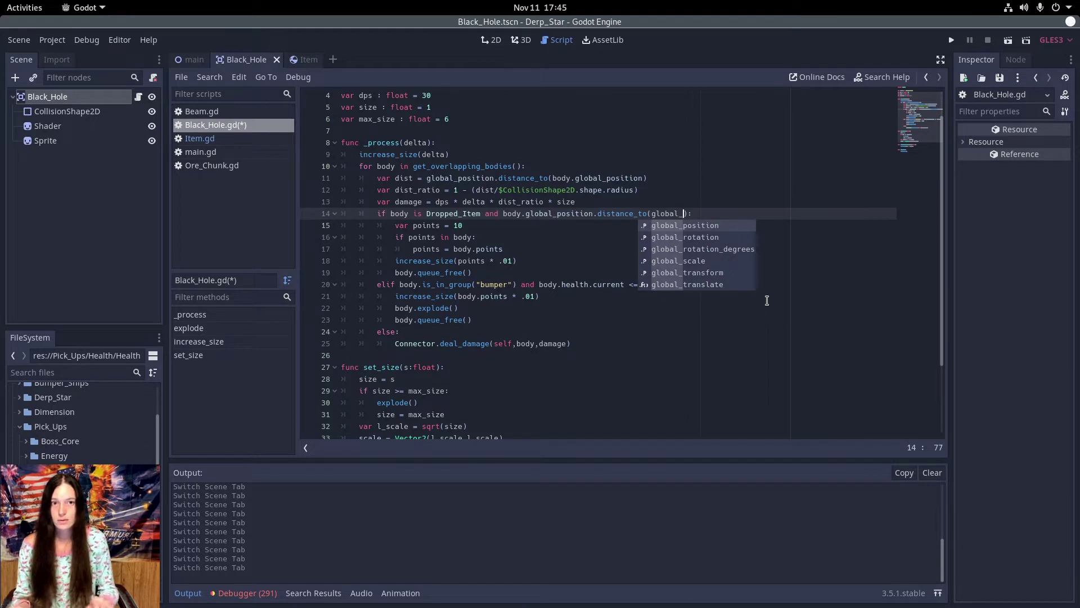
key("Return")
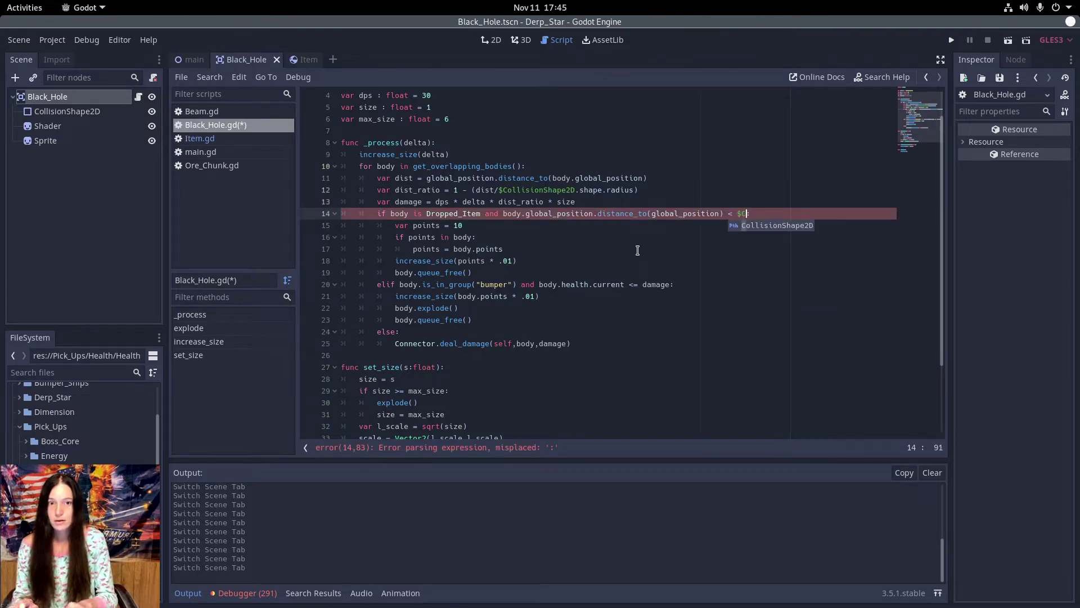
Complete the distance comparison with "< $CollisionShape2D.shape.radius /2" before the colon and save the script.
type("Co")
key("Return")
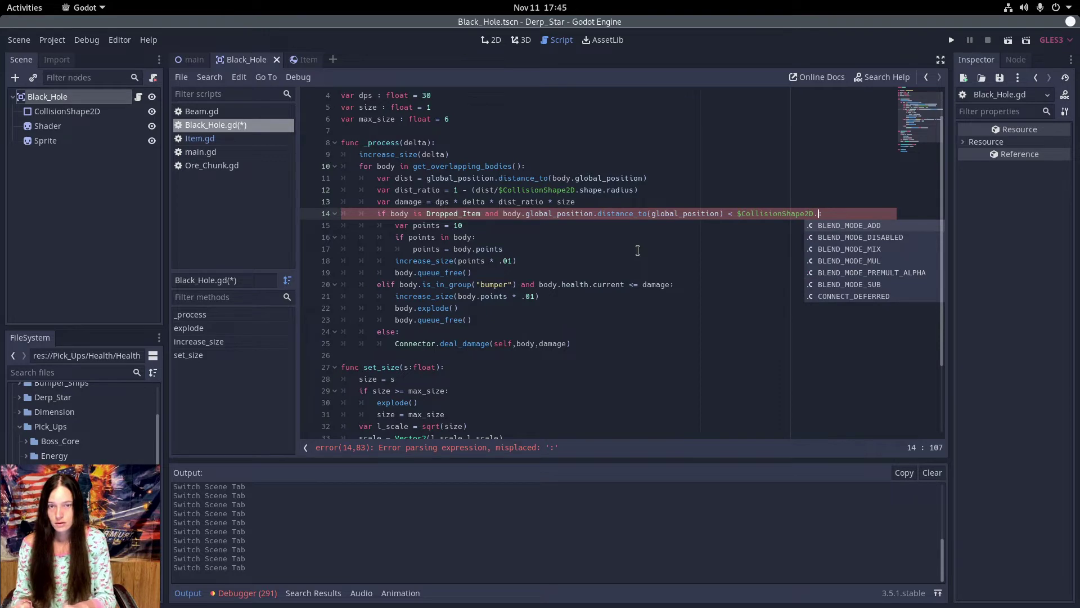
type(".shape")
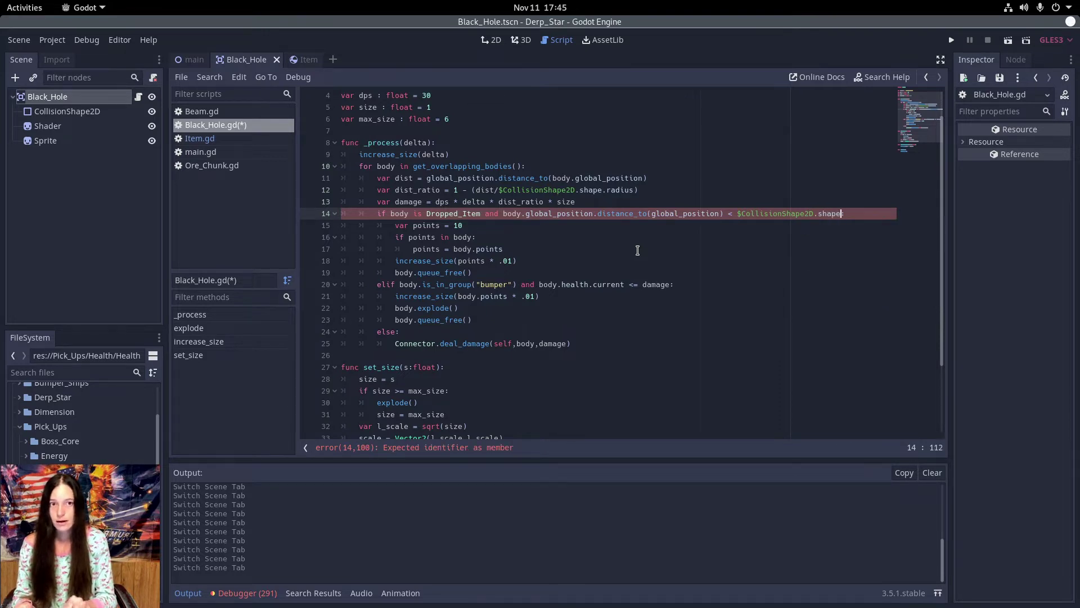
type(".ra")
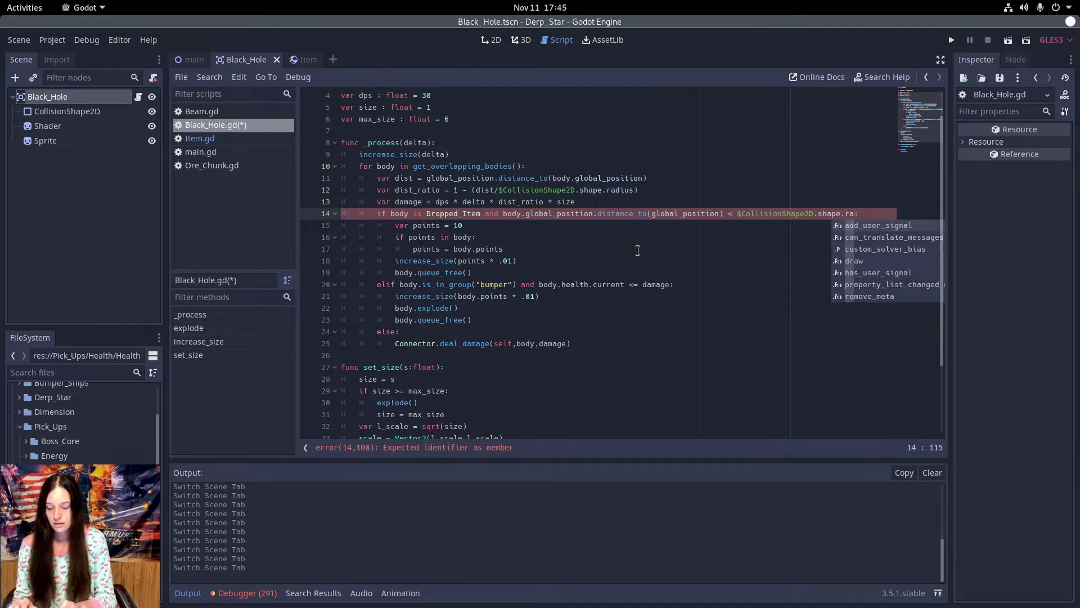
type("dius")
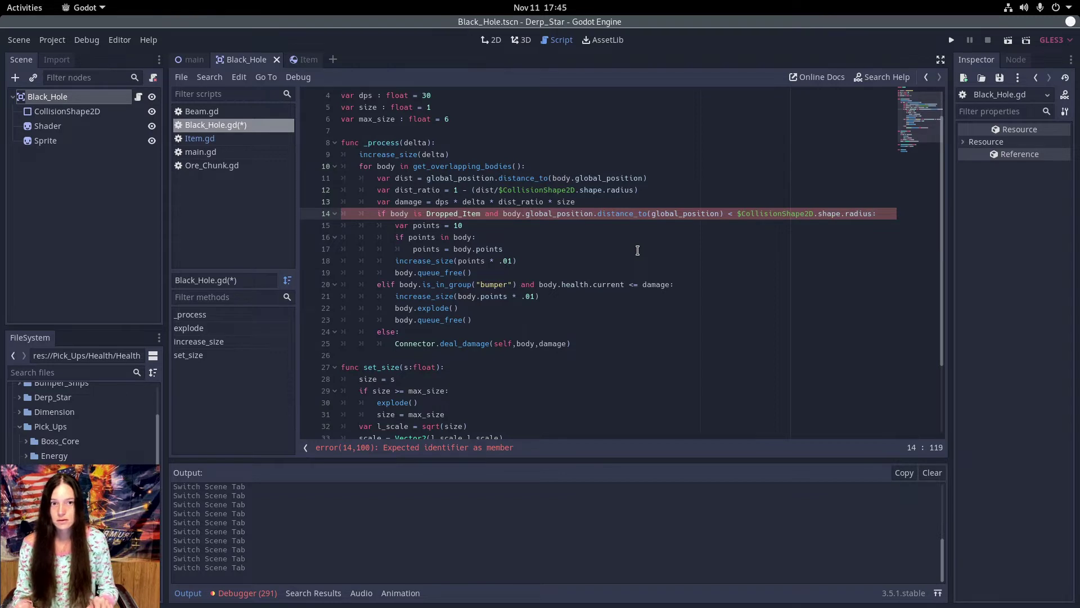
type(":")
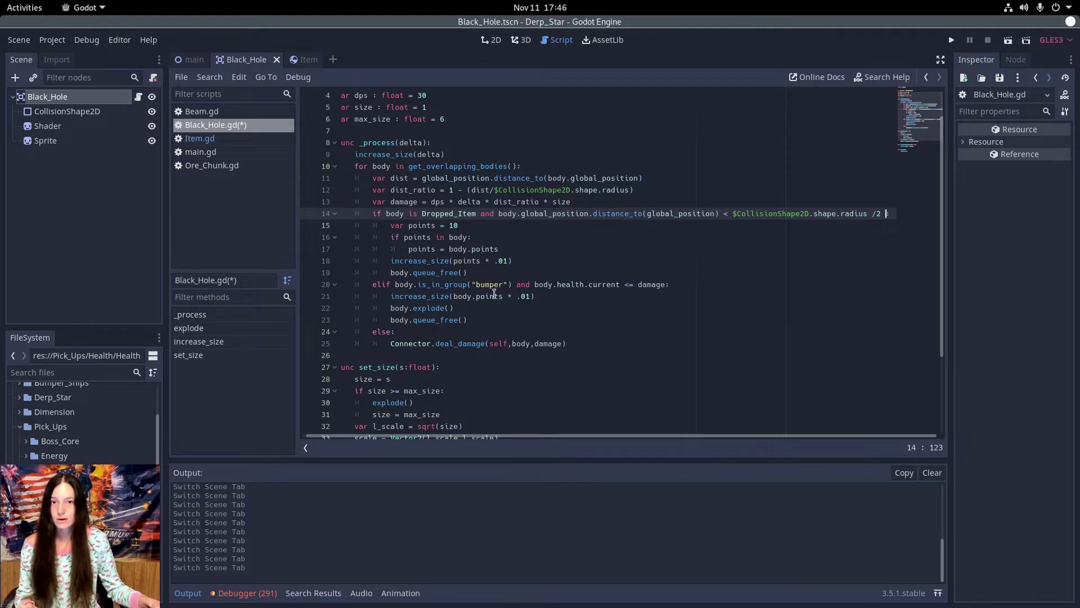
key("ctrl+s")
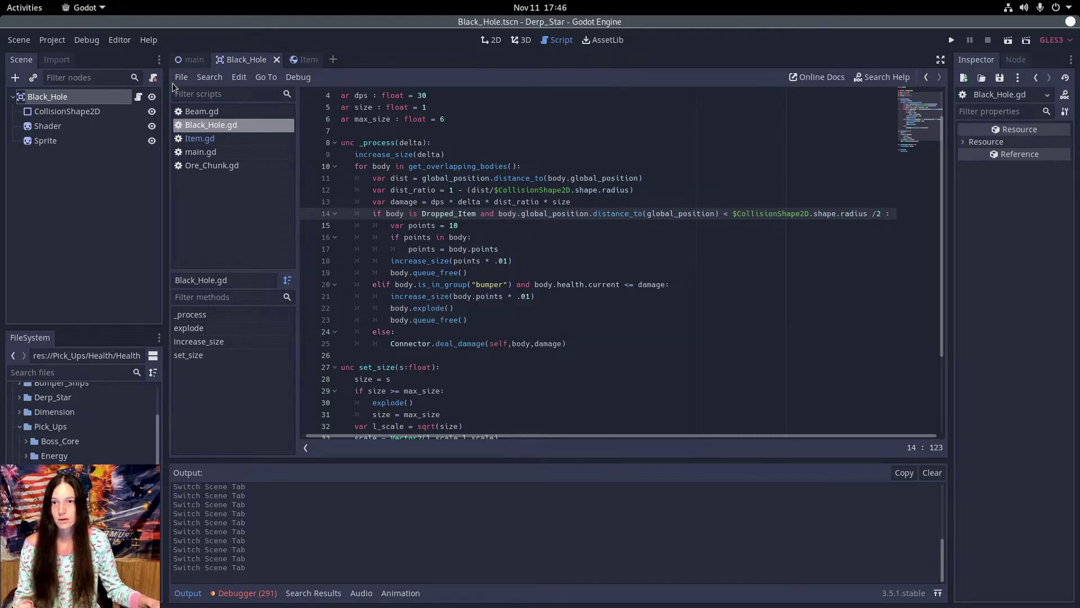
In the main scene's 2D view, place Health_Pack, Energy_Pack and Cobalt instances around the left side of the black hole.
left_click(192, 60)
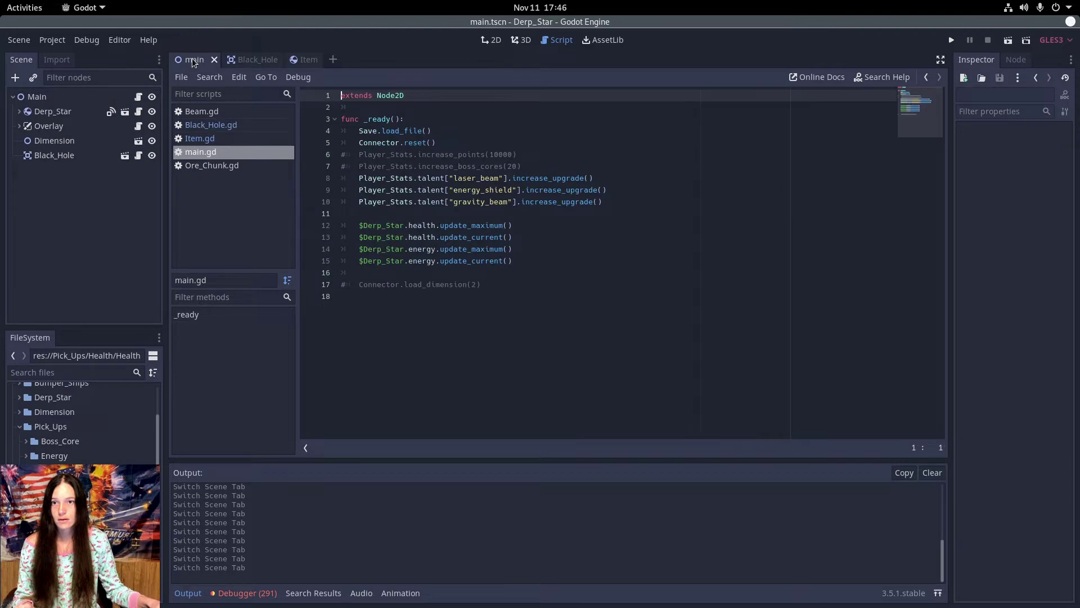
left_click(493, 40)
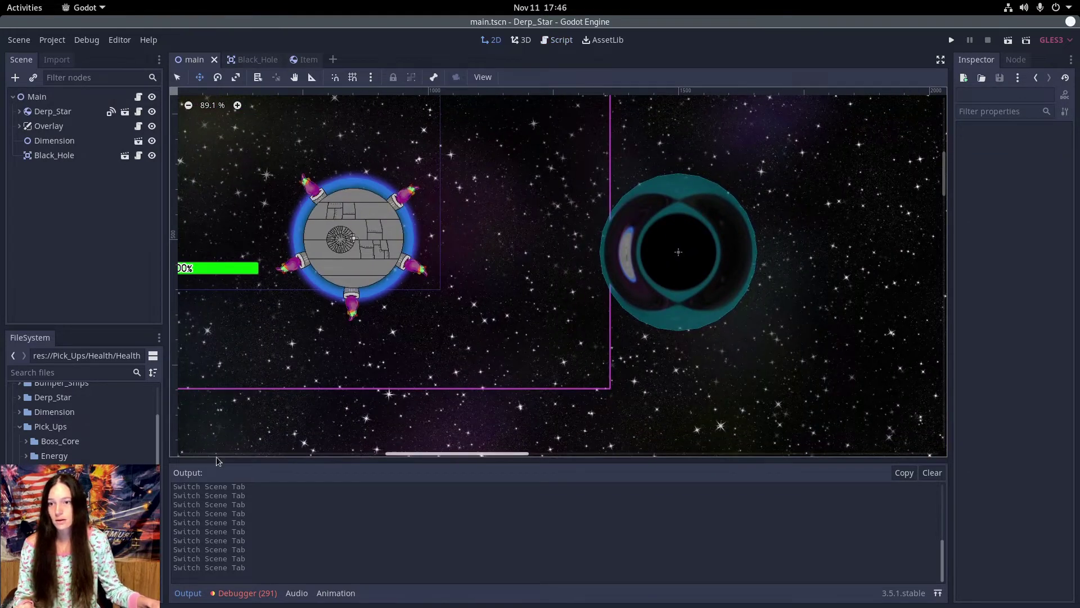
mouse_move(73, 499)
left_mouse_down()
mouse_move(628, 106)
mouse_move(603, 148)
left_mouse_up()
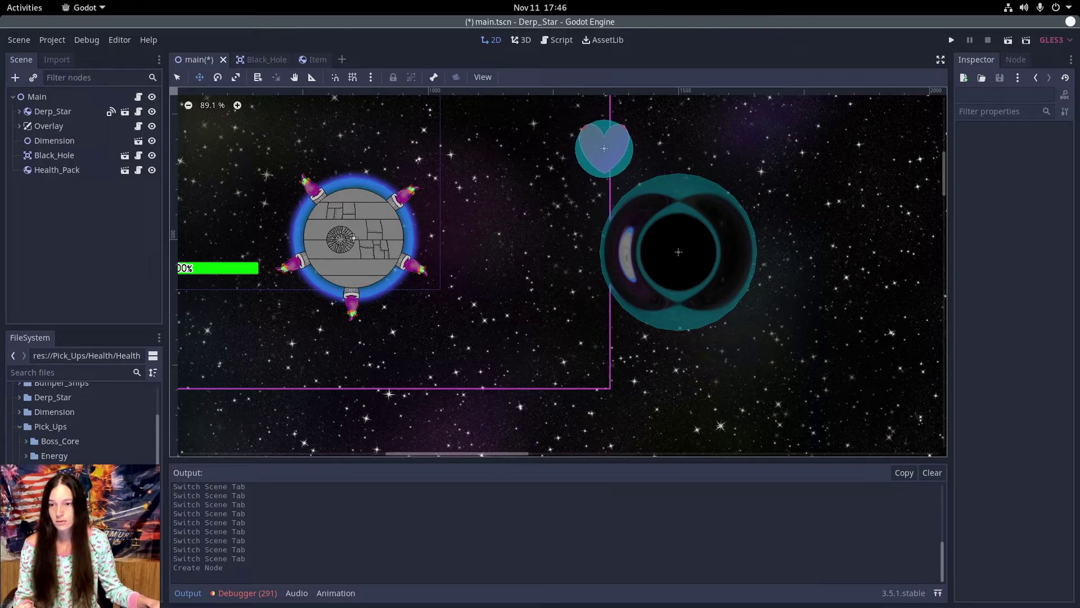
scroll(82, 490, "down", 1)
left_click(27, 430)
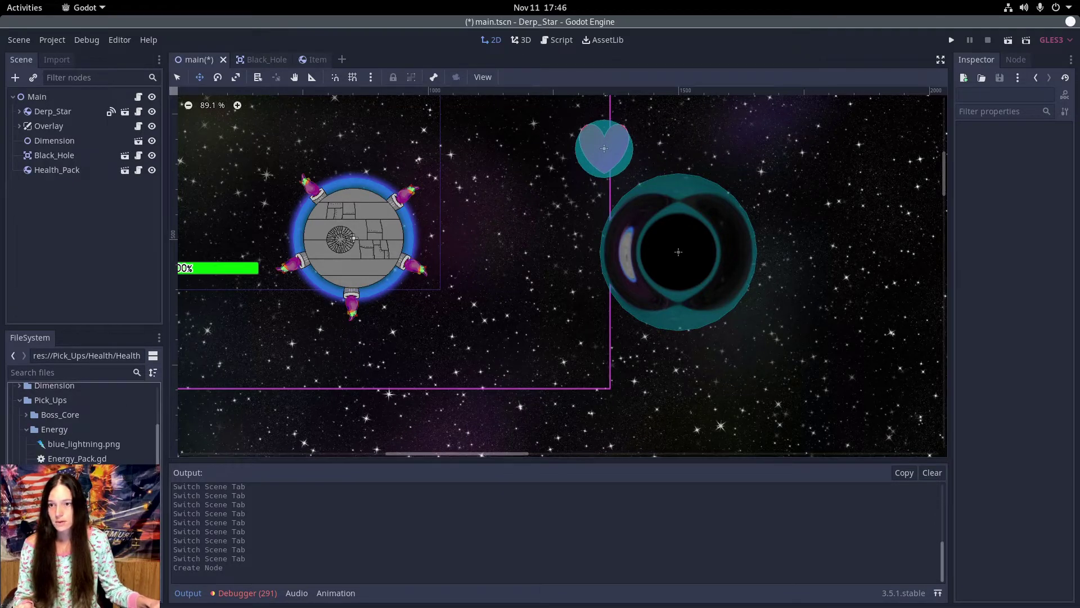
left_click_drag(74, 473, 554, 244)
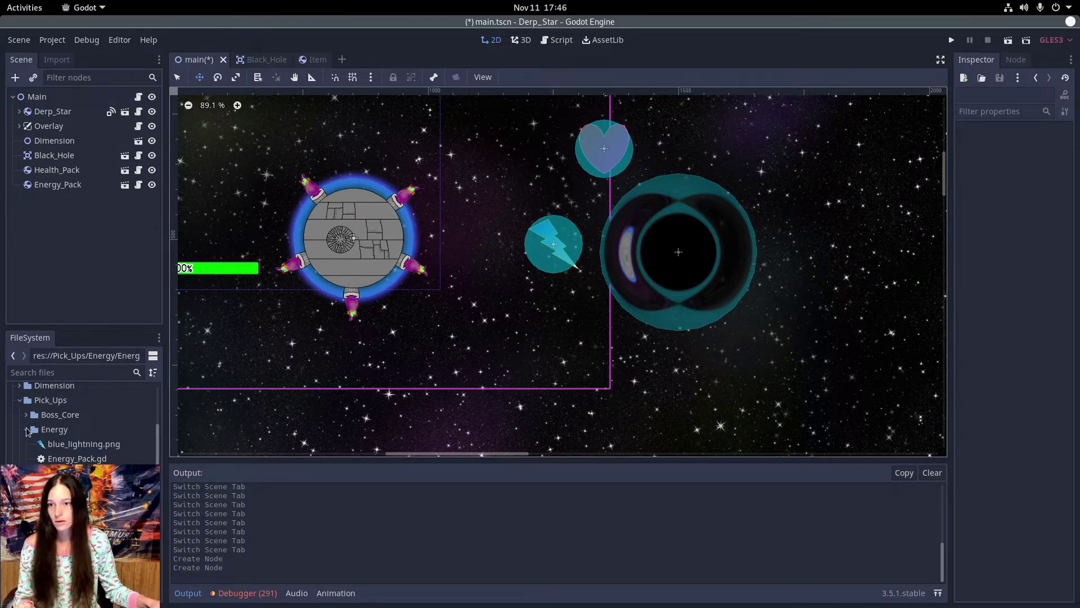
scroll(85, 422, "down", 3)
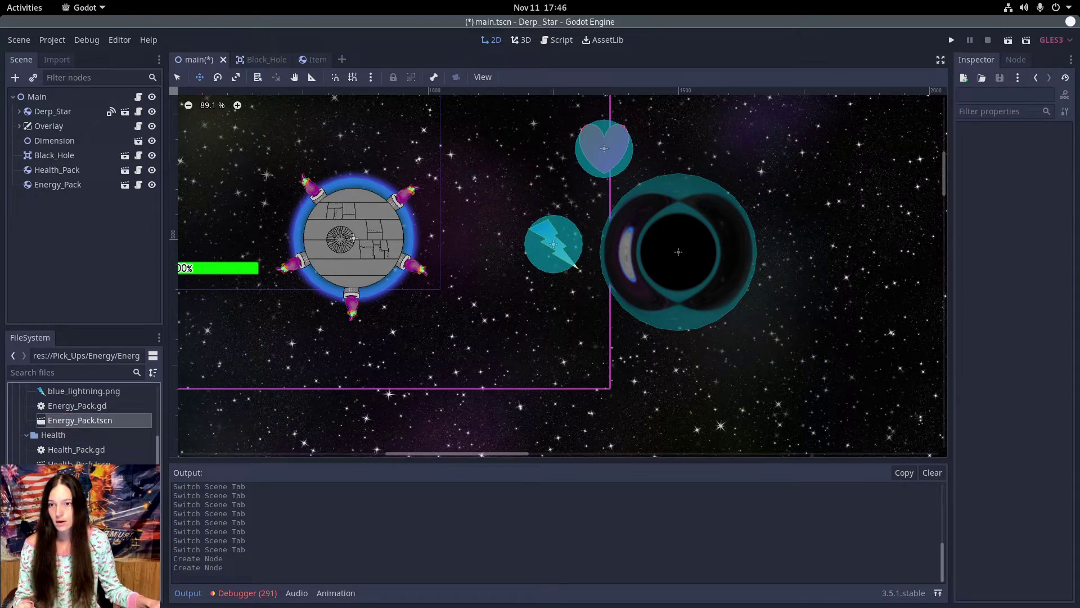
left_click_drag(78, 478, 582, 387)
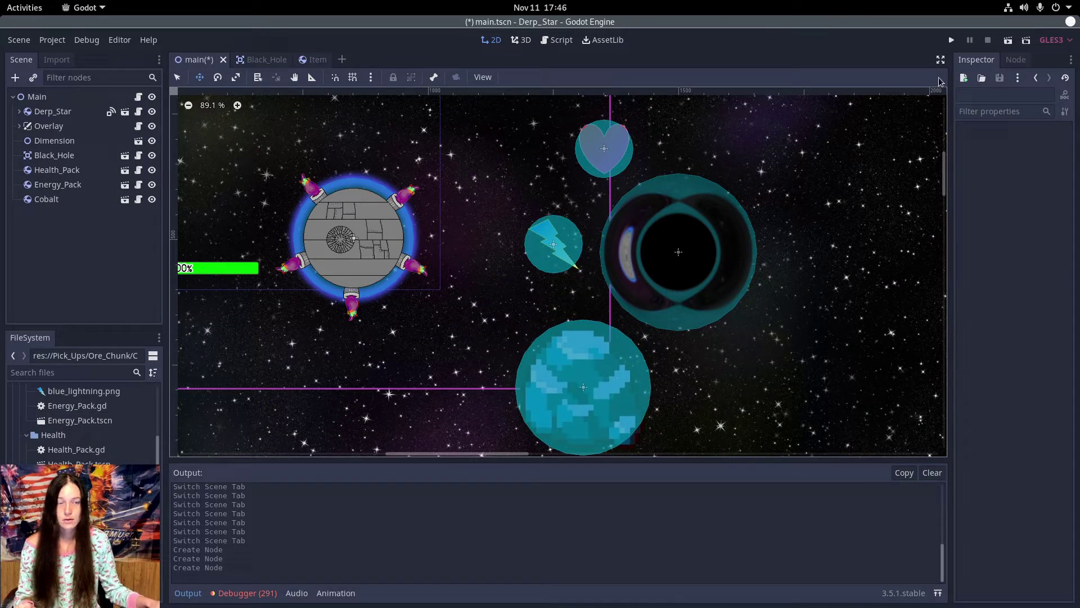
Run the project to test the placed pick-ups and close the game.
left_click(951, 41)
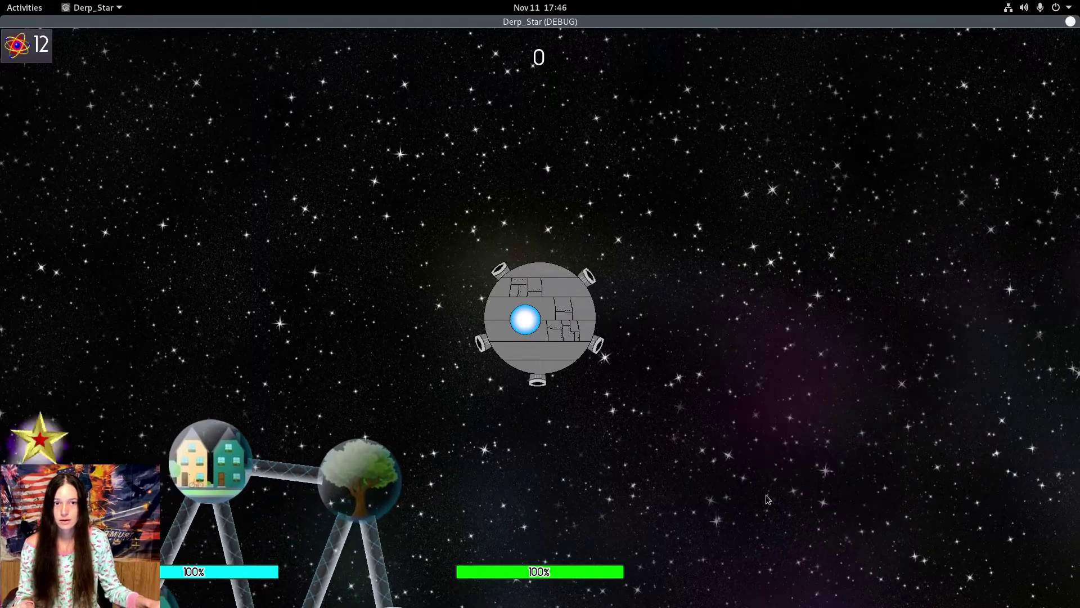
key("alt+F4")
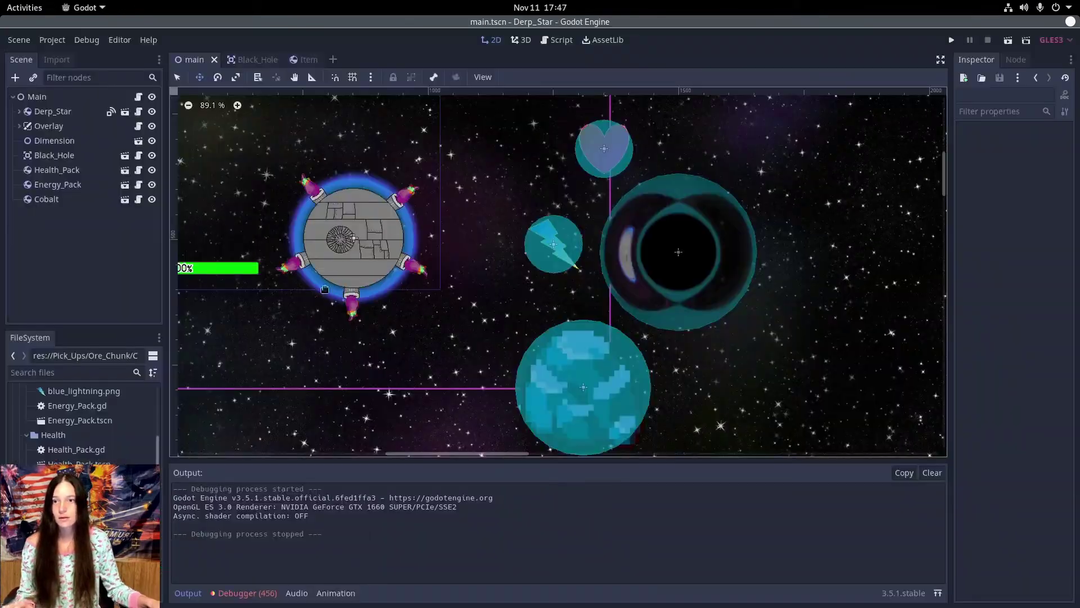
Move the Black_Hole node below Cobalt in the Main scene tree and run the project in a maximized game window.
left_click_drag(63, 161, 72, 207)
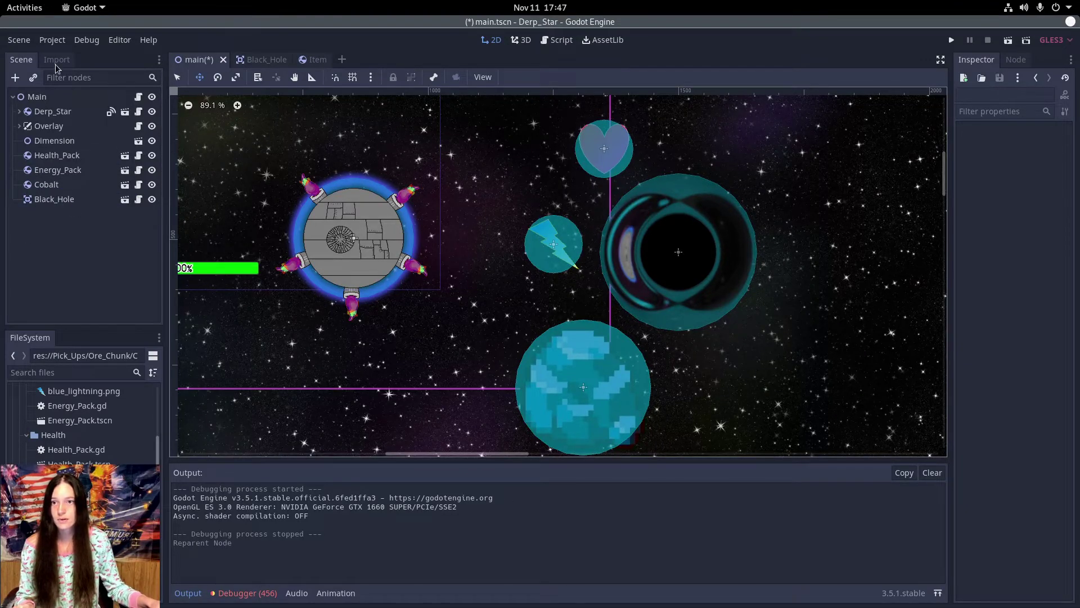
left_click(951, 40)
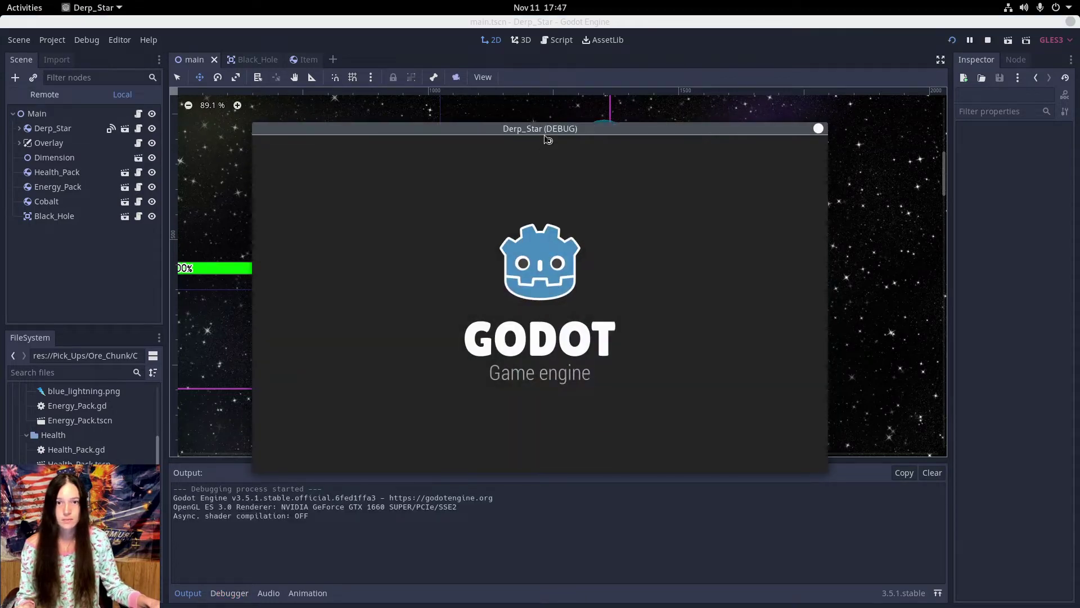
double_click(554, 129)
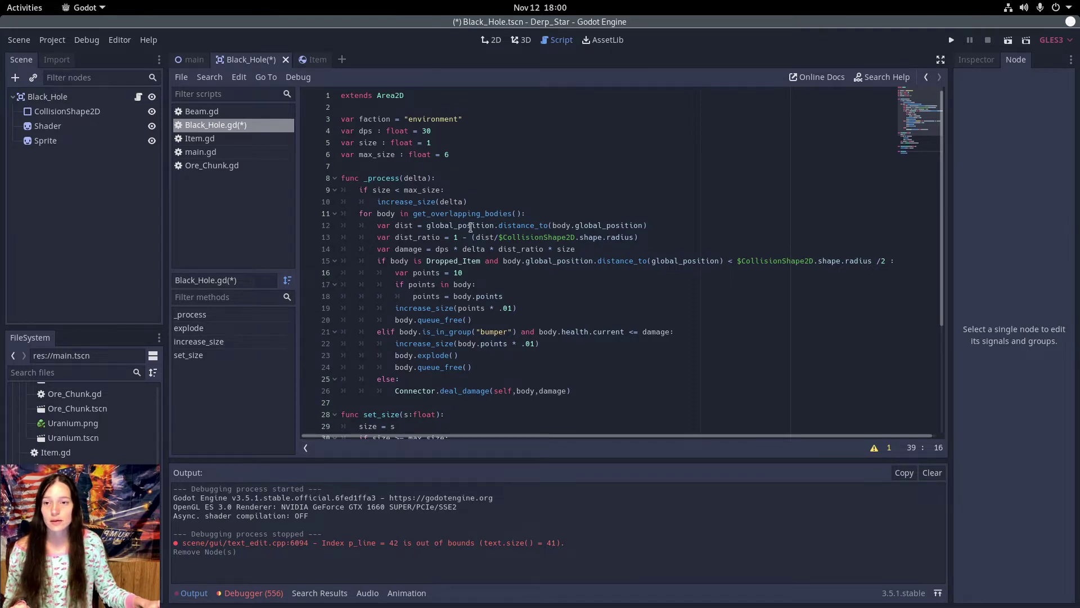
Add a Tween node as a child of Black_Hole in the Black_Hole scene.
right_click(58, 101)
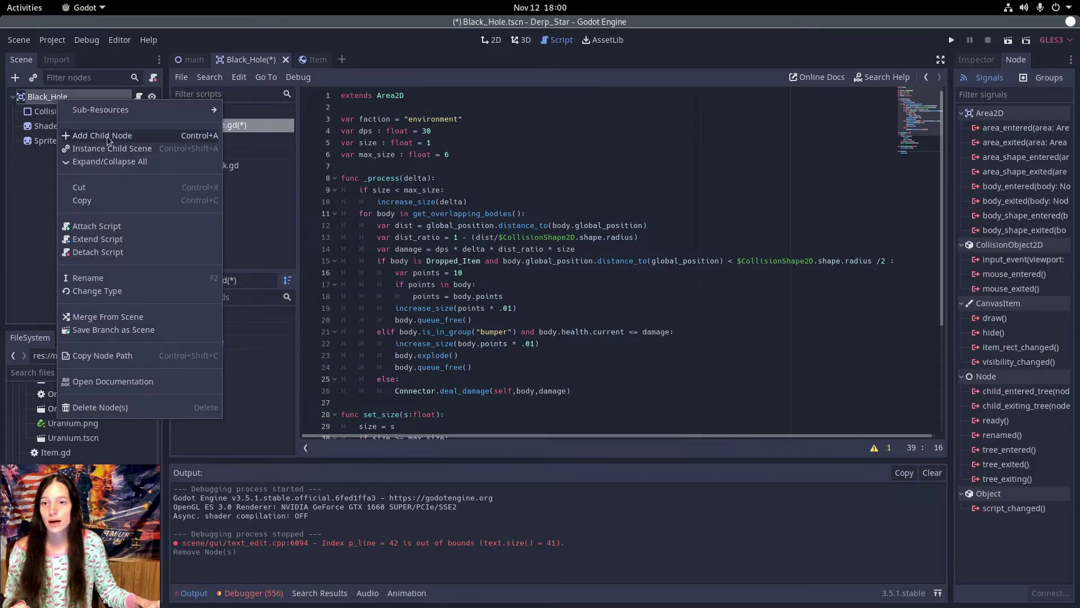
left_click(107, 136)
double_click(421, 202)
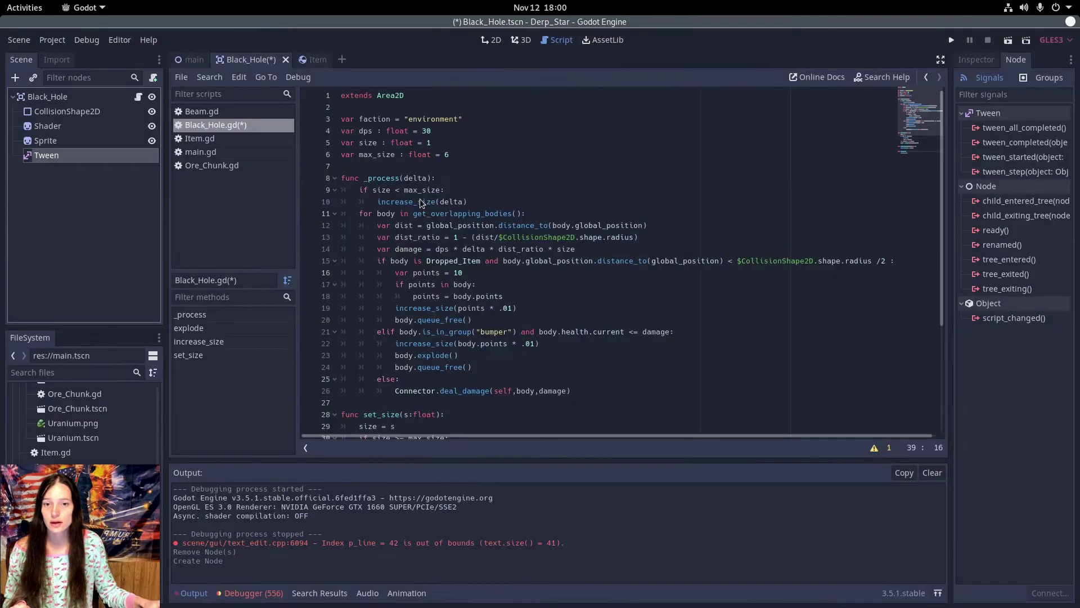
At the start of explode() in Black_Hole.gd, begin a $Tween.interpolate_property call targeting self and the "scale" property.
scroll(423, 337, "down", 4)
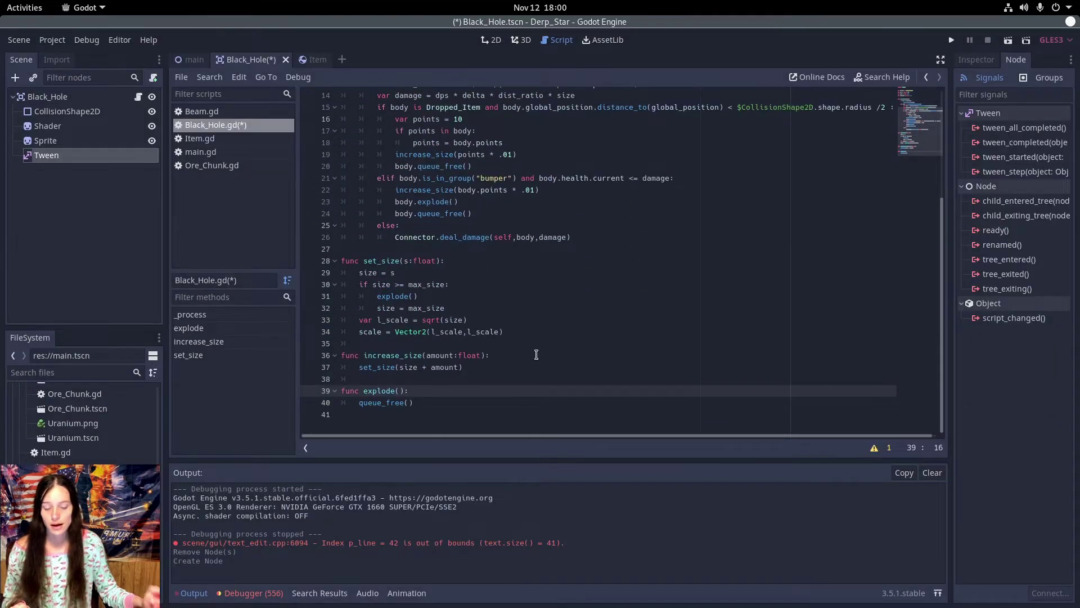
key("Return")
type("$Twe")
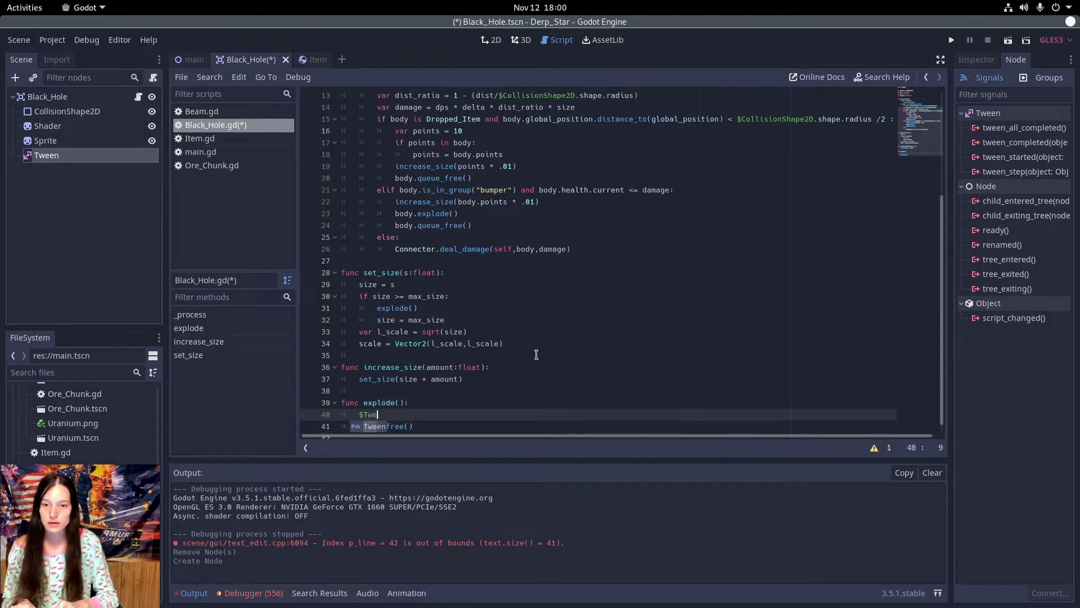
type("en.inter")
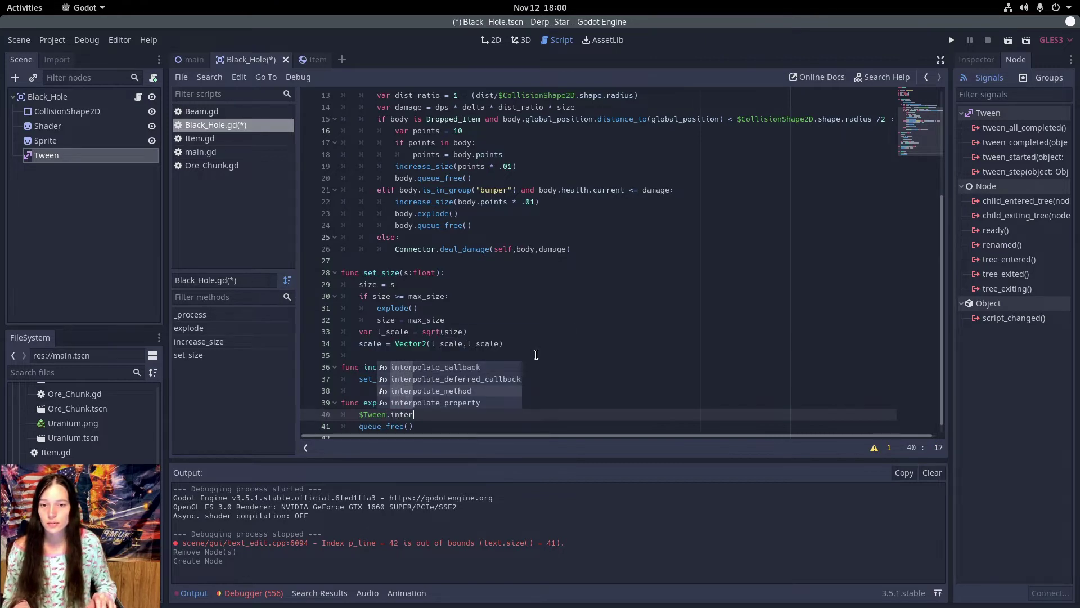
key("Down")
key("Return")
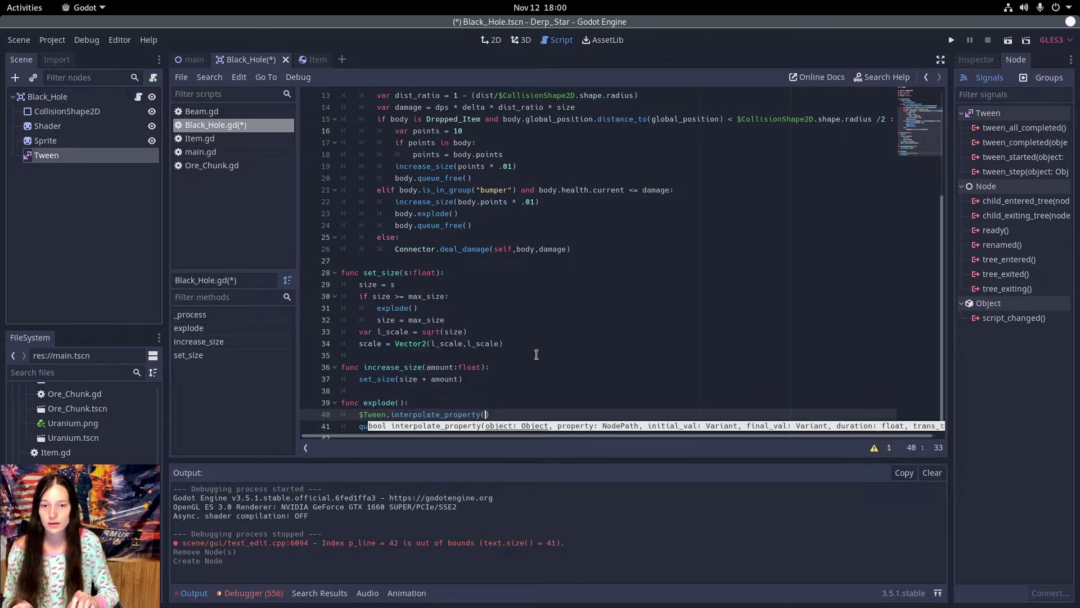
type("self,\"")
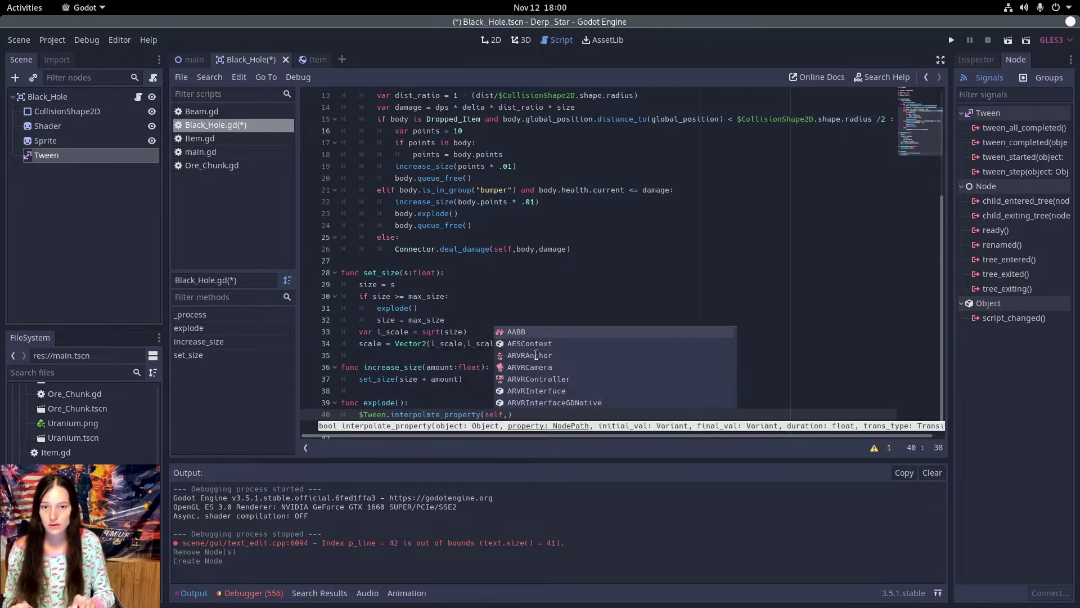
type("scale")
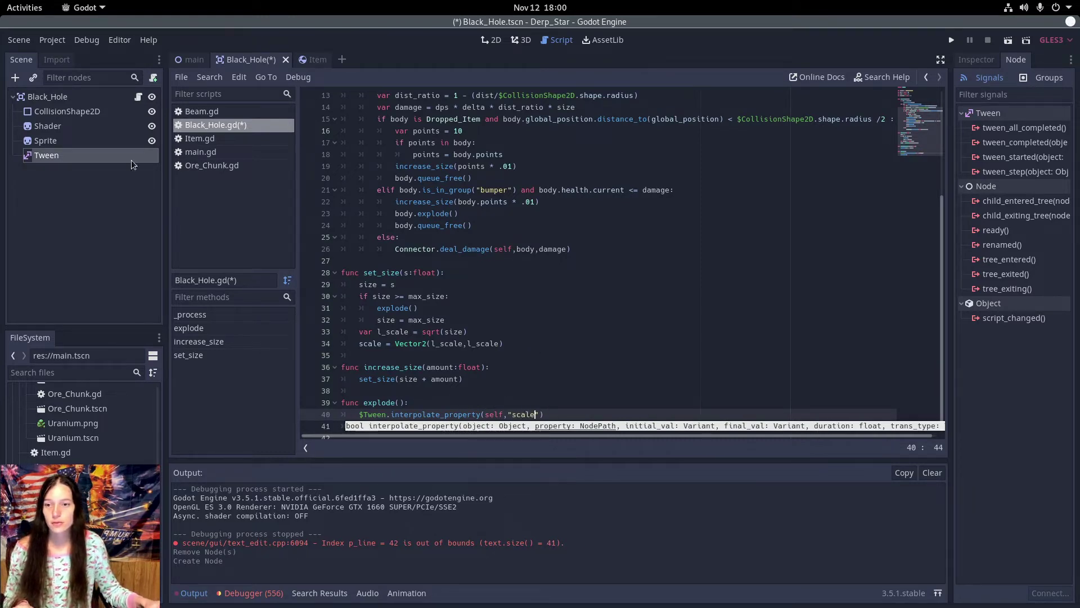
Check Black_Hole's scale property in its node properties and complete the tween call with initial value scale, final value Vector2.ZERO and duration 5.
left_click(65, 100)
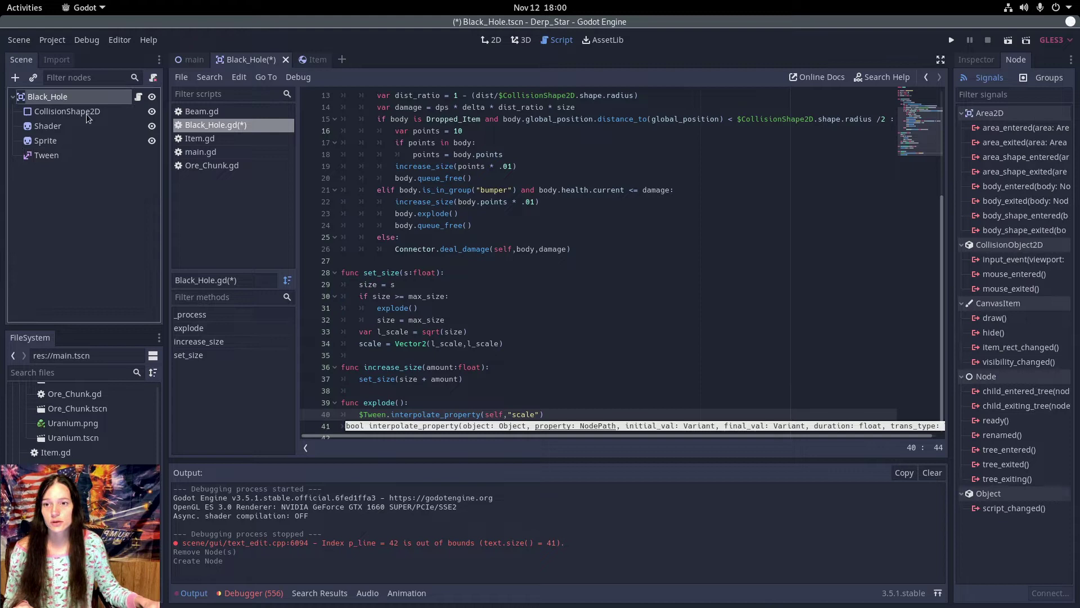
left_click(969, 63)
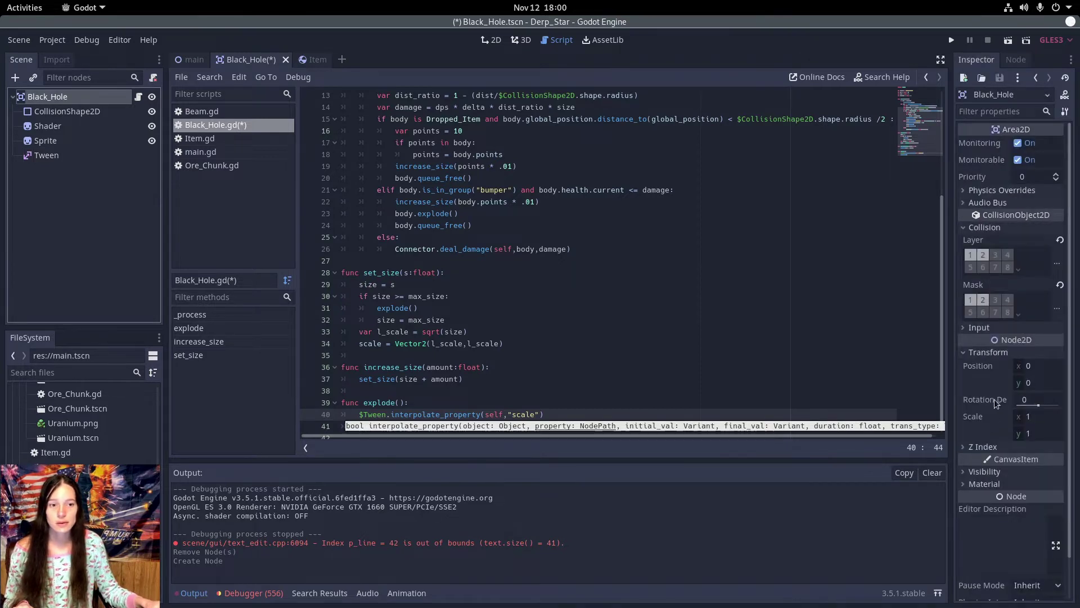
mouse_move(980, 417)
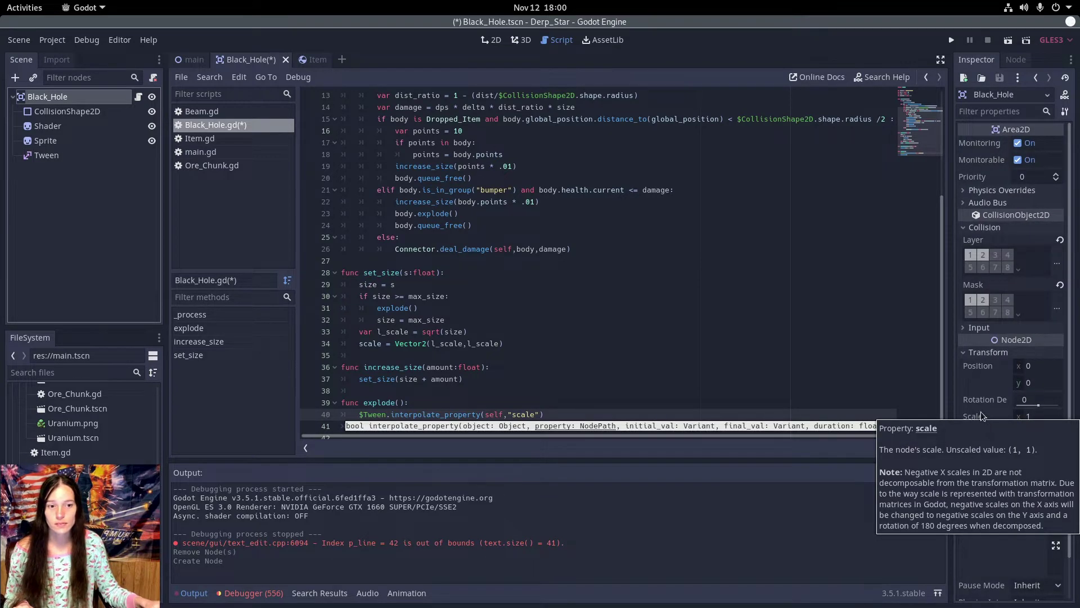
left_click(541, 392)
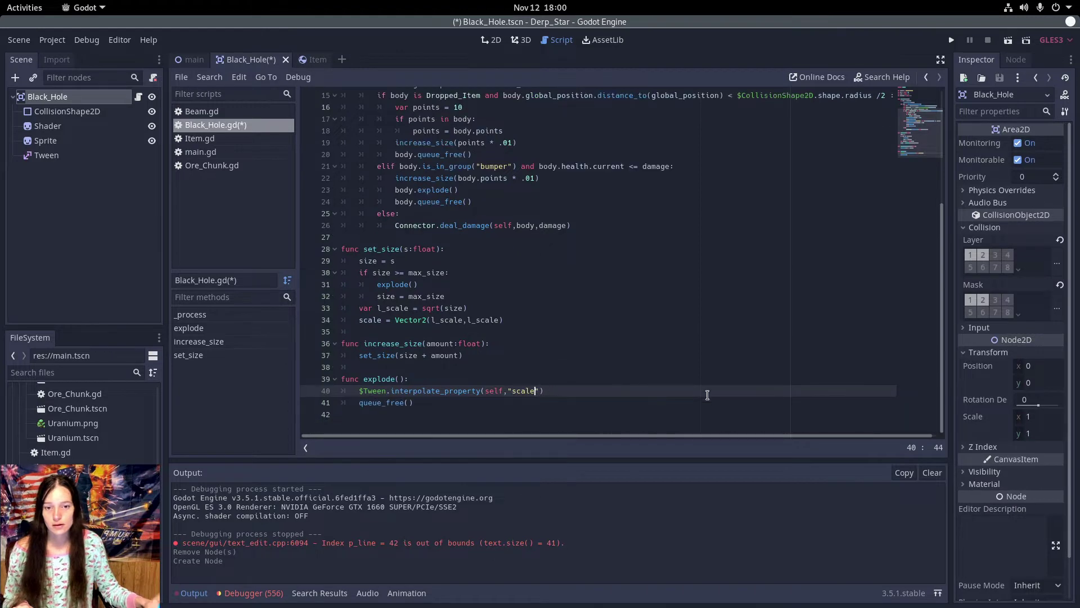
type("scale,")
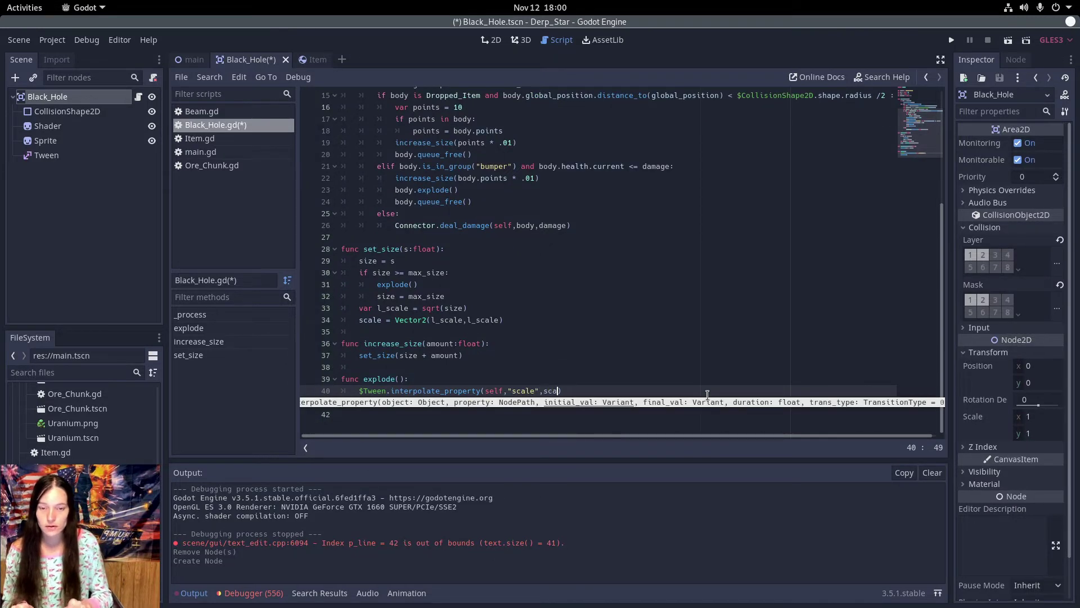
type("V")
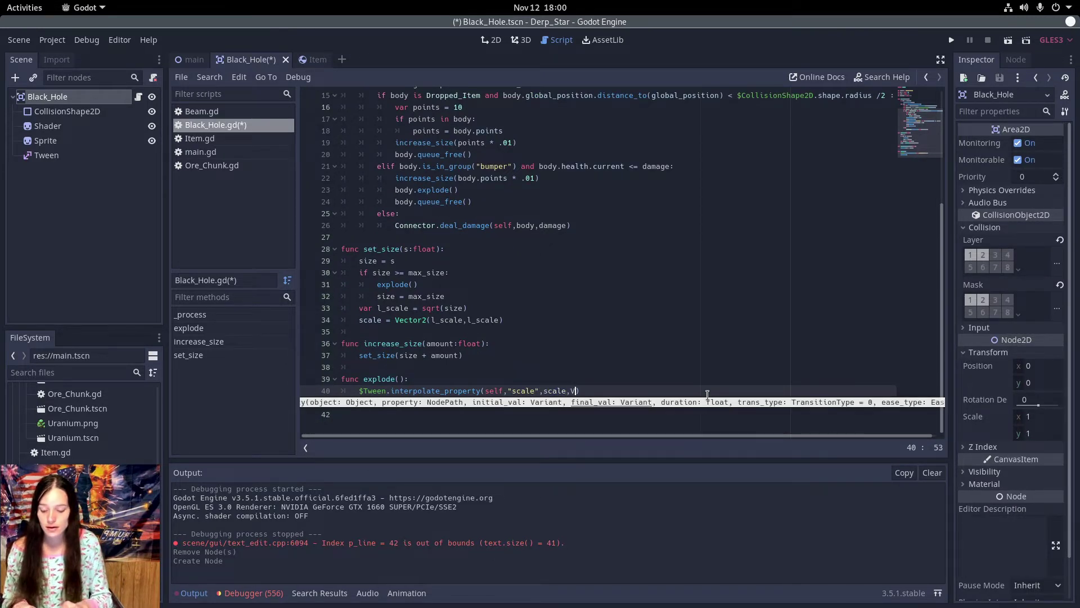
type("ector2")
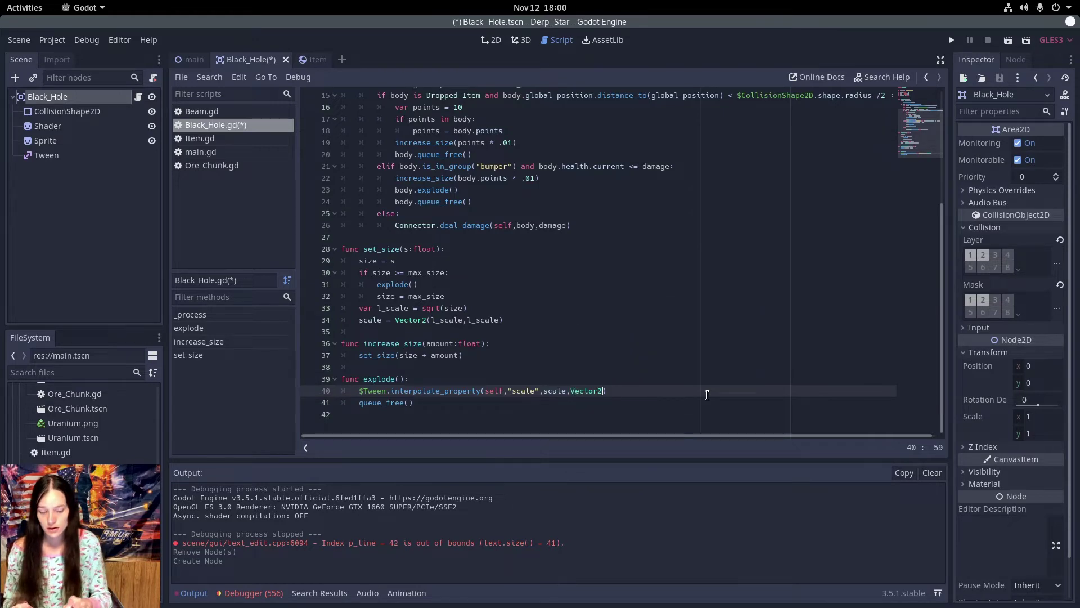
type(".ZERO")
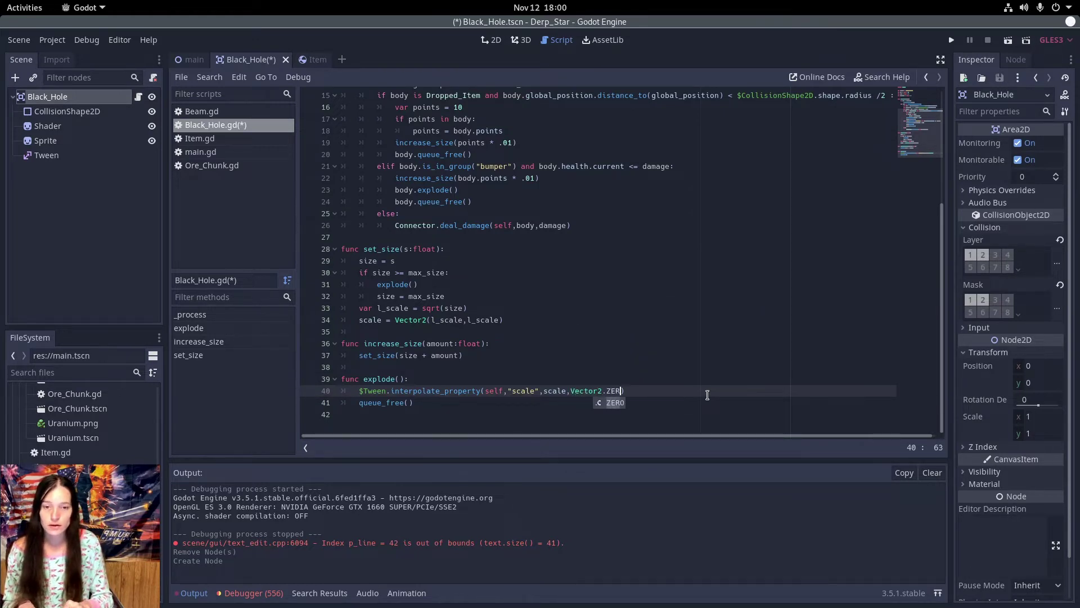
type(",5")
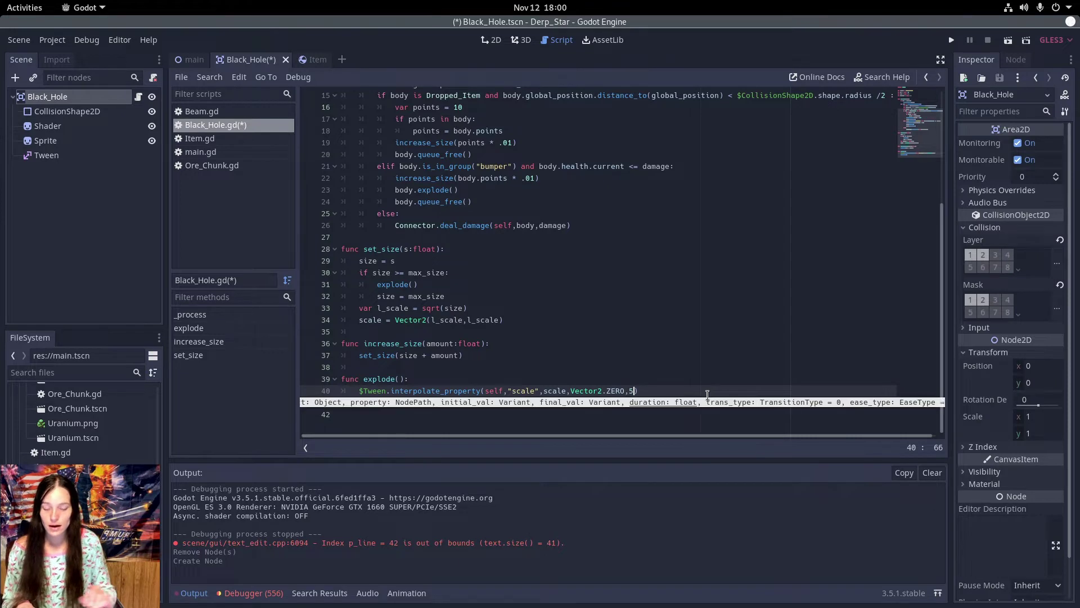
Add a $Tween.start() line directly after the interpolate_property call in explode().
key("End")
key("Return")
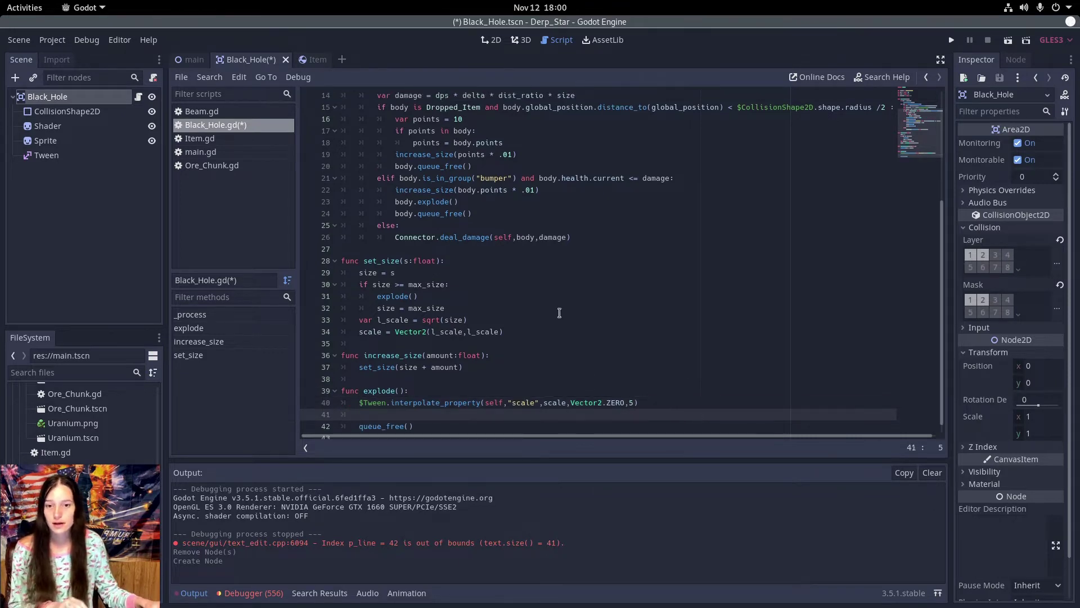
type("$")
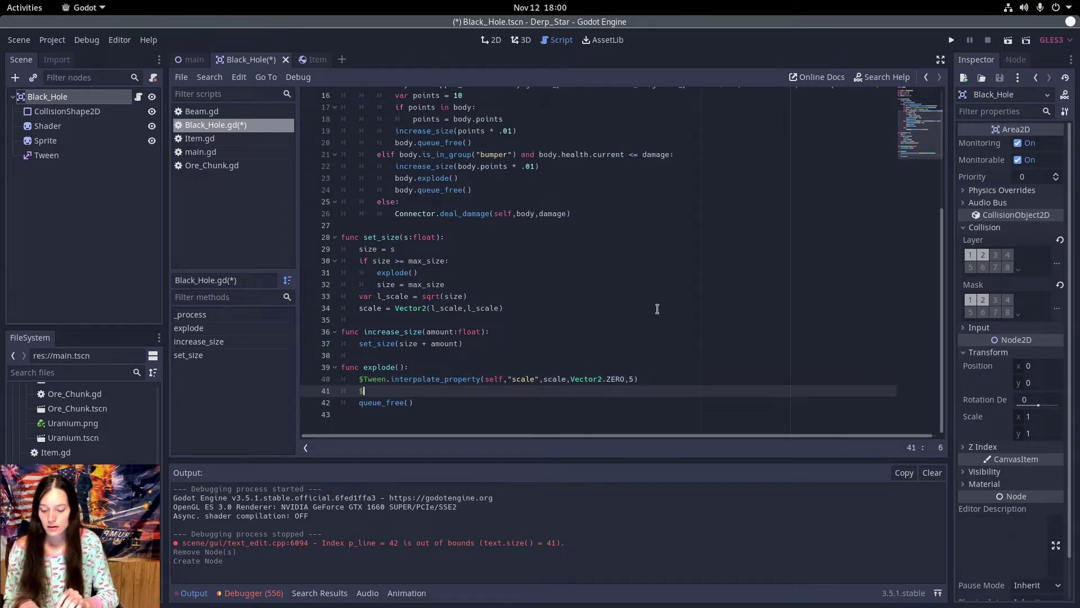
type("Tween")
key("Tab")
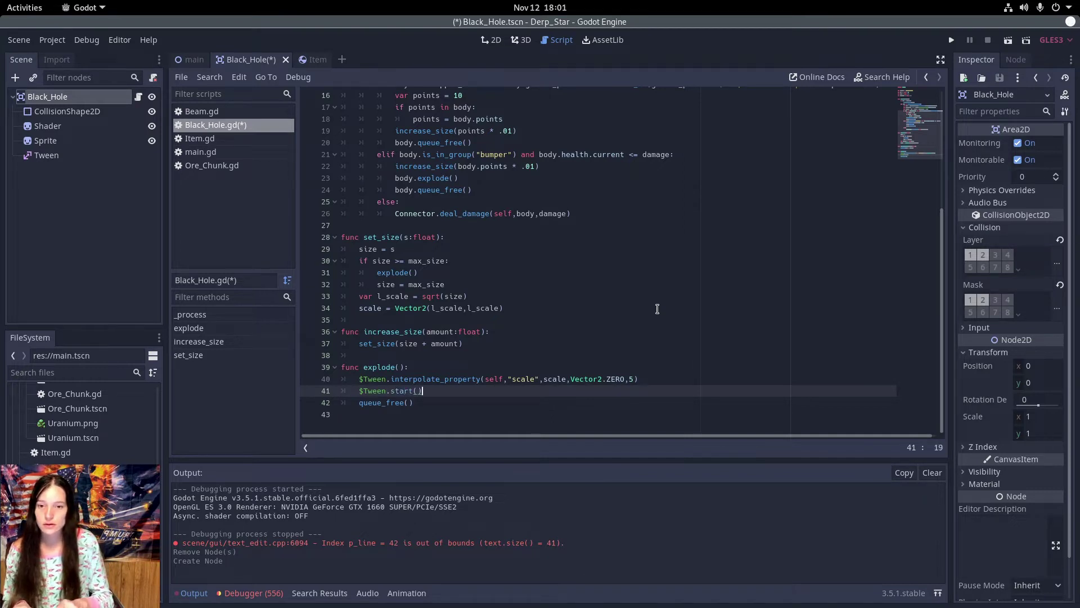
Connect the Tween node's tween_all_completed signal to the Black_Hole script with the receiver method _on_Tween_tween_all_completed.
left_click(63, 157)
left_click(1014, 60)
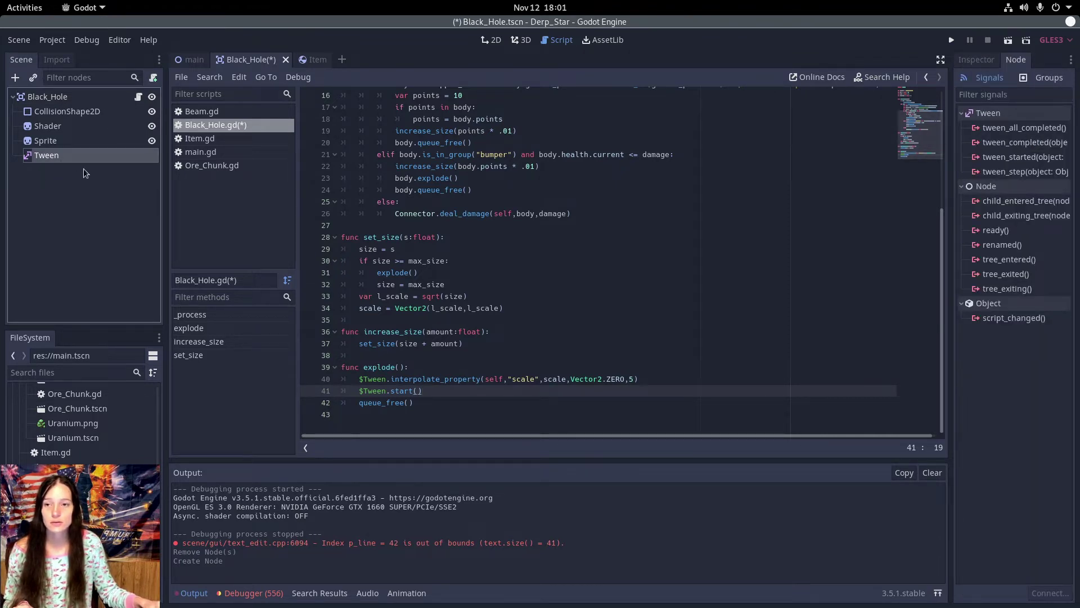
double_click(1034, 129)
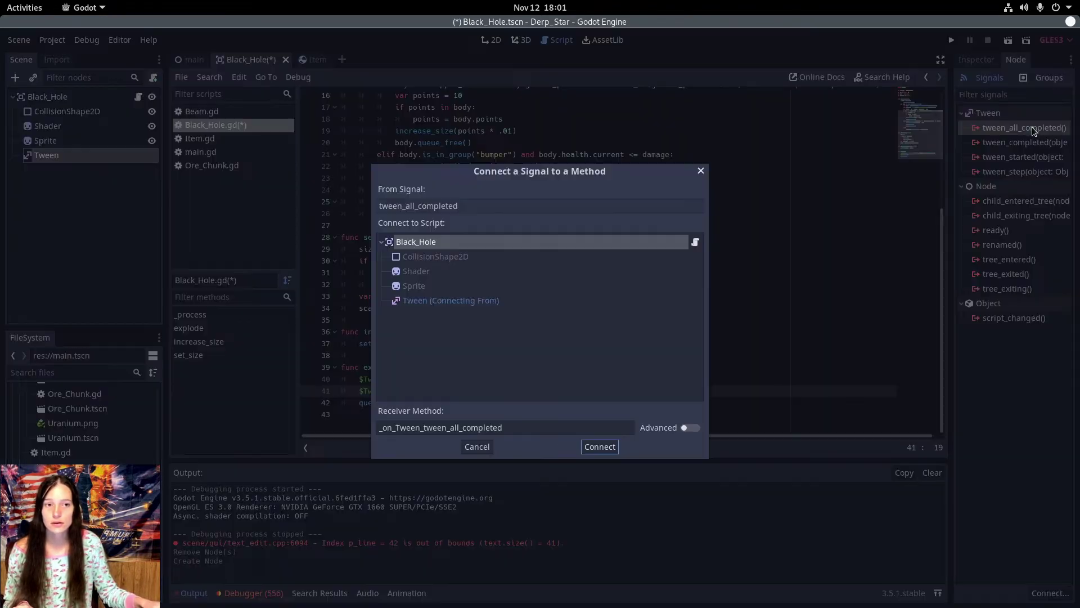
left_click(598, 448)
Move queue_free() from explode() into _on_Tween_tween_all_completed() in place of the placeholder body, remove the extra blank line, and run the project.
left_click(433, 353)
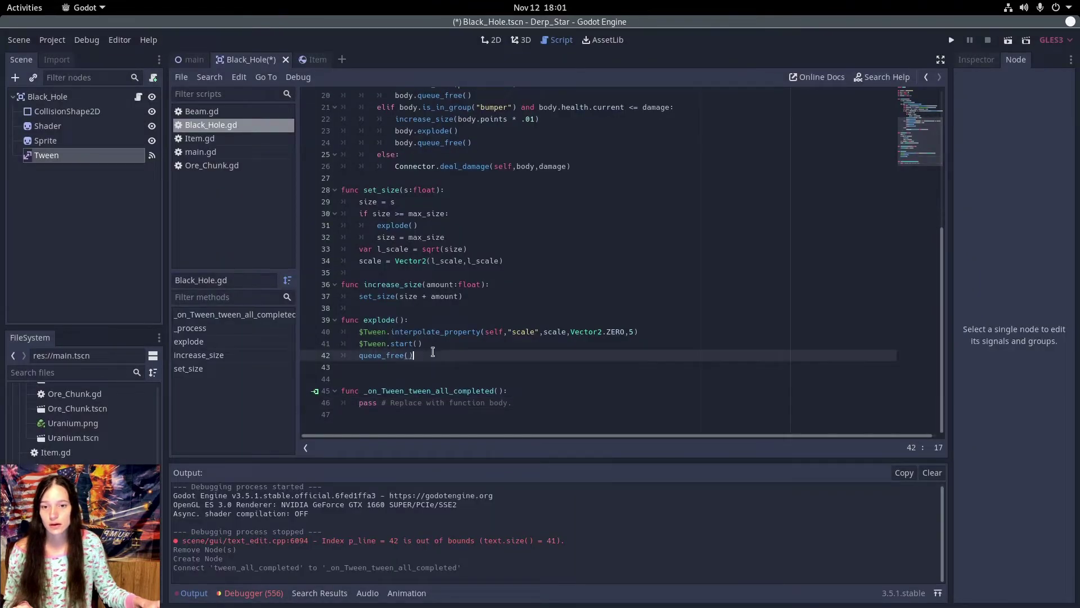
left_click_drag(432, 353, 444, 341)
key("ctrl+x")
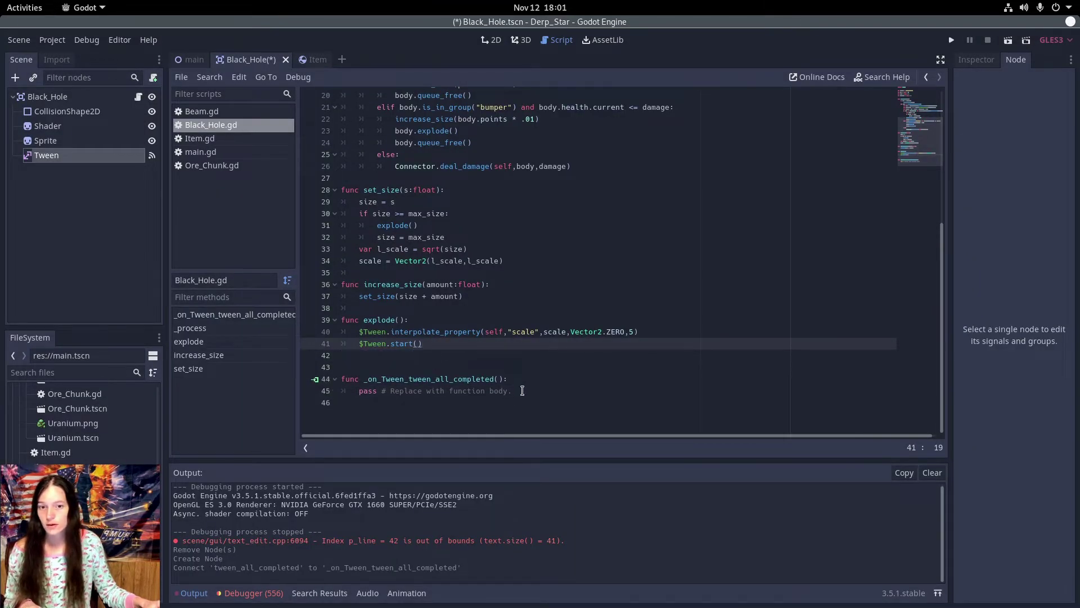
left_click_drag(522, 391, 515, 379)
key("ctrl+v")
left_click(408, 366)
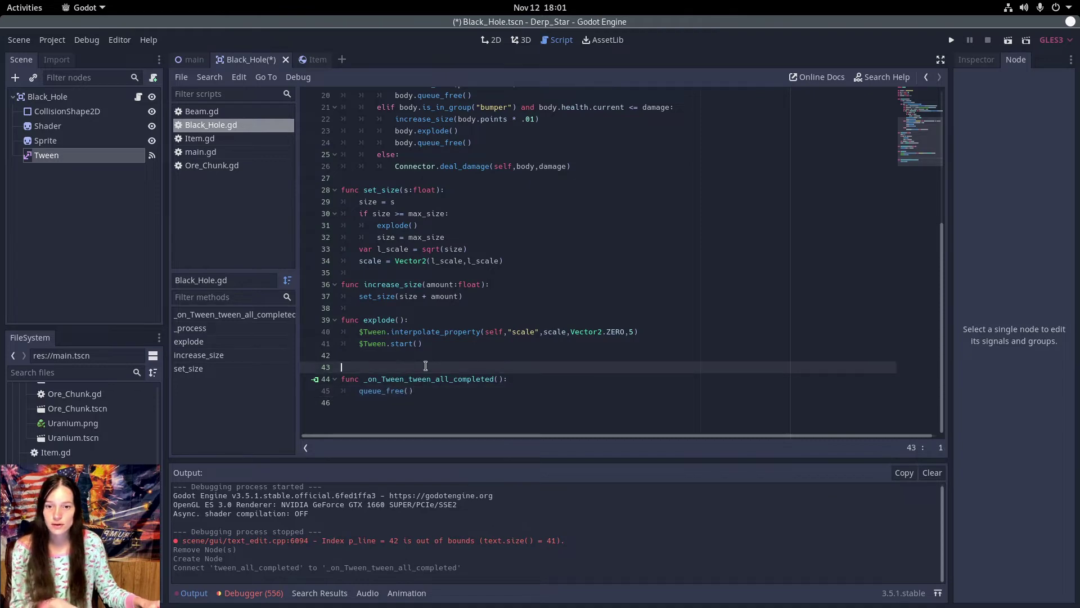
key("BackSpace")
left_click(951, 40)
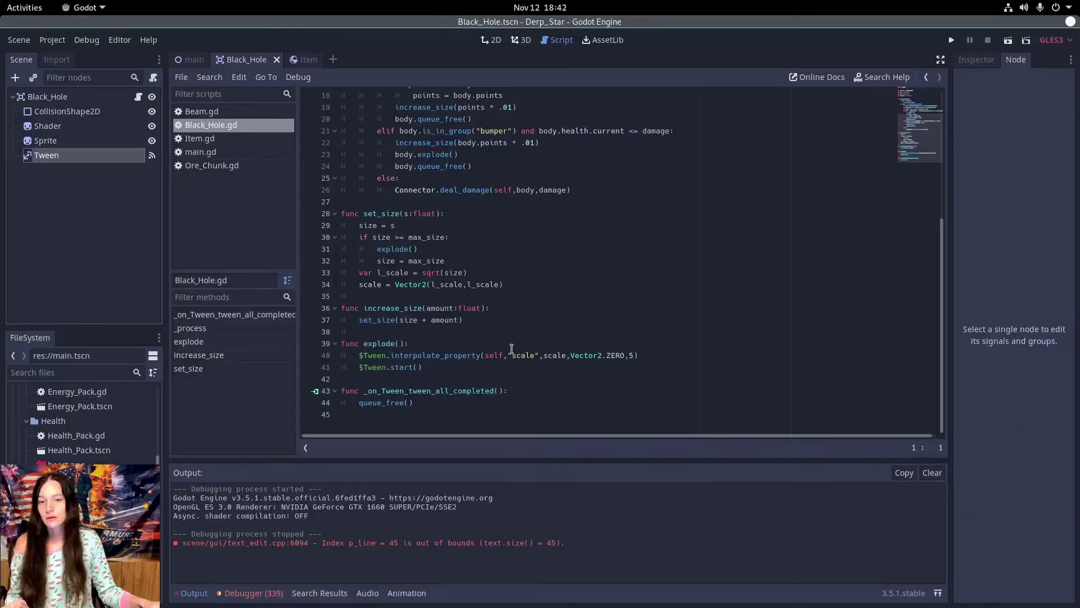
Below the max_size variable, declare enum {GROW, EXPLODE} and a variable state set to GROW.
scroll(472, 314, "up", 8)
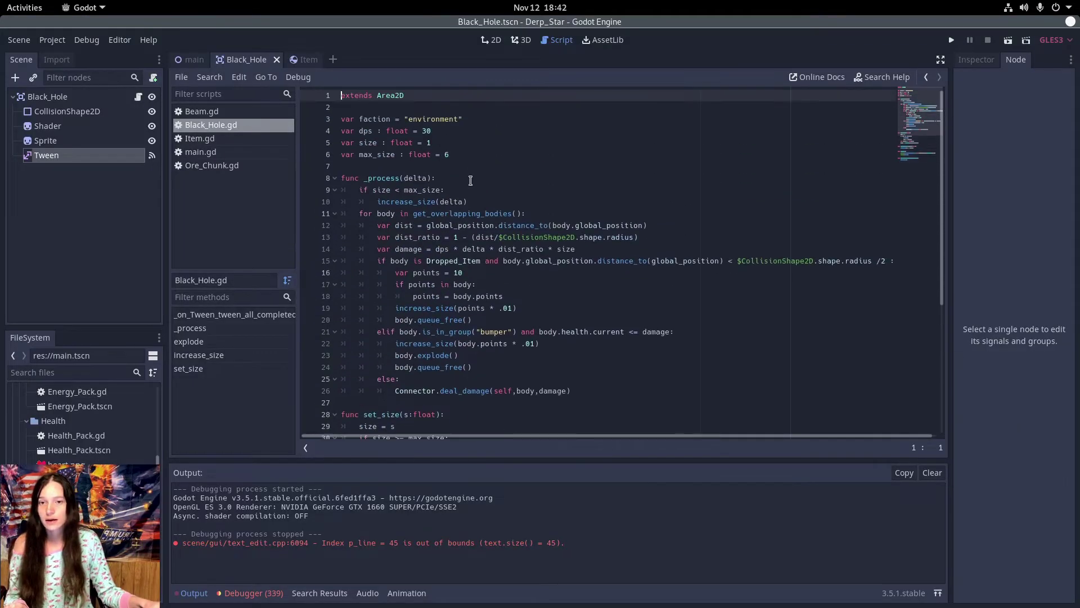
left_click(477, 154)
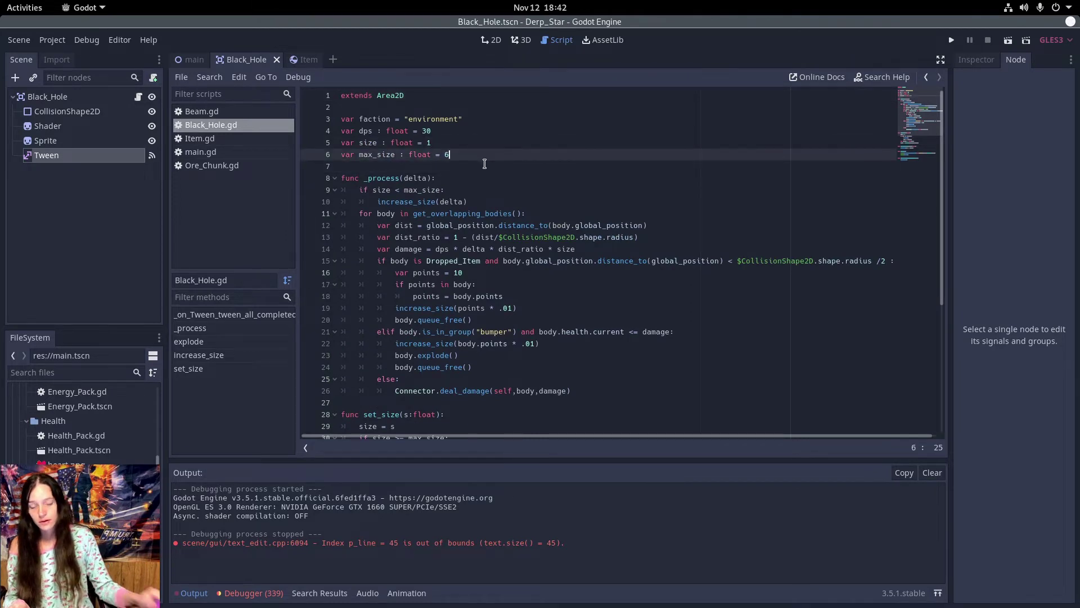
key("Return")
type("enum ")
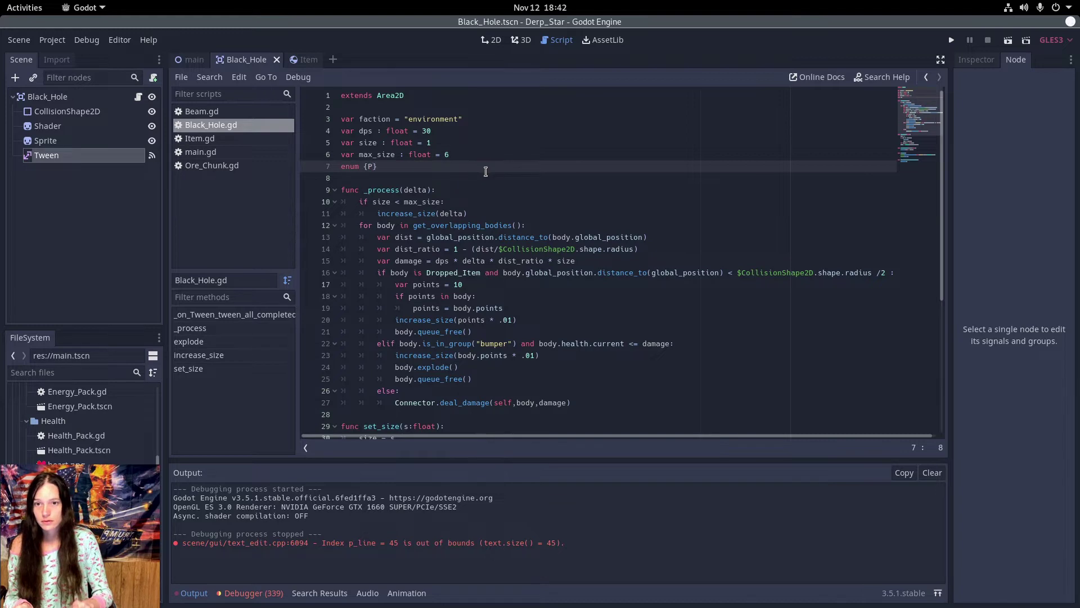
type("{GROW, EXPLODE")
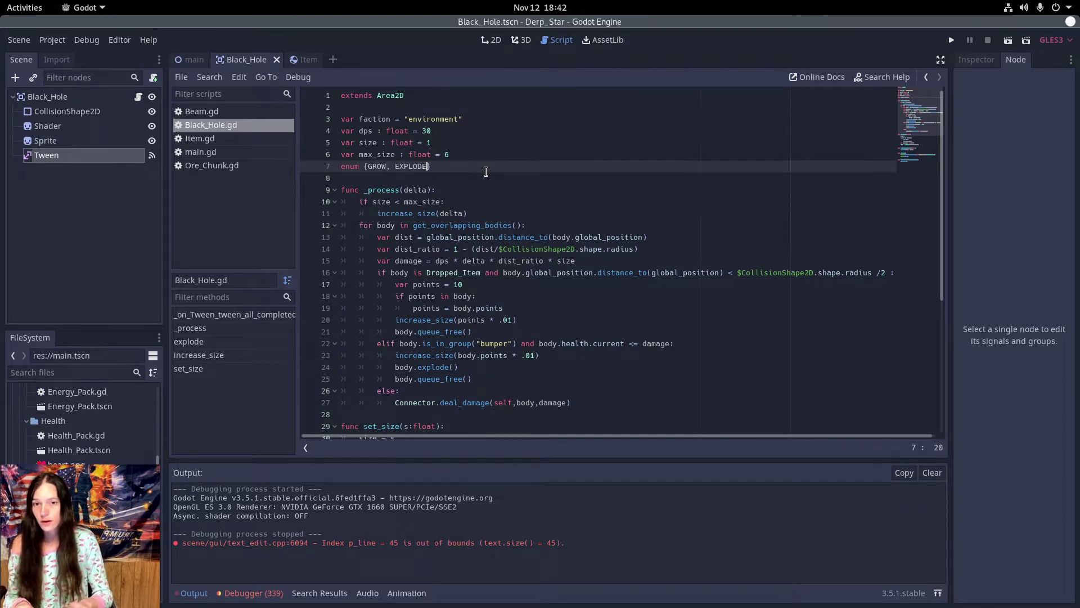
key("Return")
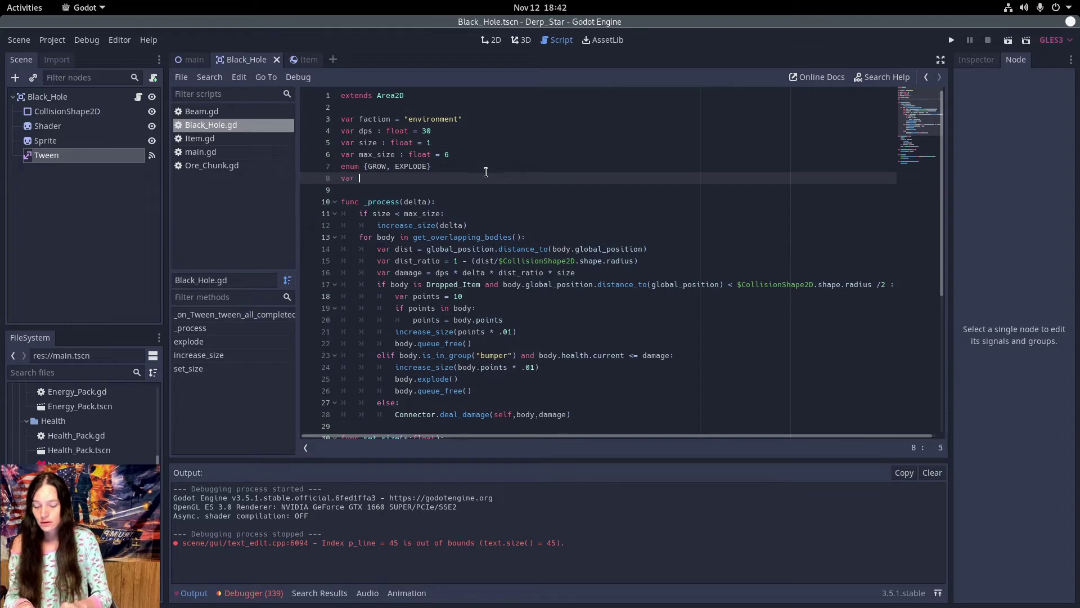
type("var state ")
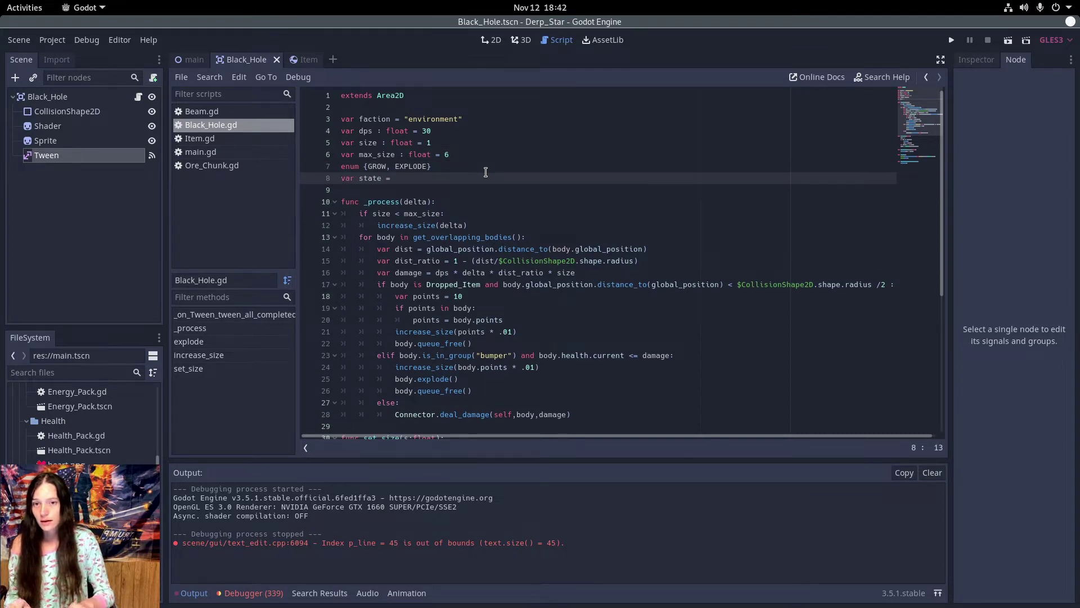
type("= GROW")
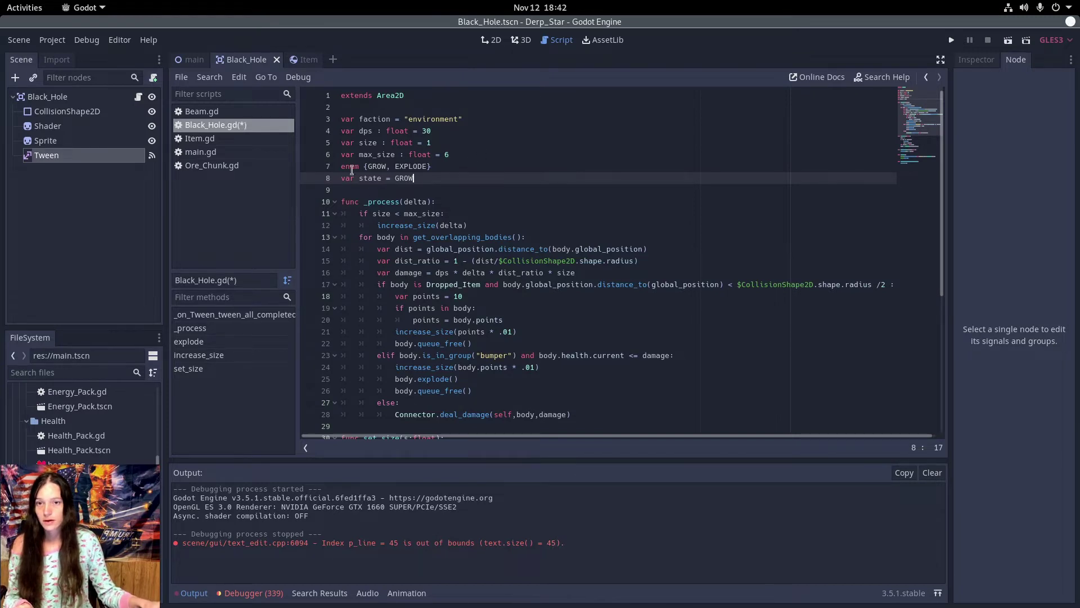
Add the condition if state == GROW: at the start of _process and indent the rest of the function body under it.
left_click(482, 198)
key("Return")
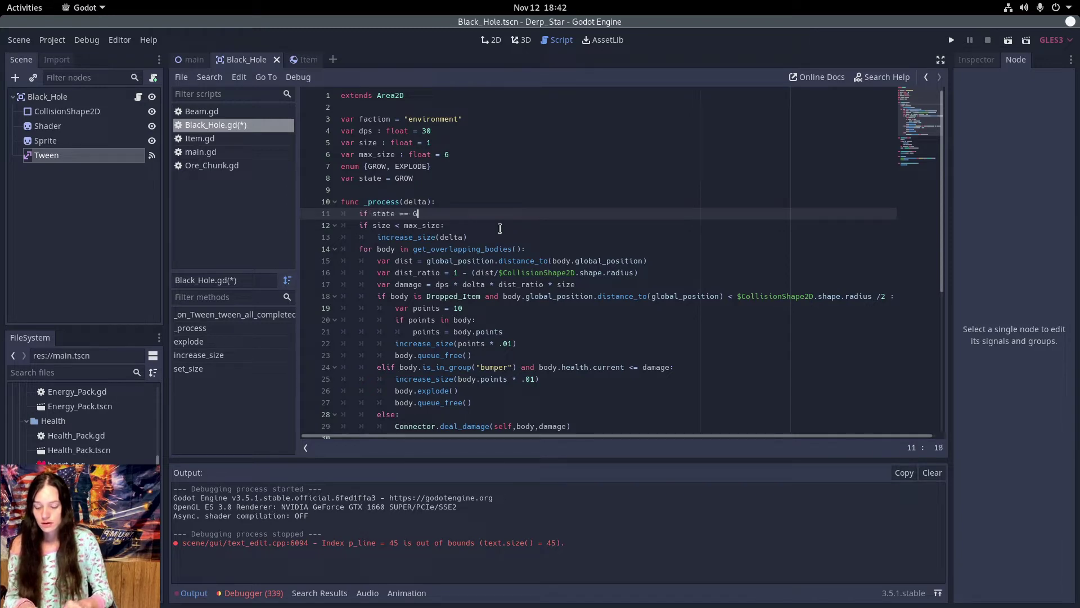
type("if state == GROW:")
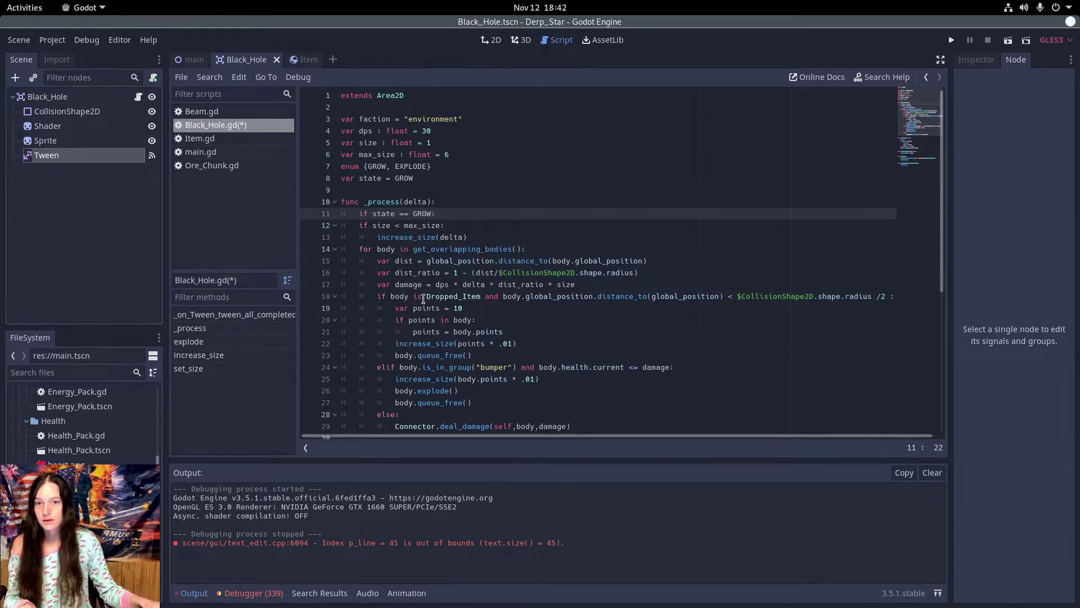
scroll(403, 221, "down", 2)
left_click_drag(342, 154, 448, 353)
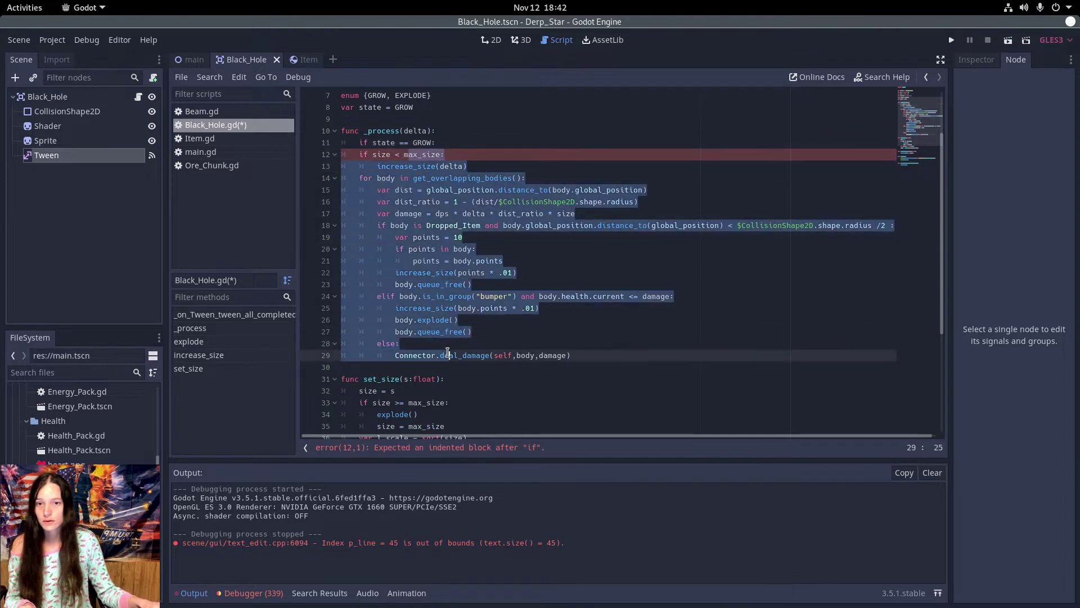
key("Tab")
left_click(478, 142)
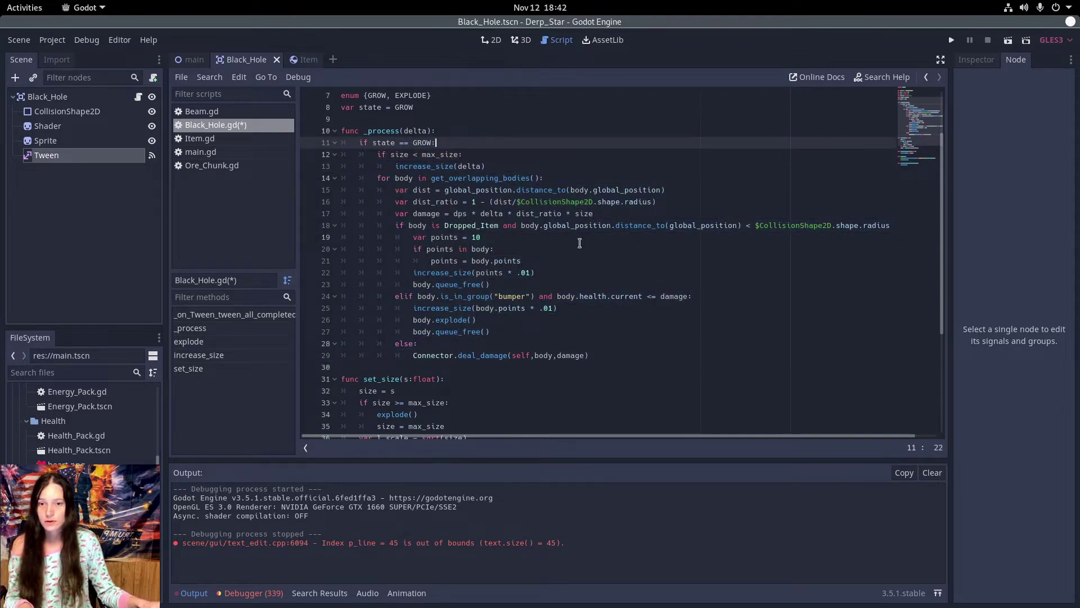
Add the condition if state == GROW: at the start of set_size and indent the rest of the function body under it.
scroll(463, 299, "down", 3)
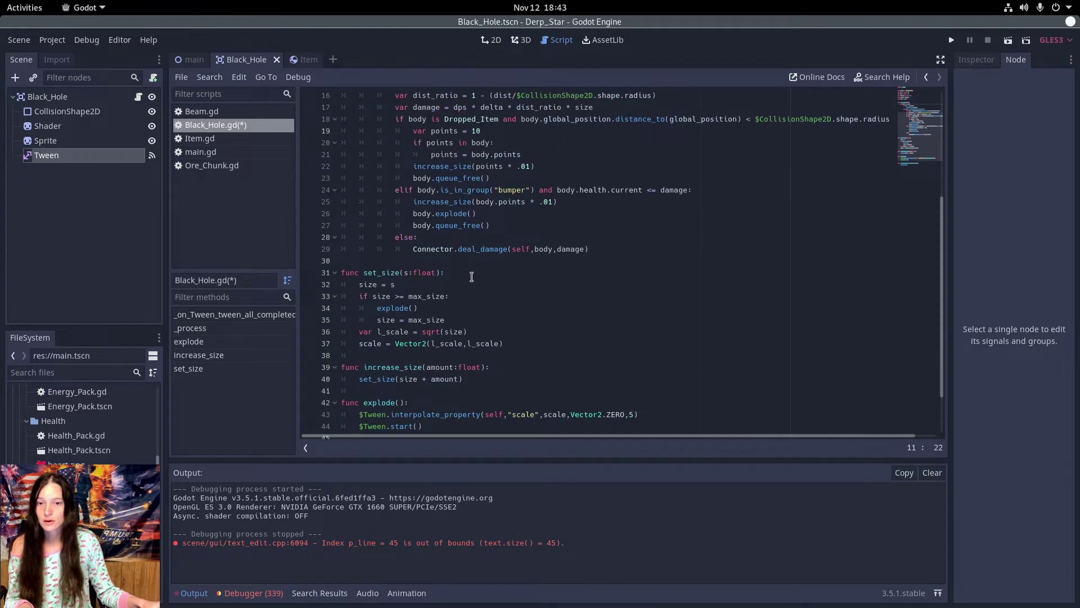
left_click(472, 275)
key("Return")
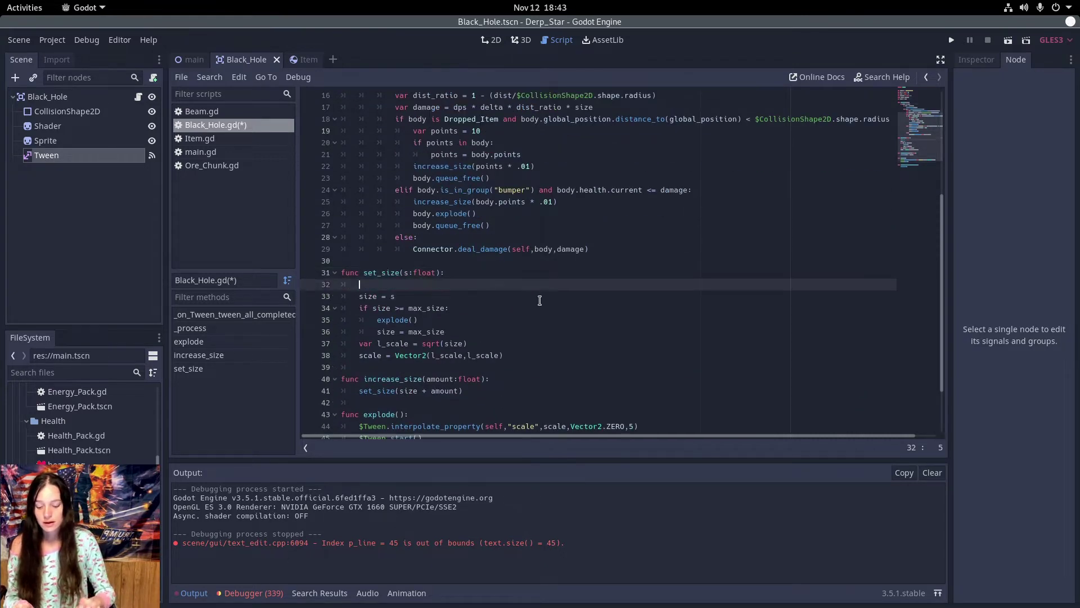
scroll(550, 257, "up", 5)
left_click_drag(436, 213, 436, 201)
key("ctrl+c")
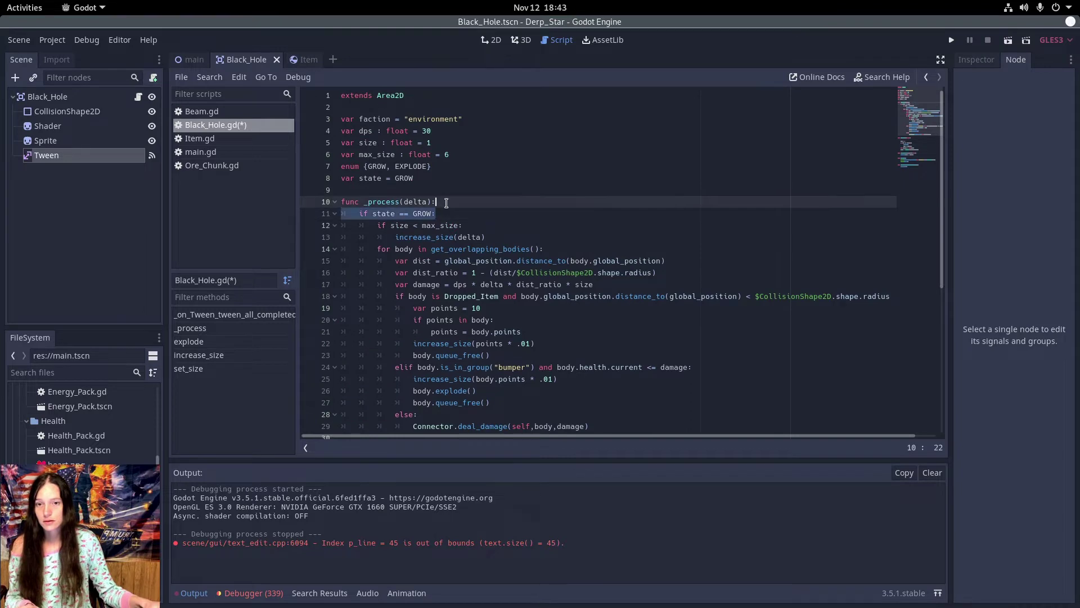
scroll(462, 248, "down", 6)
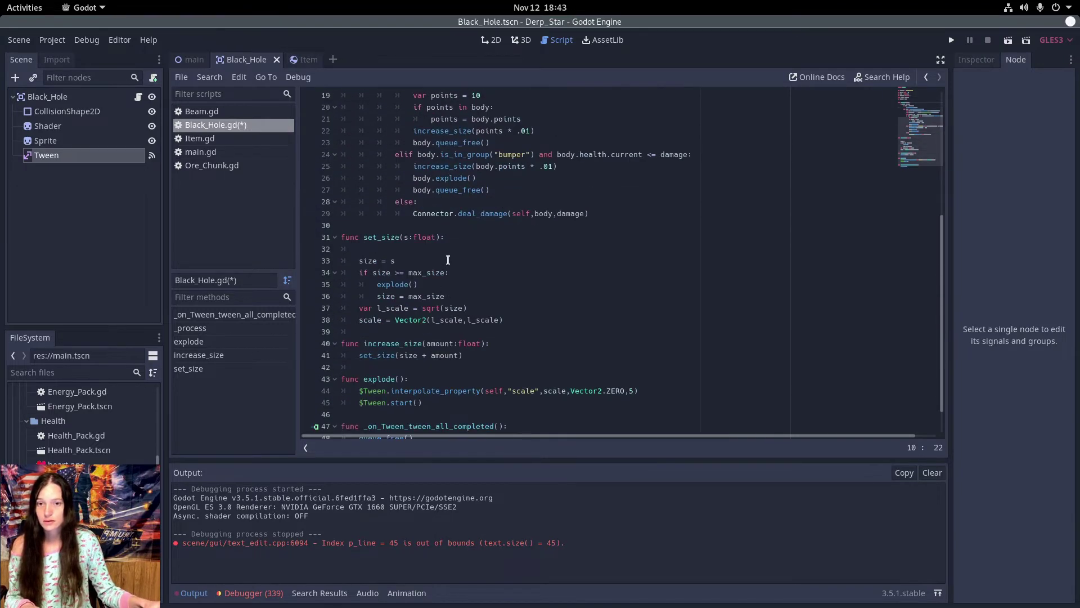
left_click(453, 248)
left_click_drag(453, 248, 452, 239)
key("ctrl+v")
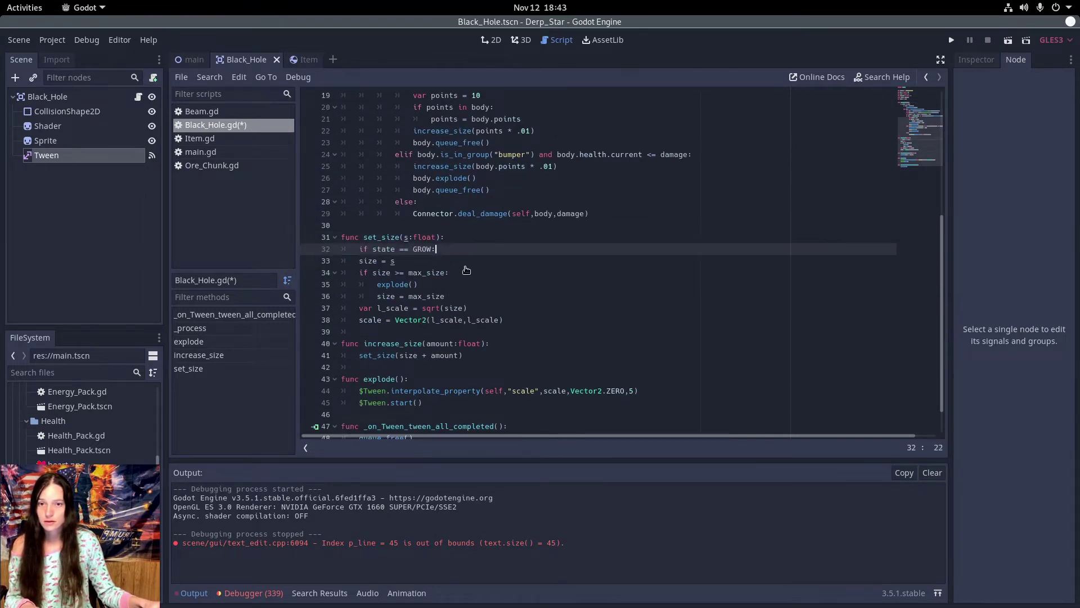
left_click_drag(377, 261, 393, 319)
key("Tab")
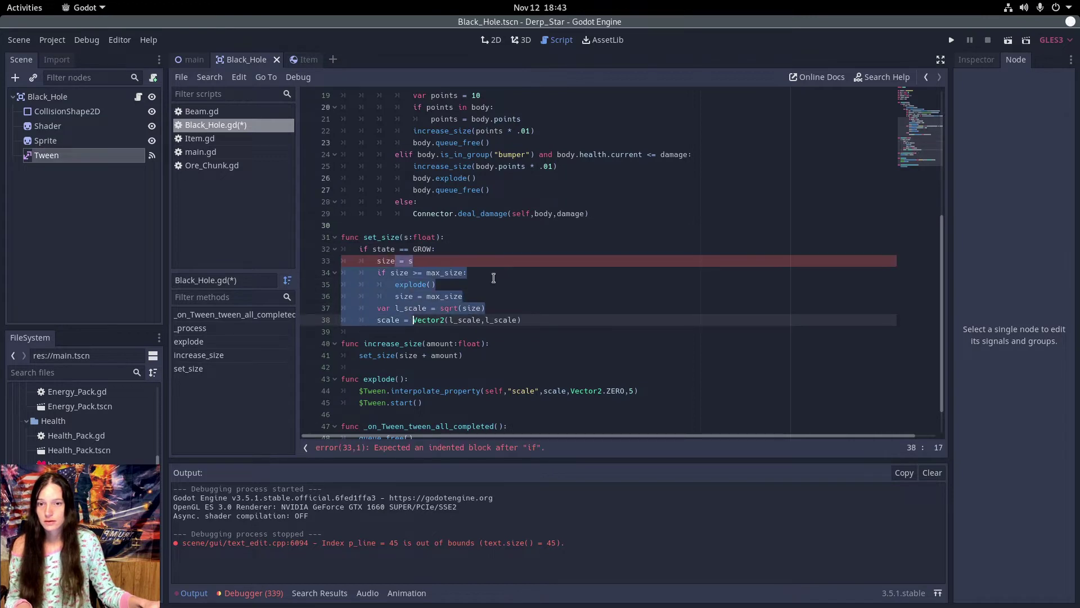
left_click(494, 278)
Add if state == GROW: at the start of explode(), indent the two Tween lines under it, and remove the extra blank line.
scroll(480, 315, "down", 1)
left_click(450, 344)
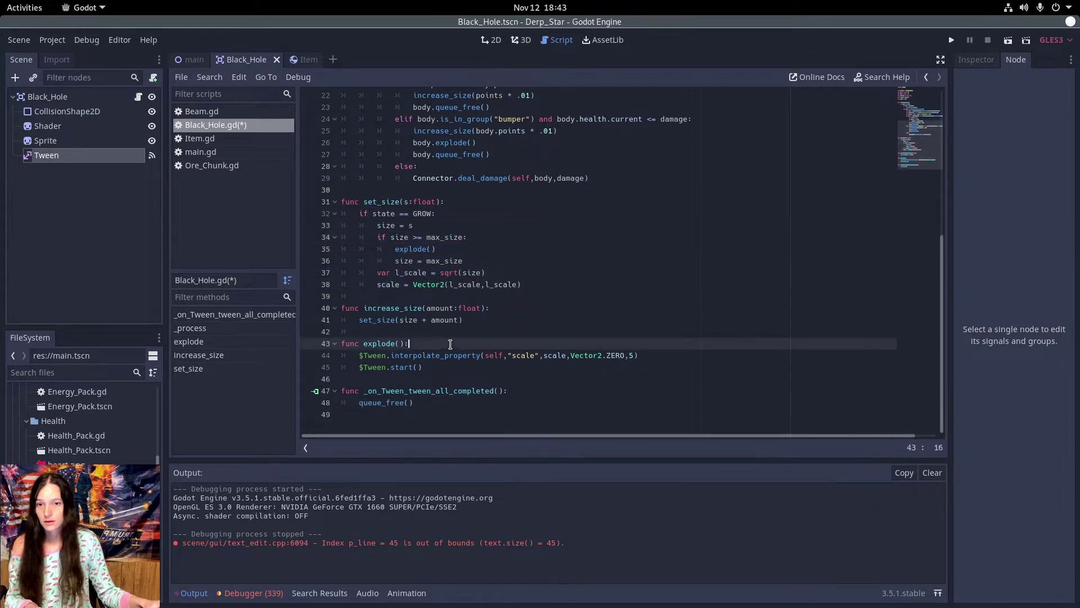
key("Return")
key("ctrl+v")
scroll(450, 385, "down", 1)
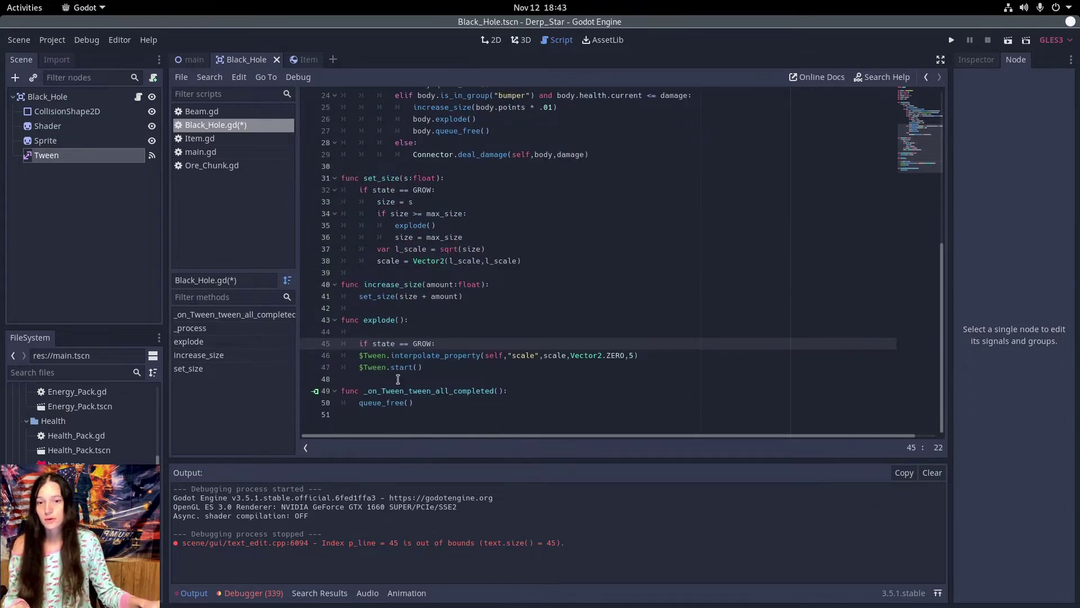
left_click(389, 356)
left_click_drag(389, 356, 388, 362)
key("Tab")
left_click(479, 331)
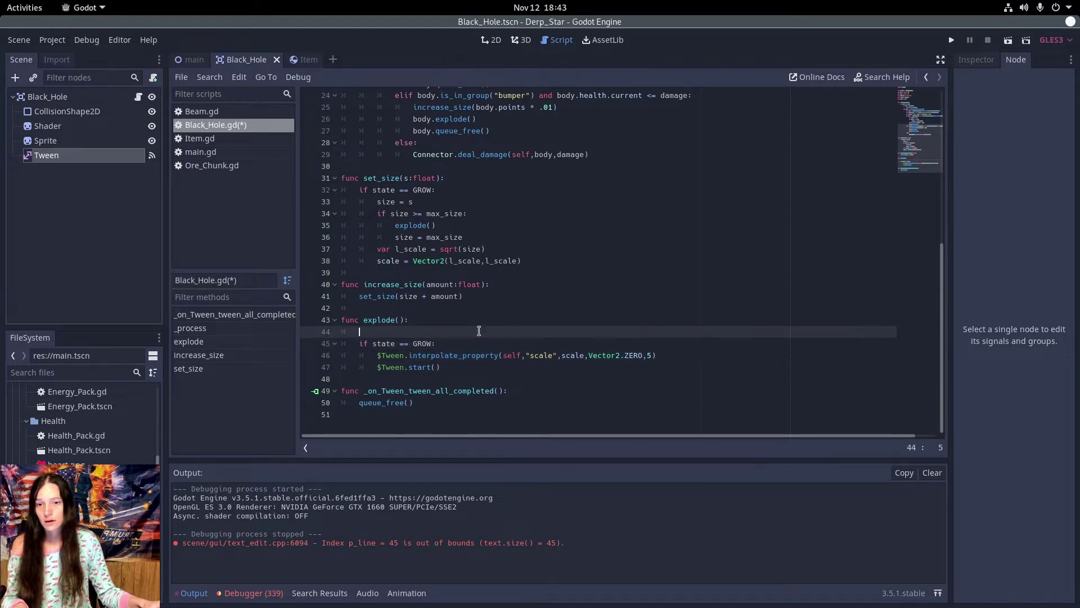
key("BackSpace")
key("BackSpace")
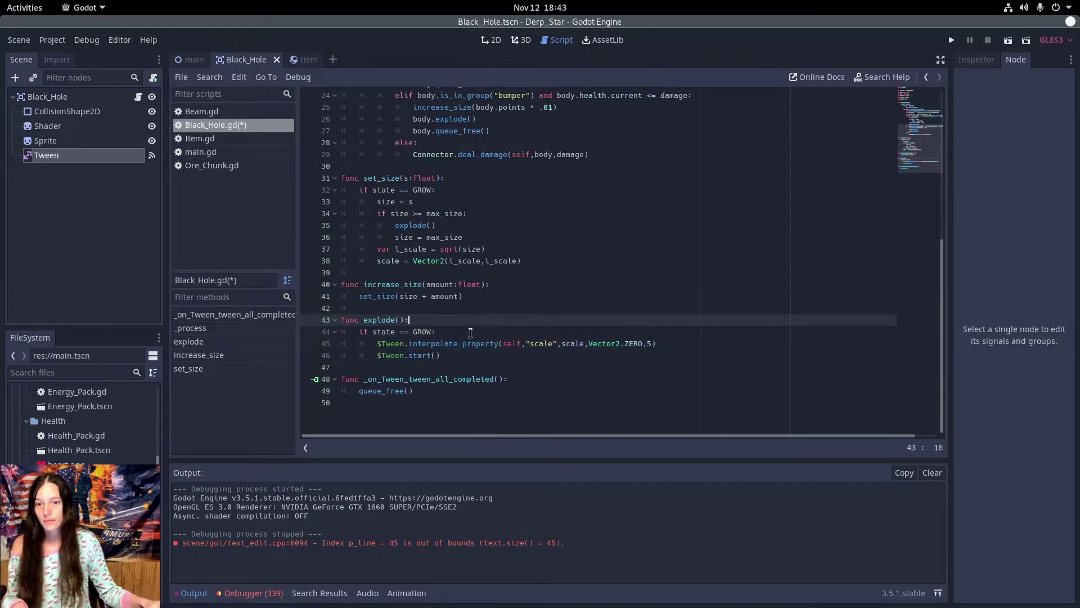
Inside the GROW condition of explode(), add state = EXPLODE above the Tween lines.
left_click(470, 332)
key("Return")
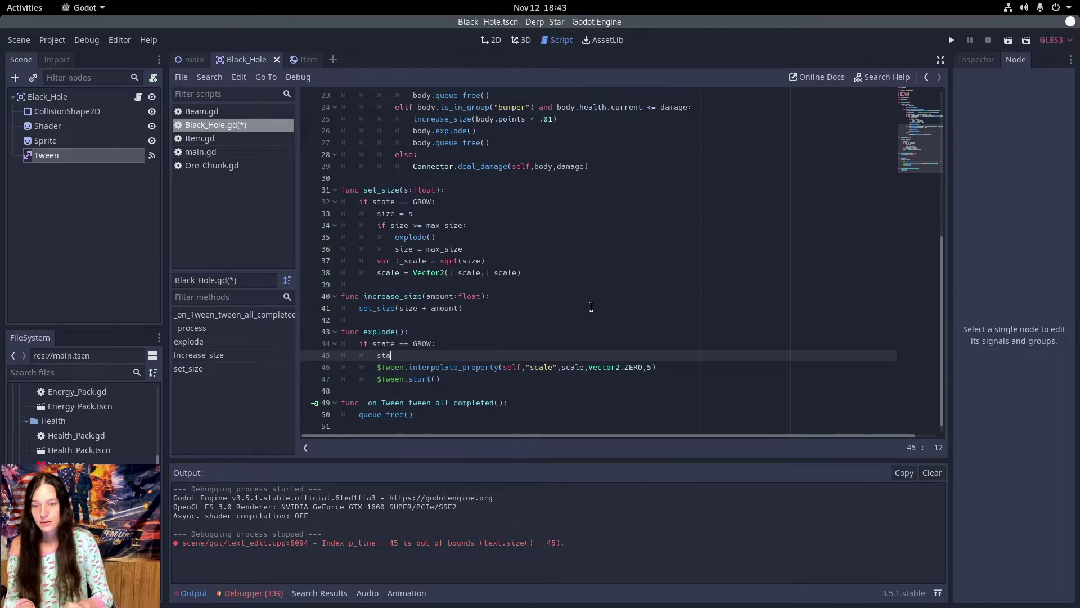
type("state = EXpl")
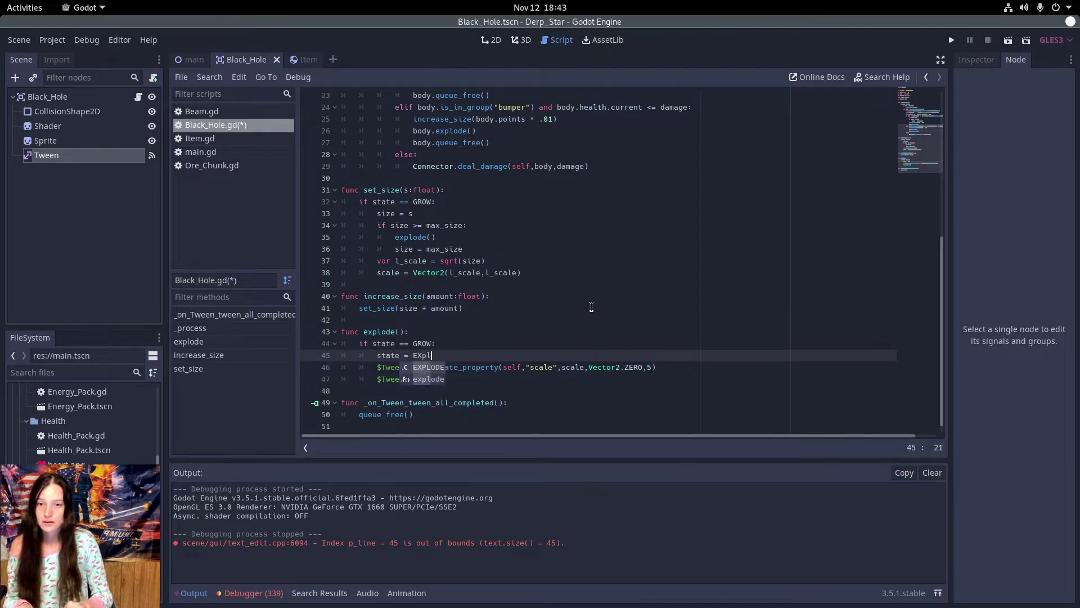
key("Return")
left_click(691, 366)
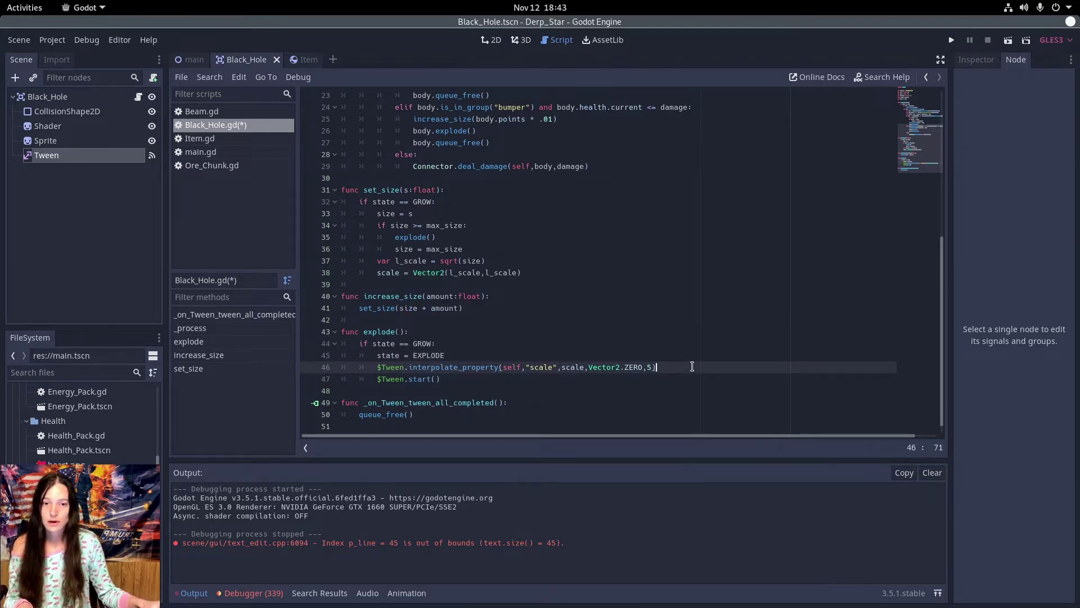
Add gravity = -200 below state = EXPLODE and check the gravity property in the Black_Hole node's Physics Overrides.
left_click(454, 352)
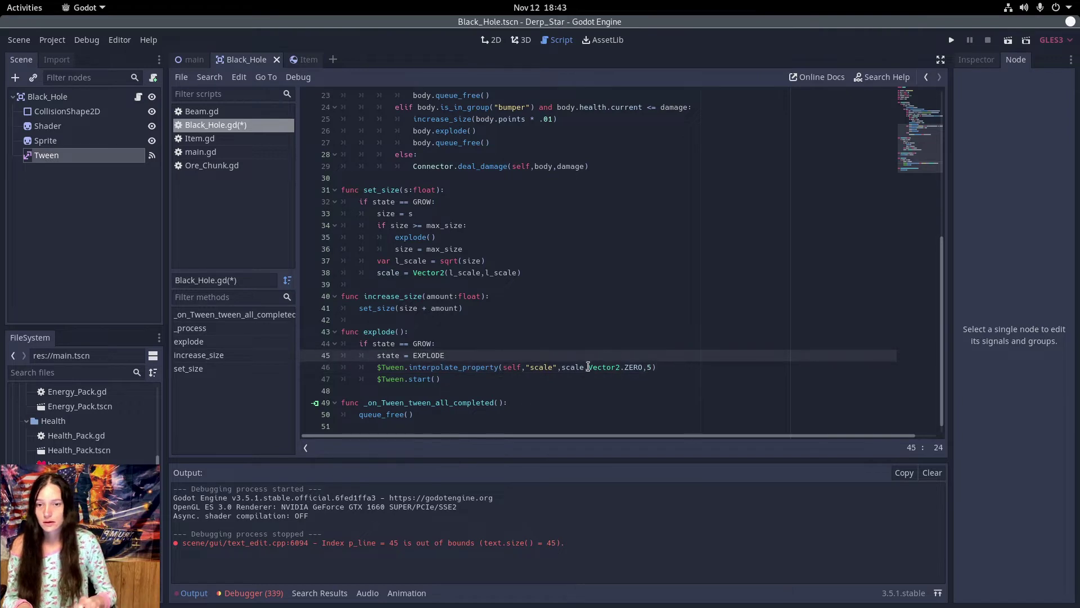
key("Return")
type("gravity = -200")
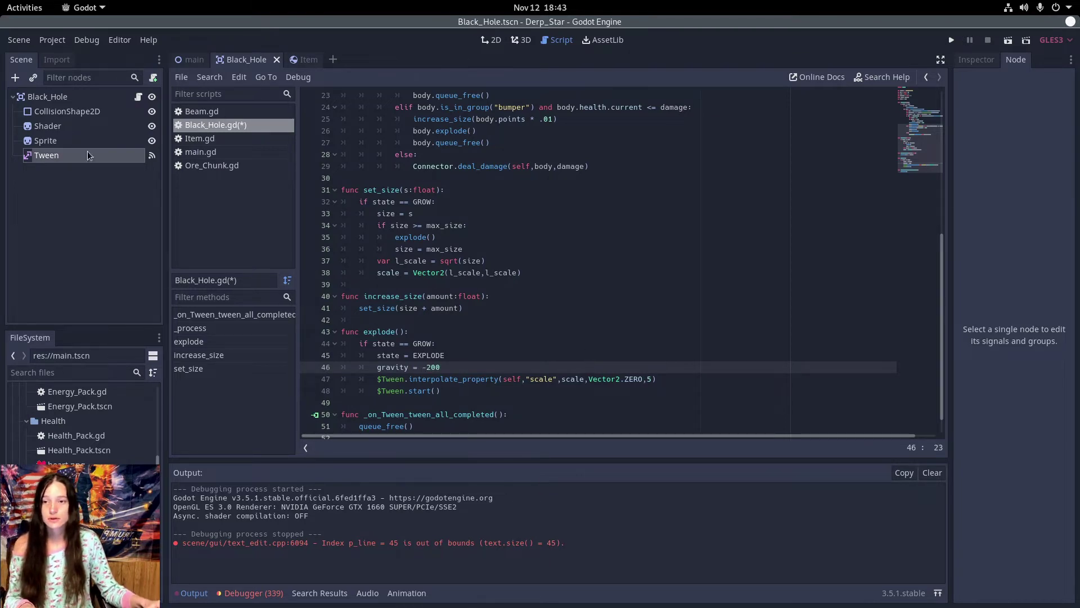
left_click(60, 98)
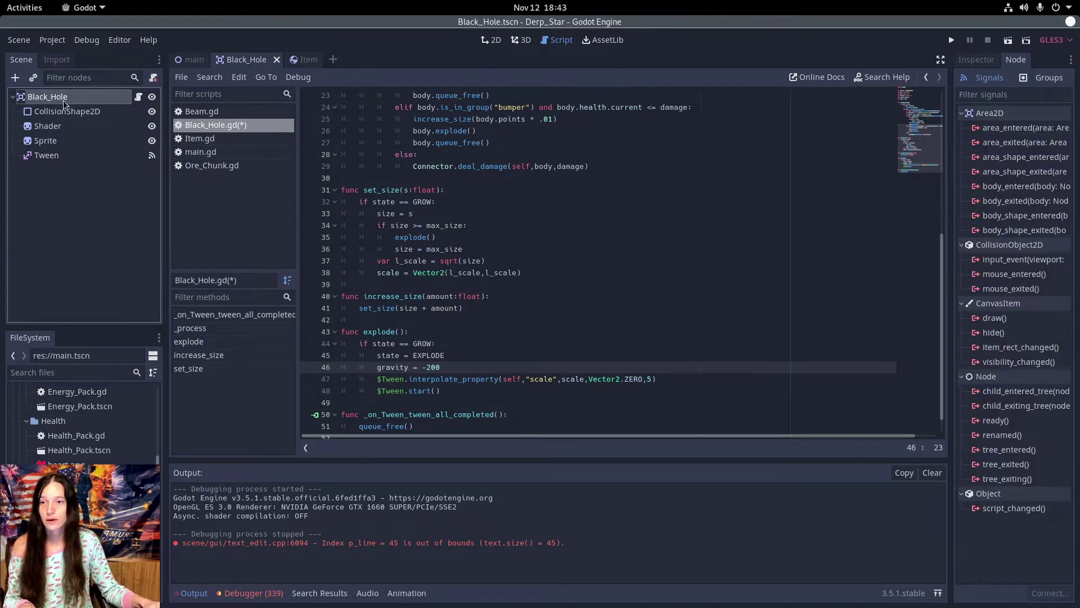
left_click(976, 60)
left_click(1001, 192)
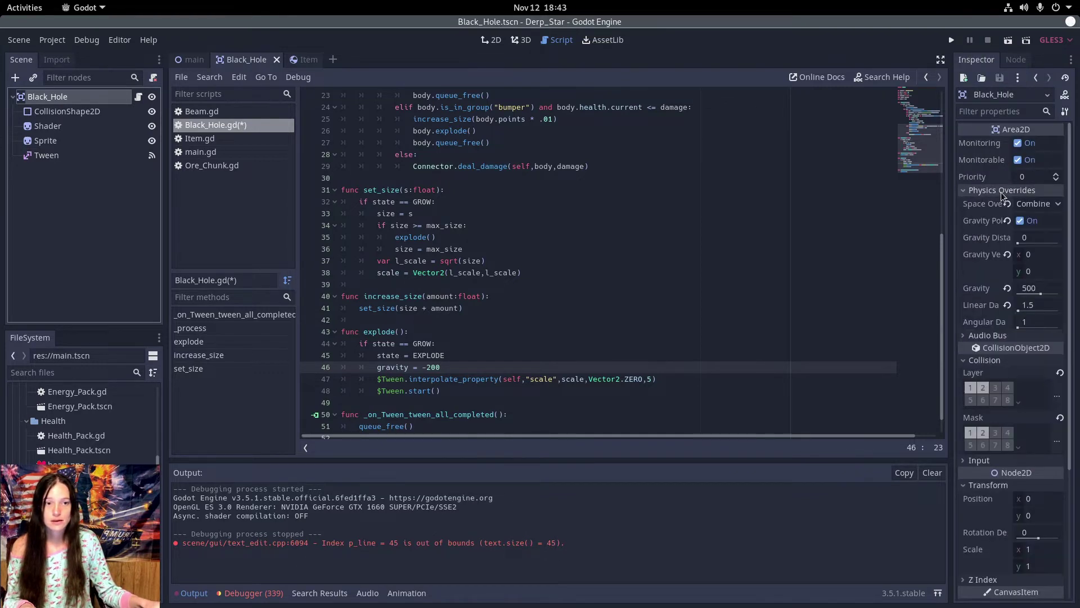
mouse_move(984, 292)
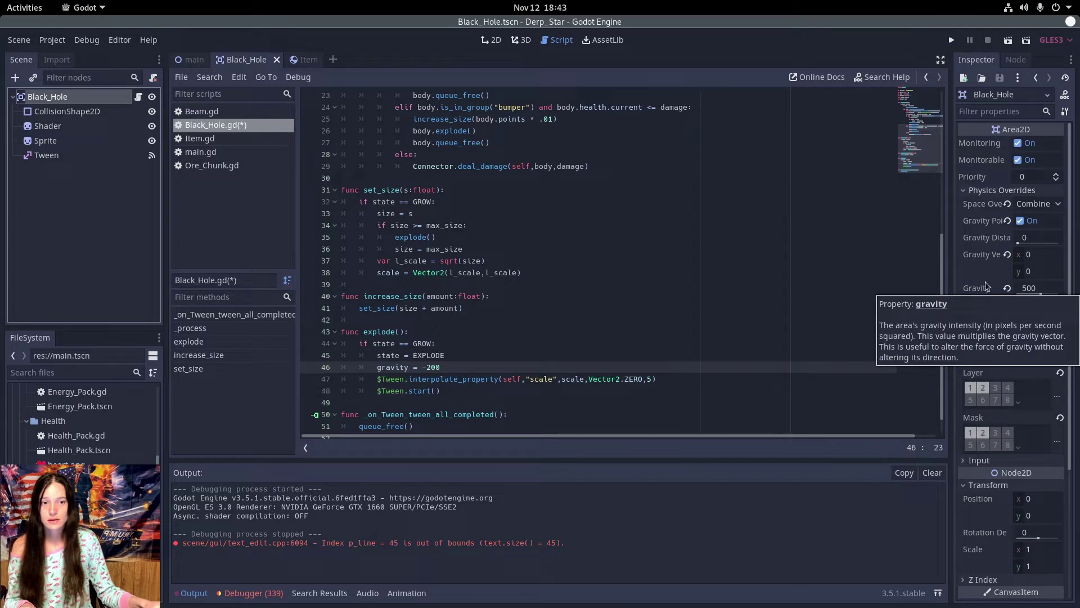
left_click(474, 355)
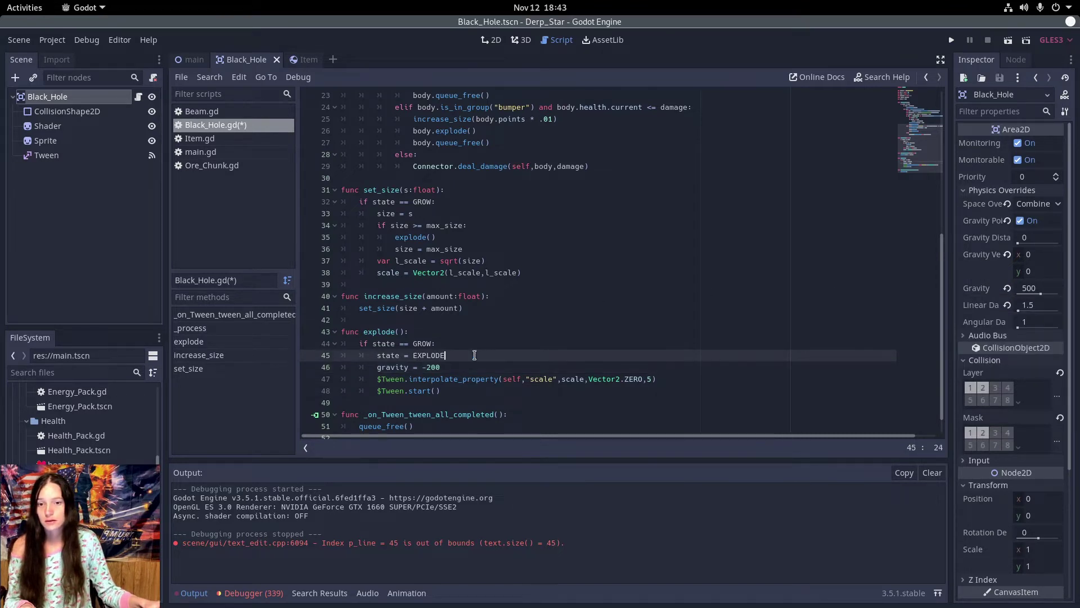
Wrap queue_free() in _on_Tween_tween_all_completed() in the condition if state == EXPLODE: and run the project.
scroll(468, 332, "down", 1)
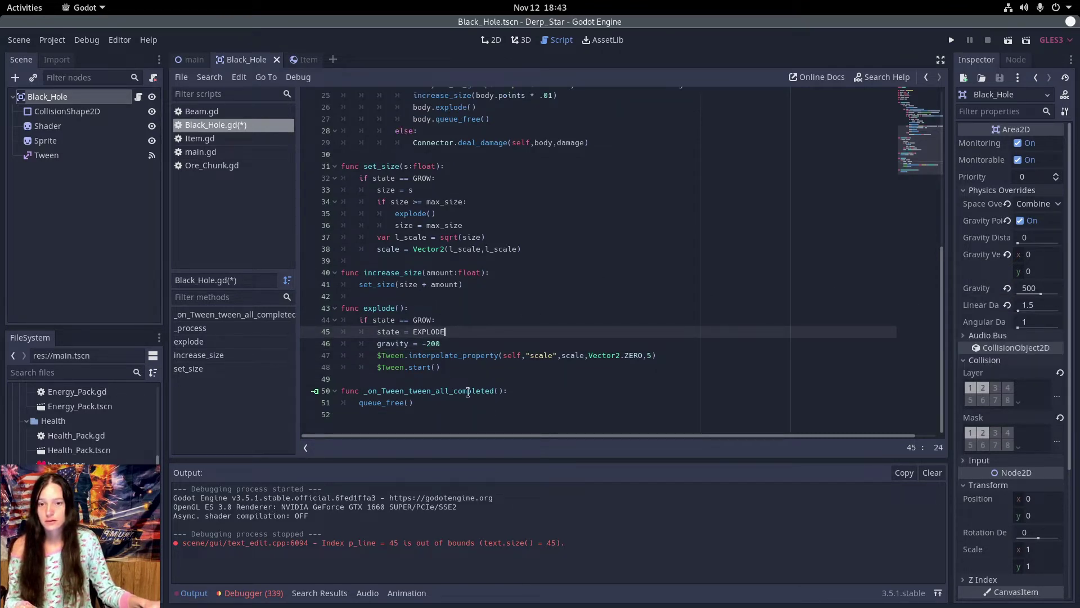
left_click(544, 392)
key("Return")
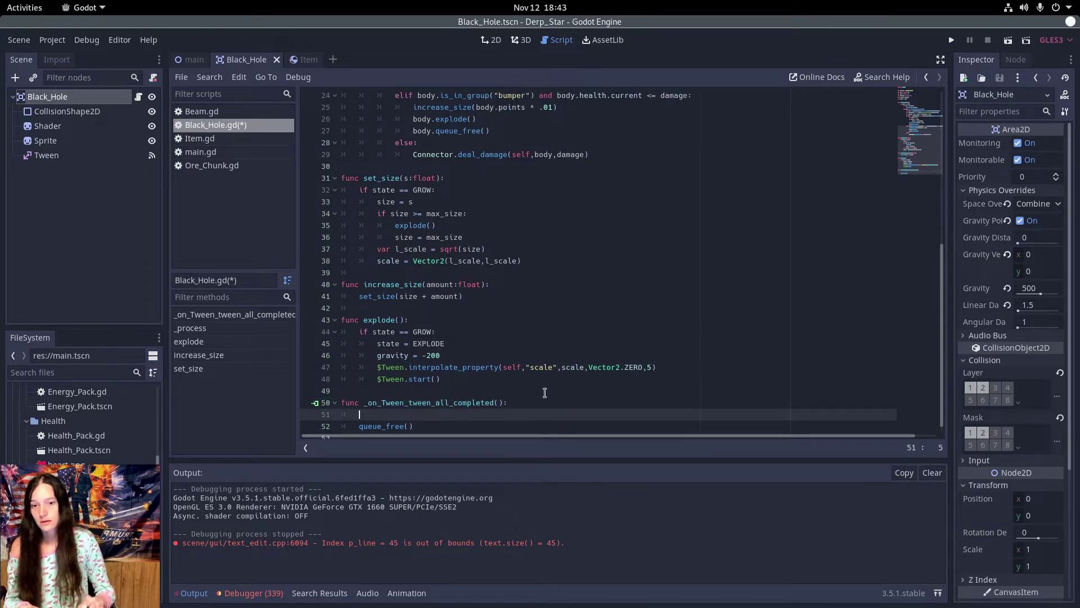
scroll(413, 330, "down", 1)
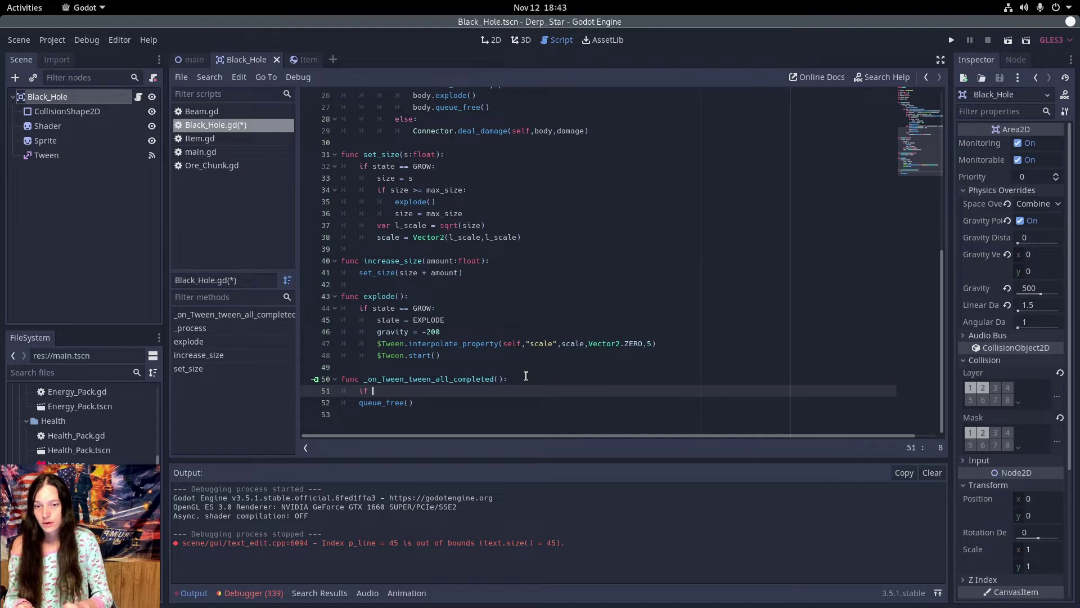
type("if state")
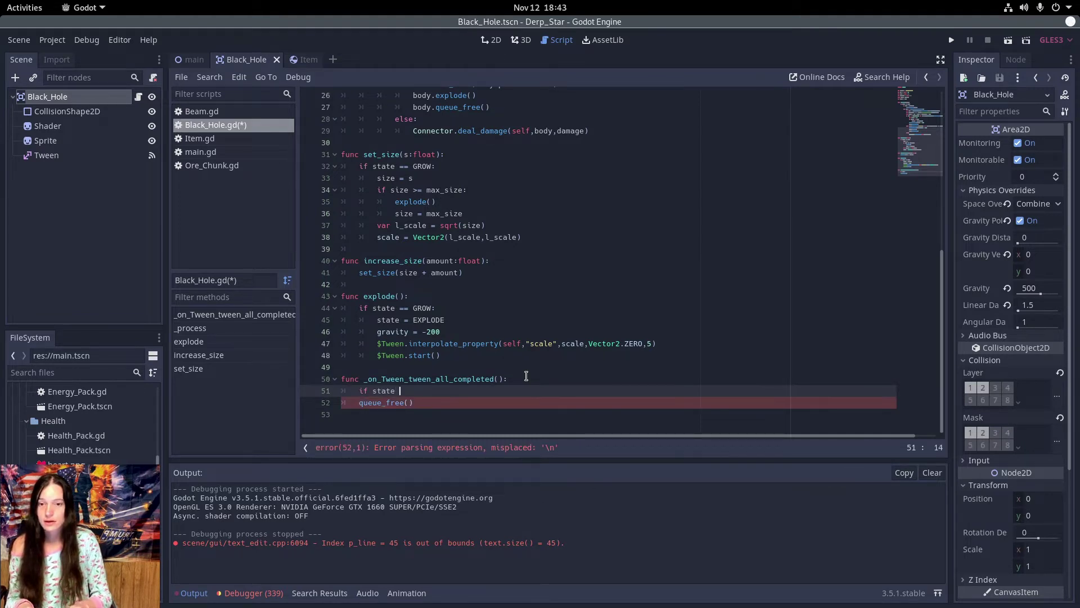
type(" == EX")
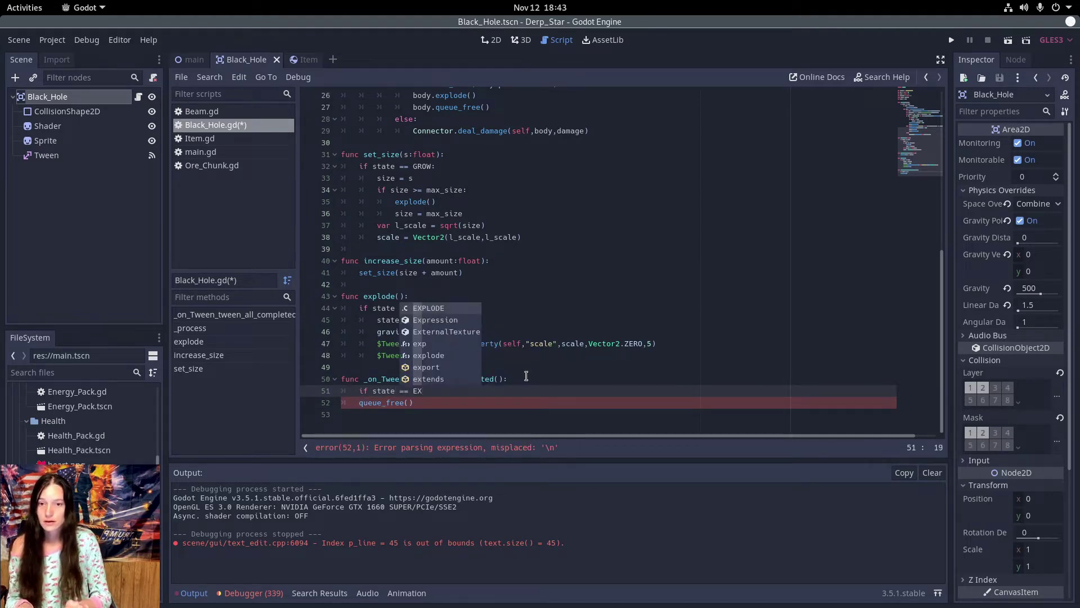
key("Return")
type(":")
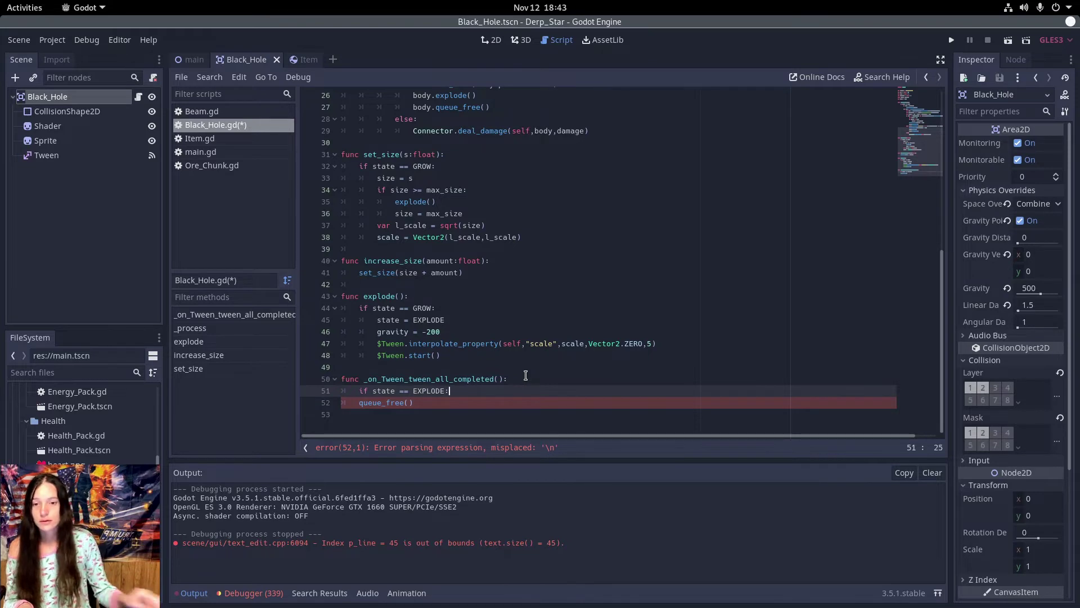
left_click(358, 401)
key("Tab")
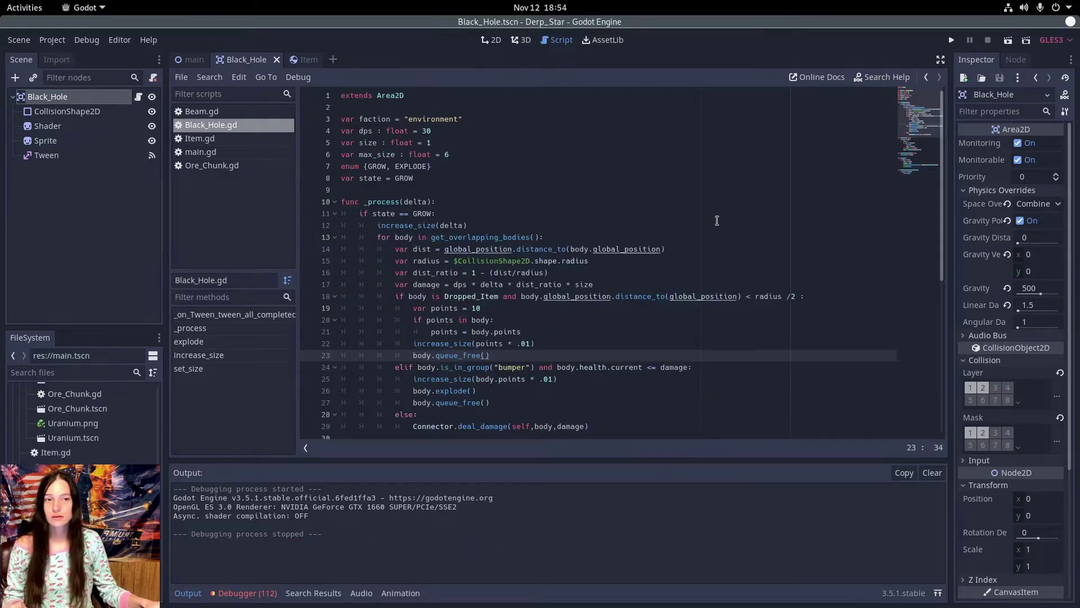
key("F5")
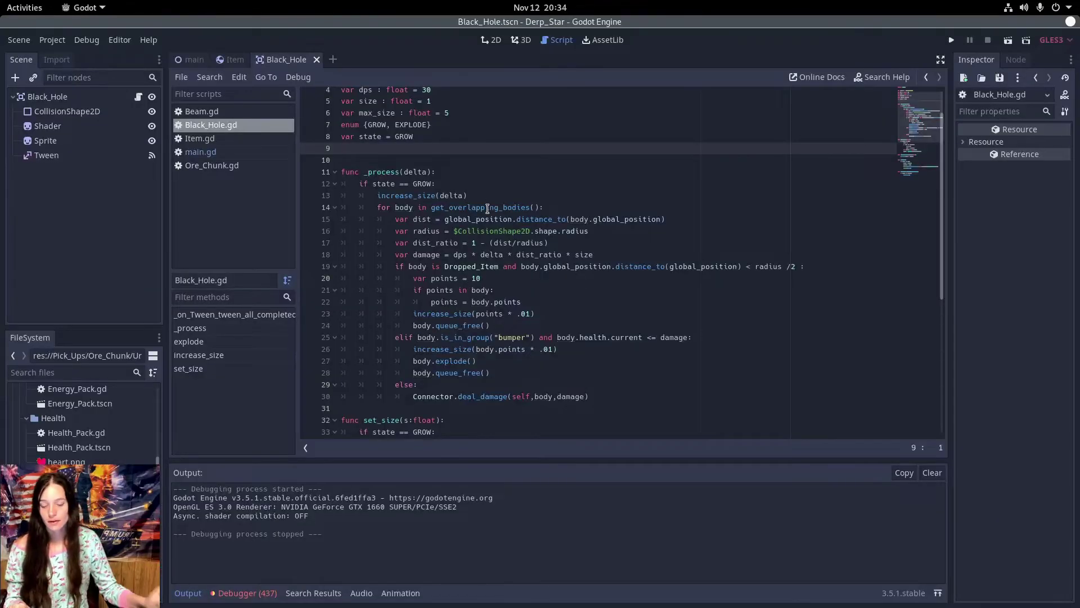
Below the state variable, declare var item_list as an array of five empty load() calls separated by commas.
type("v")
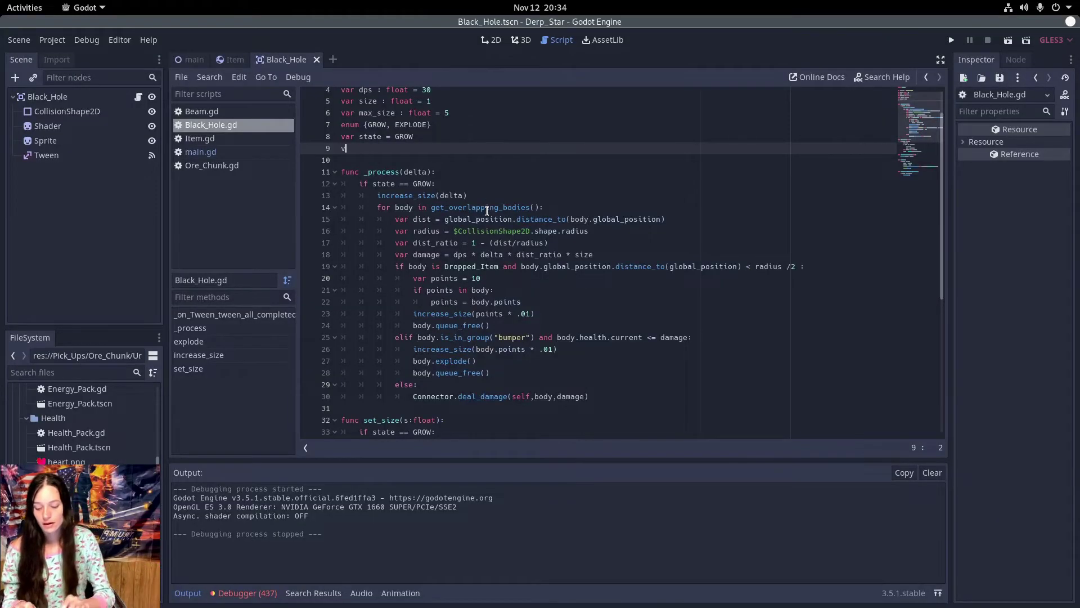
type("ar ite")
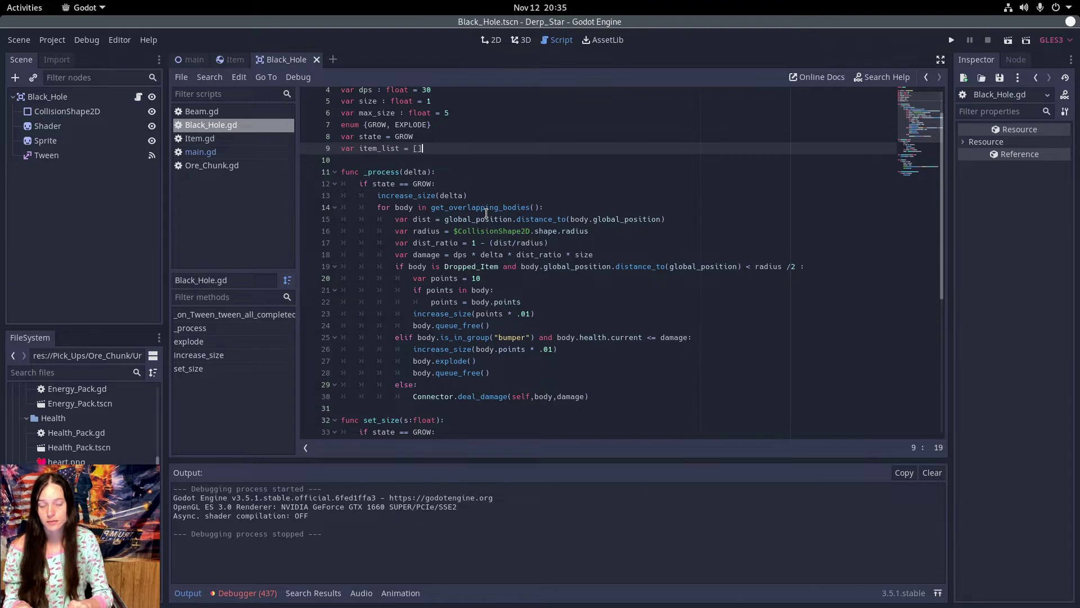
type("m_list = [load(")
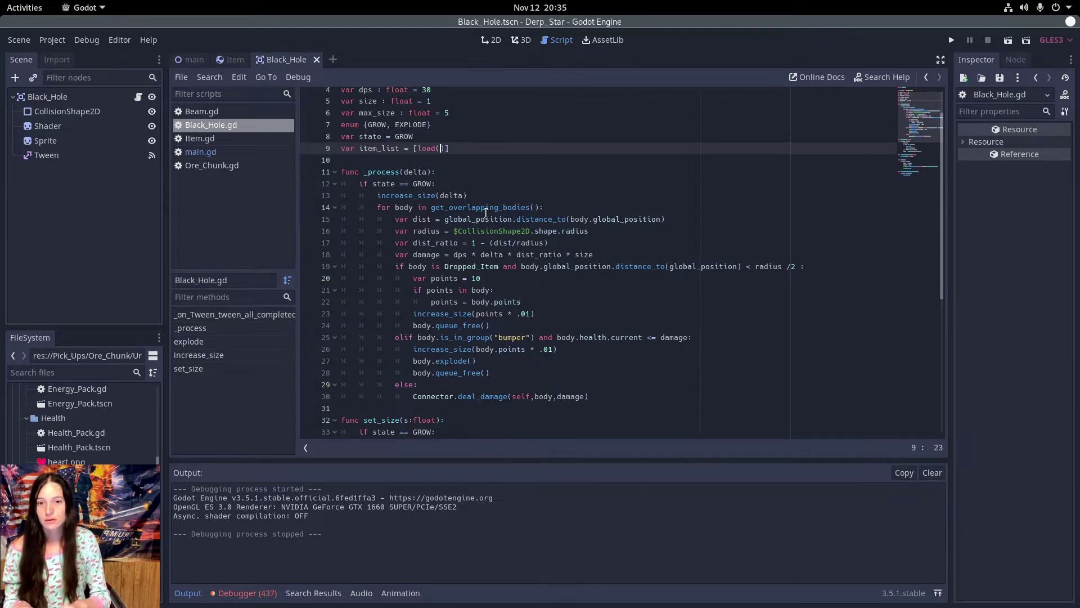
type("),")
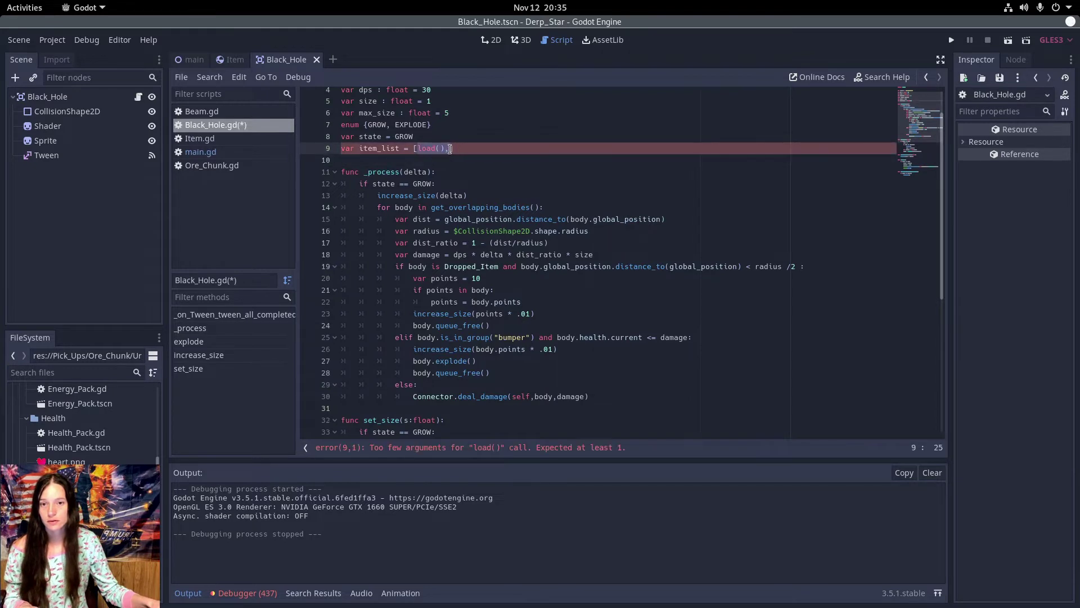
key("ctrl+d")
key("ctrl+d")
key("ctrl+d")
key("ctrl+d")
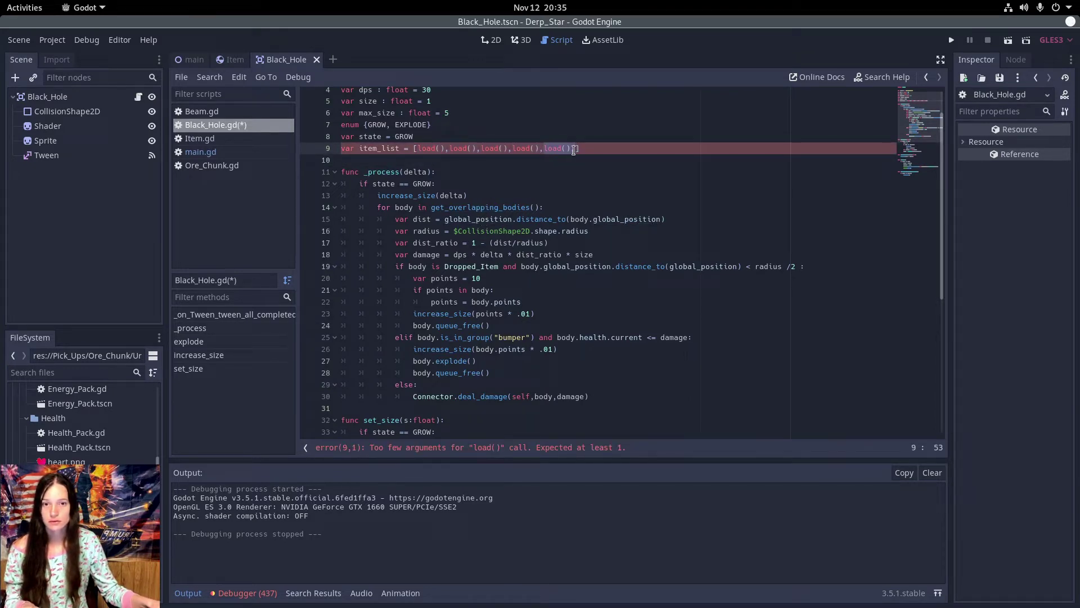
left_click(574, 148)
key("BackSpace")
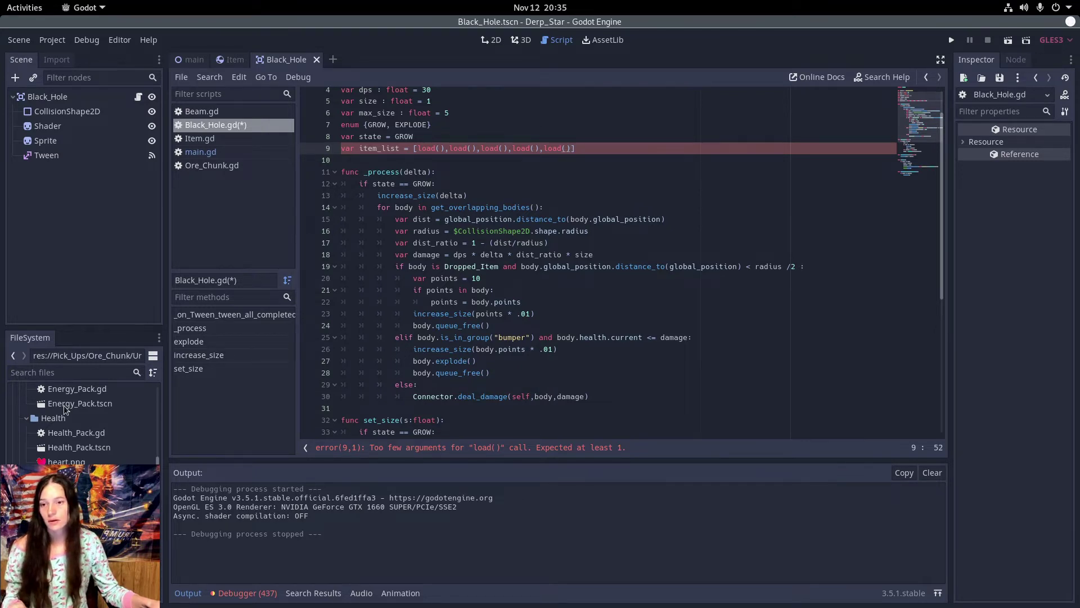
Fill the first three load() calls in item_list with the paths of Uranium.tscn, Gold.tscn and Cobalt.tscn from the Ore_Chunk folder.
scroll(85, 421, "down", 2)
left_click_drag(73, 554, 439, 150)
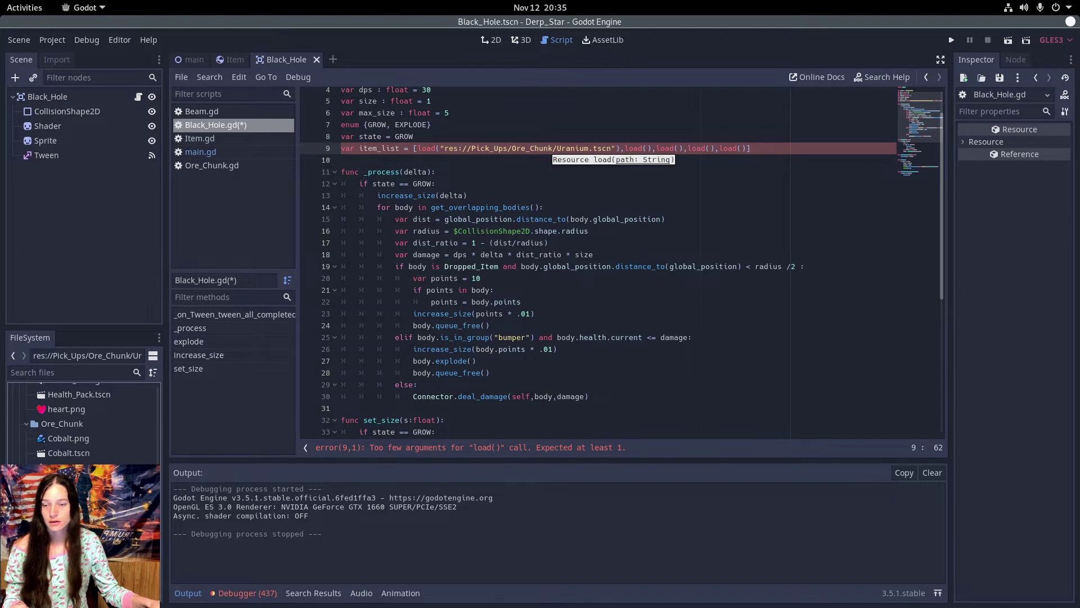
scroll(53, 446, "down", 2)
scroll(62, 444, "down", 2)
scroll(87, 397, "up", 1)
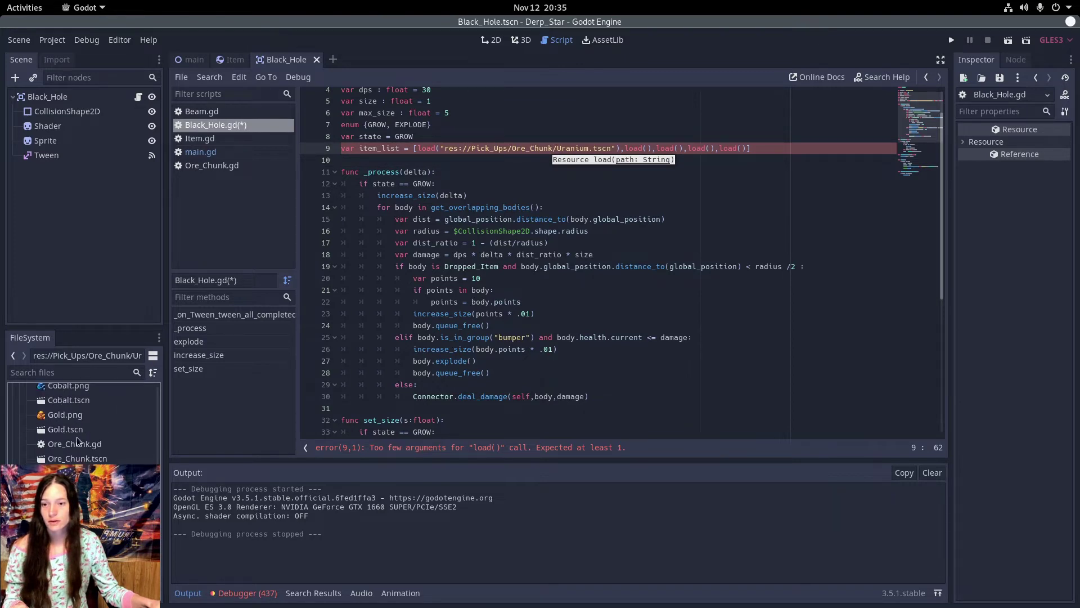
left_click_drag(64, 429, 642, 149)
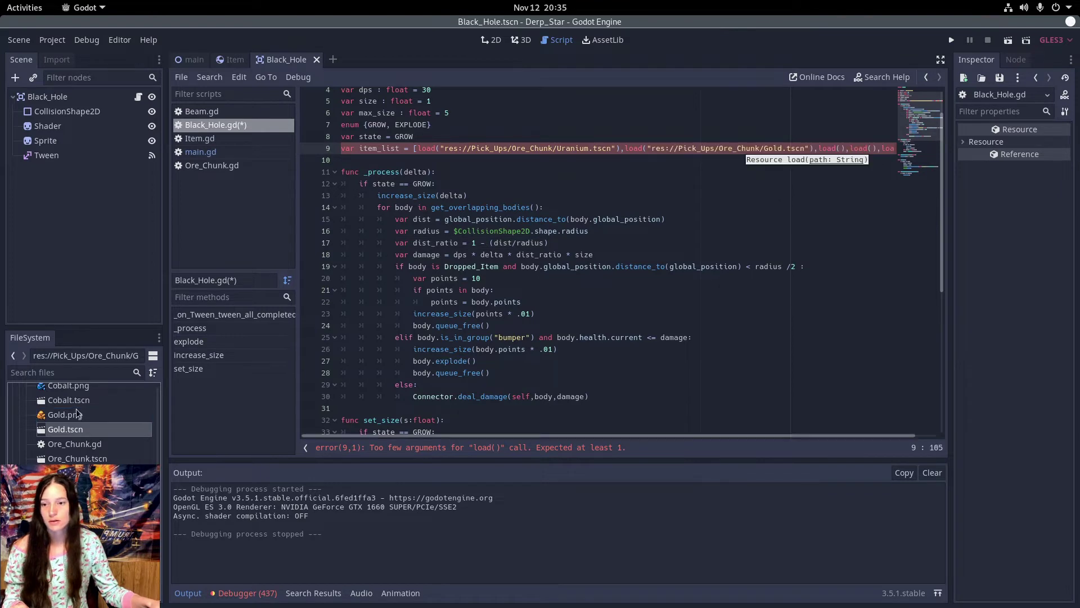
left_click_drag(79, 400, 839, 149)
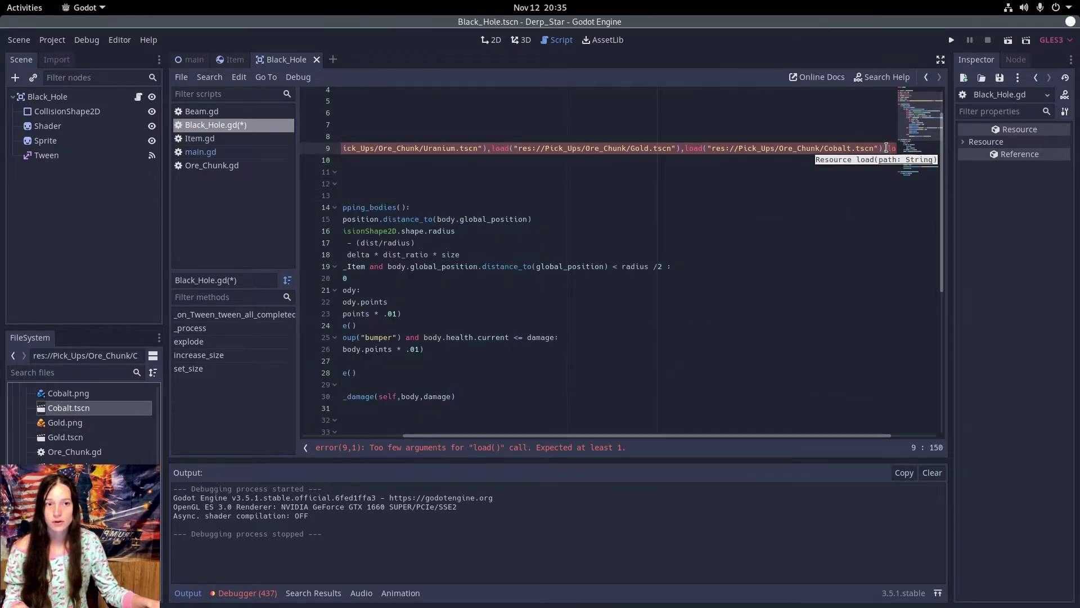
Break item_list onto a new line after the Cobalt entry and fill the last two load() calls with the Health_Pack.tscn and Energy_Pack.tscn paths.
left_click(856, 149)
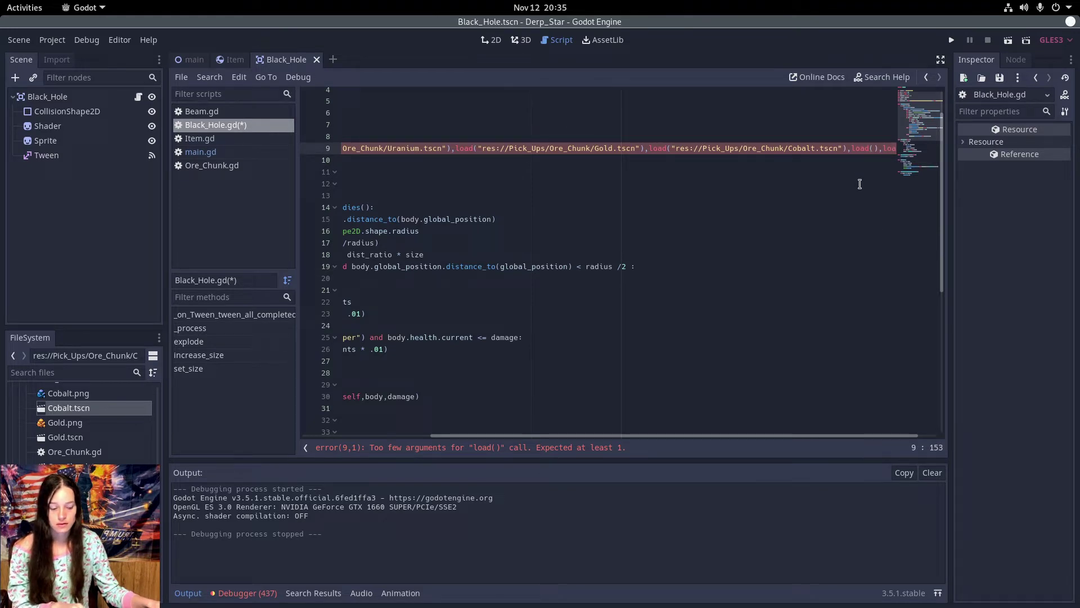
key("Return")
scroll(65, 453, "down", 5)
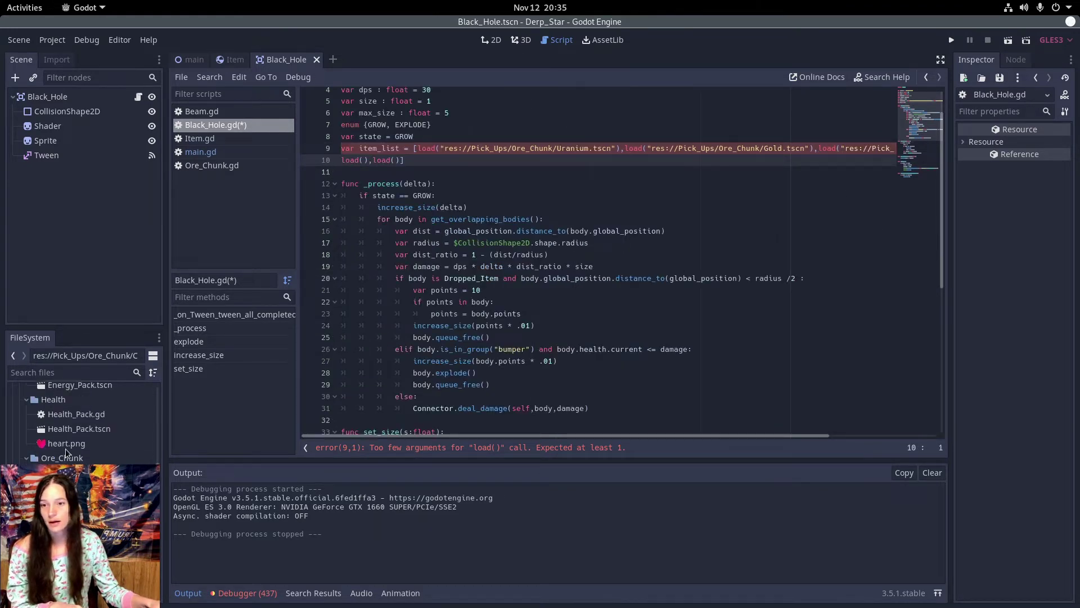
mouse_move(68, 455)
left_mouse_down()
mouse_move(450, 253)
mouse_move(361, 161)
left_mouse_up()
scroll(66, 445, "up", 1)
left_click_drag(66, 443, 576, 163)
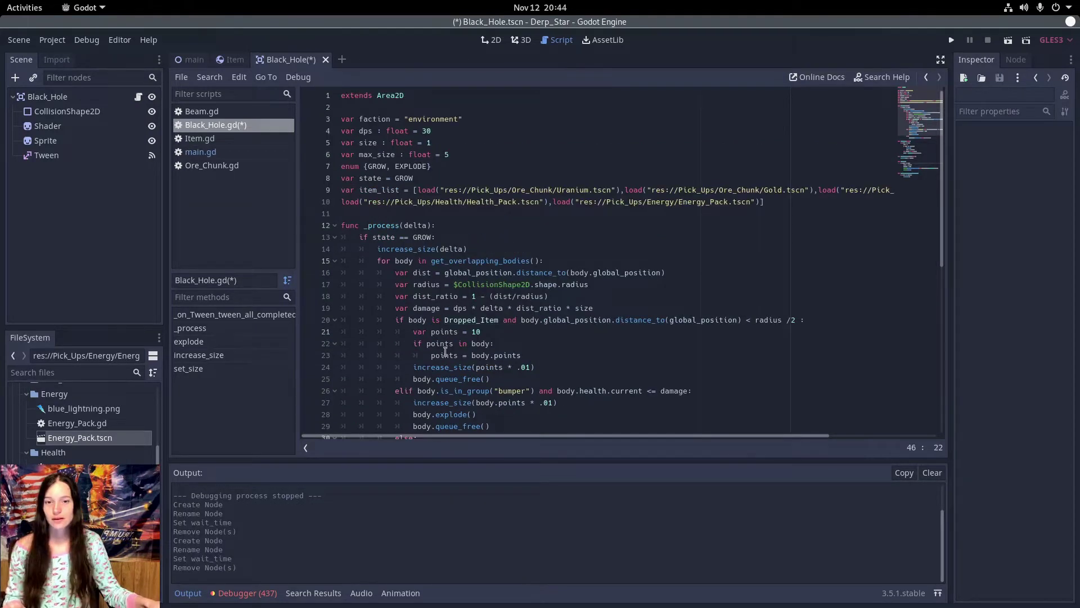
Add a Timer child node to Black_Hole, rename it Item_Timer and set its wait time to 0.1.
right_click(60, 94)
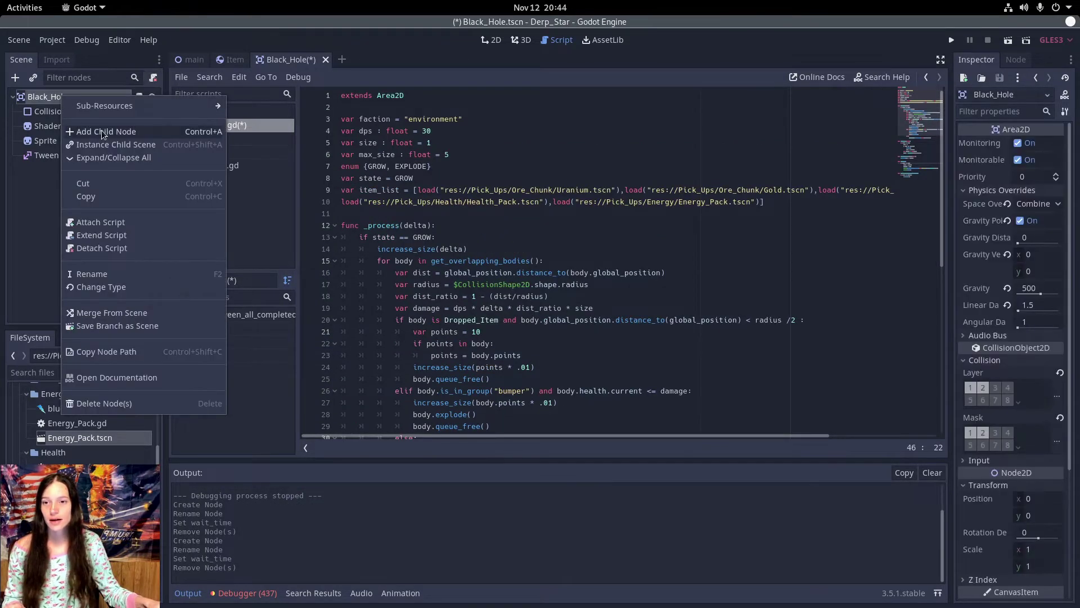
left_click(84, 132)
left_click(423, 197)
double_click(423, 200)
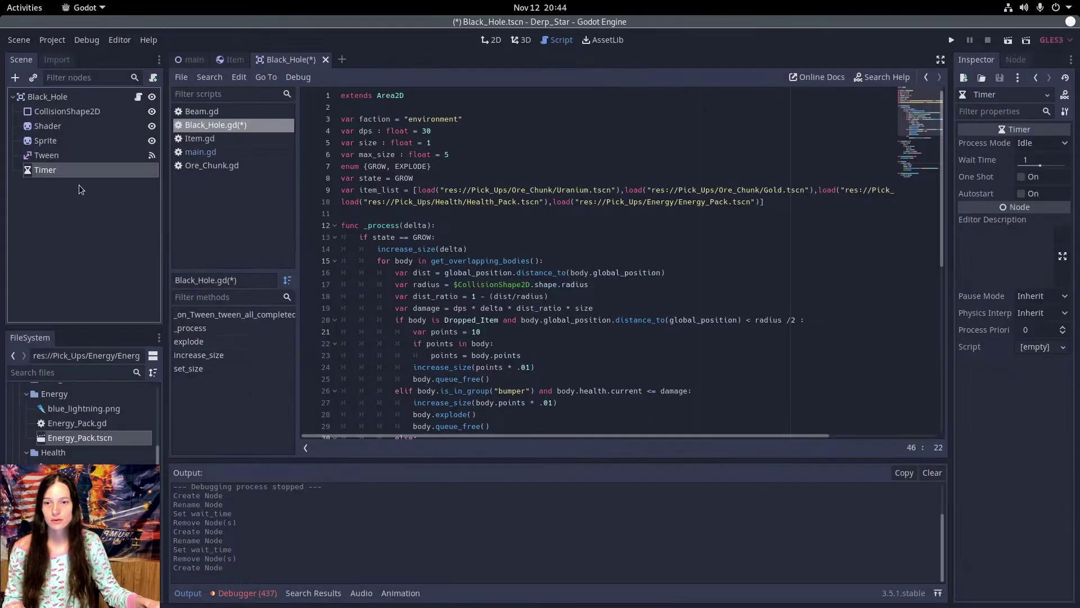
left_click(35, 170)
key("Left")
type("I")
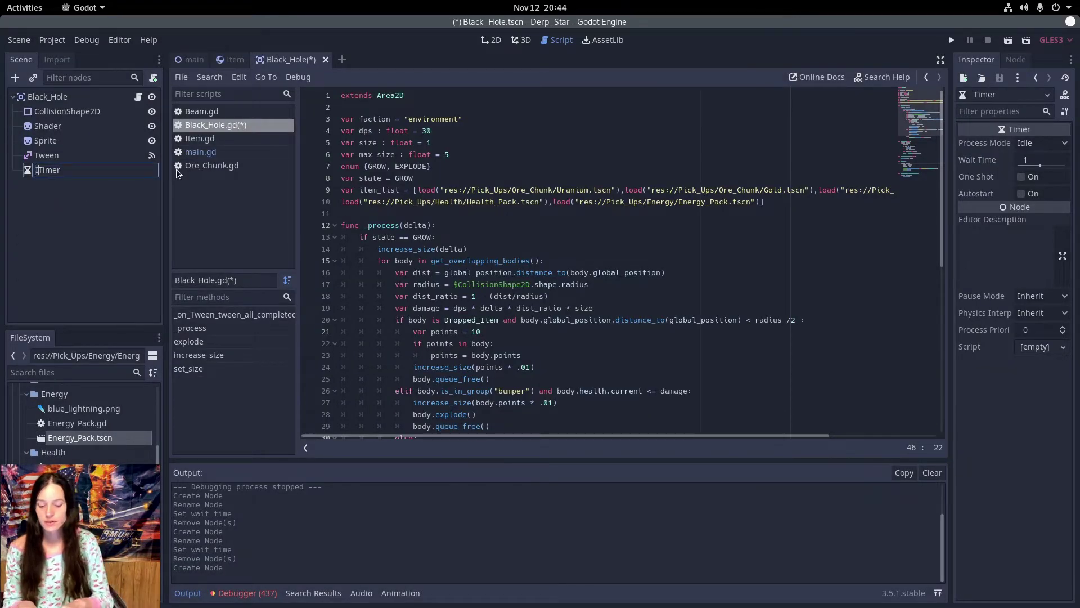
type("tem_")
key("Return")
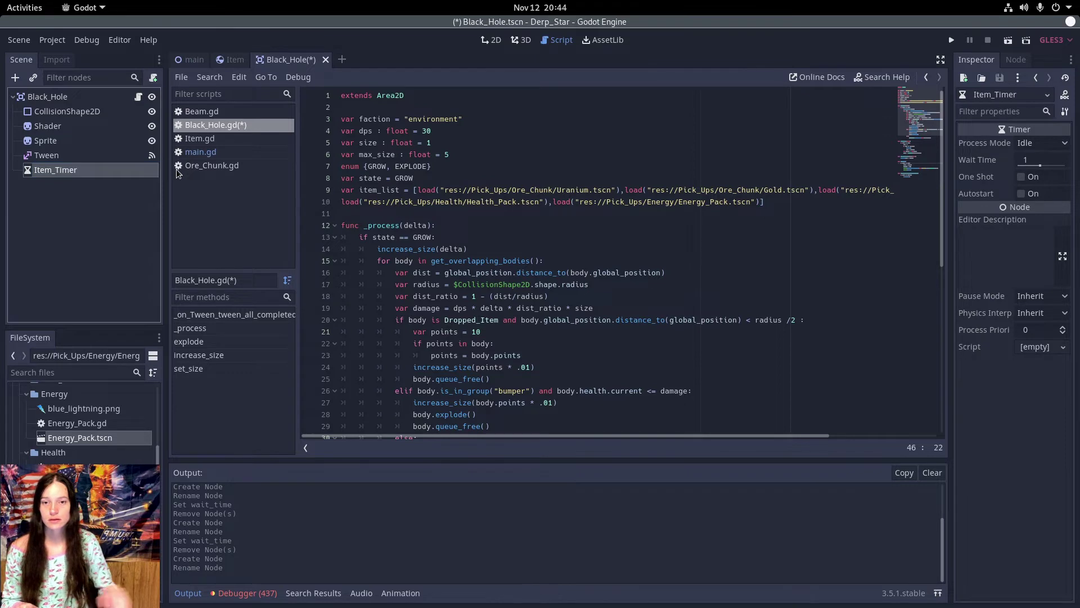
left_click(1032, 161)
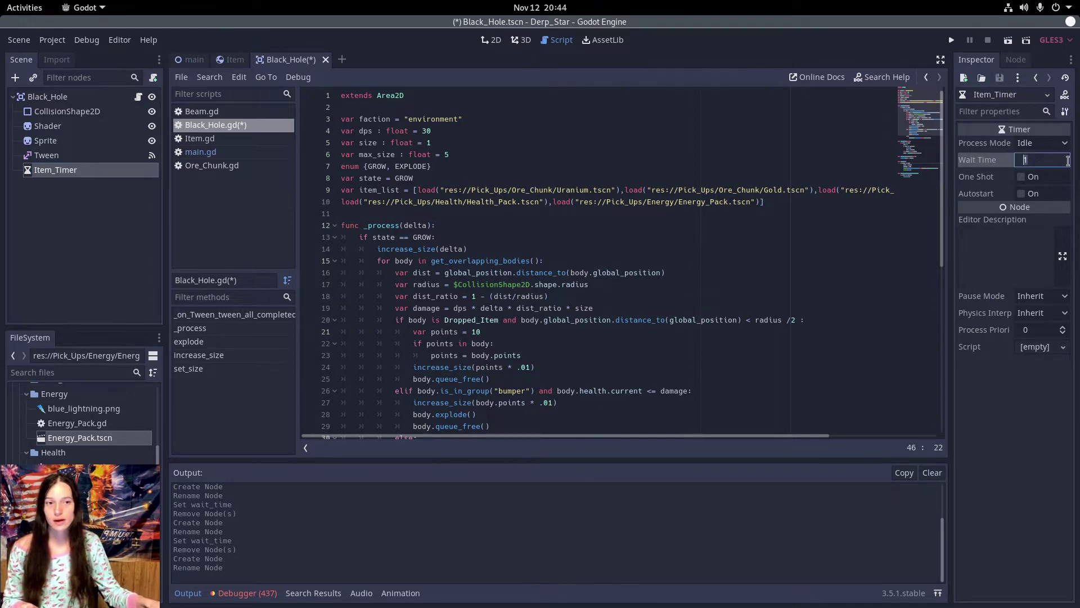
key("Return")
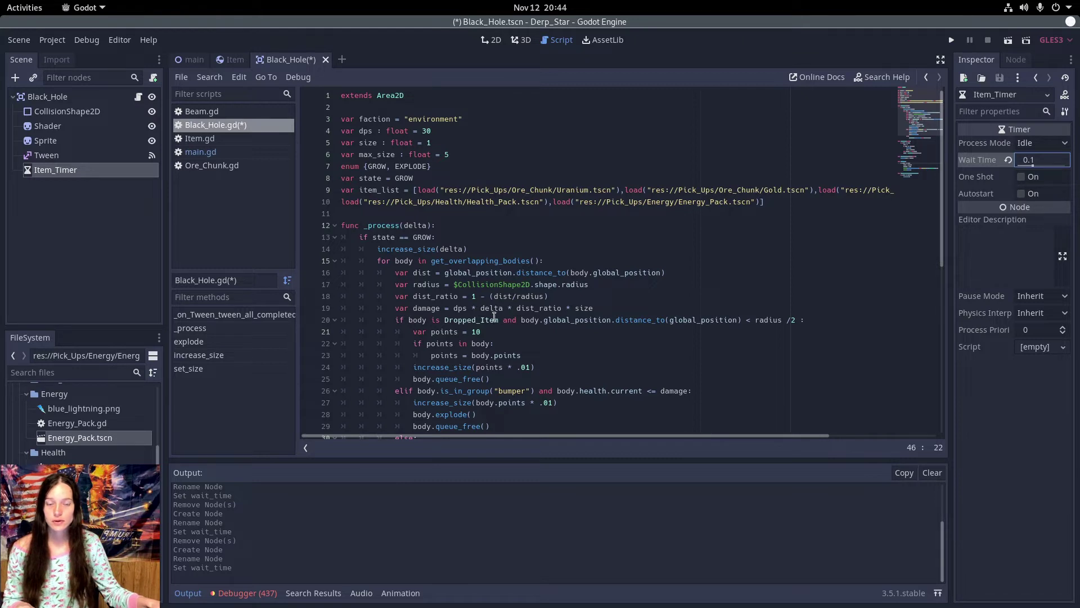
In explode(), add $Item_Timer.start() on a new line below $Tween.start().
scroll(495, 313, "down", 9)
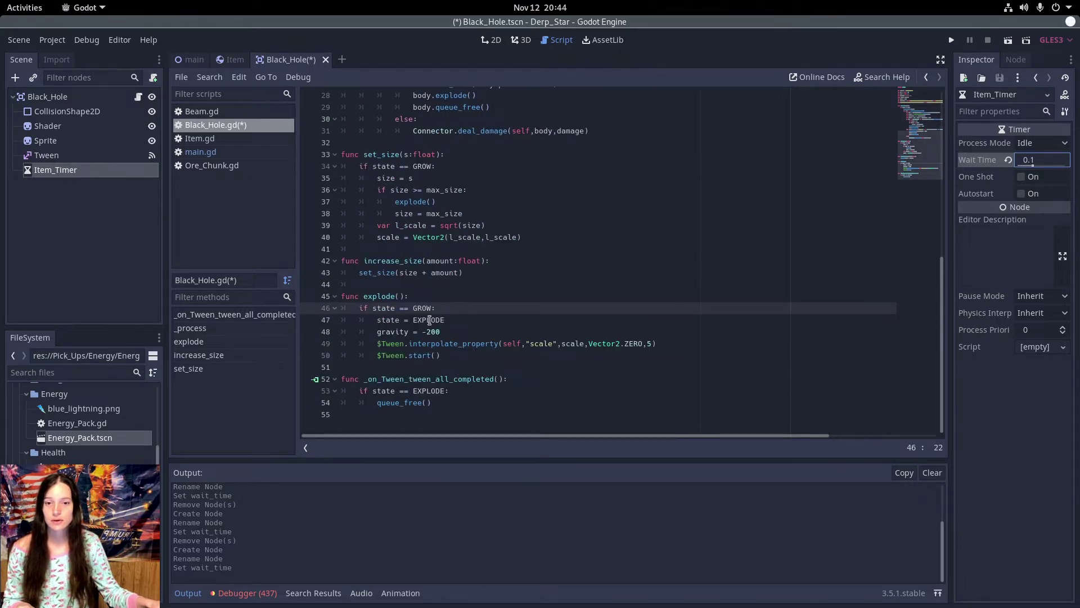
left_click(433, 298)
left_click(455, 321)
left_click(459, 359)
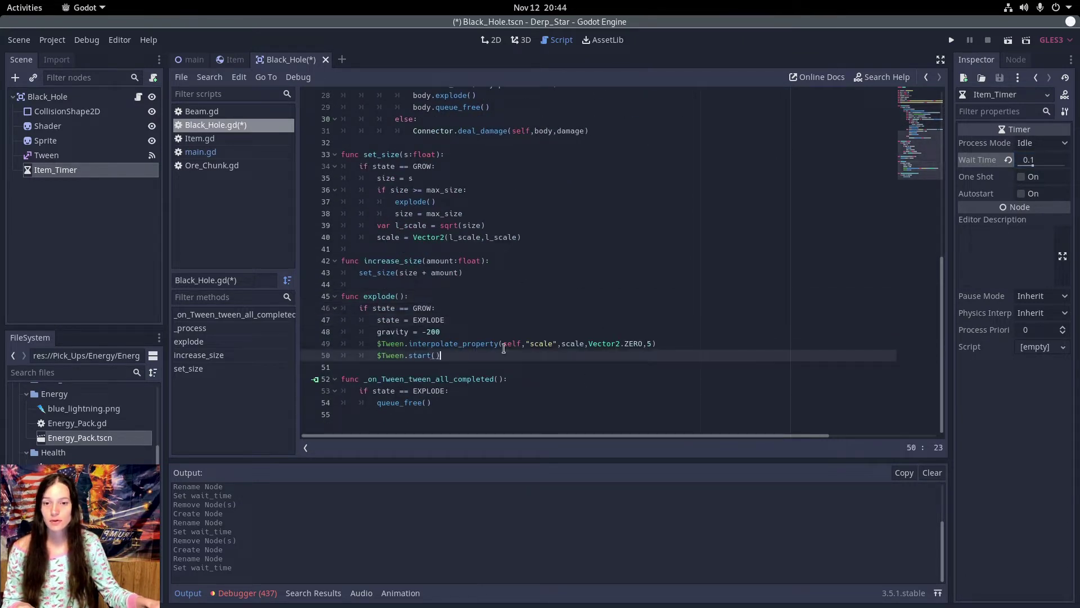
key("Return")
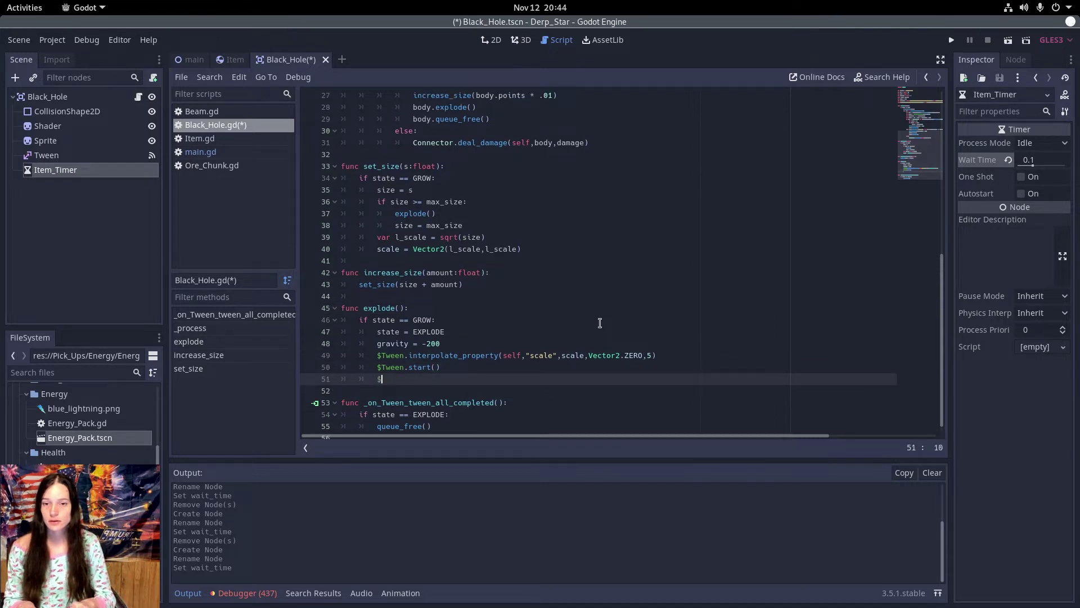
type("$")
key("Return")
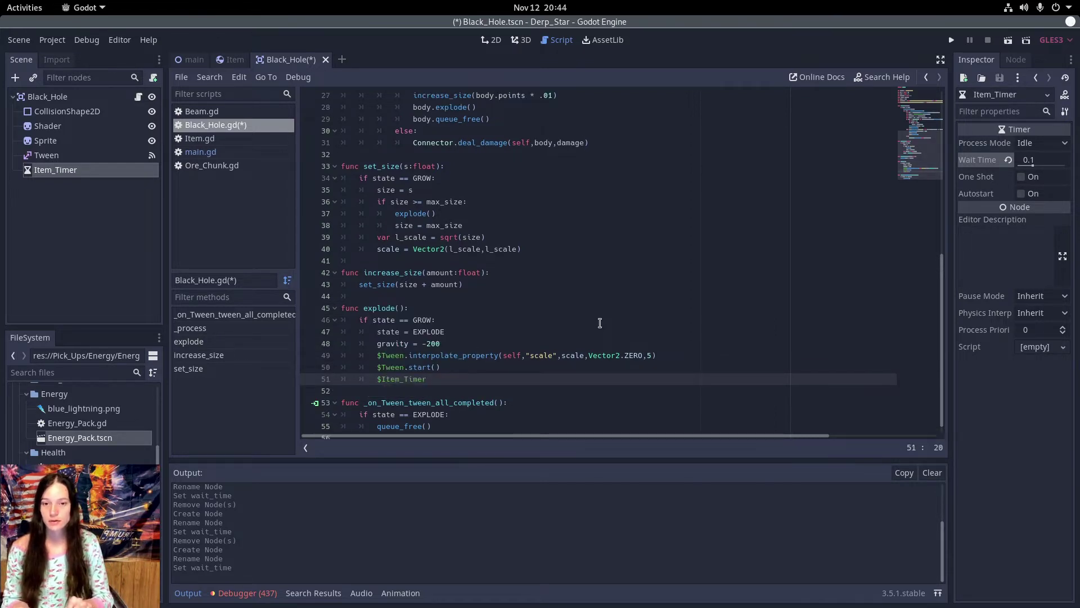
type(".start(")
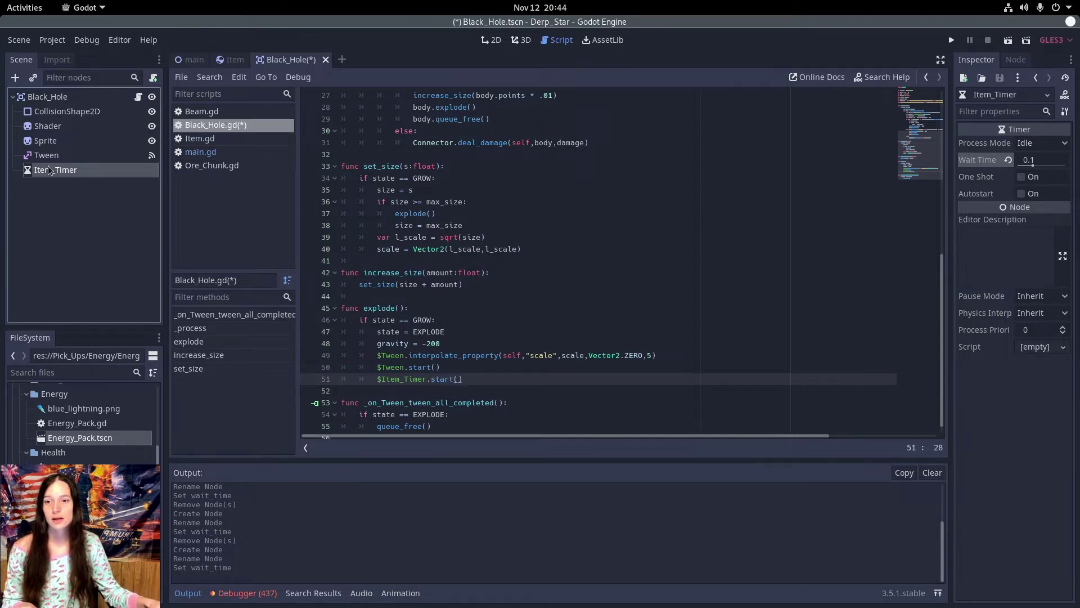
Connect Item_Timer's timeout() signal to the Black_Hole script with spawn_item as the receiver method.
left_click(1012, 62)
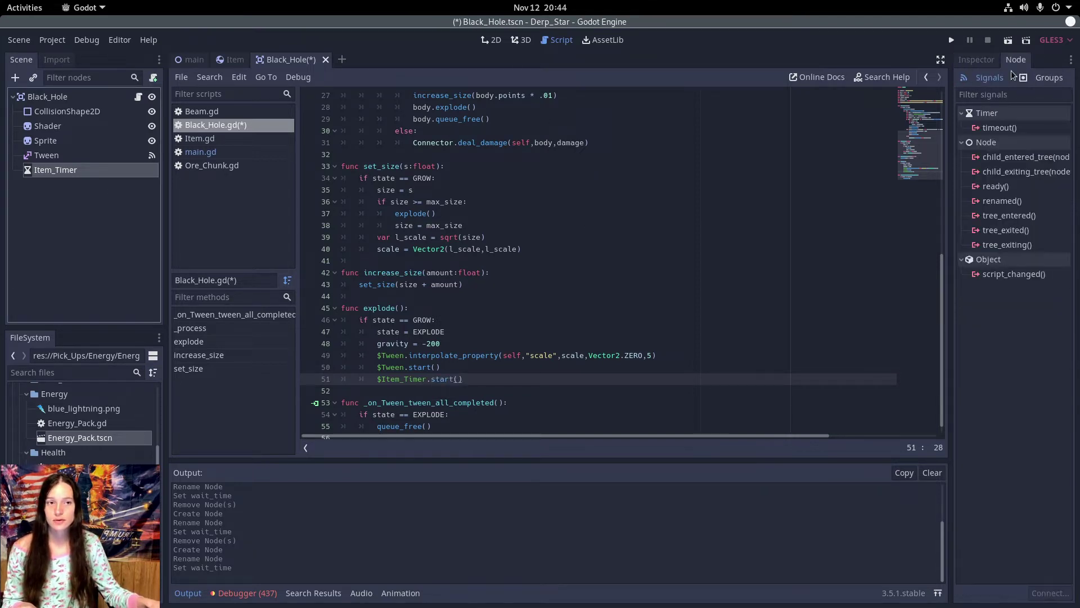
double_click(1015, 127)
double_click(457, 427)
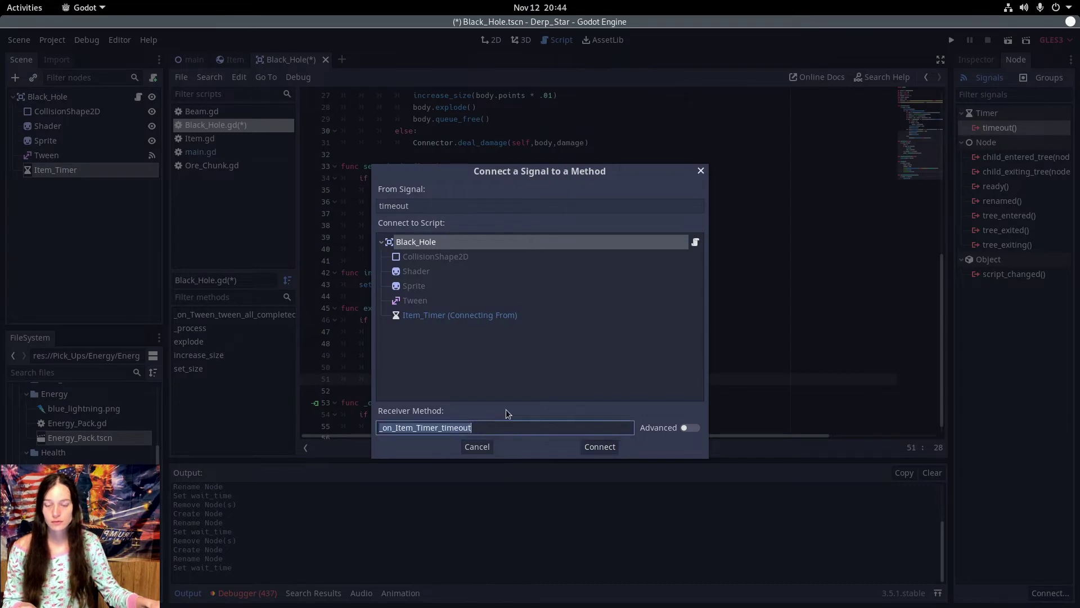
type("spawn_item")
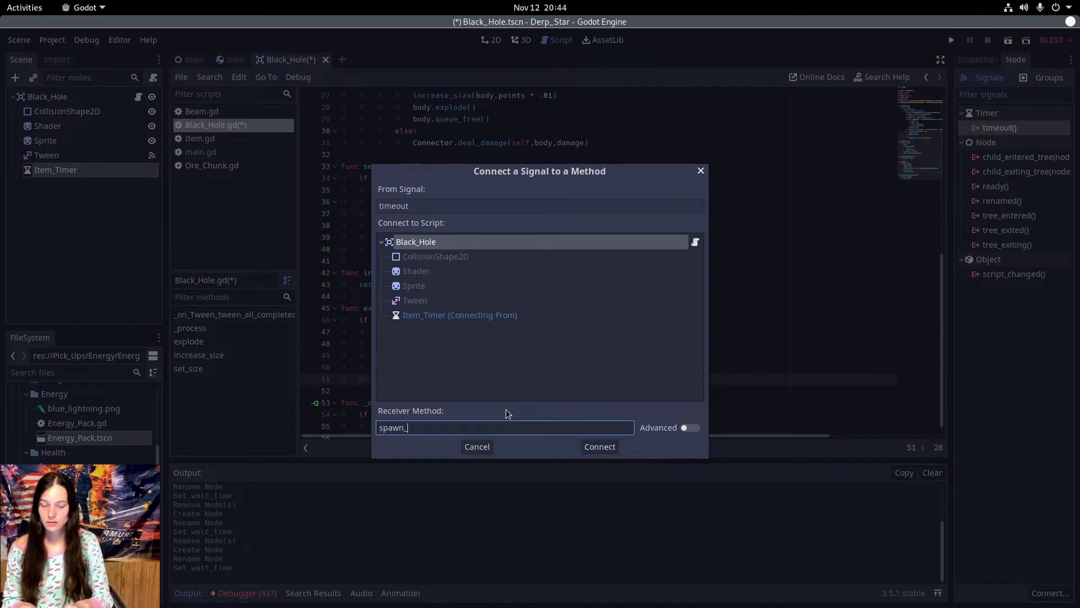
left_click(615, 447)
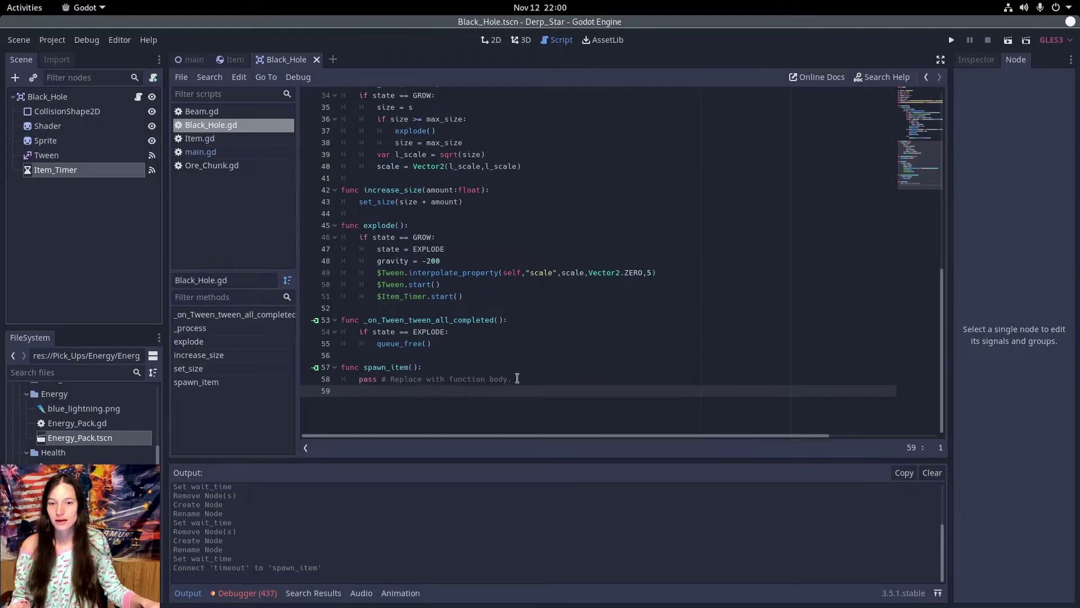
Replace the placeholder body of spawn_item() with var item : Dropped_Item = RNG.array_rand(item_list).instance().
left_click_drag(517, 378, 357, 379)
type("var ")
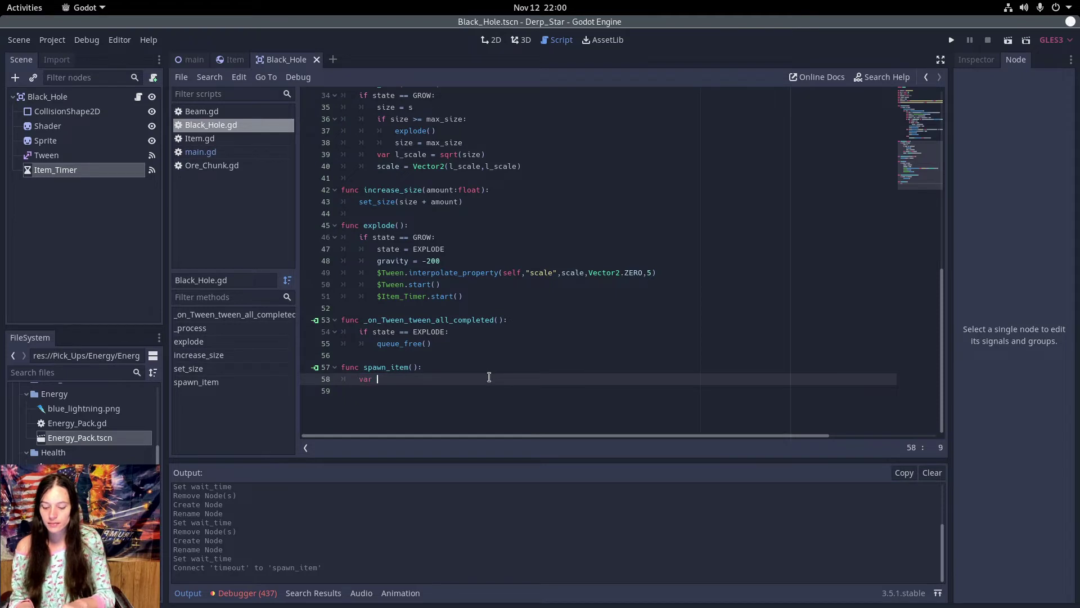
type("item : Dropped_Item")
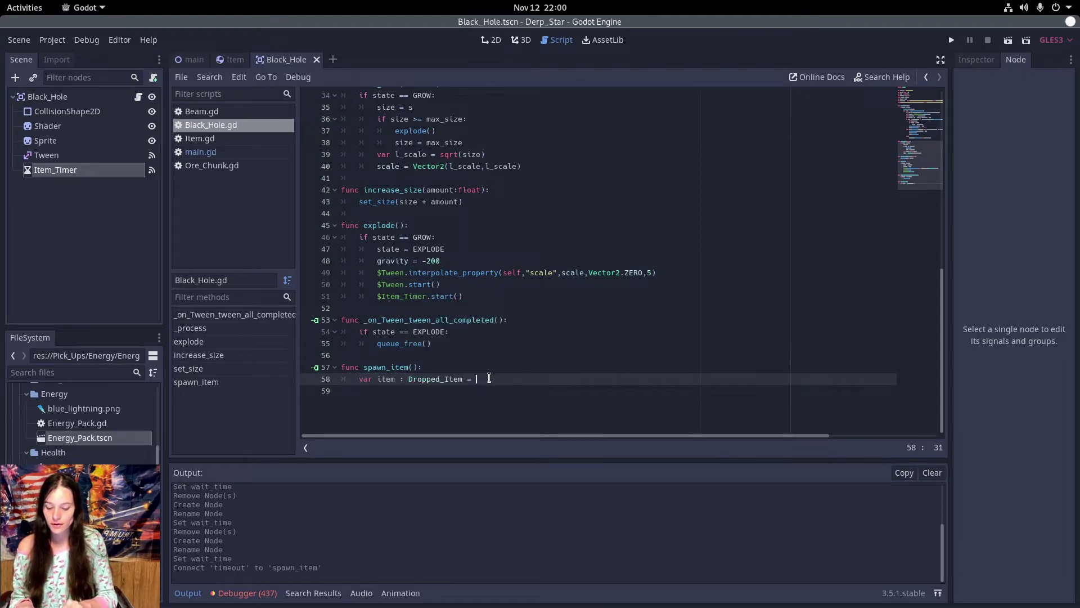
type(" = RNG.")
type("ar")
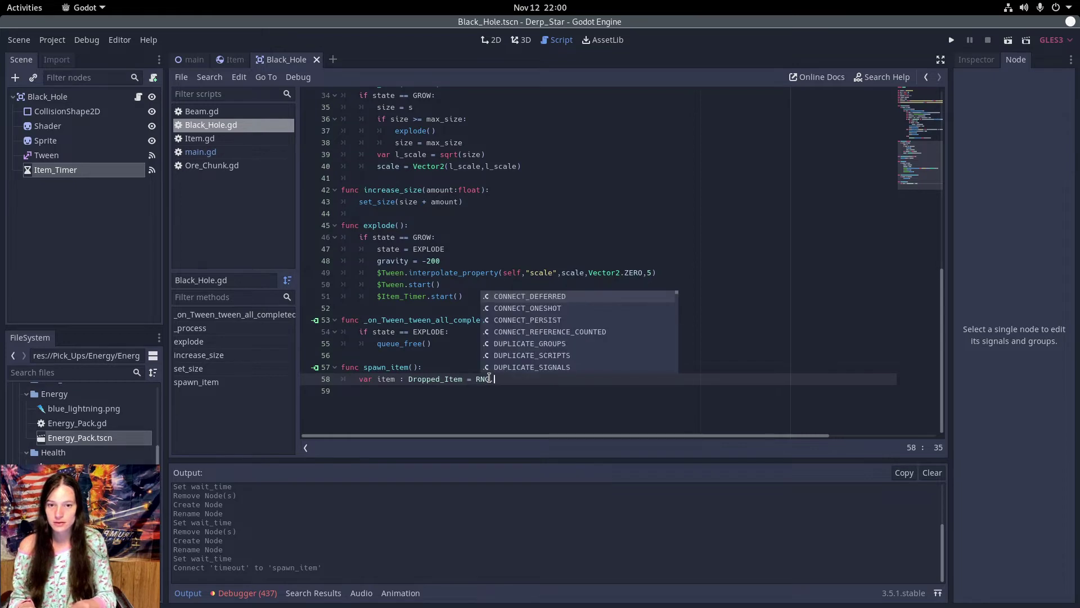
key("Return")
type("item_list).")
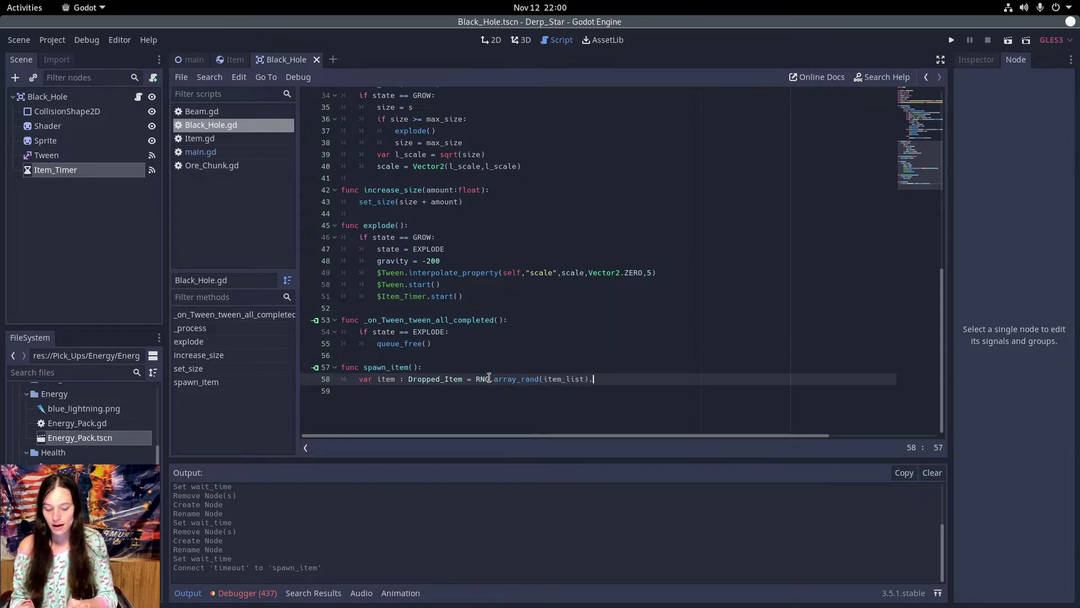
type("instance()")
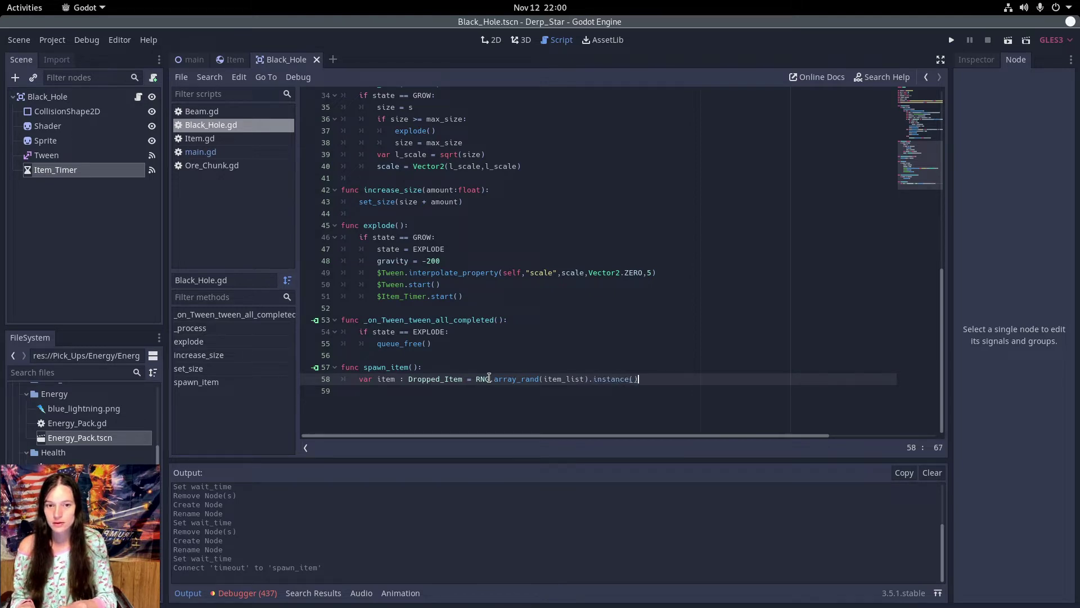
Below the item declaration in spawn_item(), add the line item.position = global_position.
key("Return")
type("item")
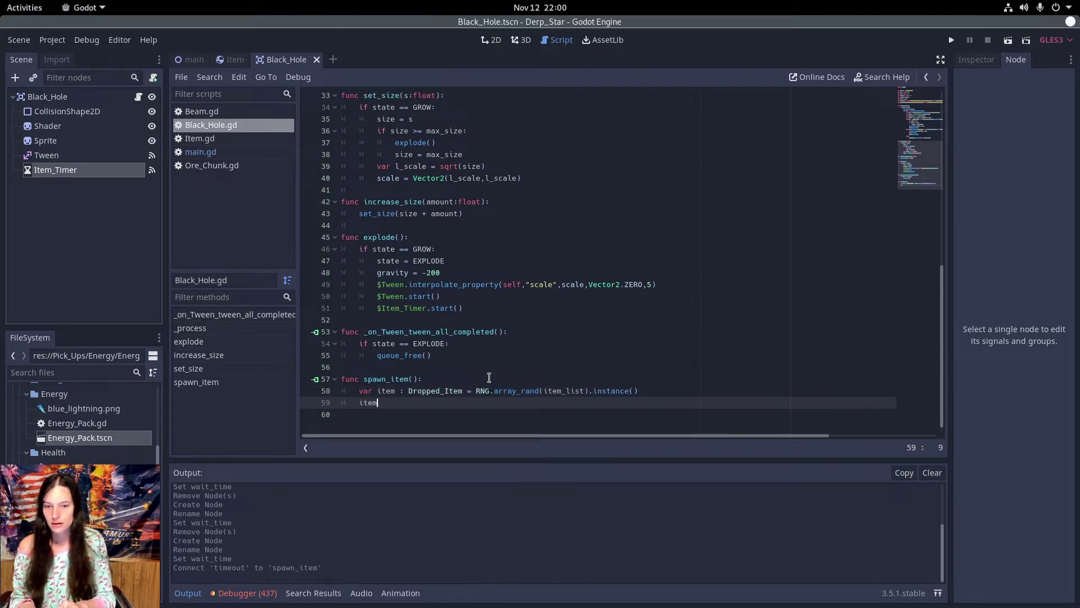
type(".position")
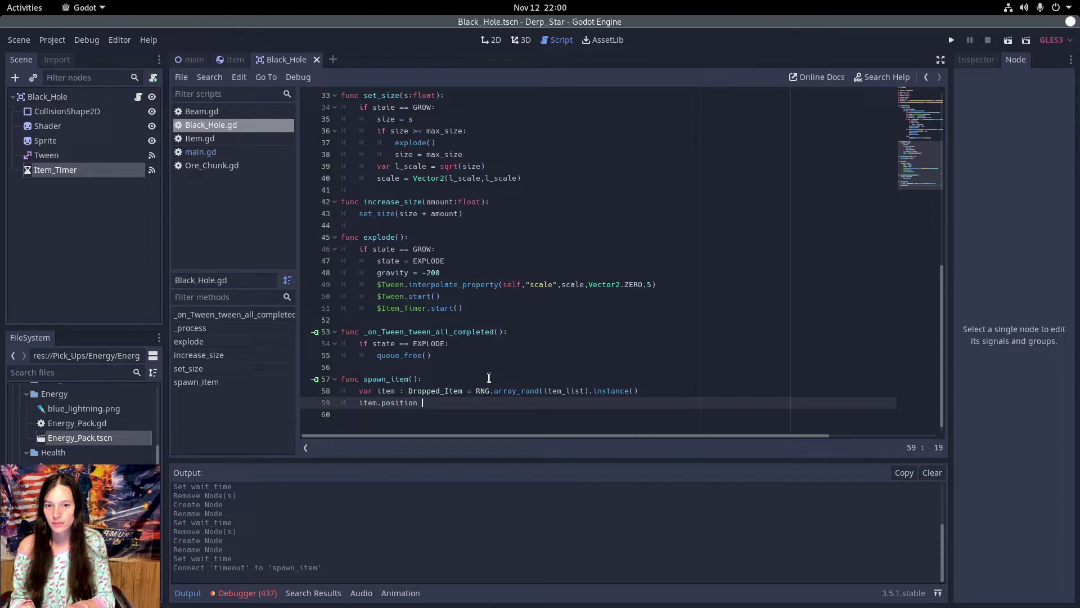
type(" = global_position")
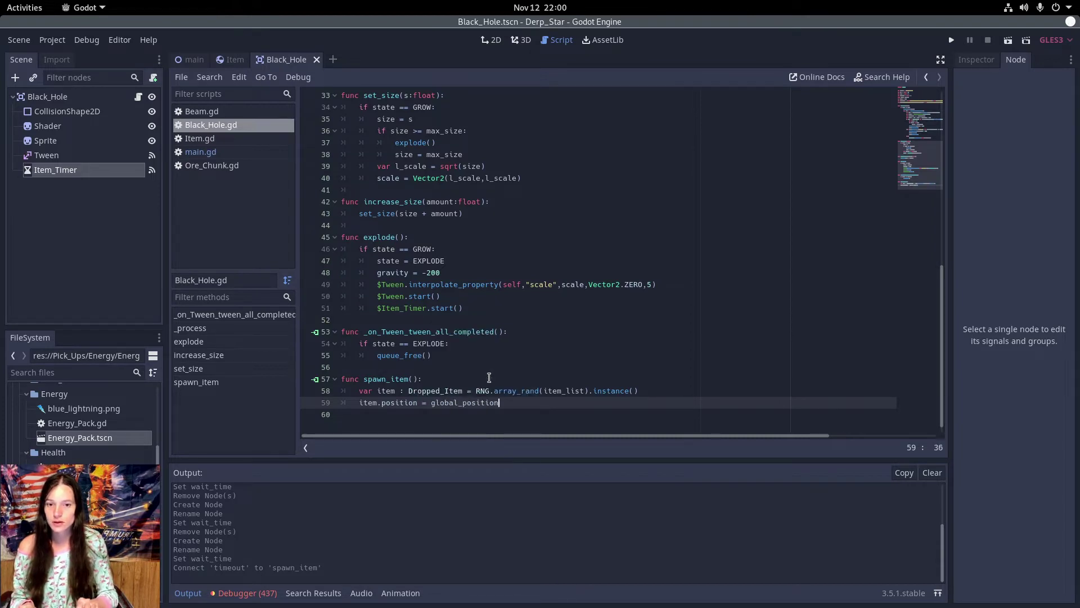
Add Connector.drop_item(item) below the position line in spawn_item() and start a new line after it.
key("Return")
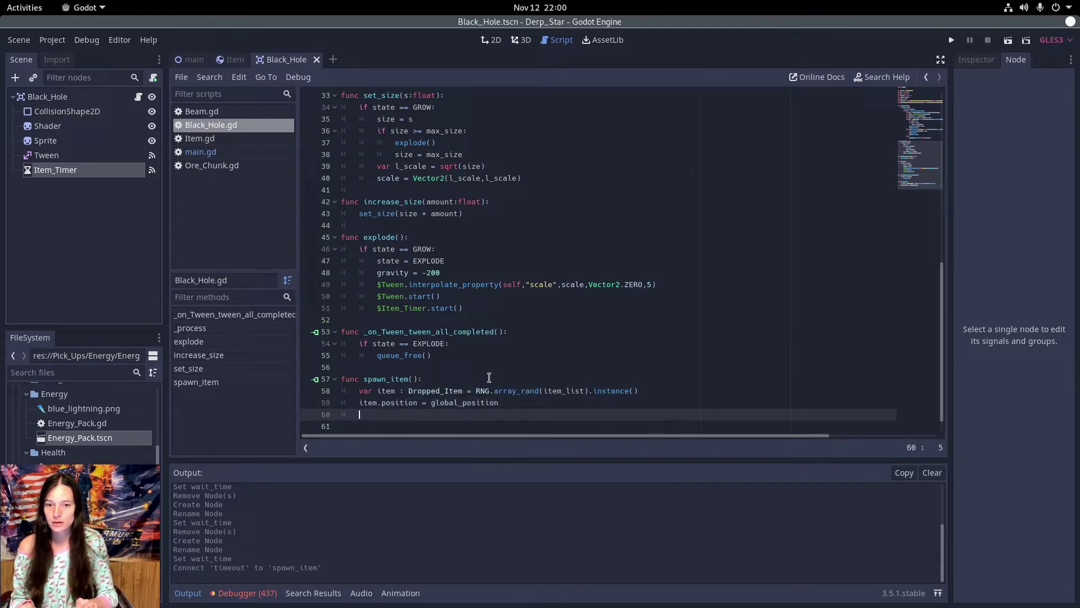
type("Connector.")
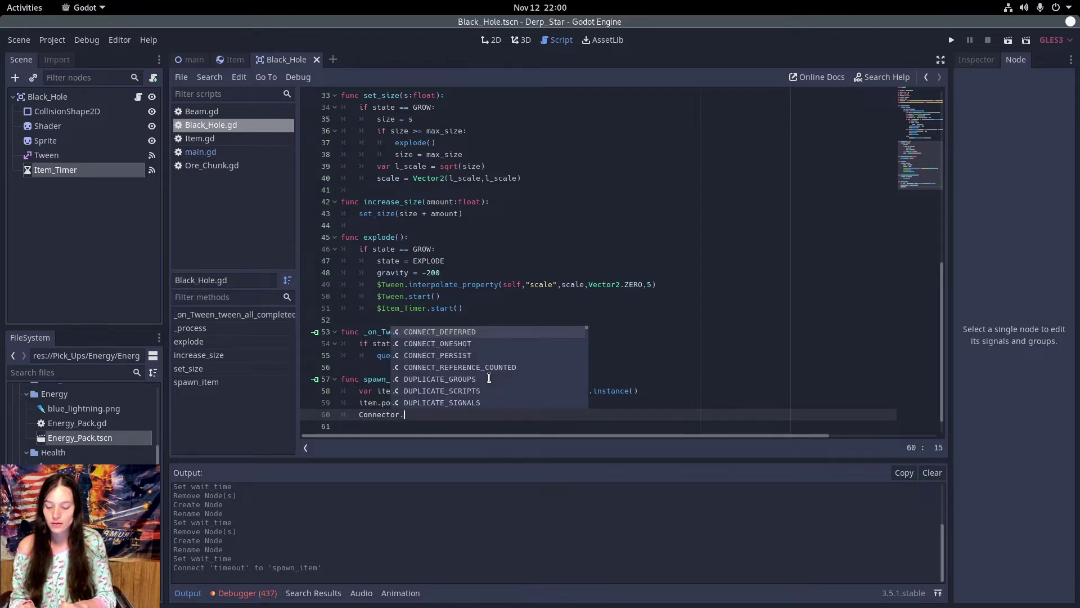
type("drop")
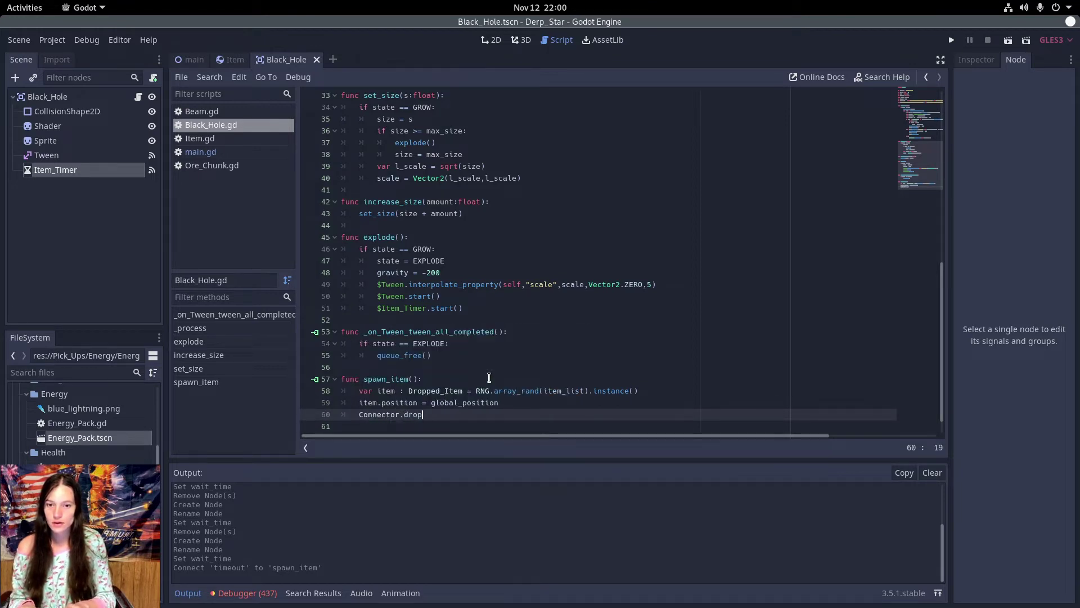
type("(_")
key("Return")
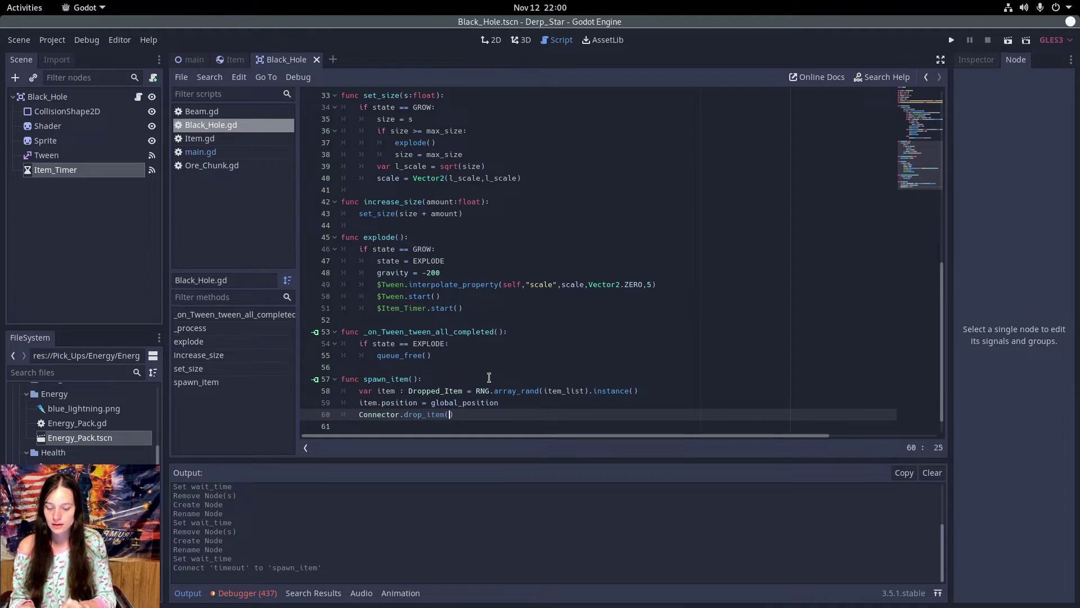
key("End")
key("Return")
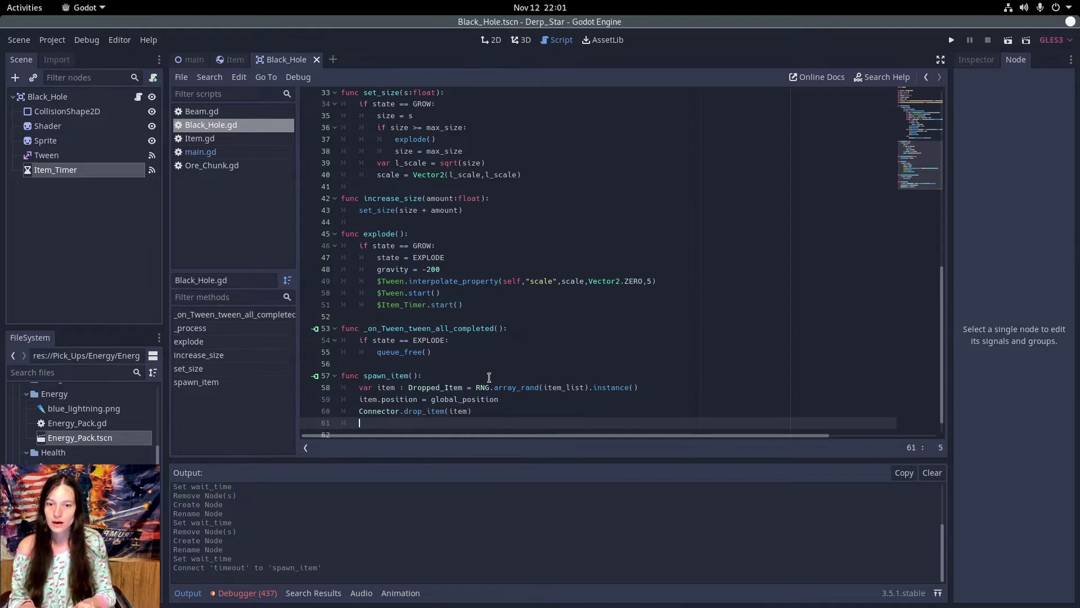
Add item.apply_central_impulse(Vector2()) below the Connector.drop_item(item) line in spawn_item().
type("item.")
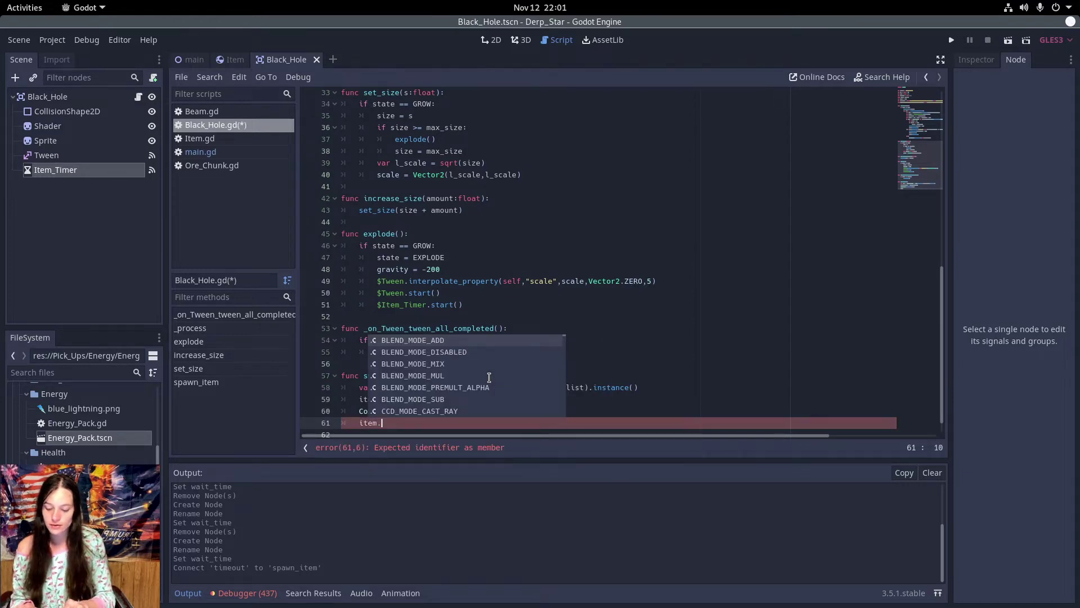
type("appl")
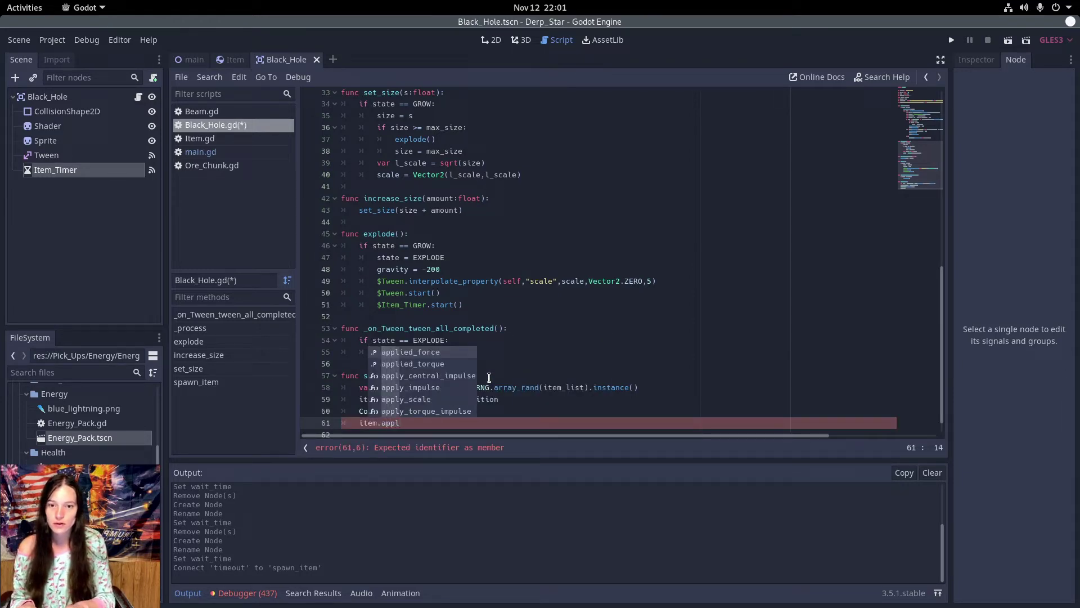
key("Down")
key("Down")
key("Return")
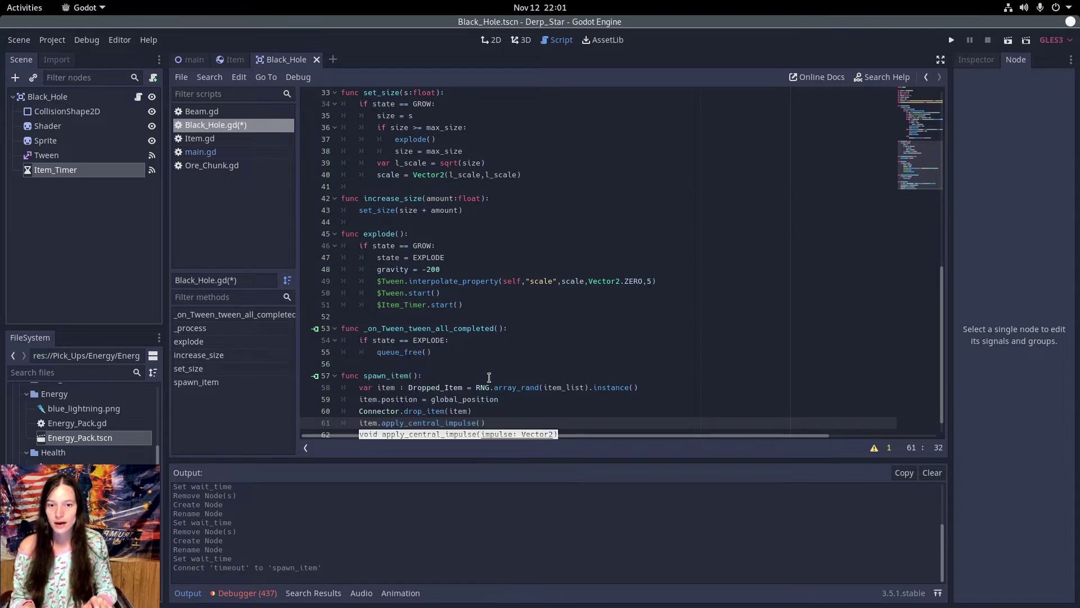
type("Vec")
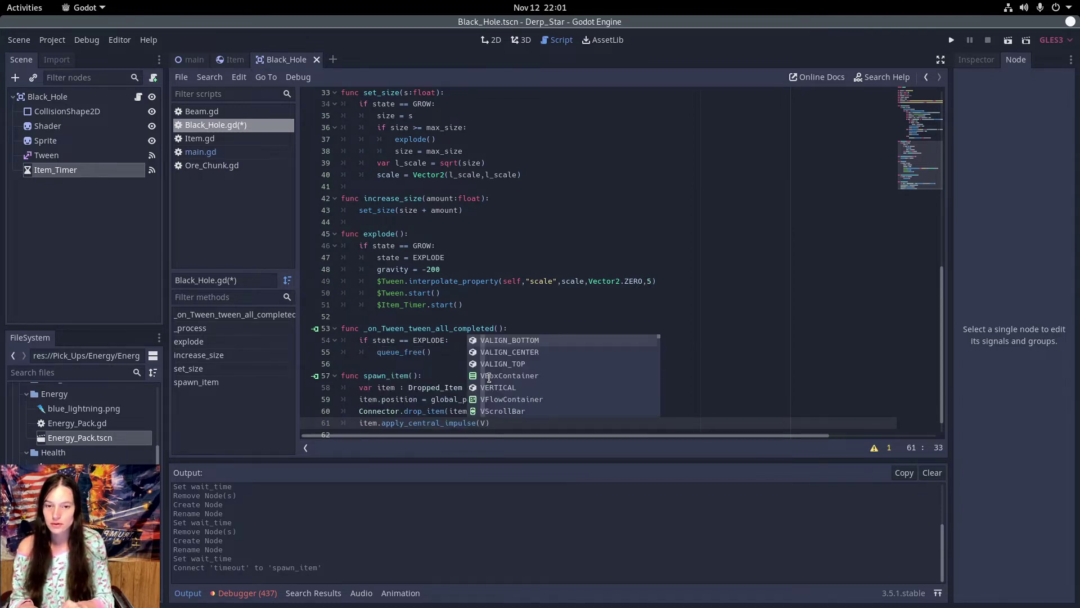
key("Return")
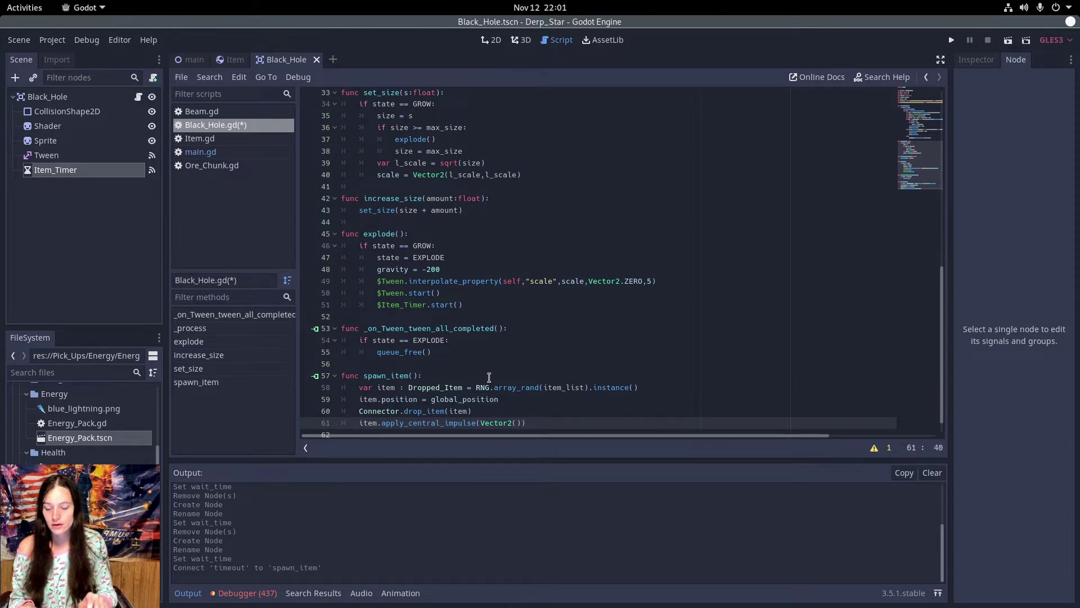
Fill the impulse's Vector2 with rand_range(-500,500) for both the x and y components.
type("ra")
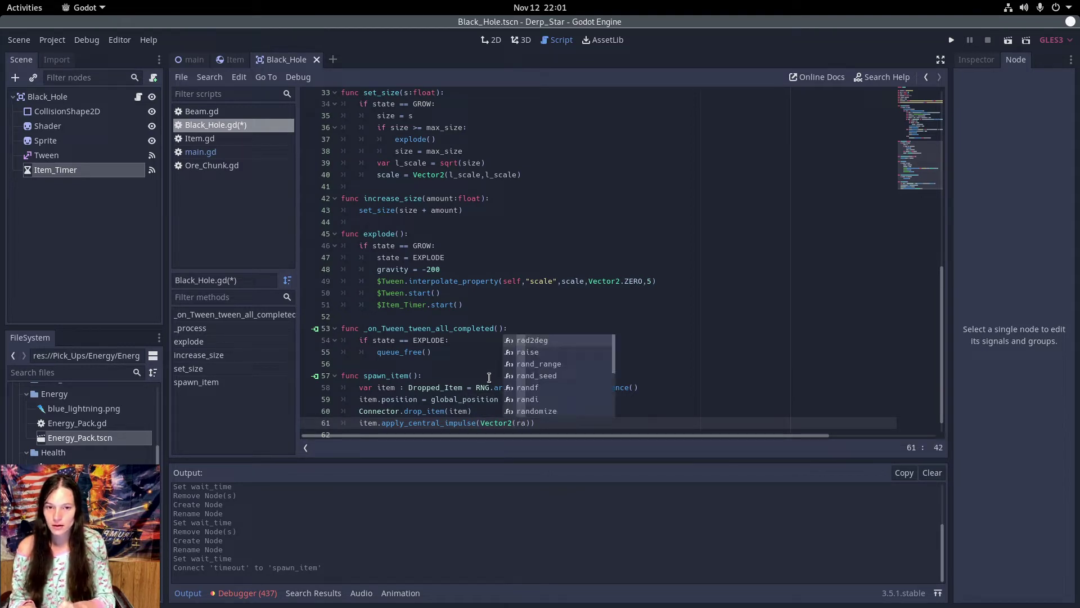
type("nd")
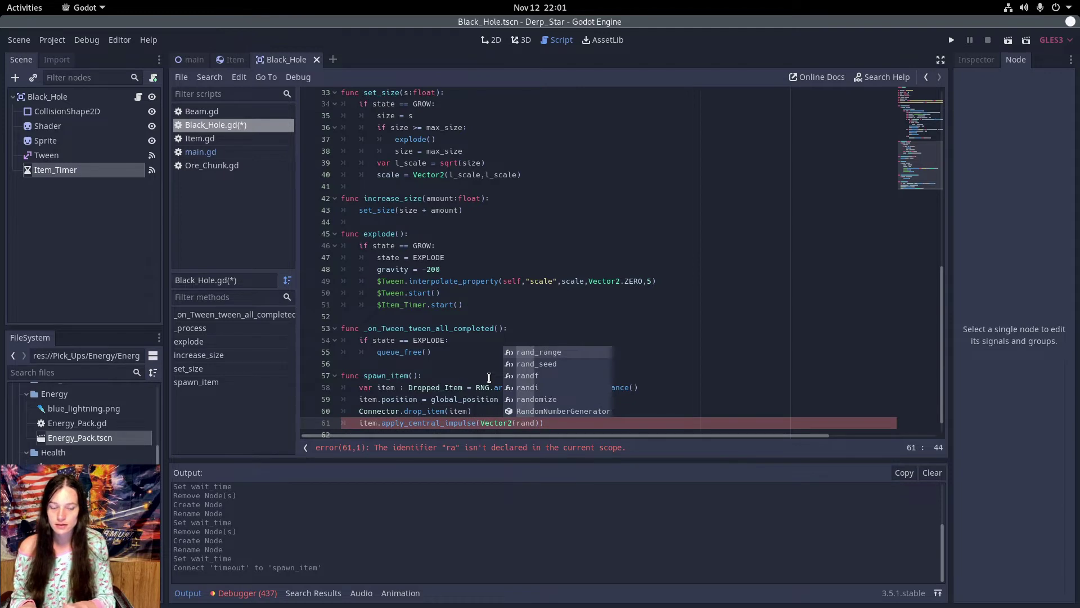
type("_ran")
key("Return")
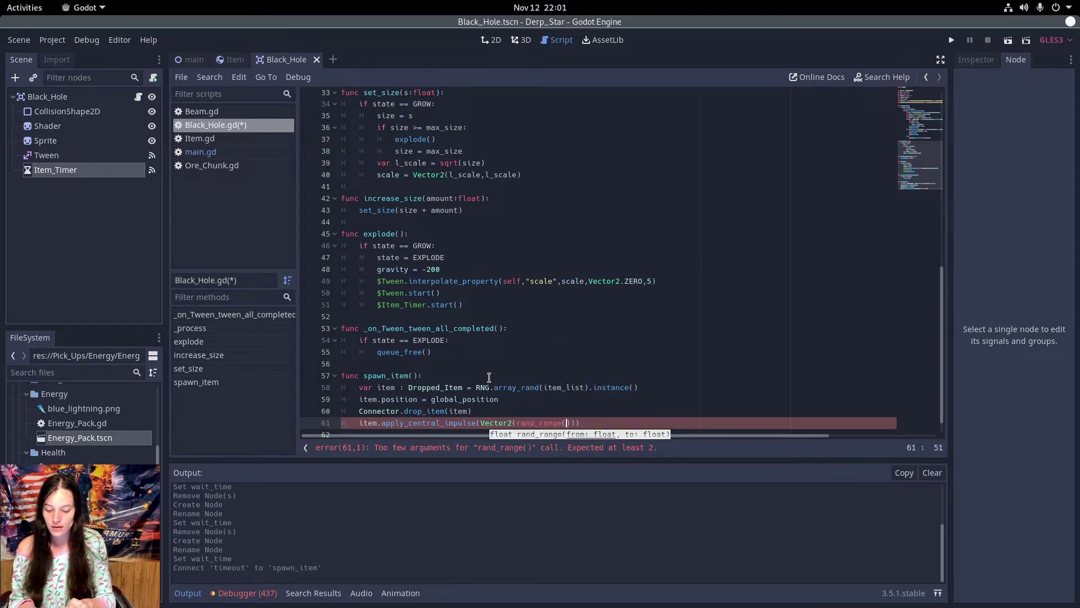
type("-500,500)")
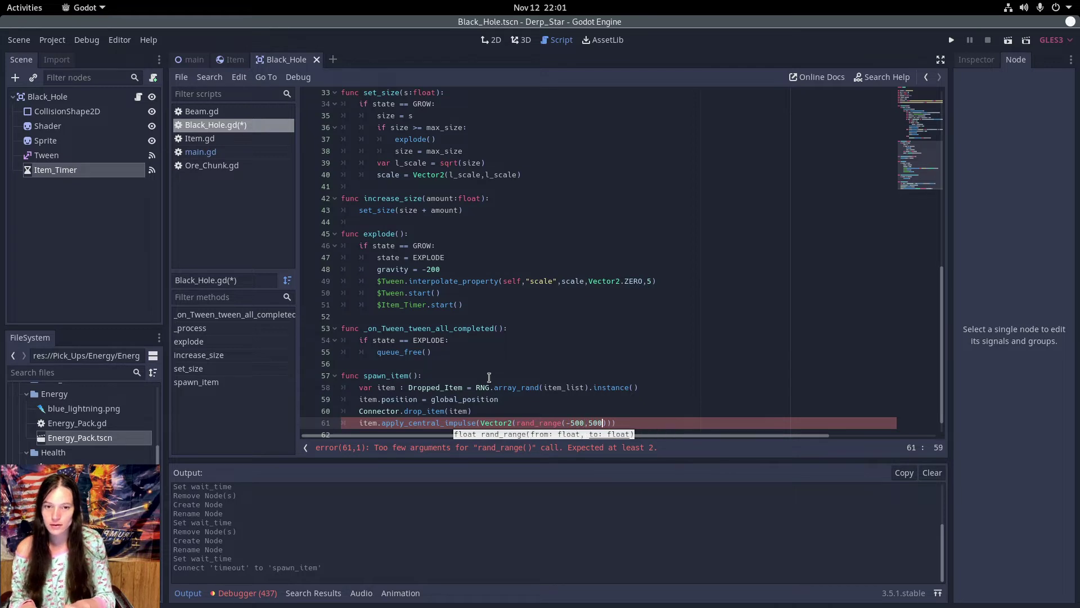
type(",ra")
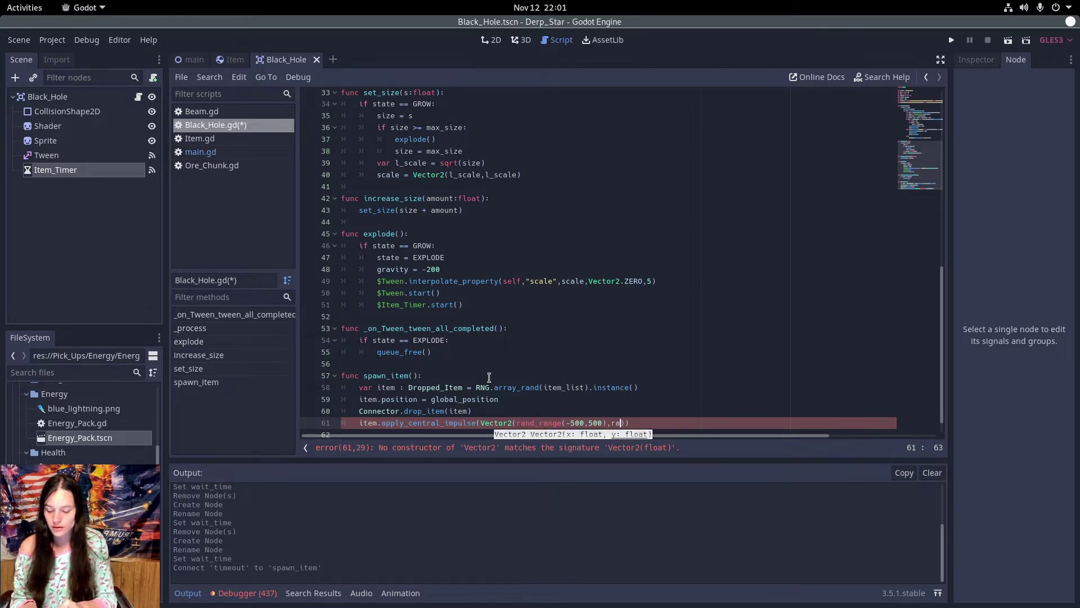
type("nd_range")
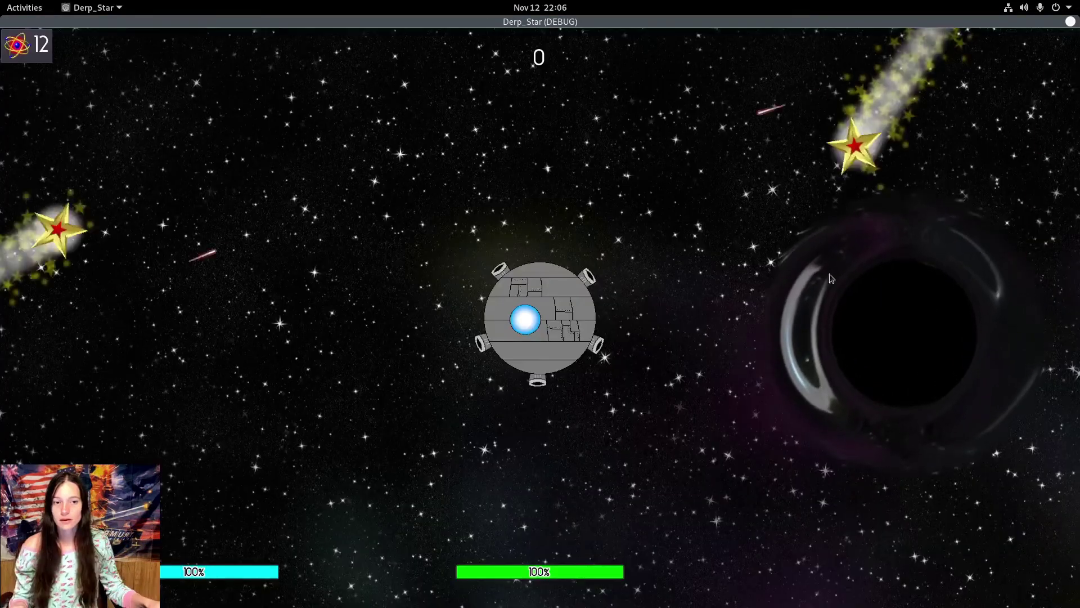
Playtest the black hole by flying the ship around it and checking its explosion and item drops, and close the game.
key("d")
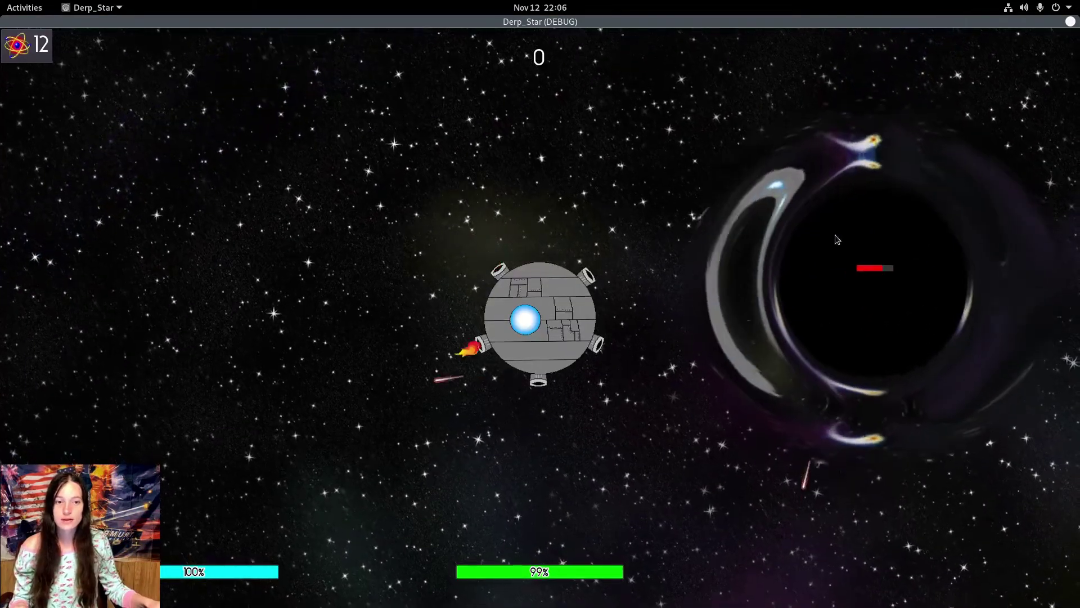
key("d")
key("w")
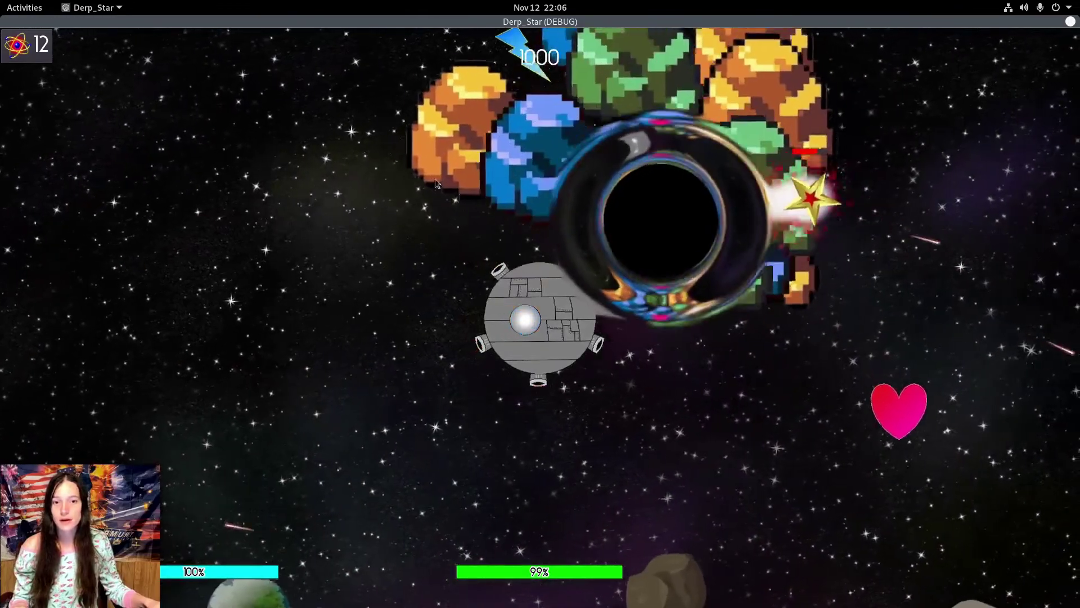
mouse_move(653, 132)
left_mouse_down()
mouse_move(713, 150)
mouse_move(596, 129)
left_mouse_up()
left_click(1069, 21)
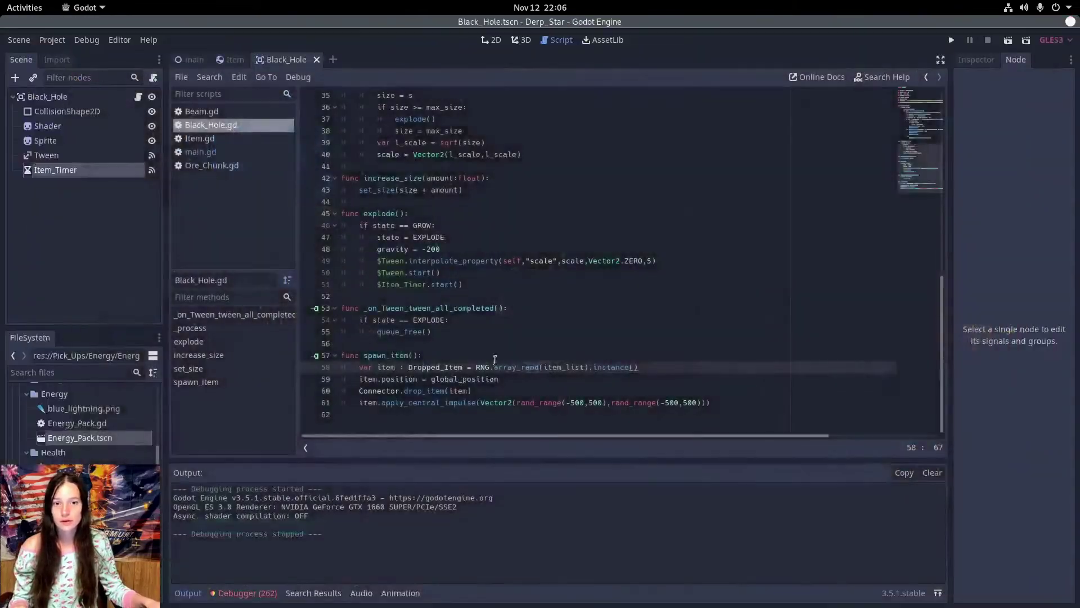
Insert a new line below the item declaration in spawn_item() and begin an if item is type check.
left_click(697, 371)
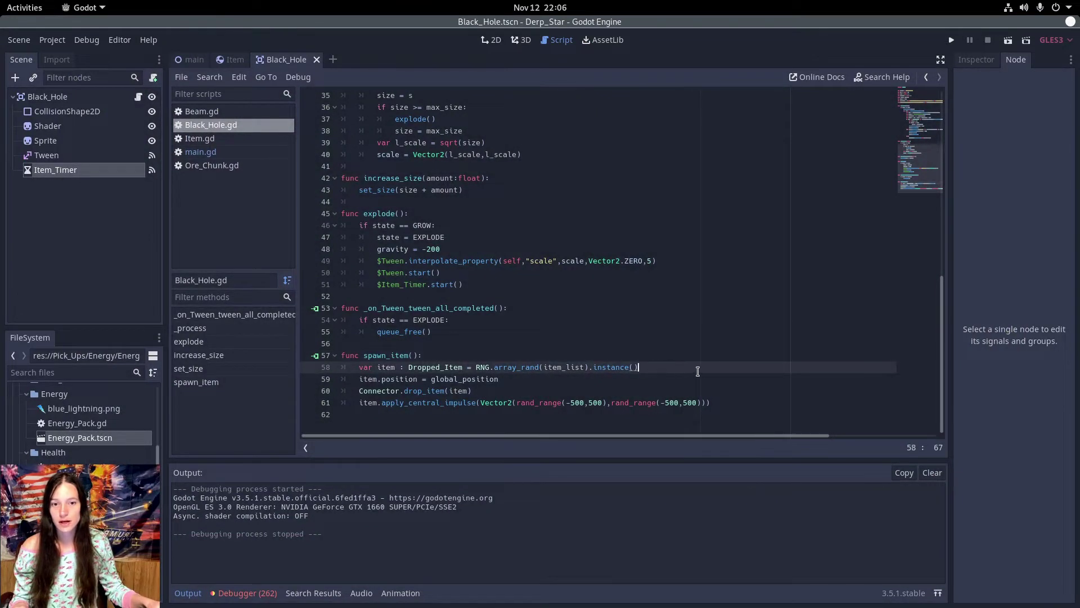
key("Return")
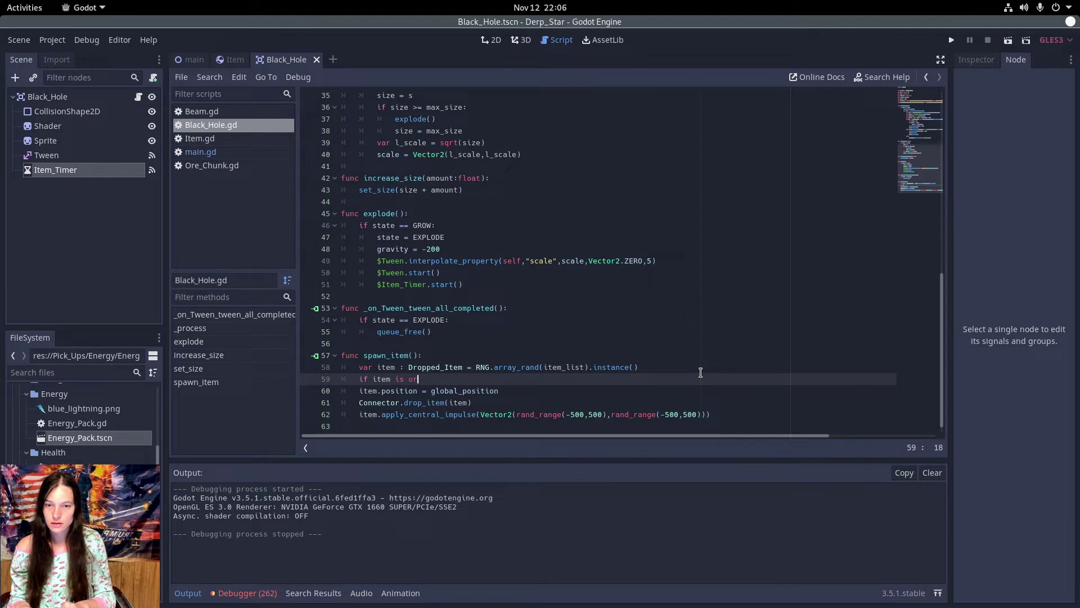
Add the condition "if item is Ore_Chunk:" after the item instancing line in spawn_item().
type("if item is ore_c")
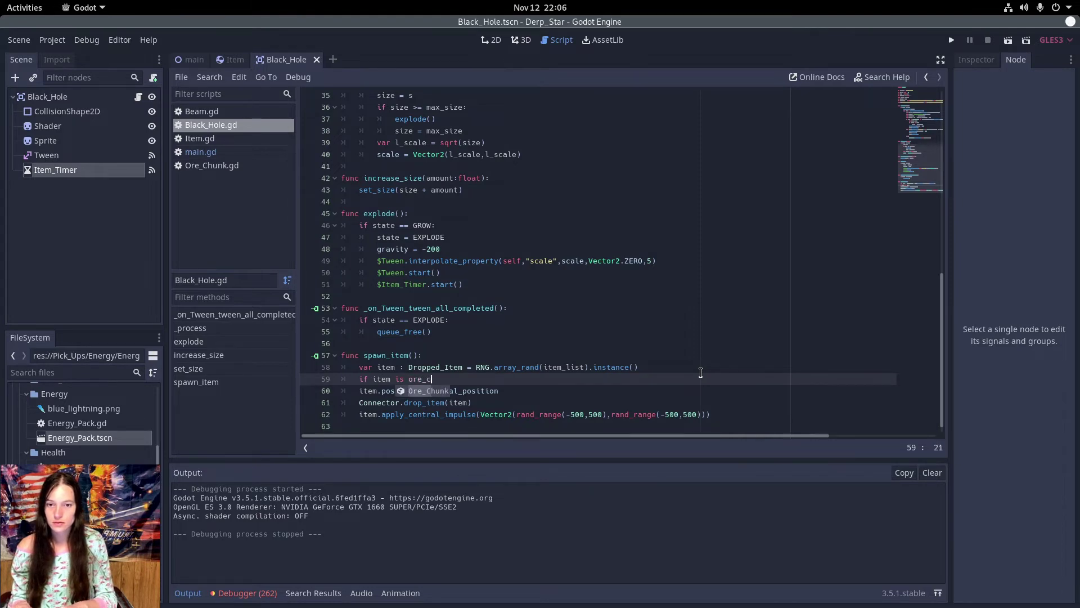
key("Return")
type(":")
key("Return")
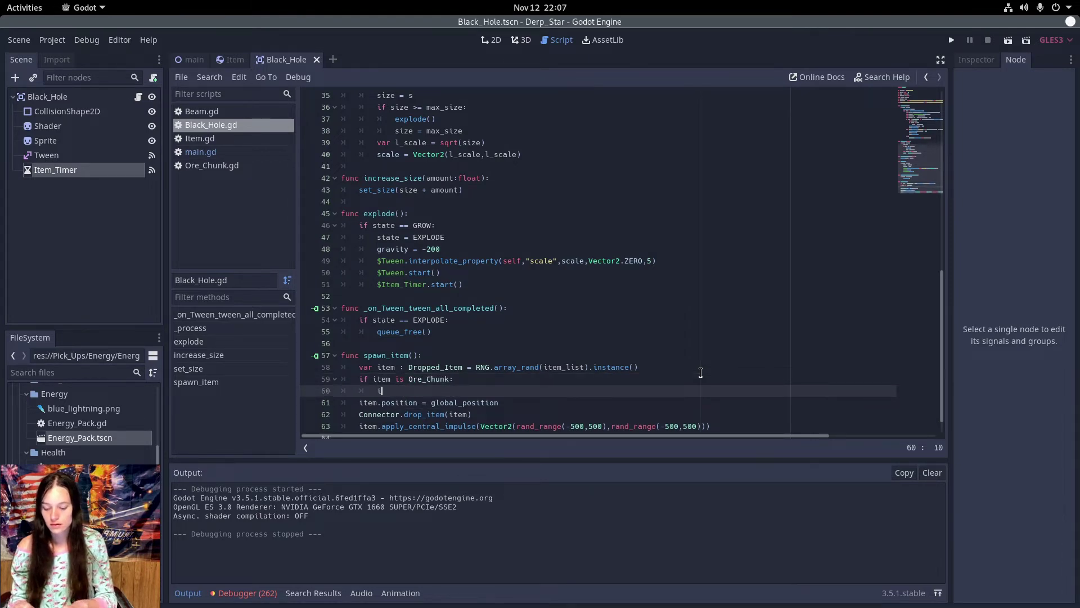
Inside the Ore_Chunk condition, write item.set_size(rand_range(.1,.4)) to randomize the chunk's size.
type("item.set")
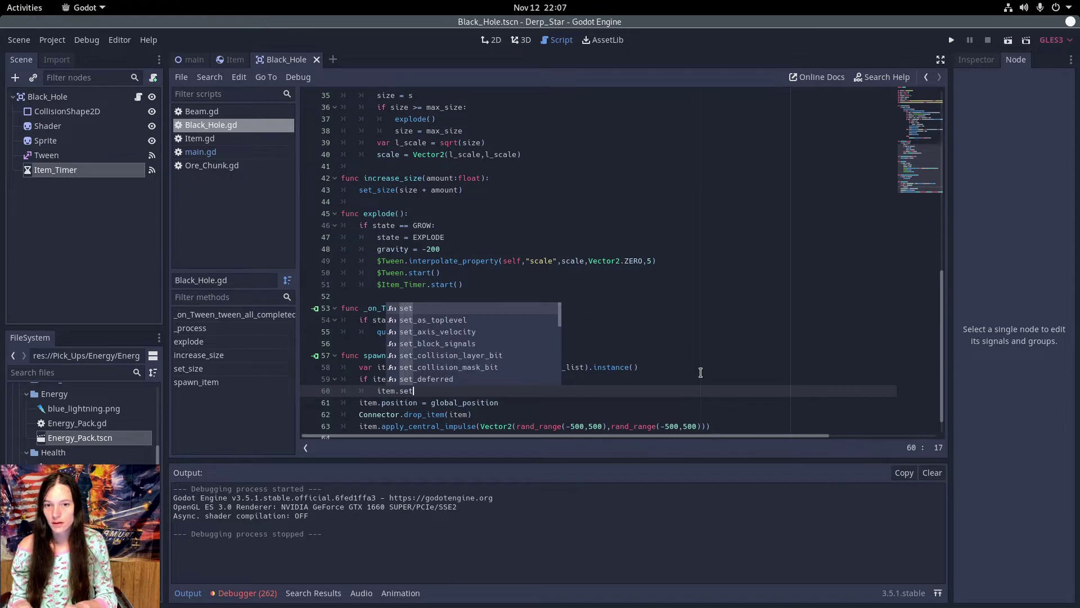
type("_s")
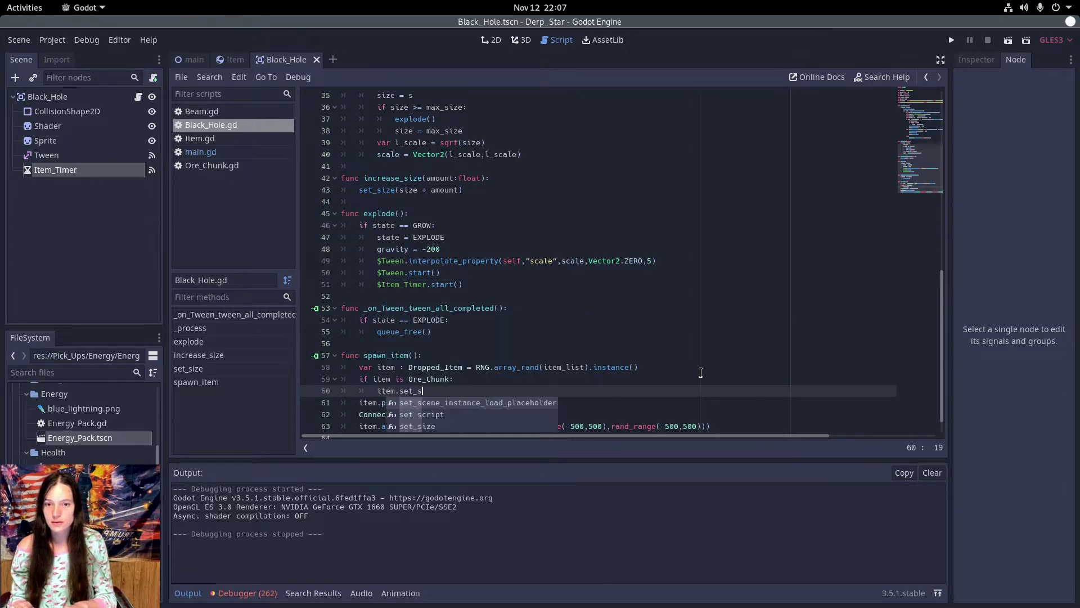
type("ize")
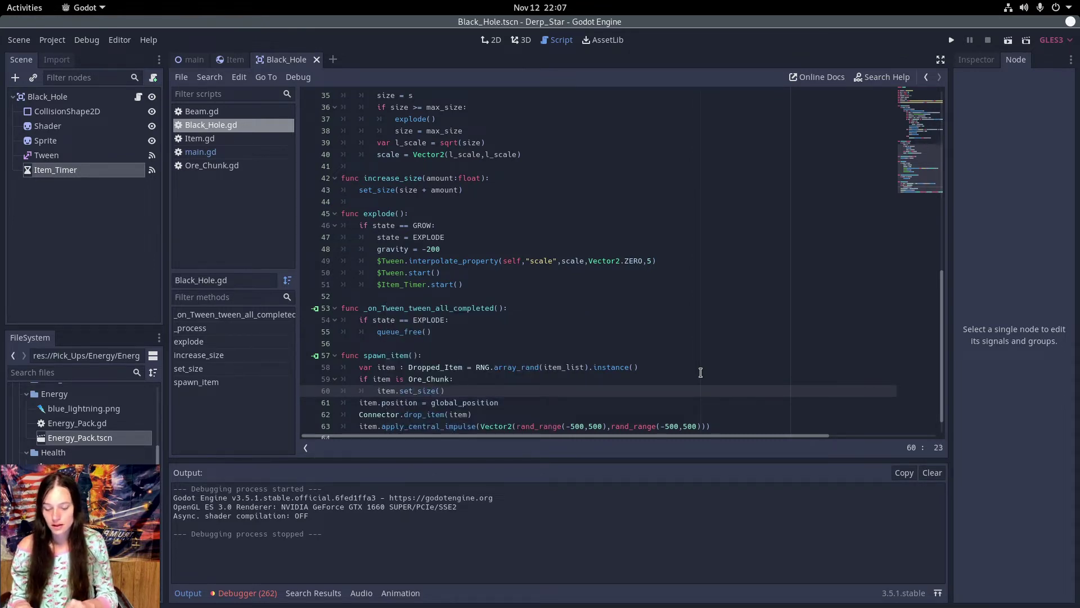
type("(rand_range")
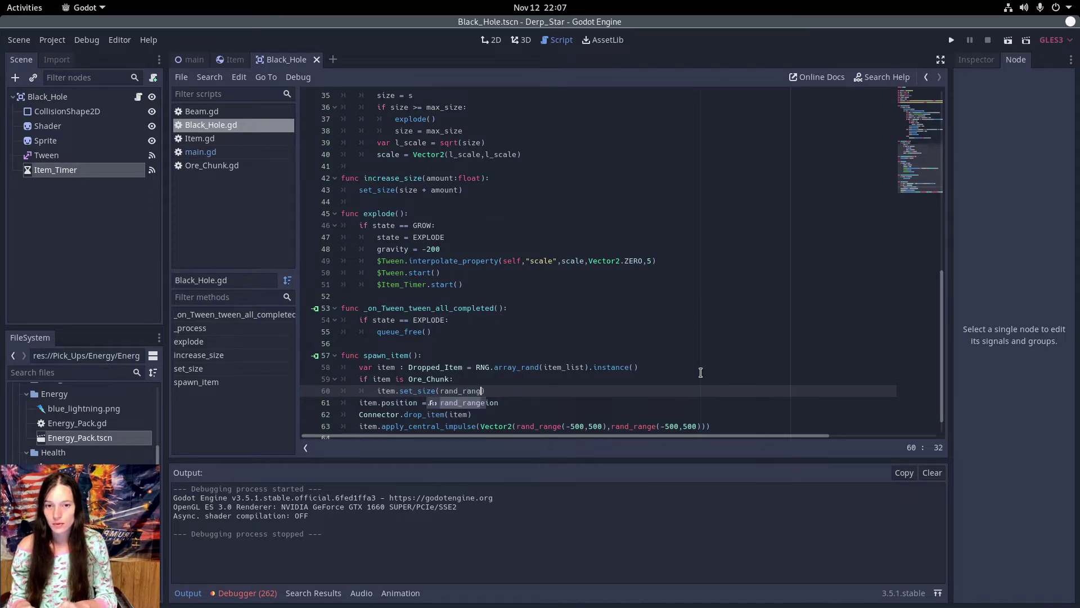
type("(")
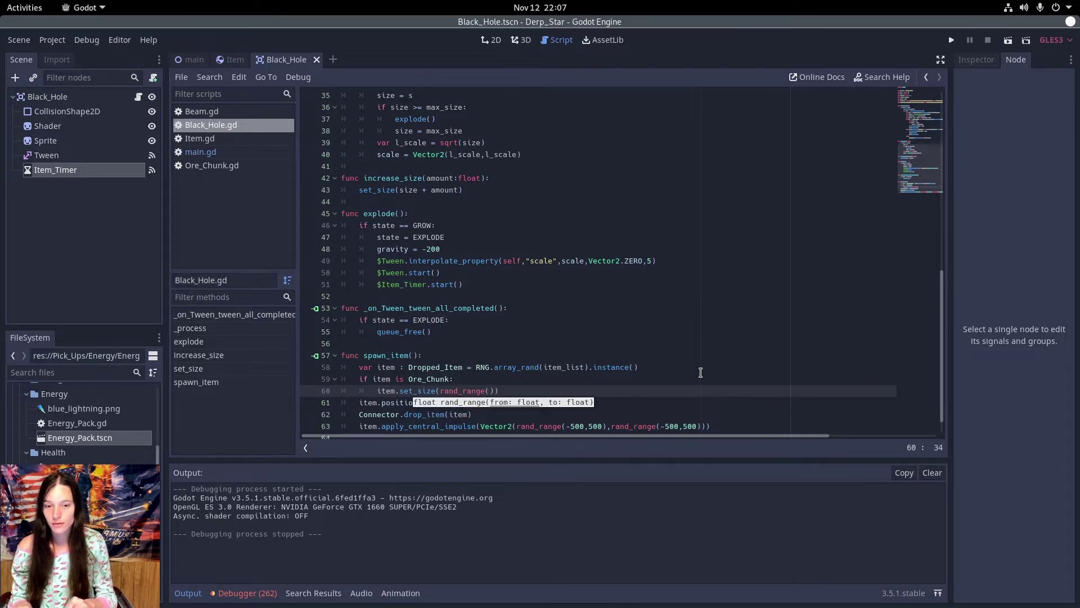
type(".1,.4")
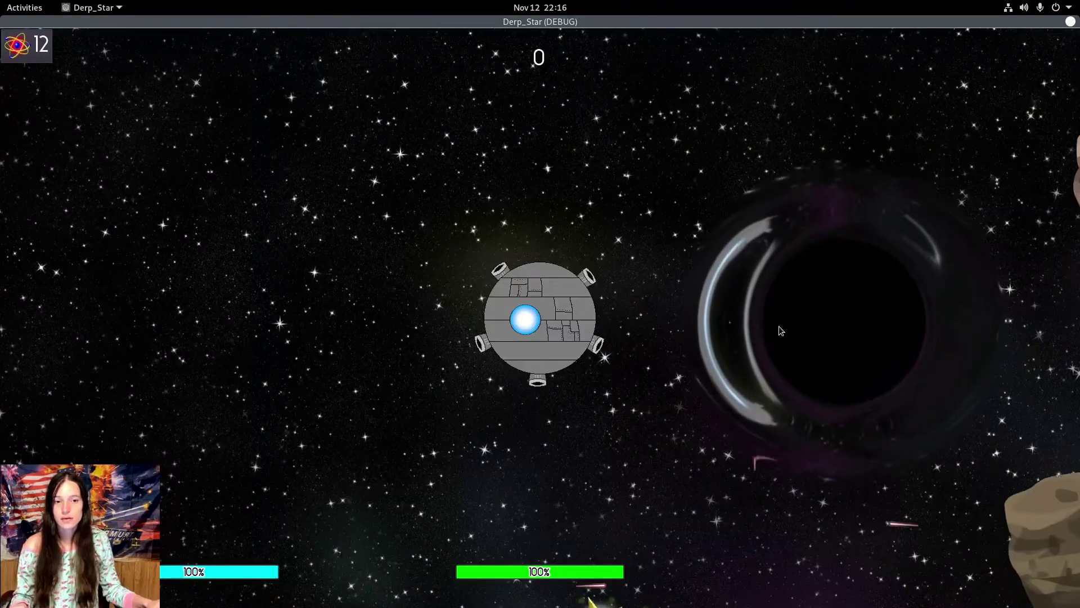
Test the item drops in the running game by firing the beam at the black hole.
left_click(815, 299)
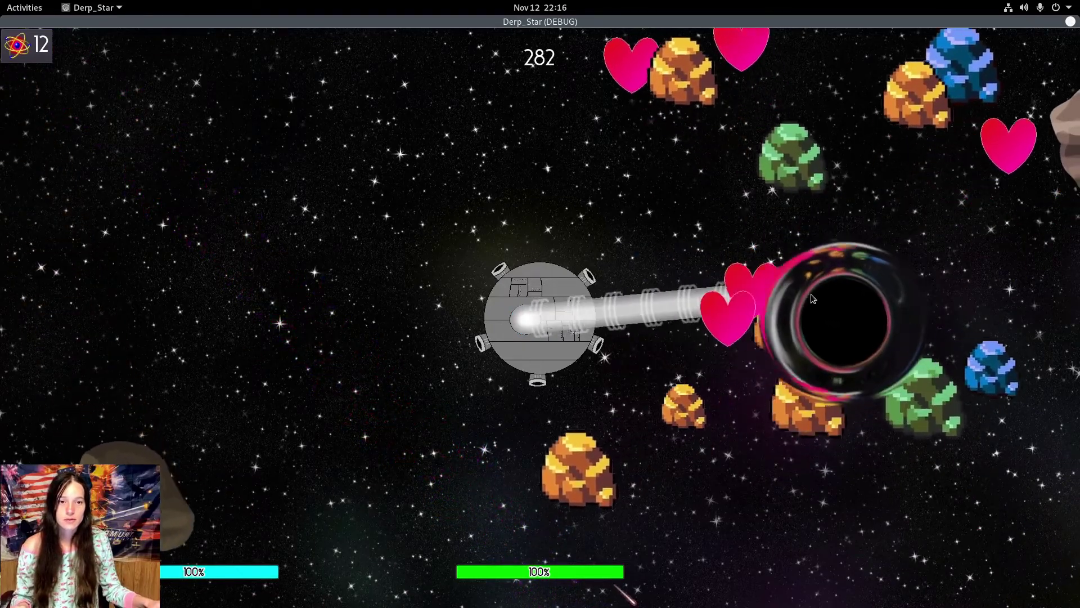
mouse_move(812, 299)
left_mouse_down()
mouse_move(831, 321)
mouse_move(824, 402)
mouse_move(861, 282)
mouse_move(858, 306)
mouse_move(849, 248)
mouse_move(787, 264)
left_mouse_up()
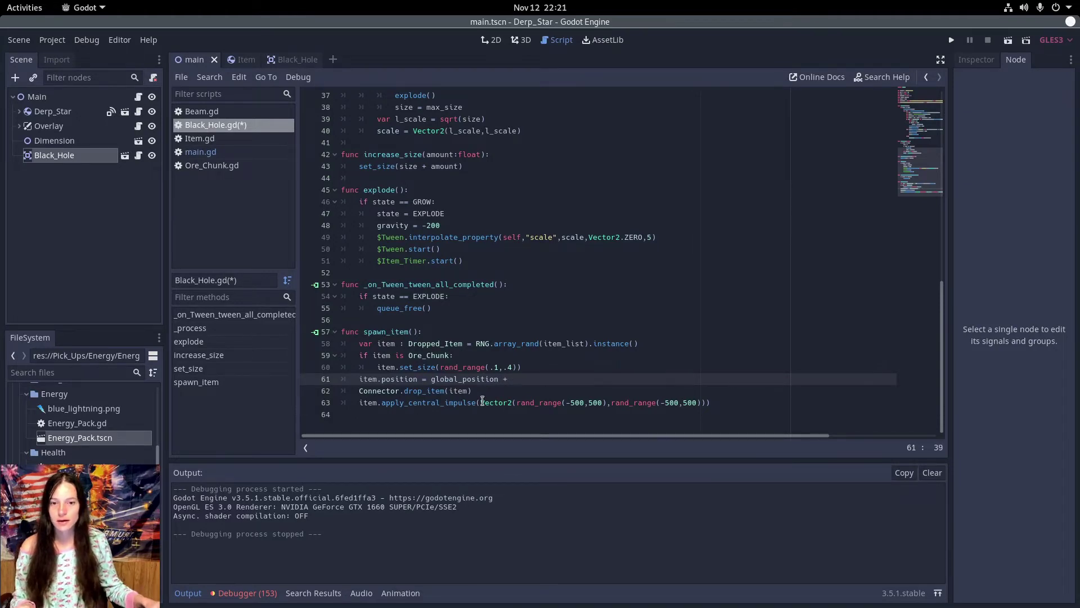
Complete the item.position line in spawn_item() by adding the offset Vector2(rand_range(-500,500),rand_range(-500,500)) copied from the impulse call.
left_click_drag(481, 402, 701, 399)
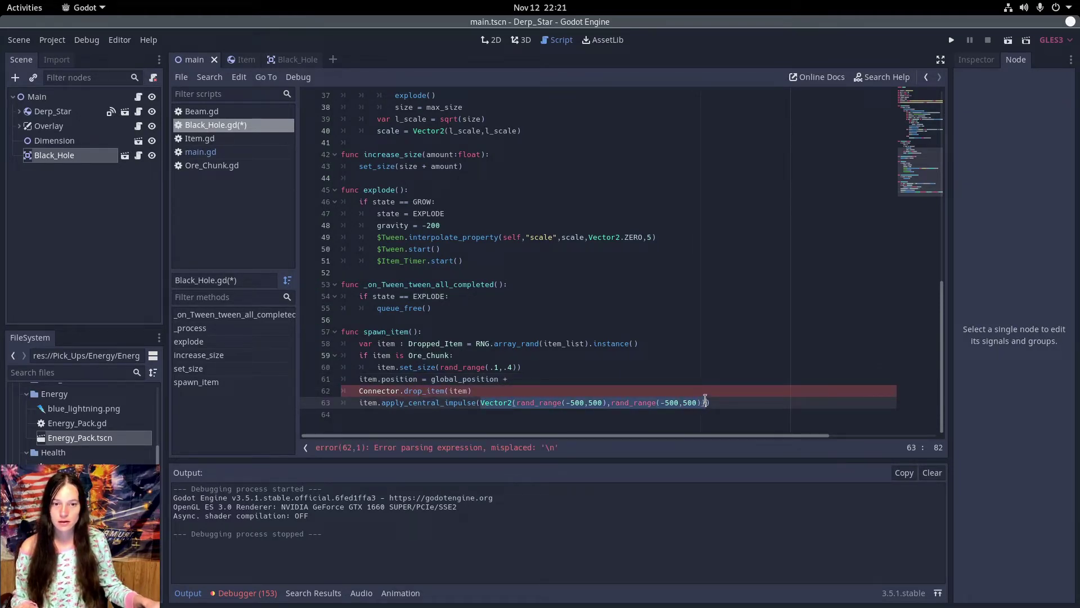
left_click(535, 387)
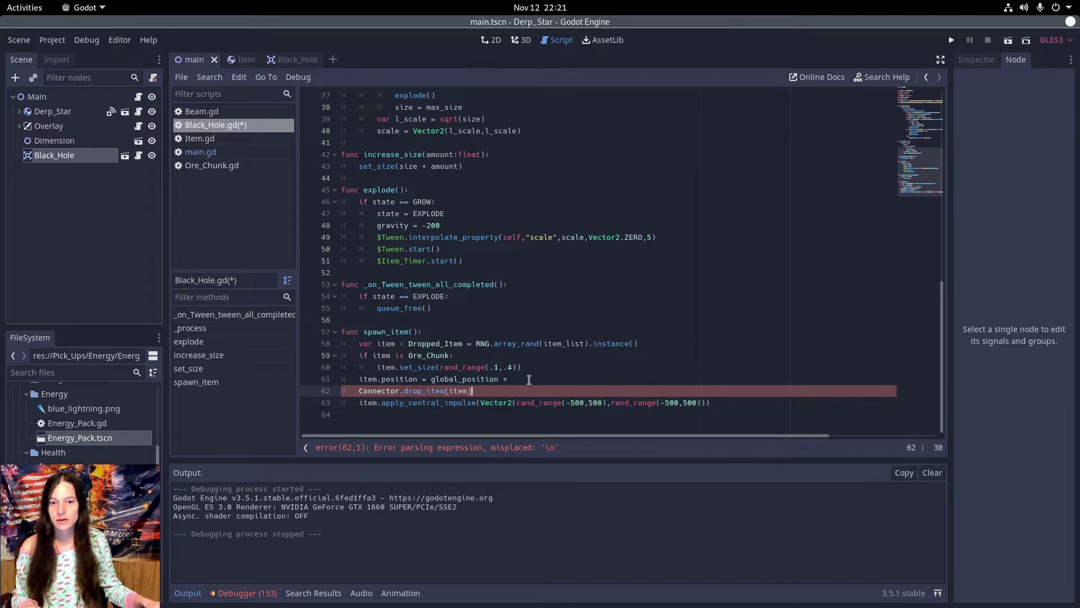
left_click(528, 379)
type("Vector2(rand_range(-500,500),rand_range(-500,500))")
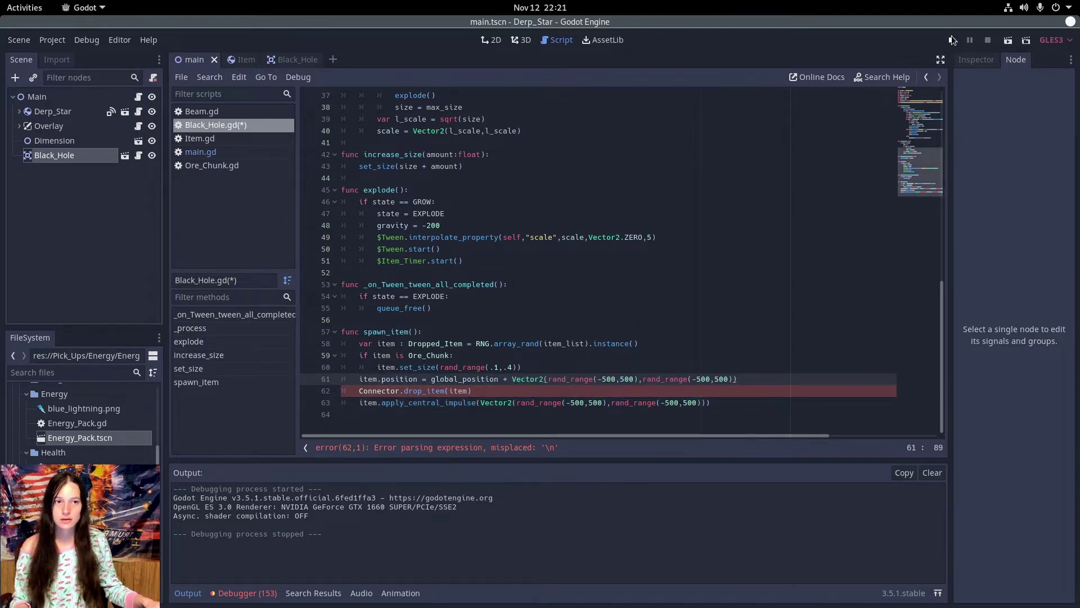
Run the project in a maximized game window and fire at the black hole to test the item spawn offset.
left_click(952, 39)
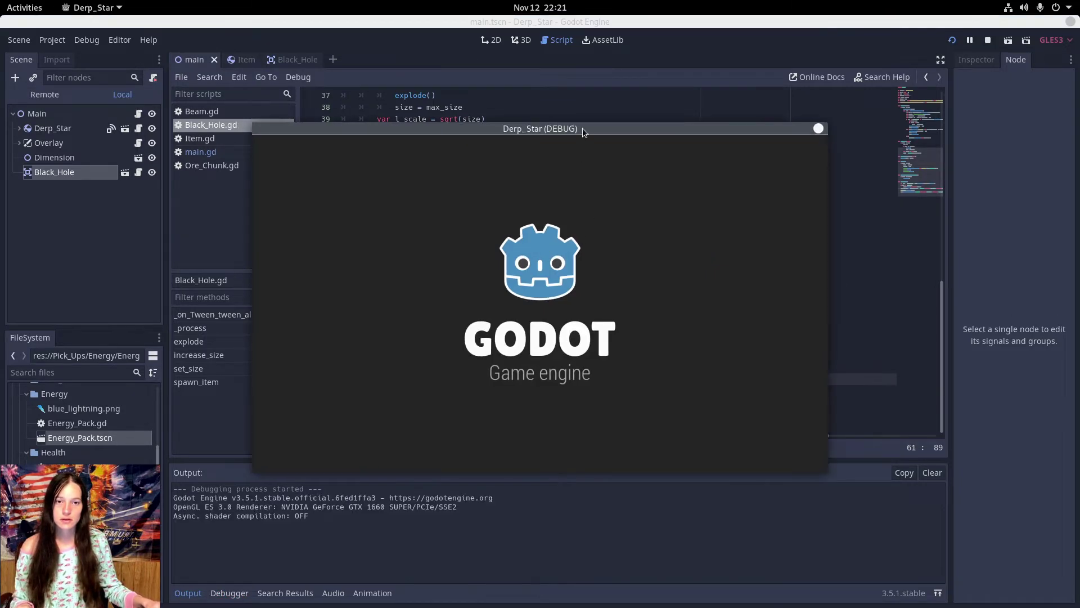
double_click(583, 128)
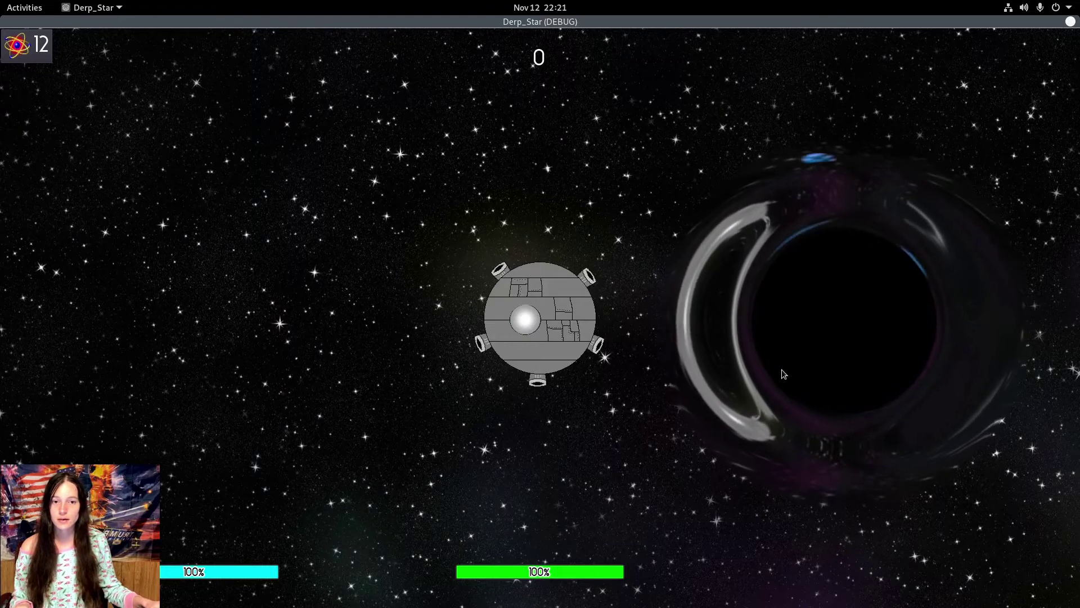
mouse_move(816, 213)
left_mouse_down()
mouse_move(838, 192)
mouse_move(867, 443)
mouse_move(894, 342)
mouse_move(844, 327)
mouse_move(900, 428)
mouse_move(878, 164)
mouse_move(860, 523)
mouse_move(878, 306)
mouse_move(816, 264)
left_mouse_up()
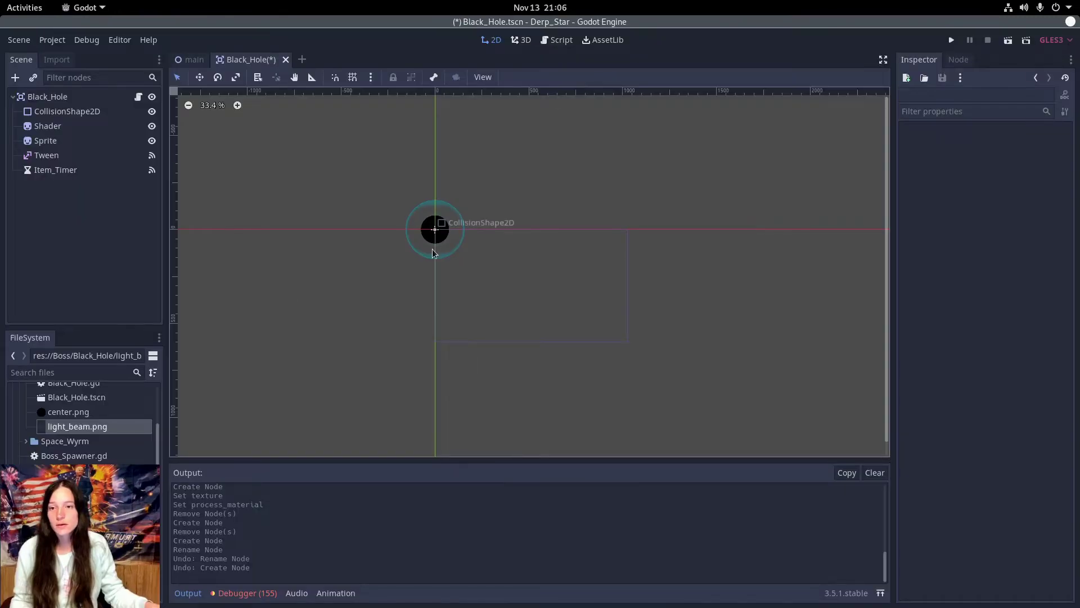
Add a Particles2D child node to Black_Hole and rename it Light_Beams.
right_click(52, 100)
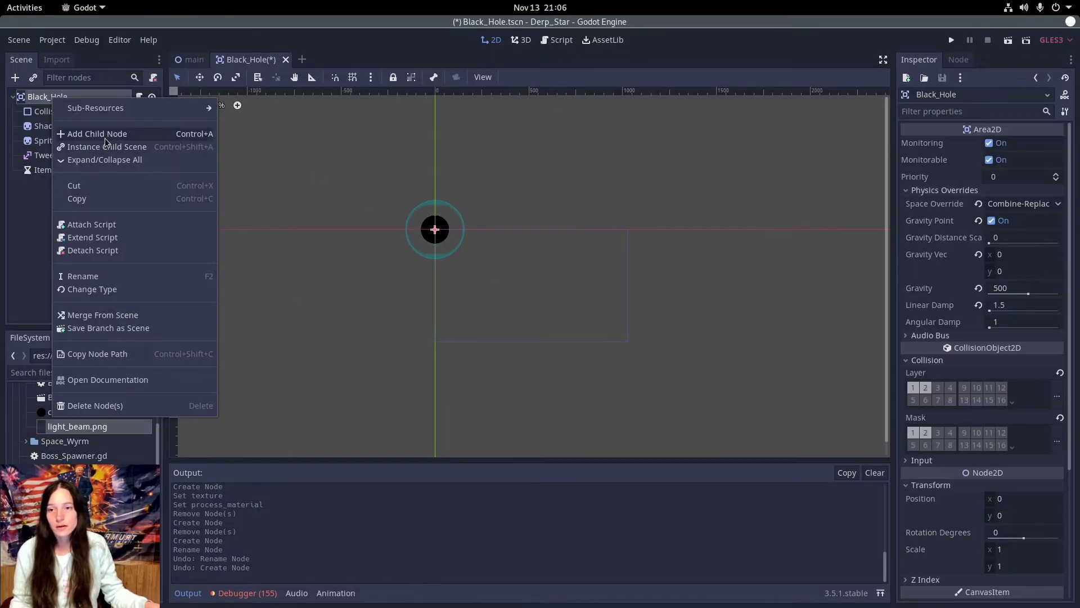
left_click(84, 135)
double_click(449, 245)
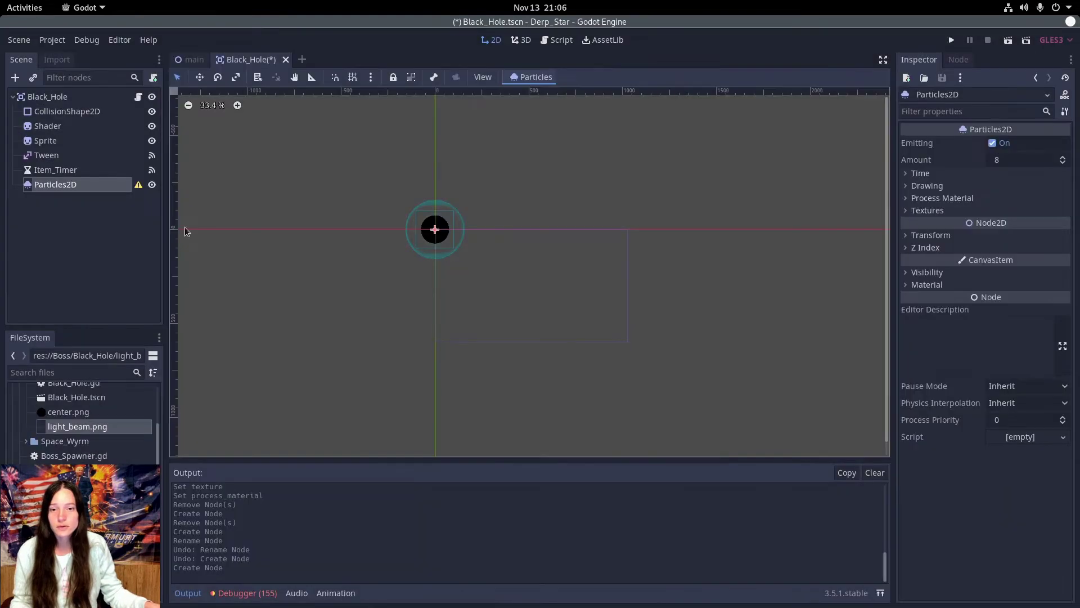
double_click(61, 187)
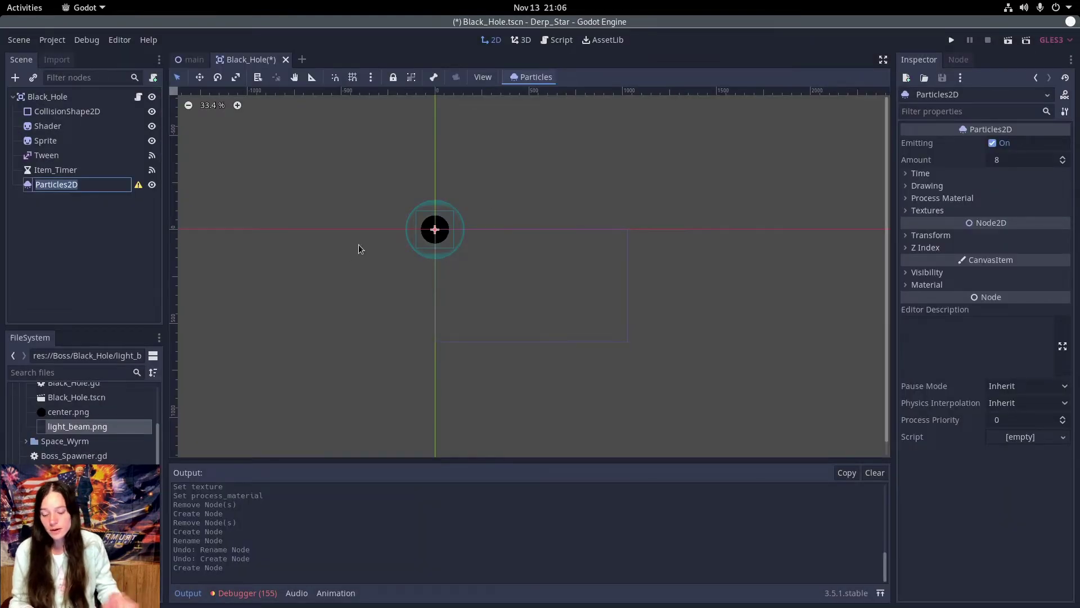
type("Light_B")
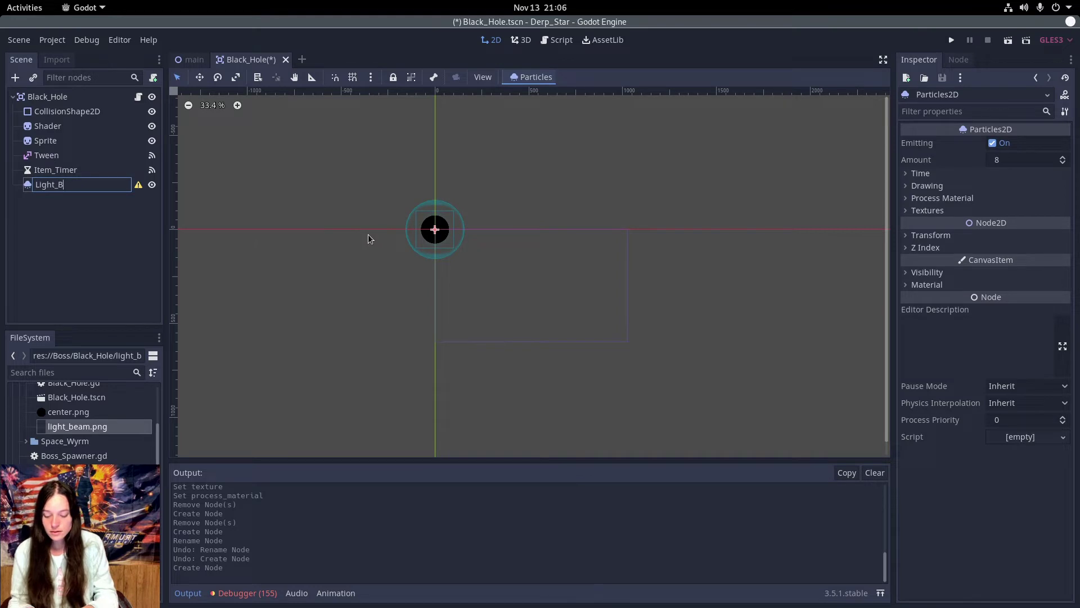
type("eams")
key("Return")
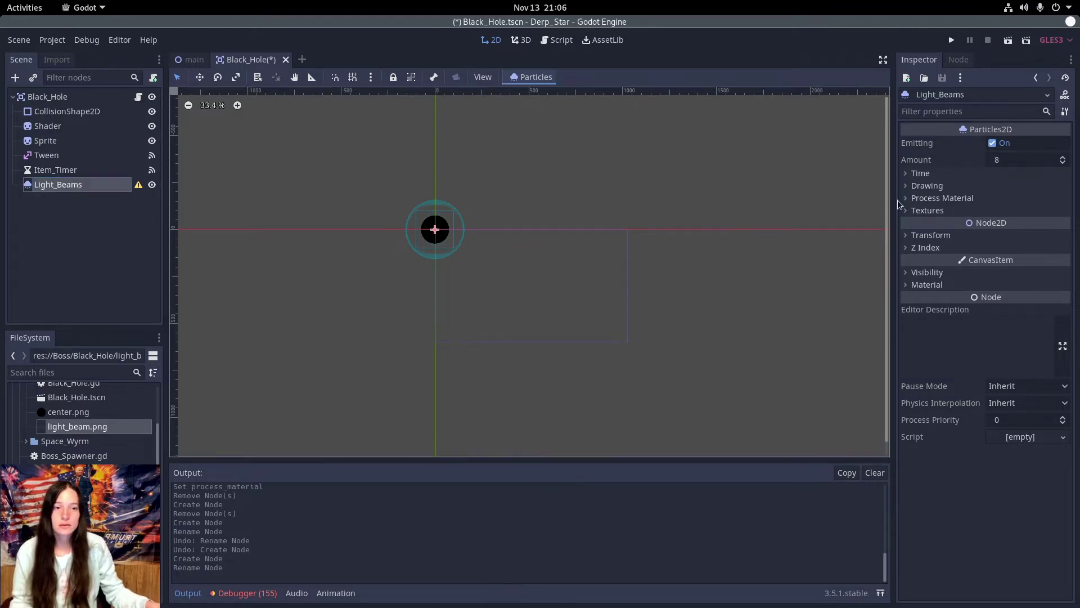
Assign light_beam.png as the Light_Beams texture and create a new ParticlesMaterial as its process material.
left_click(945, 213)
left_click_drag(84, 426, 1012, 225)
left_click(937, 198)
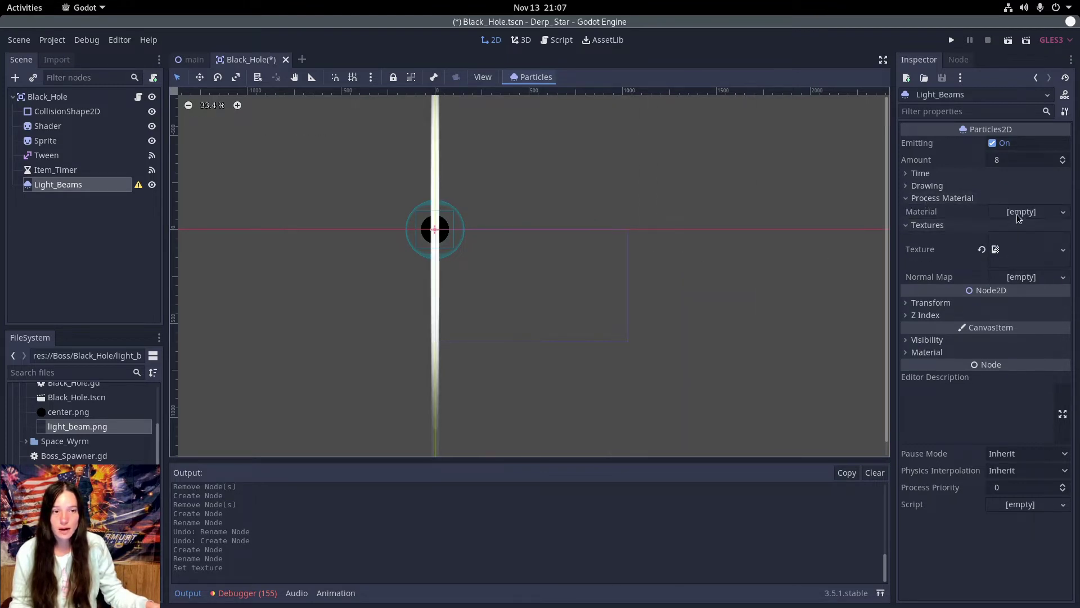
left_click(1017, 212)
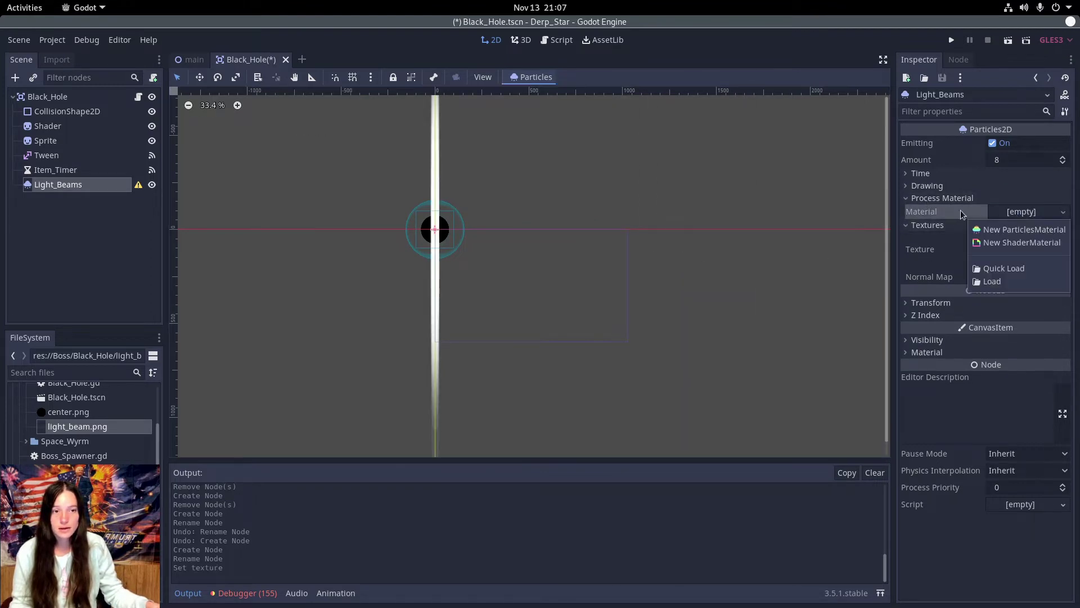
left_click(1025, 231)
left_click(1034, 218)
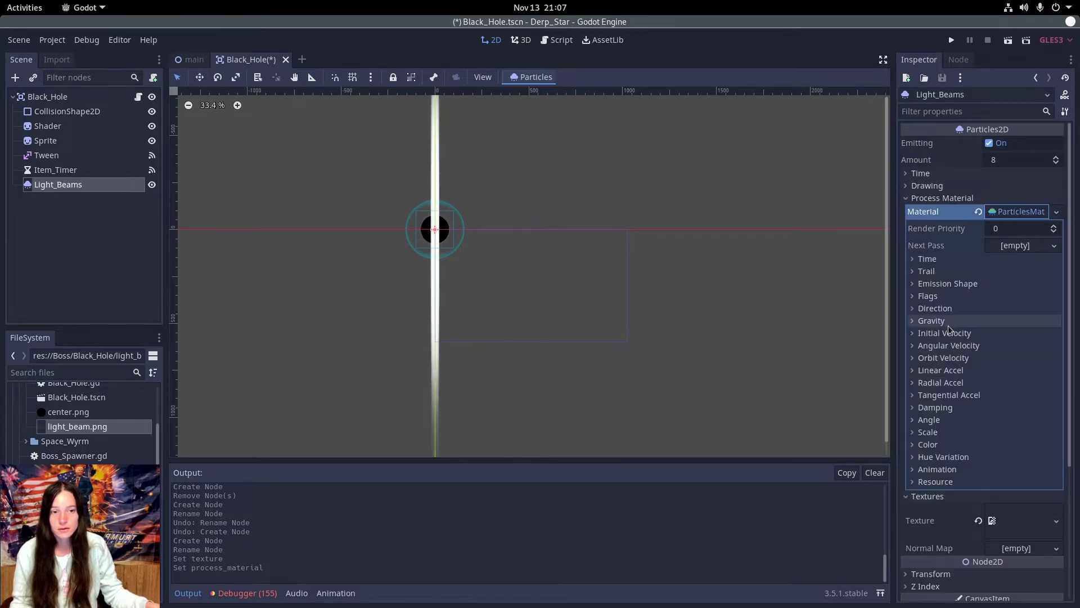
Set the particle material's Y gravity to 0.
left_click(934, 322)
left_click(993, 349)
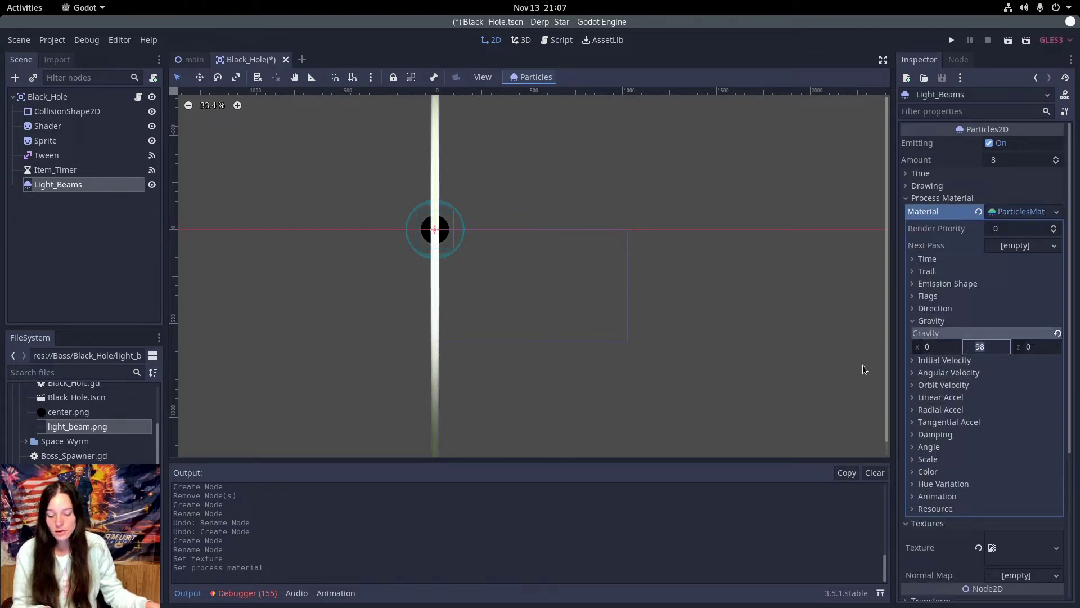
type("0")
key("Return")
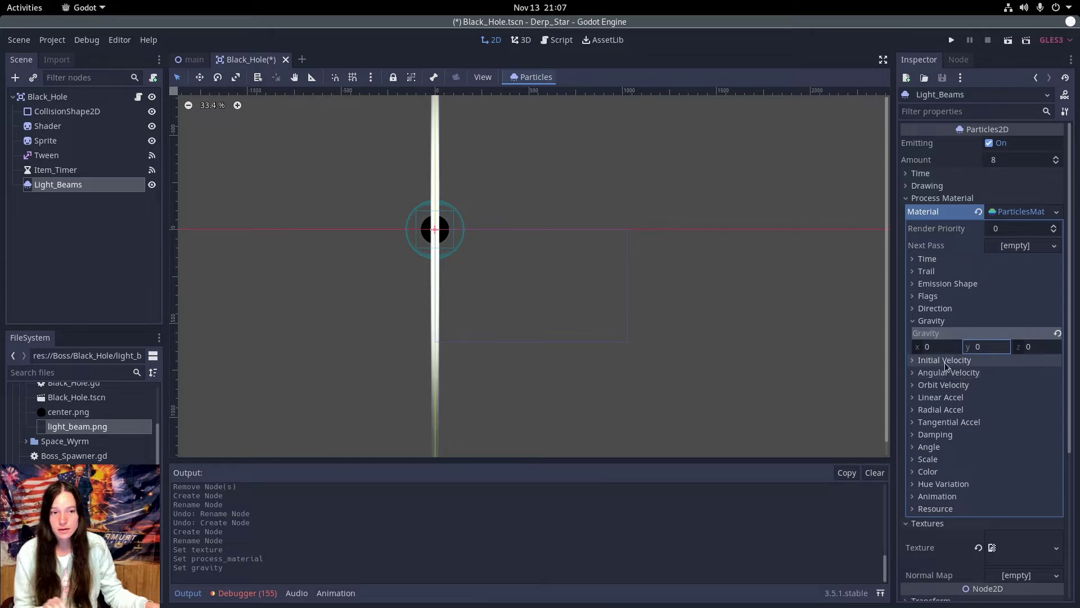
Set the particles' initial velocity to 250 with a velocity randomness of 0.2.
left_click(945, 361)
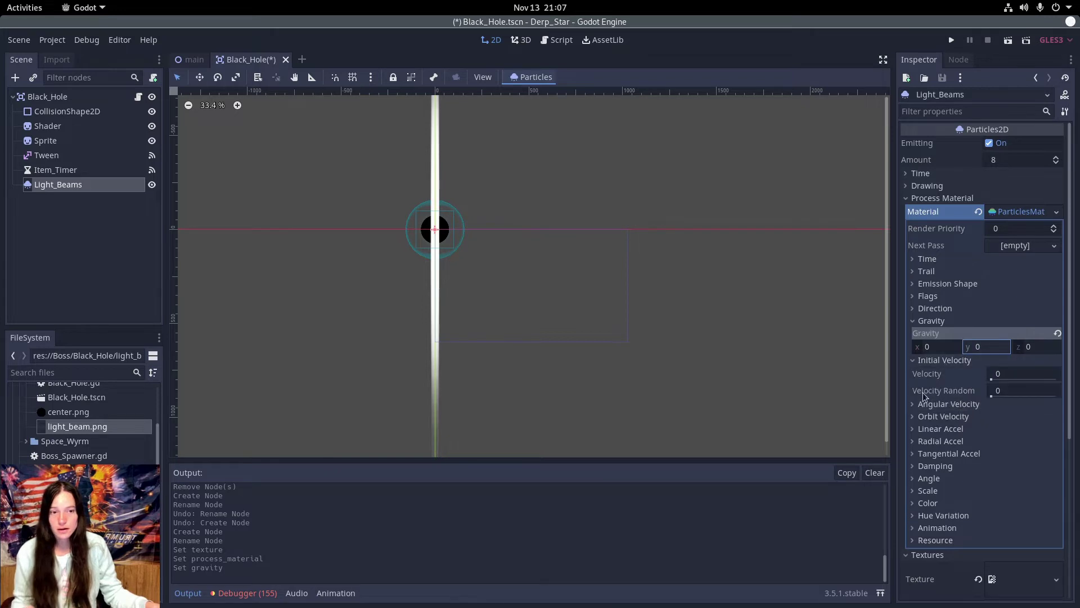
left_click(1007, 375)
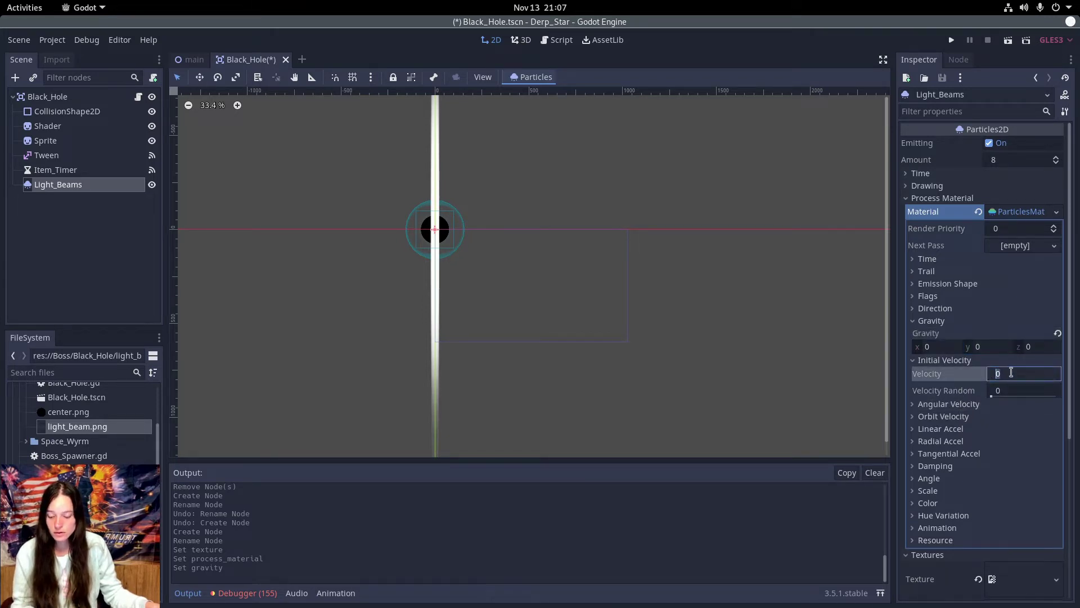
type("250")
key("Return")
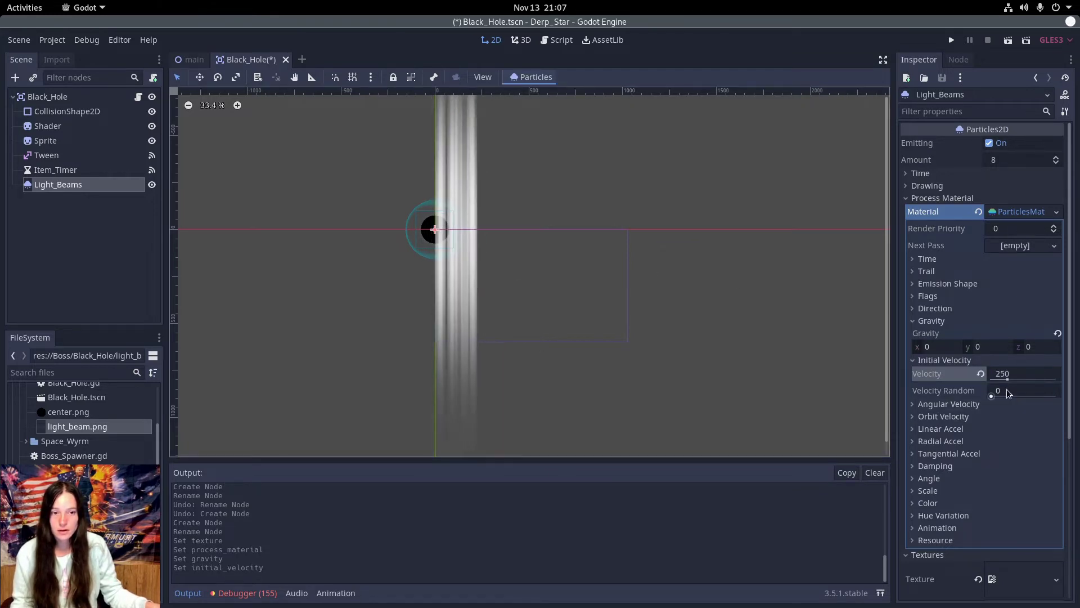
left_click_drag(992, 396, 1003, 398)
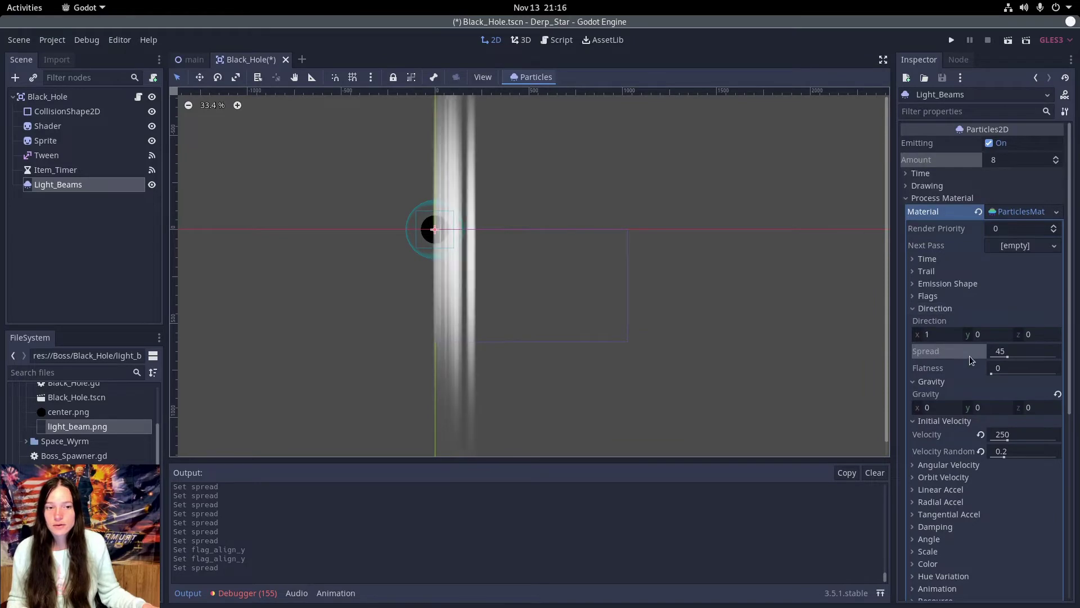
Set the particles' direction spread to 180 and enable the Align Y flag.
left_click_drag(1007, 355, 1073, 351)
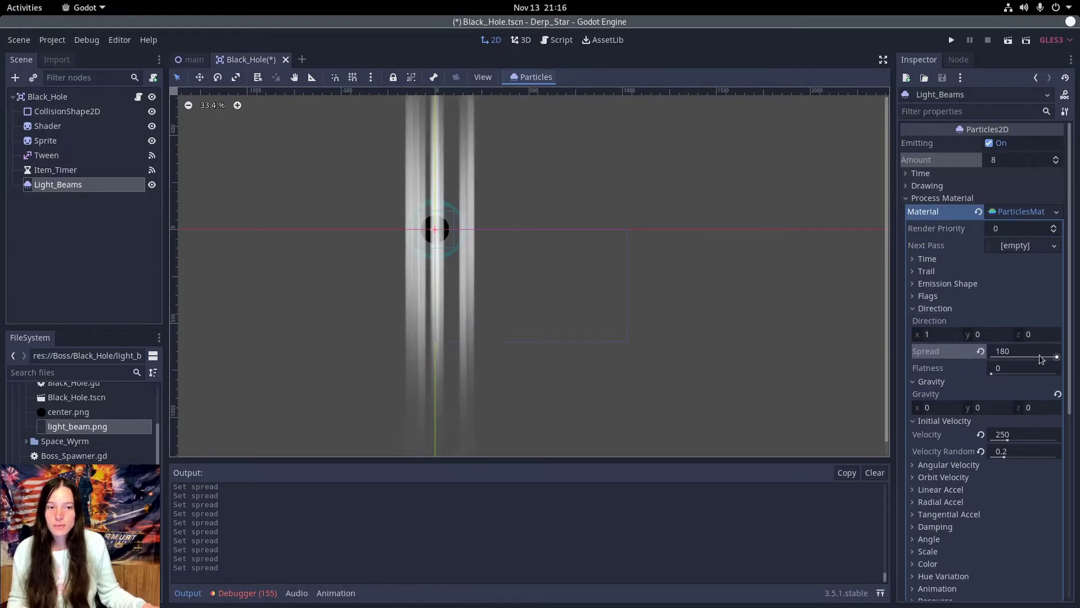
left_click(935, 295)
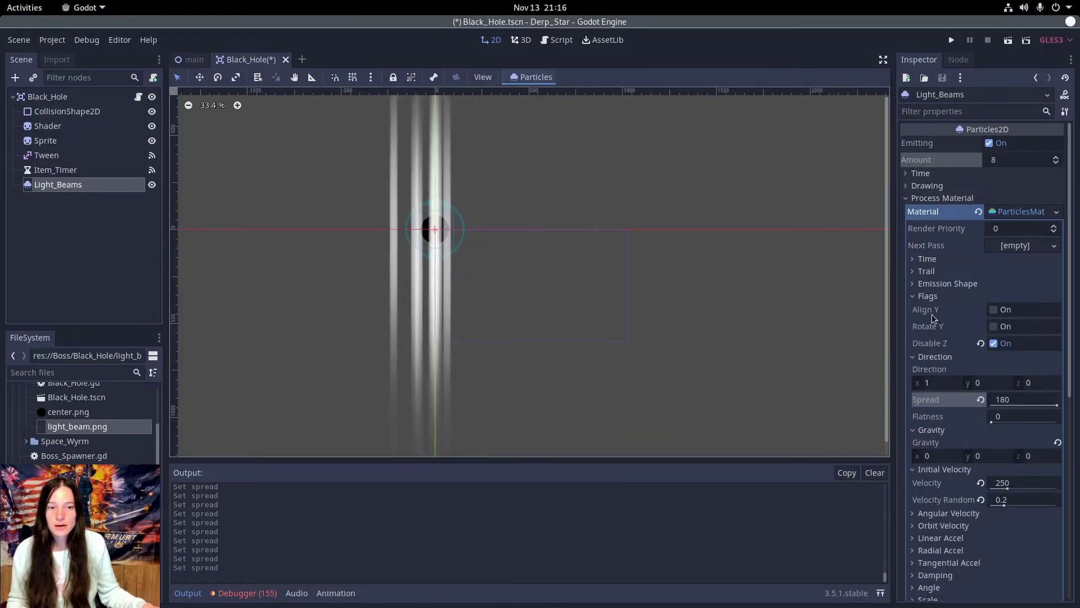
left_click(993, 310)
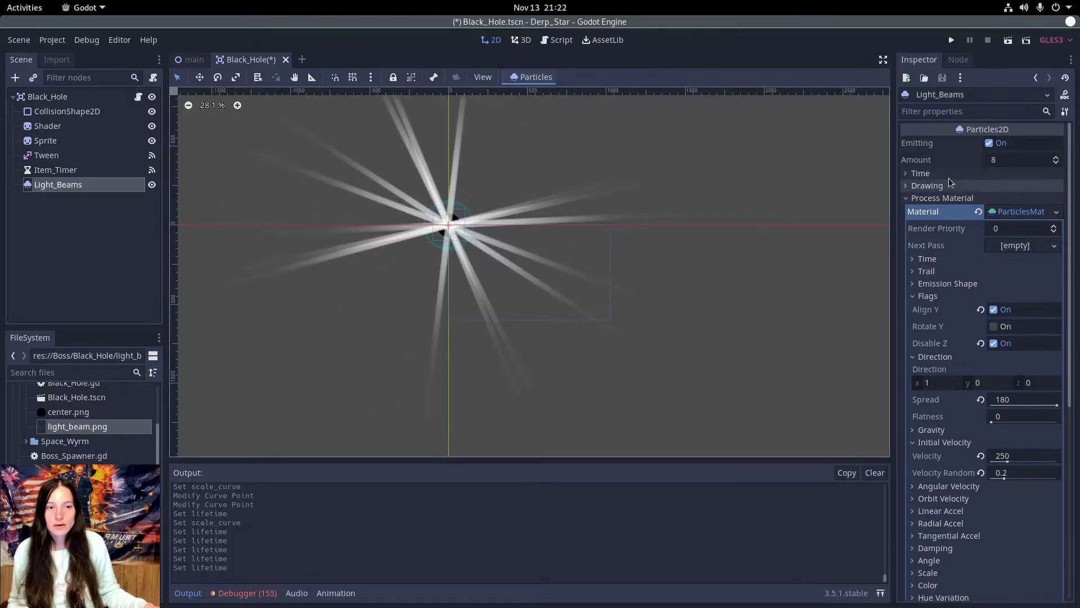
Set the Light_Beams particle lifetime to 5.
left_click(1007, 173)
left_click(1009, 187)
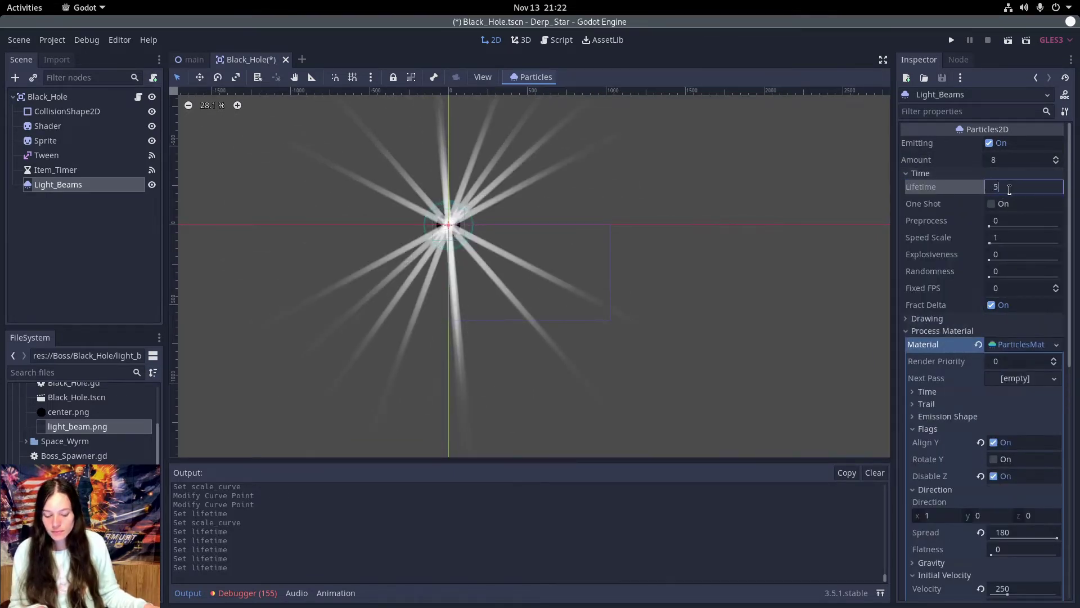
scroll(949, 411, "down", 3)
scroll(945, 422, "down", 1)
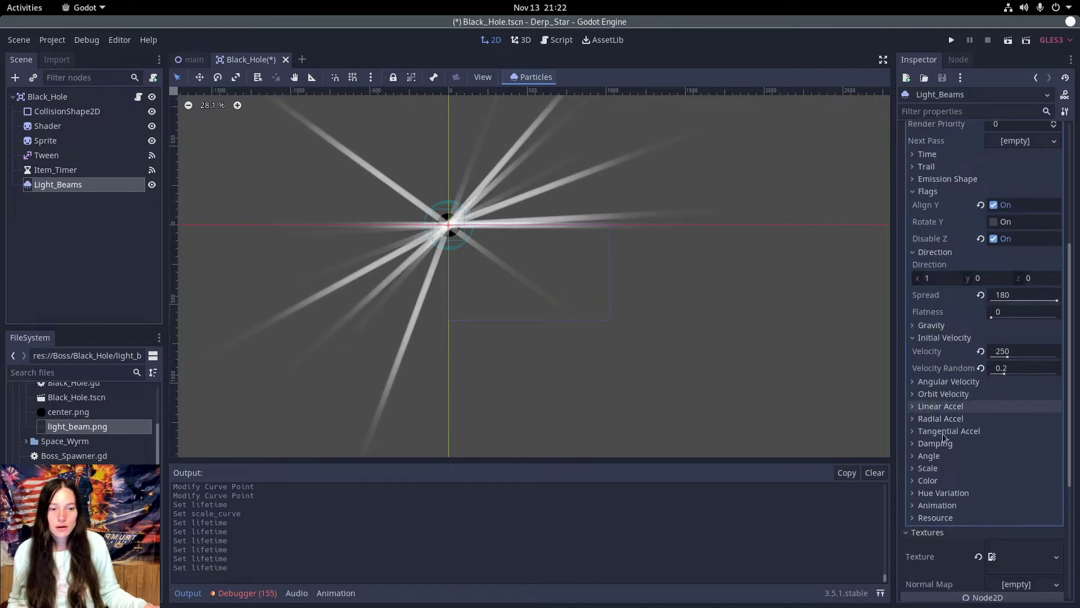
Add a CurveTexture as the particle material's scale curve and lower the curve's starting point to near 0.
left_click(943, 467)
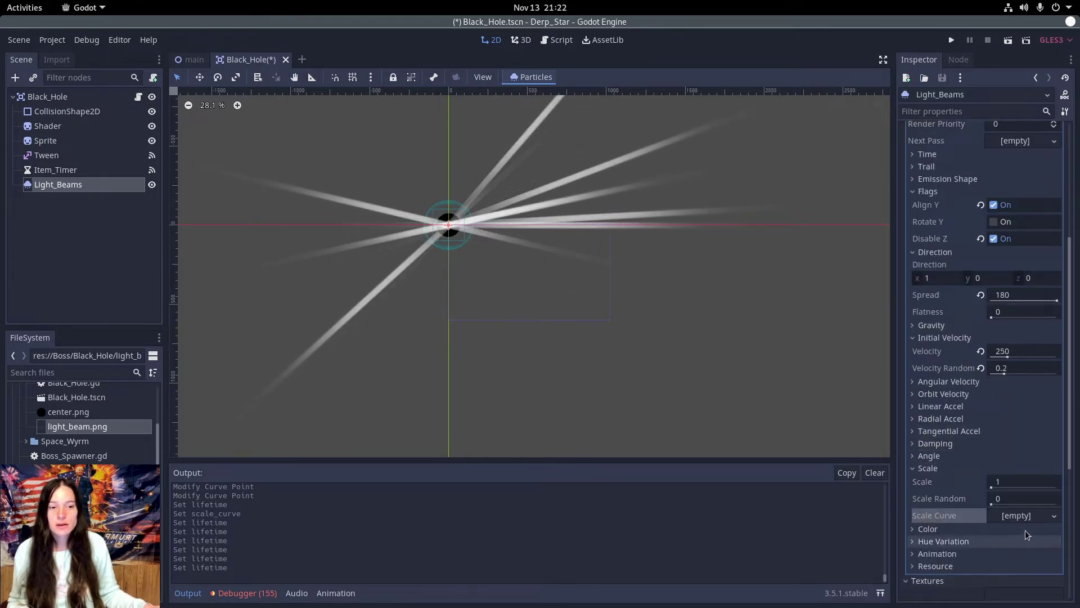
left_click(1021, 515)
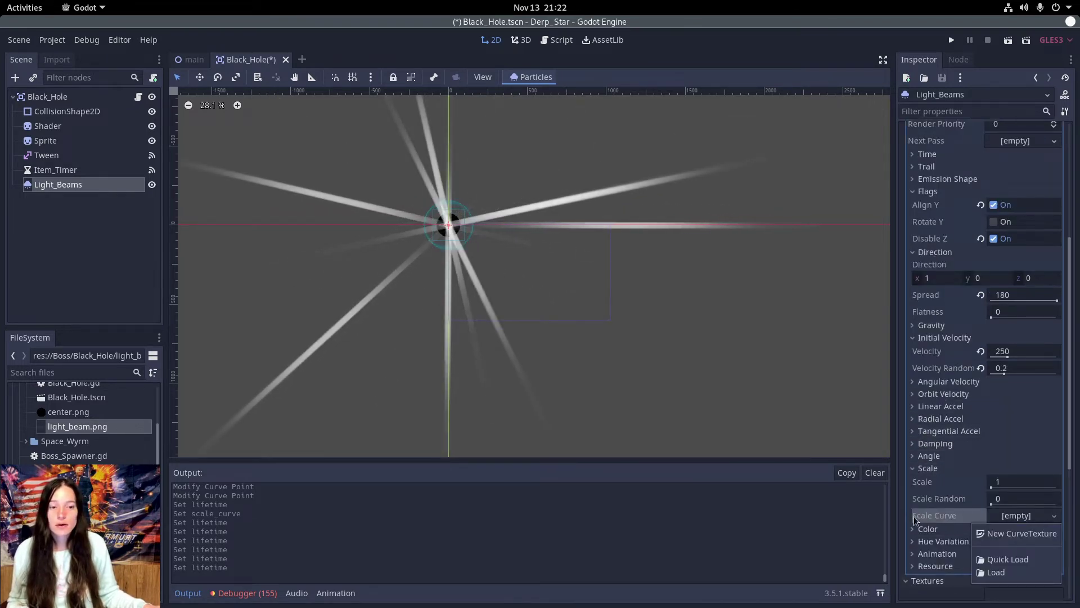
left_click(1028, 533)
left_click(1023, 557)
scroll(993, 541, "down", 3)
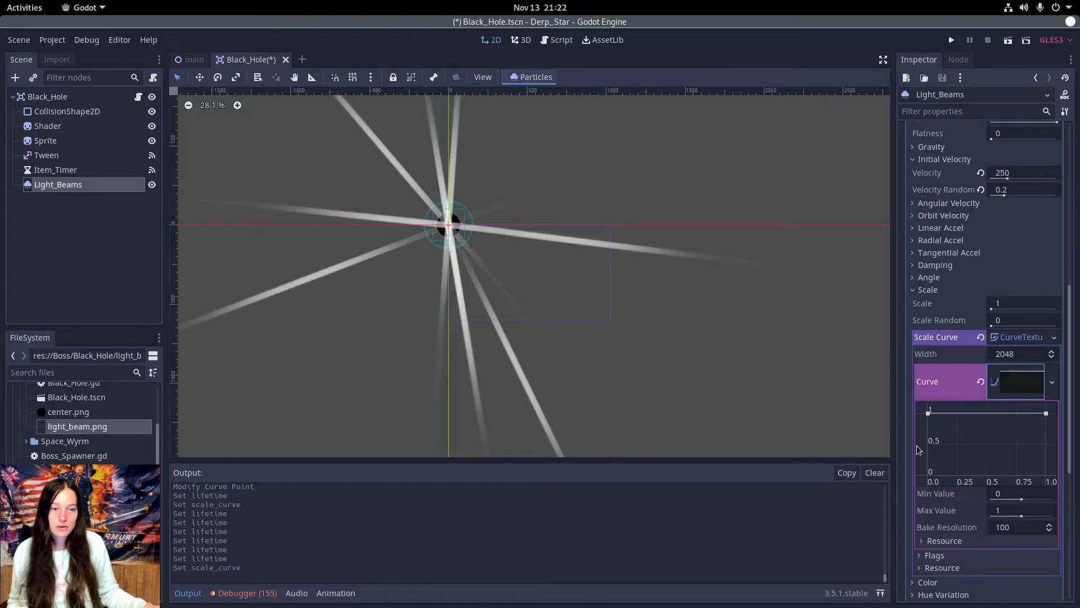
left_click_drag(927, 413, 918, 462)
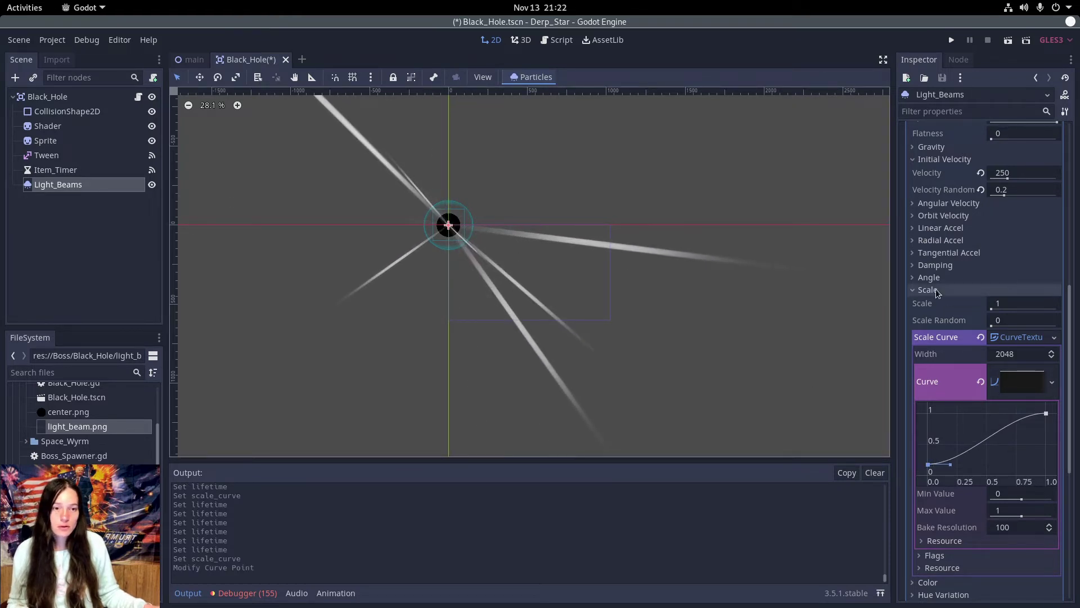
Add a GradientTexture with a new gradient as the particle material's color ramp.
scroll(928, 380, "up", 3)
scroll(928, 380, "down", 3)
scroll(942, 399, "down", 4)
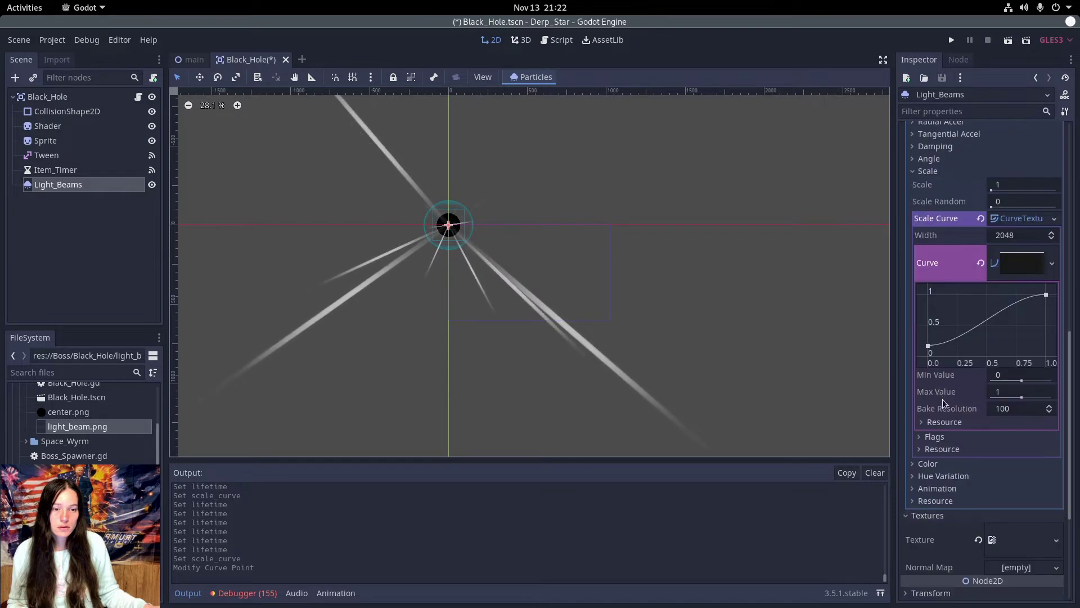
left_click(934, 466)
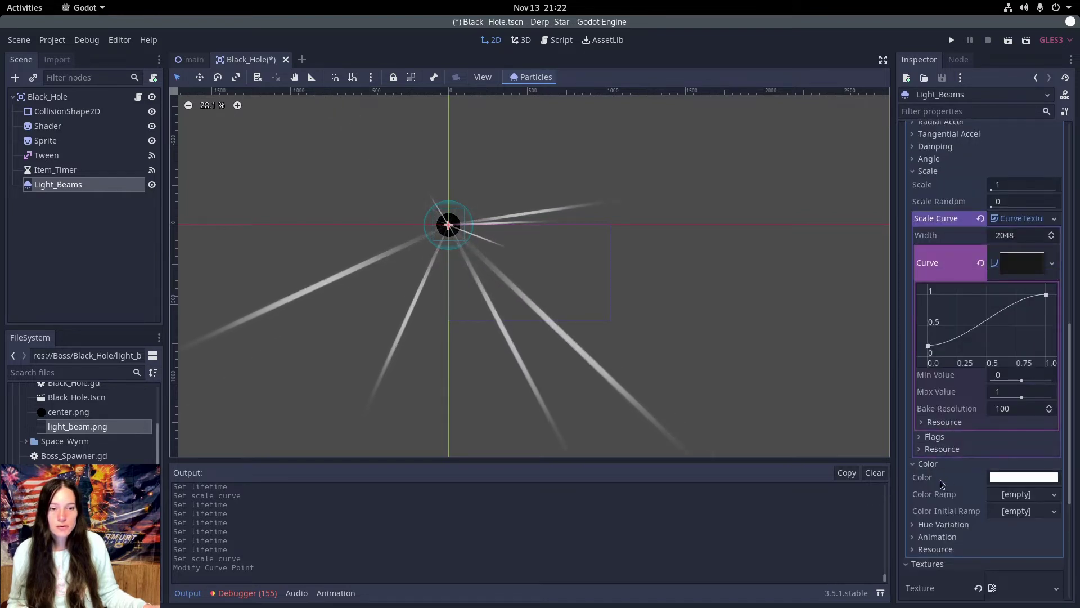
left_click(1026, 494)
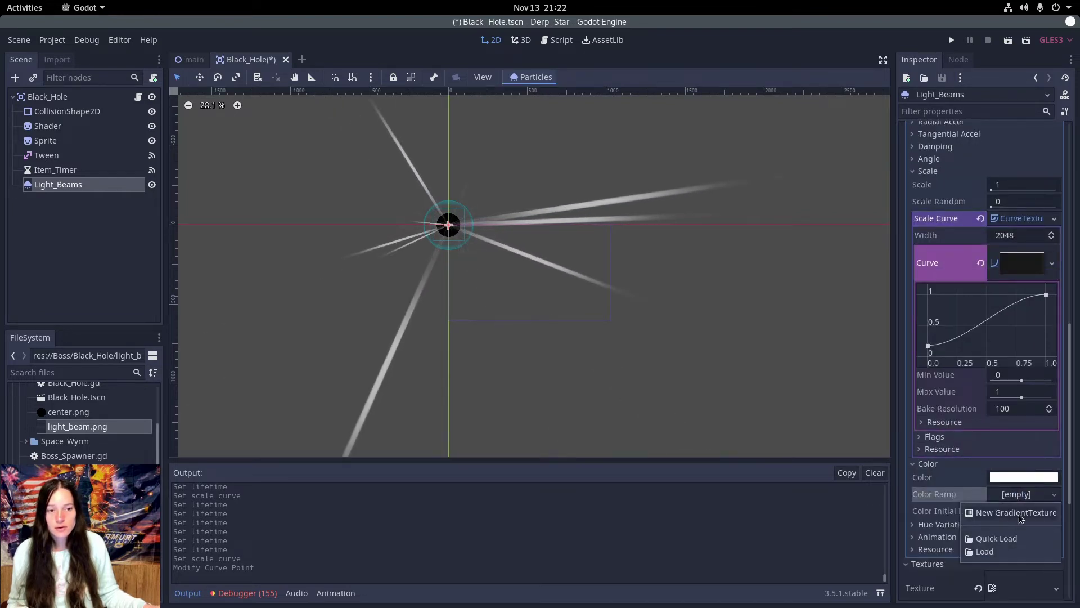
left_click(1012, 512)
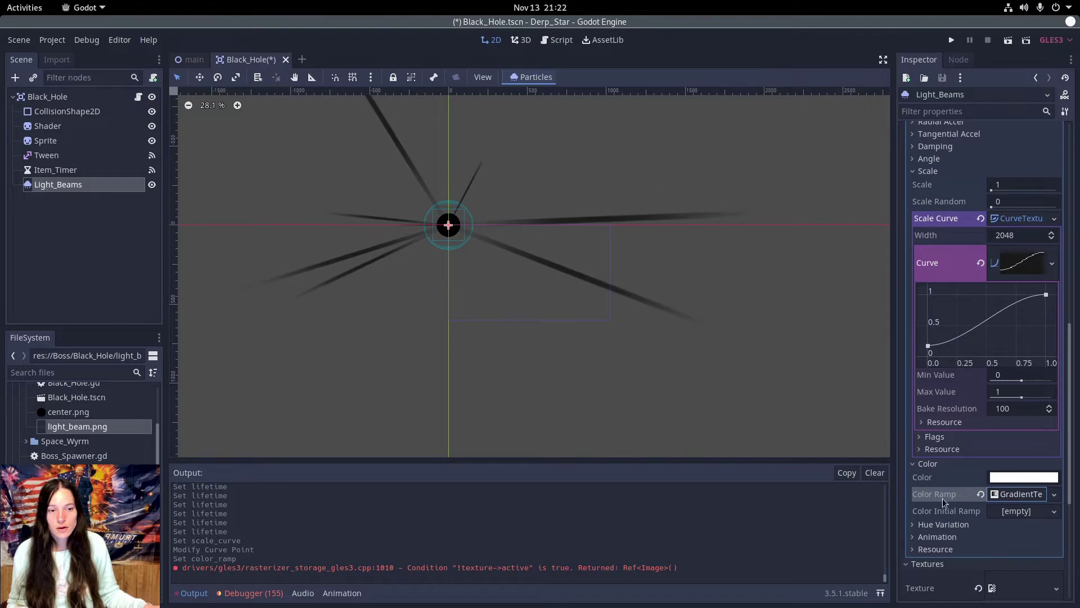
left_click(1014, 494)
left_click(1026, 511)
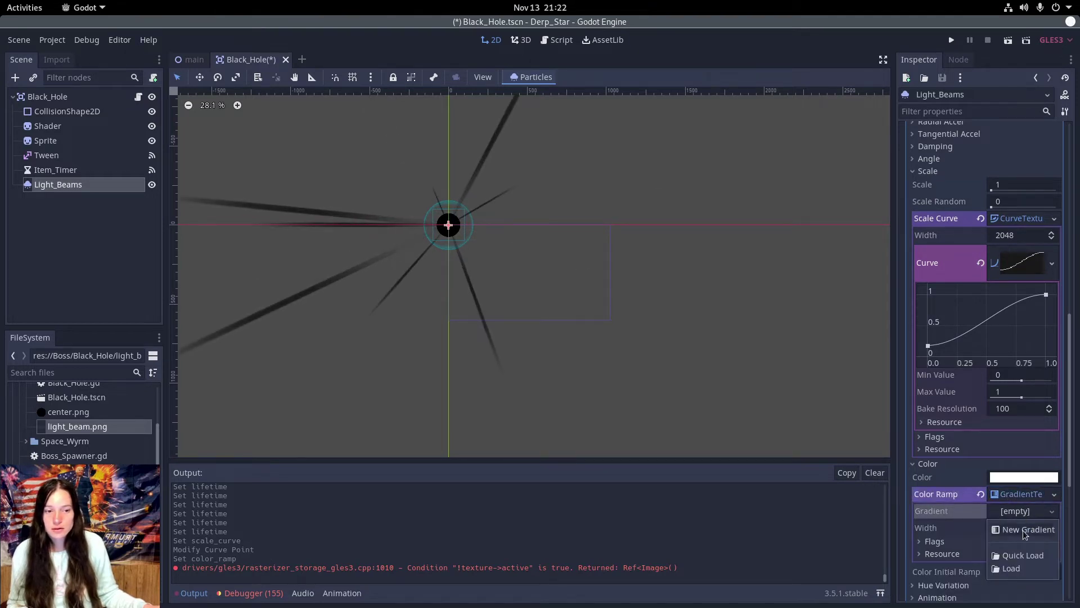
left_click(1025, 530)
left_click(1012, 510)
scroll(968, 512, "down", 1)
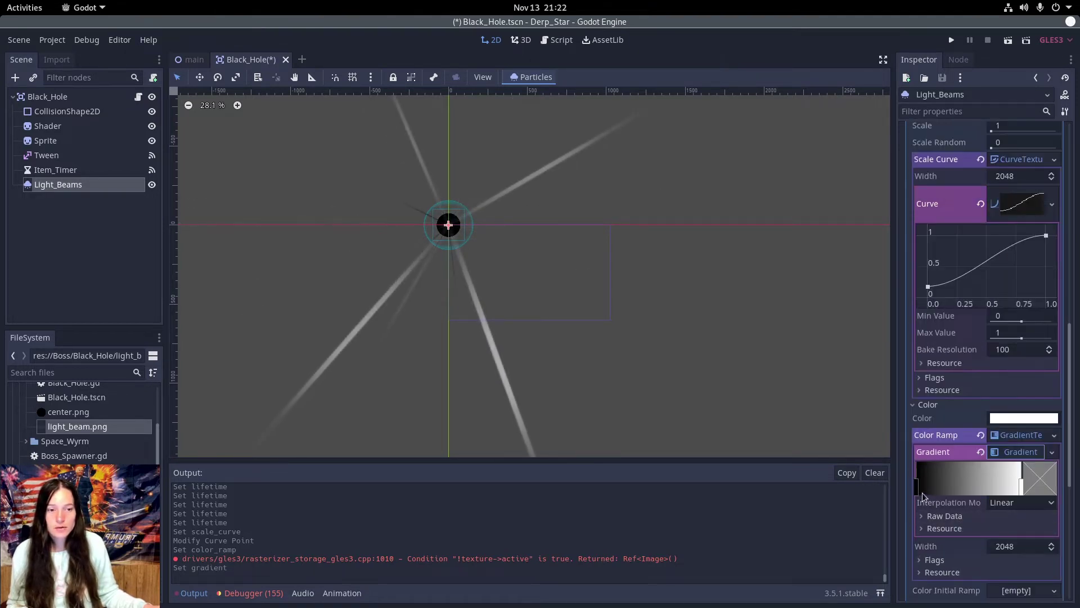
Make the color ramp's gradient fade from opaque white at the start to fully transparent white at the end.
left_click(918, 487)
double_click(918, 487)
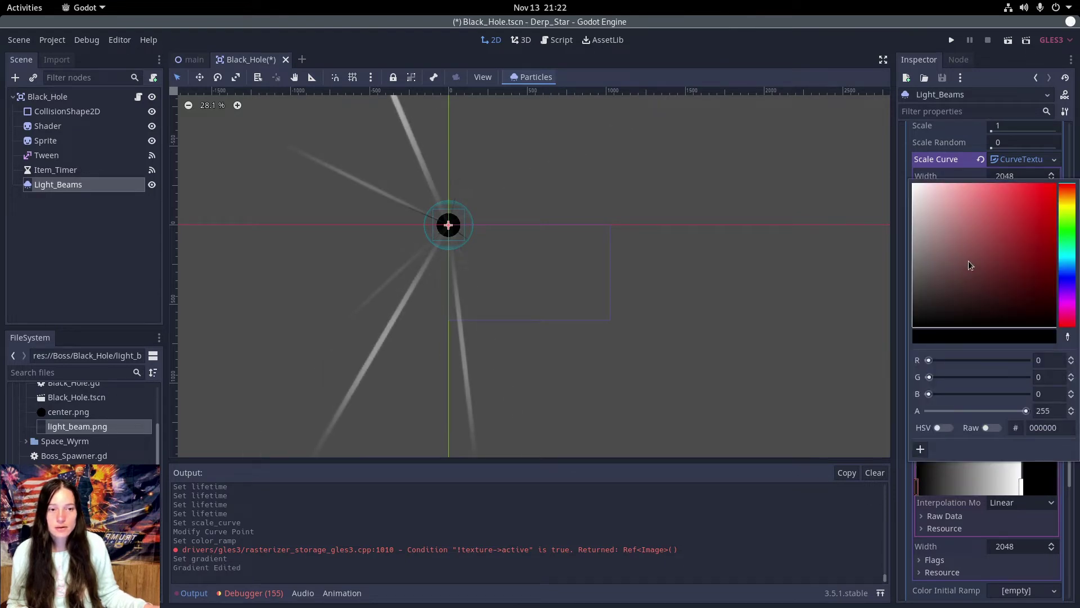
left_click_drag(969, 261, 745, 90)
left_click(1009, 480)
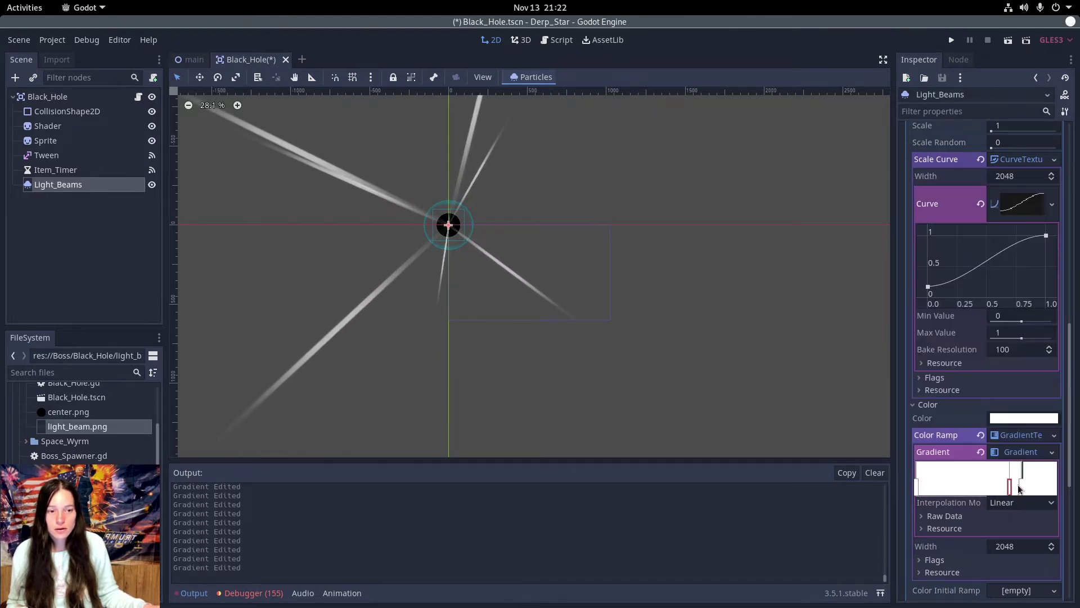
double_click(1022, 487)
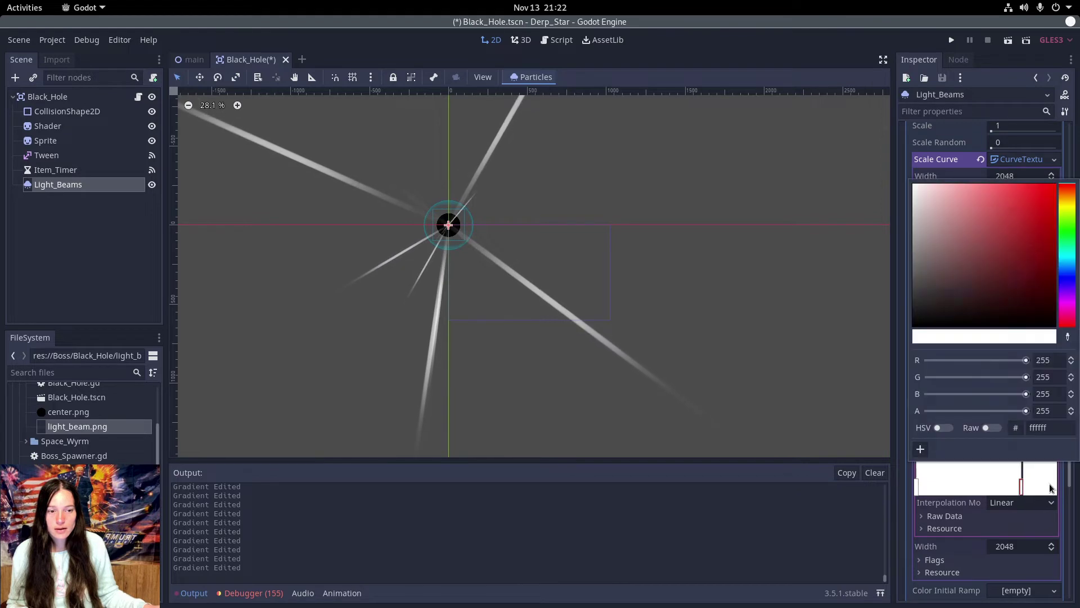
left_click_drag(1025, 411, 859, 411)
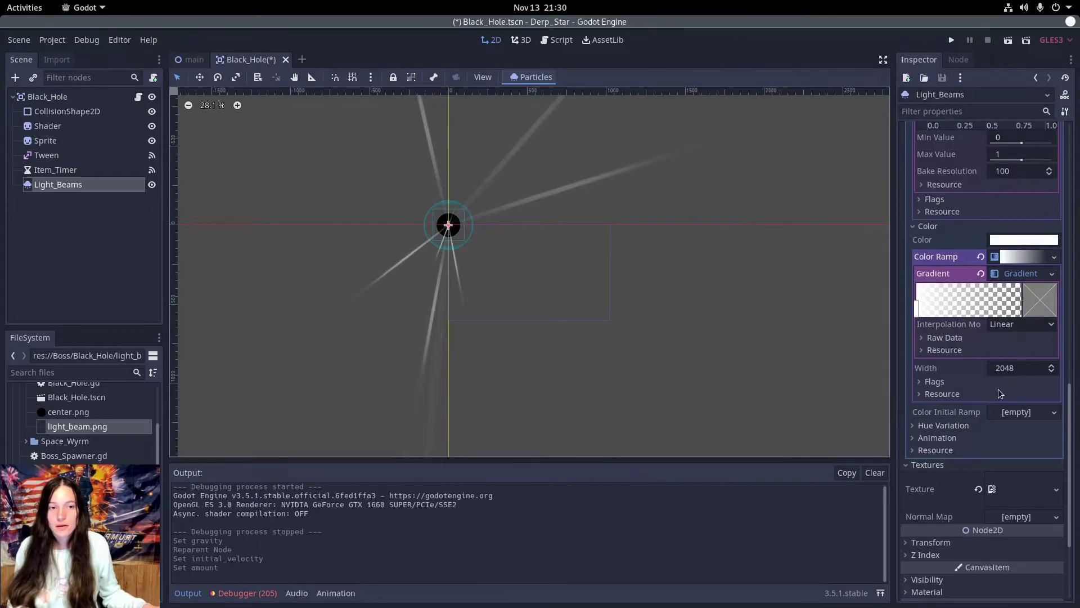
Set the initial velocity of the Light_Beams particles to 500.
left_click(998, 389)
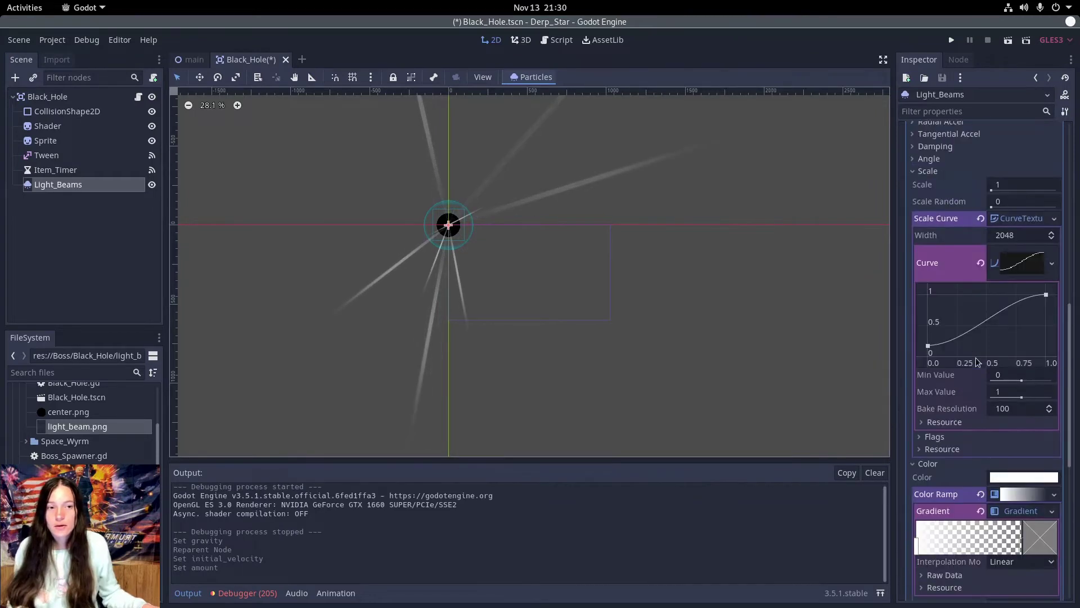
scroll(1013, 269, "up", 5)
left_click(1019, 234)
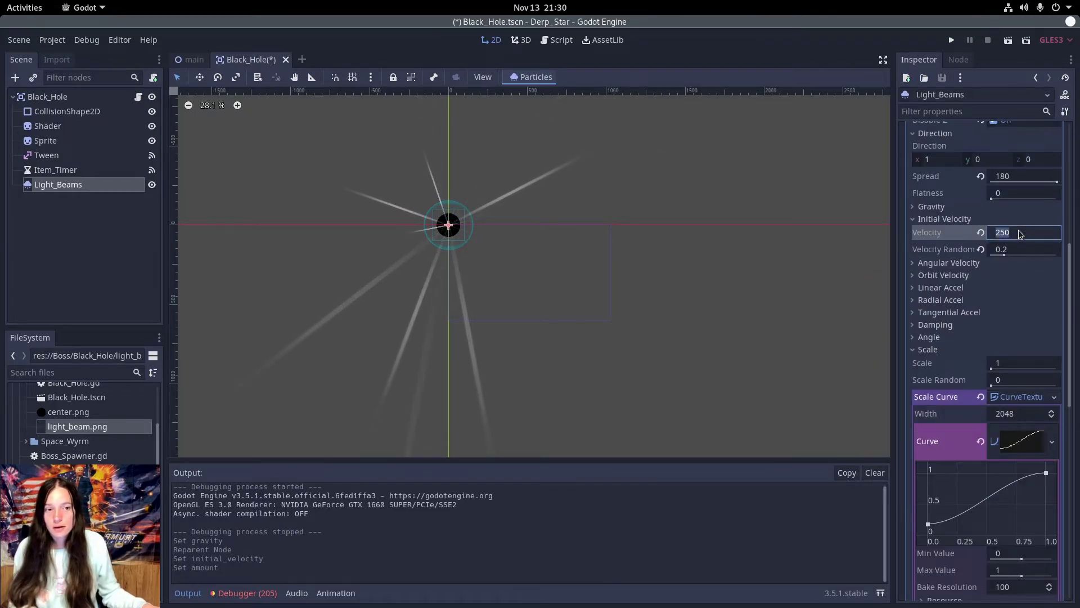
type("500")
key("Return")
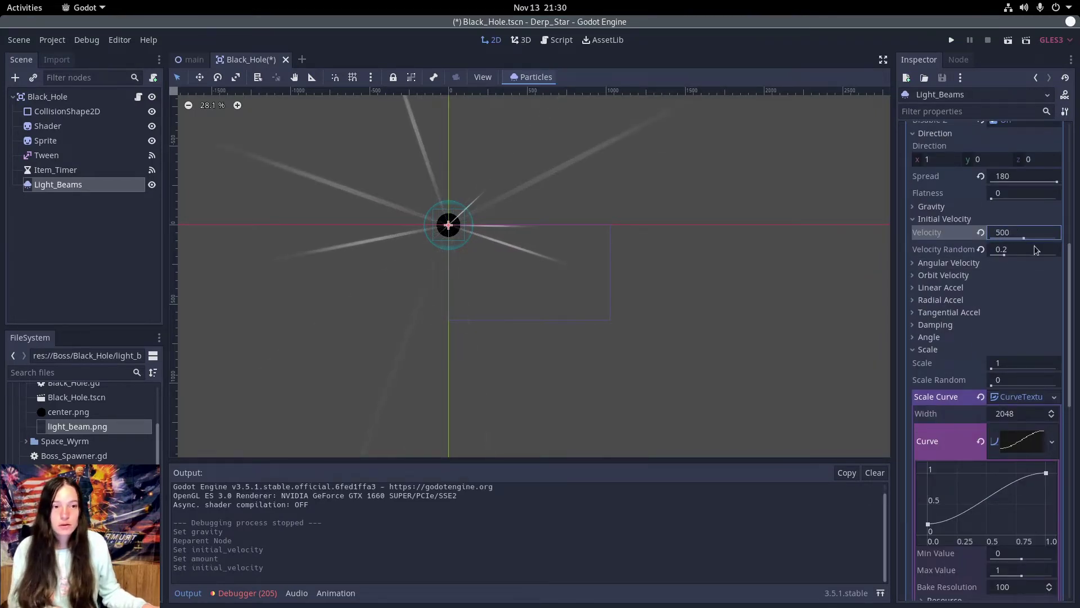
Set the Light_Beams particle amount to 100.
scroll(1007, 166, "up", 10)
left_click(1007, 162)
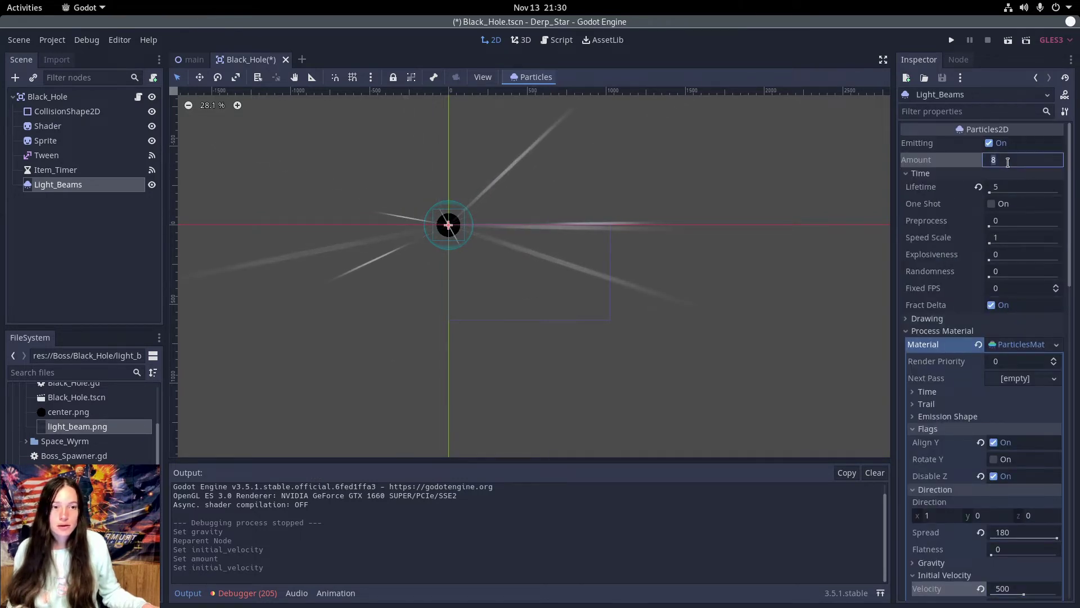
key("Return")
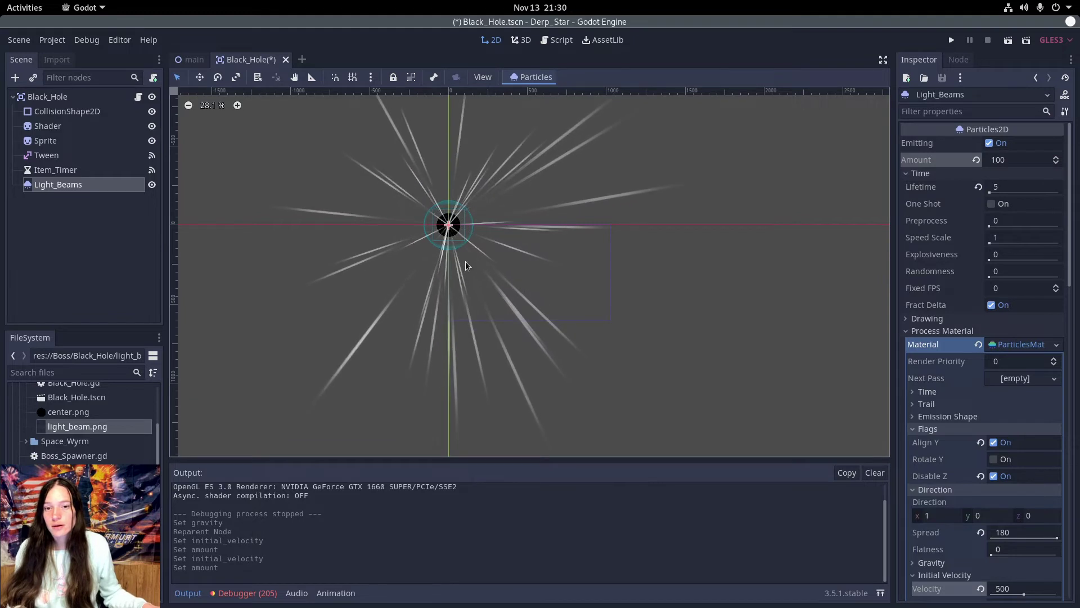
Test the light beams in the running game and move the Light_Beams node to be the first child of Black_Hole.
key("F5")
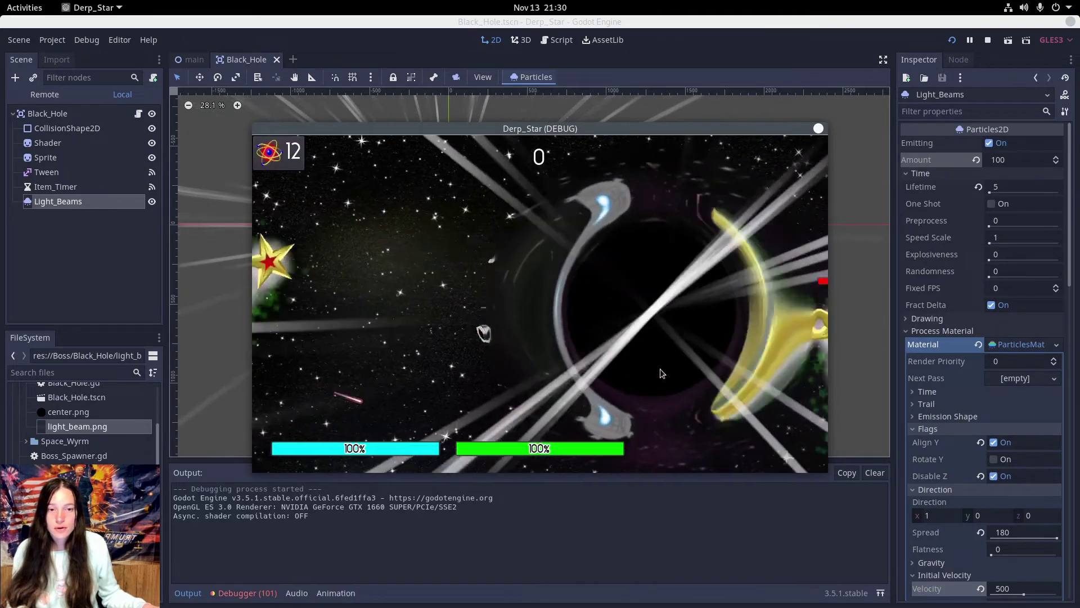
left_click(818, 129)
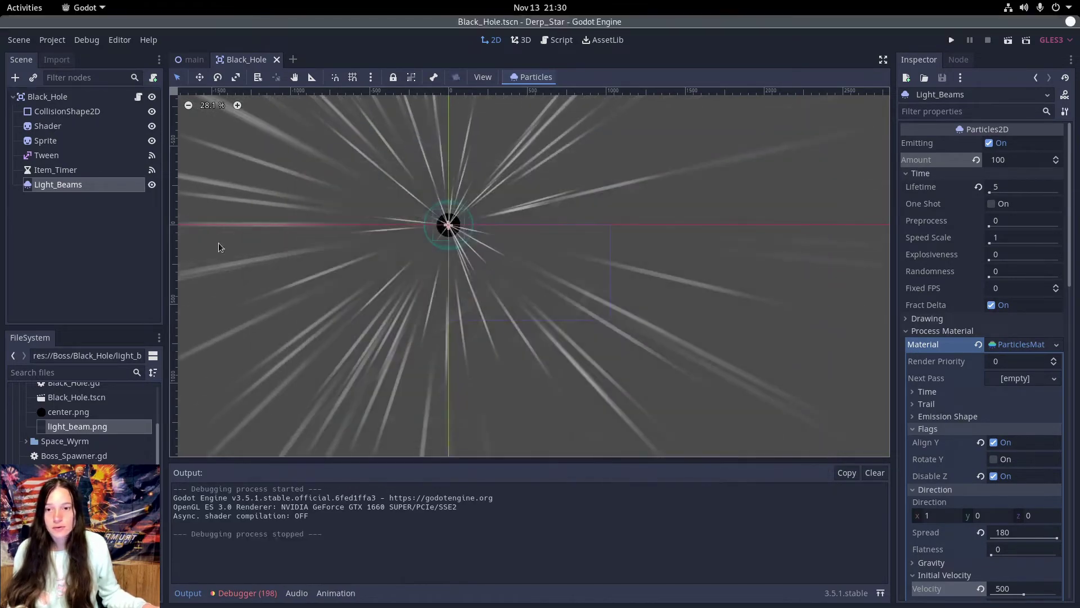
left_click_drag(48, 185, 51, 103)
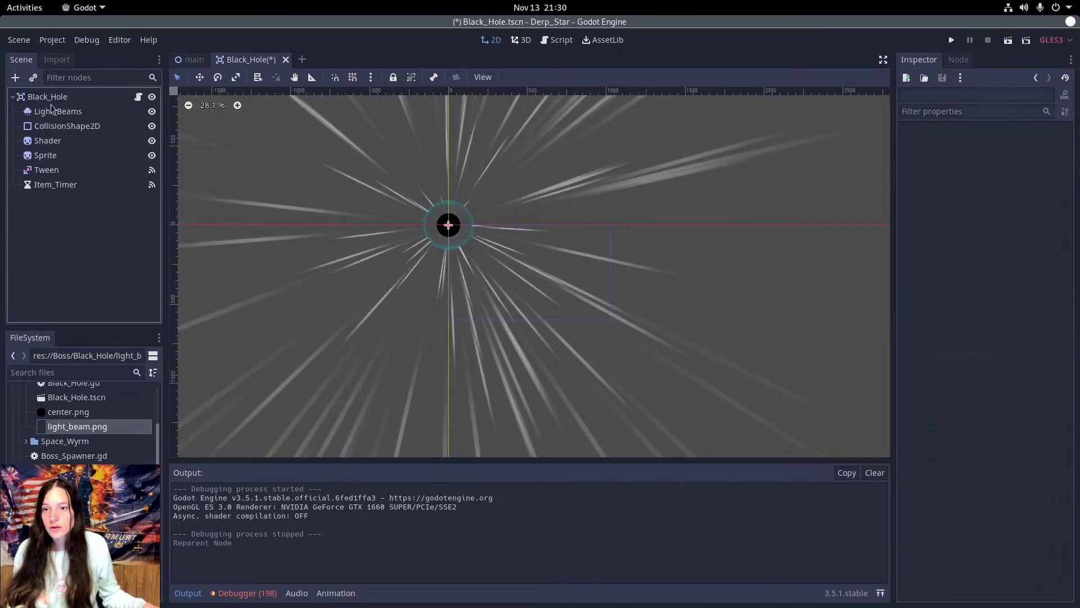
Run the game maximized and restart the level to playtest the black hole boss with its light beams and item drops.
key("F6")
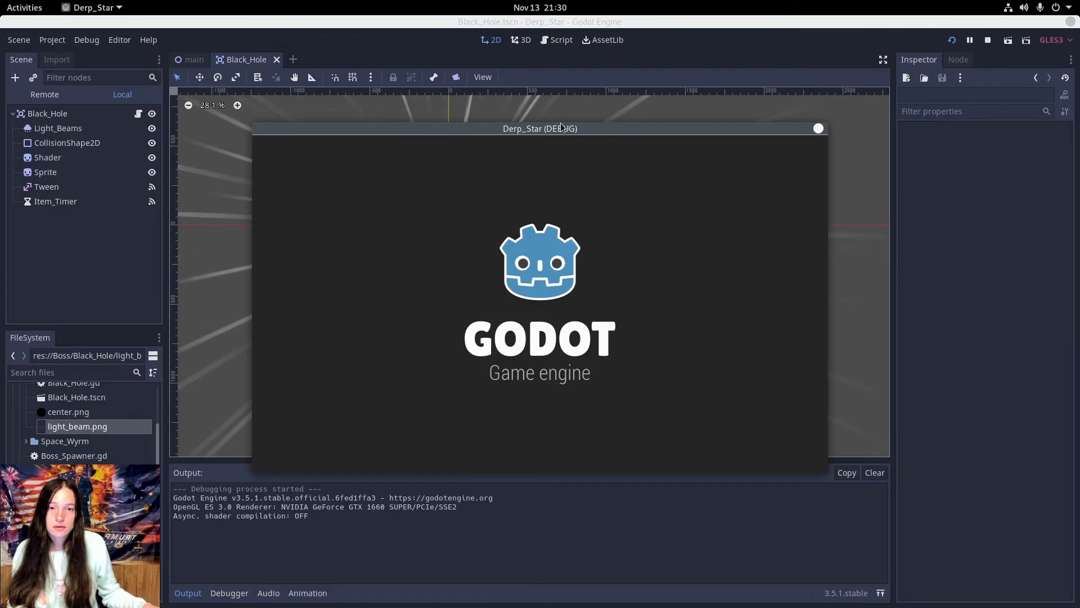
double_click(561, 128)
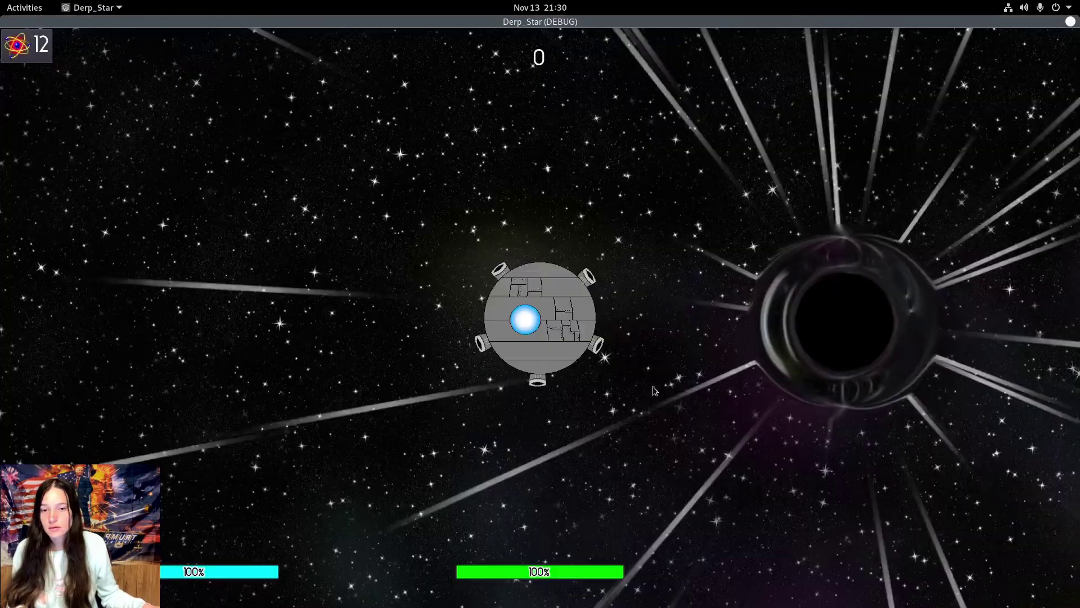
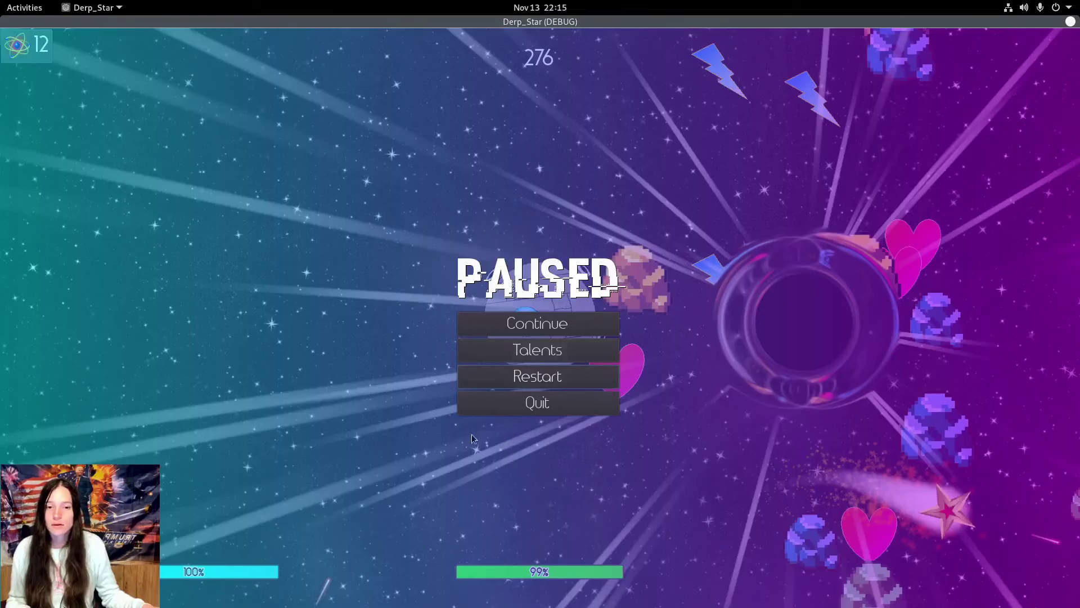
left_click(524, 384)
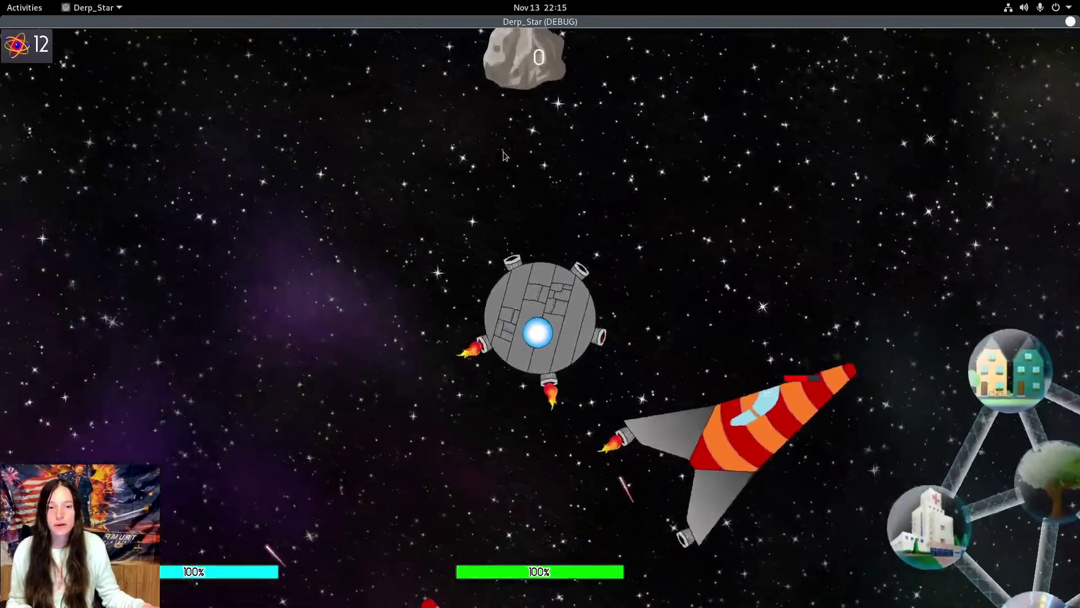
key("Escape")
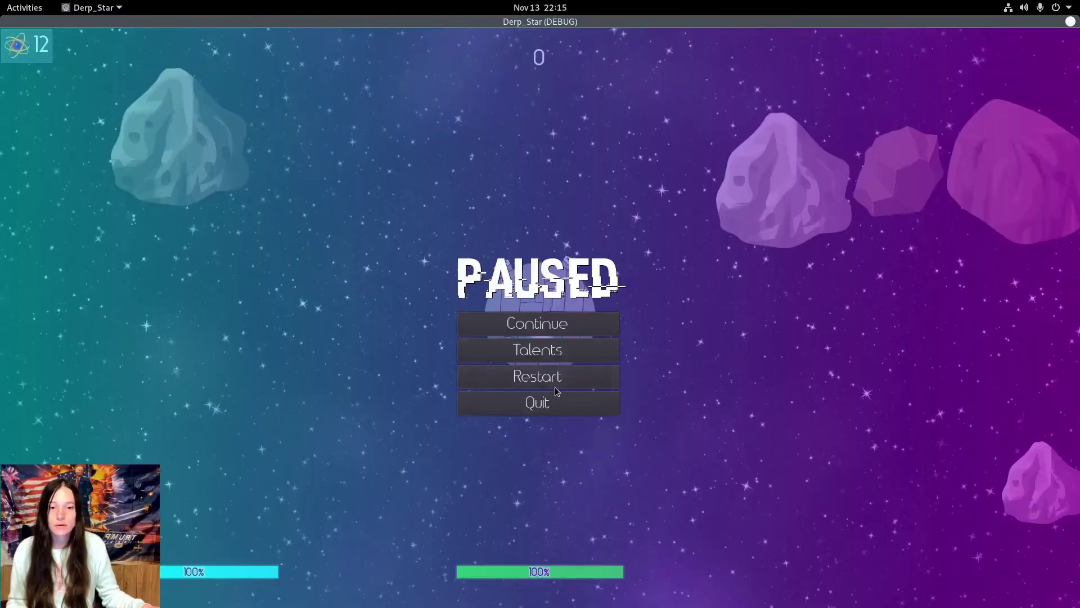
left_click(544, 382)
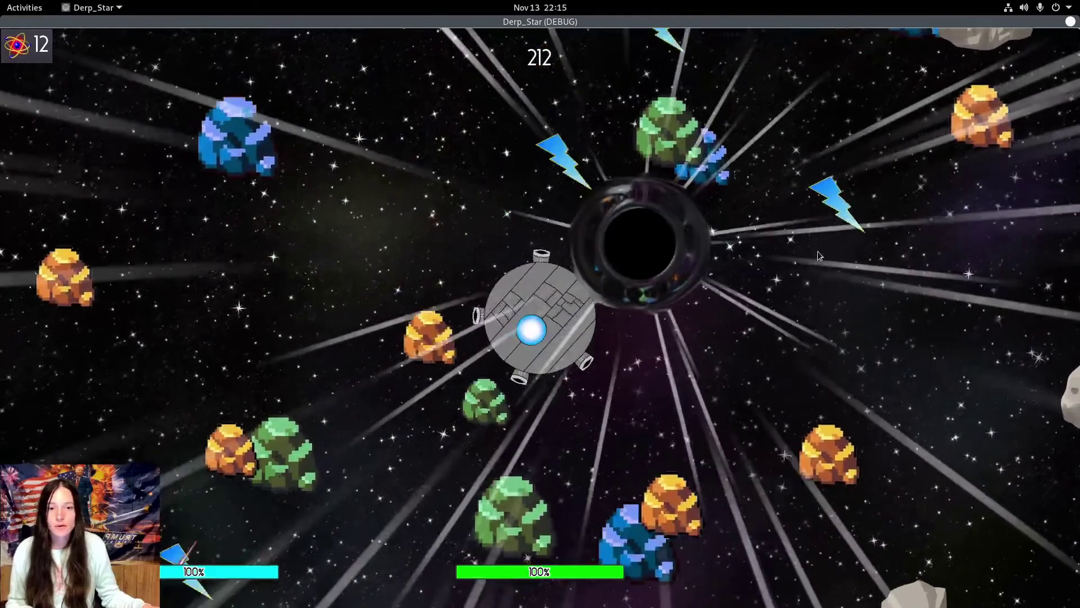
key("w")
mouse_move(751, 304)
left_mouse_down()
mouse_move(754, 312)
mouse_move(749, 268)
left_mouse_up()
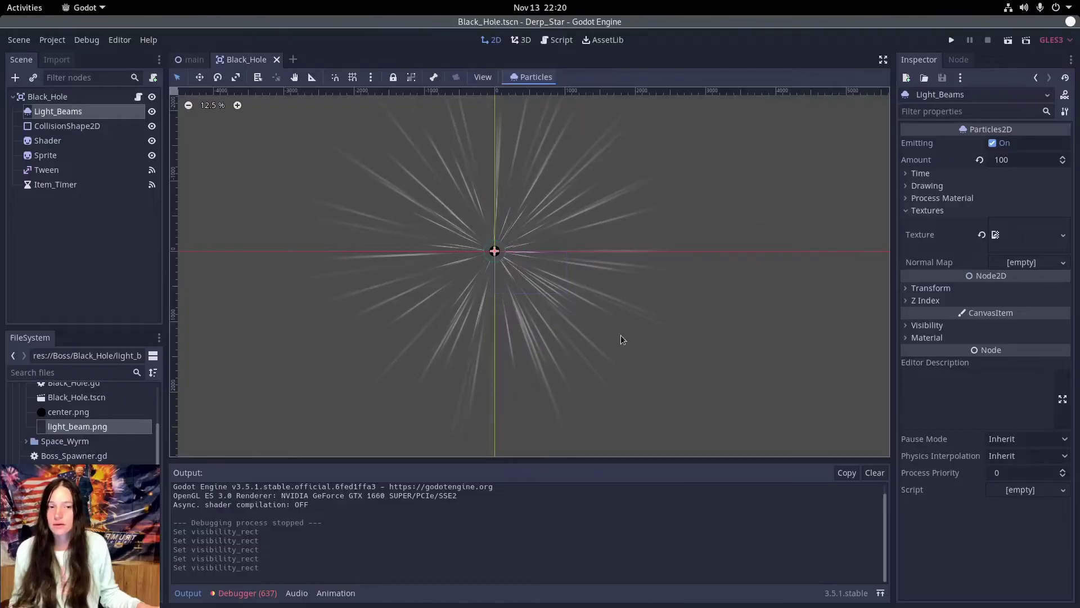
Set the Light_Beams particles' Visibility Rect to x -3000, y -3000, width 6000 and height 6000.
left_click(945, 198)
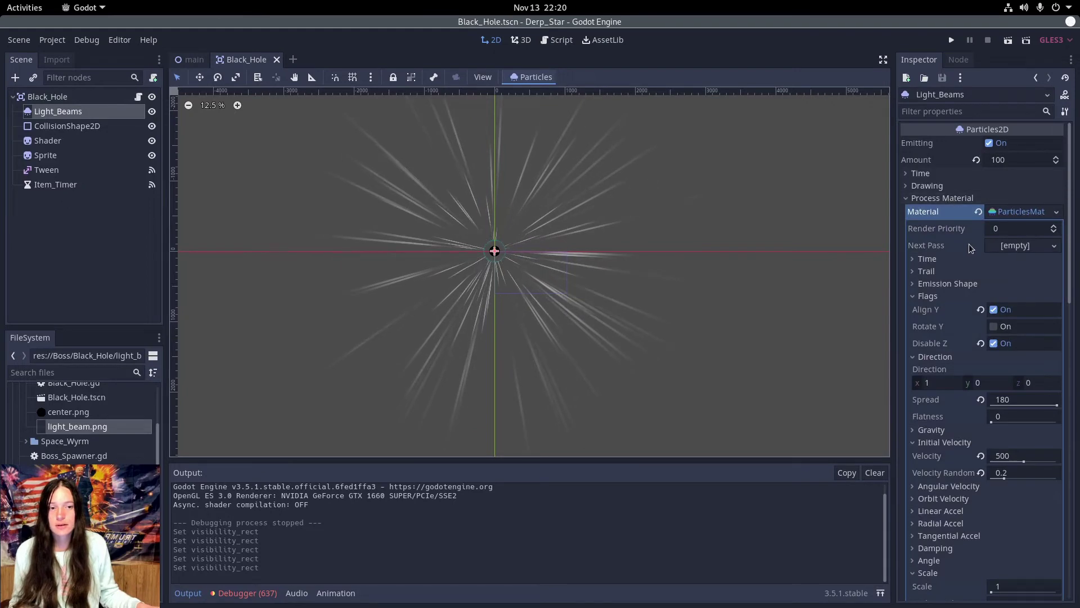
left_click(927, 185)
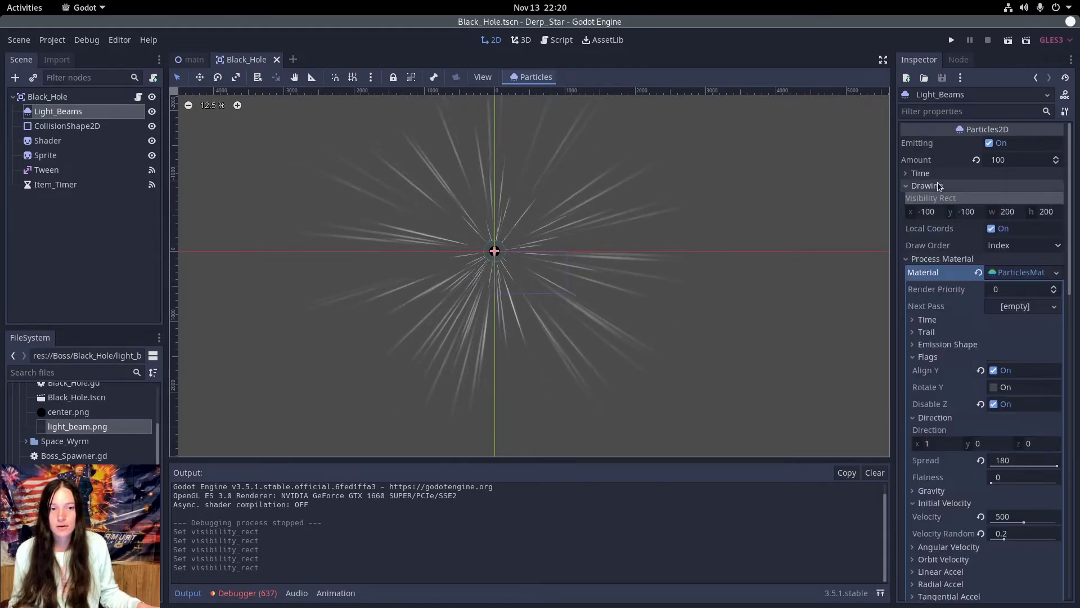
left_click(943, 214)
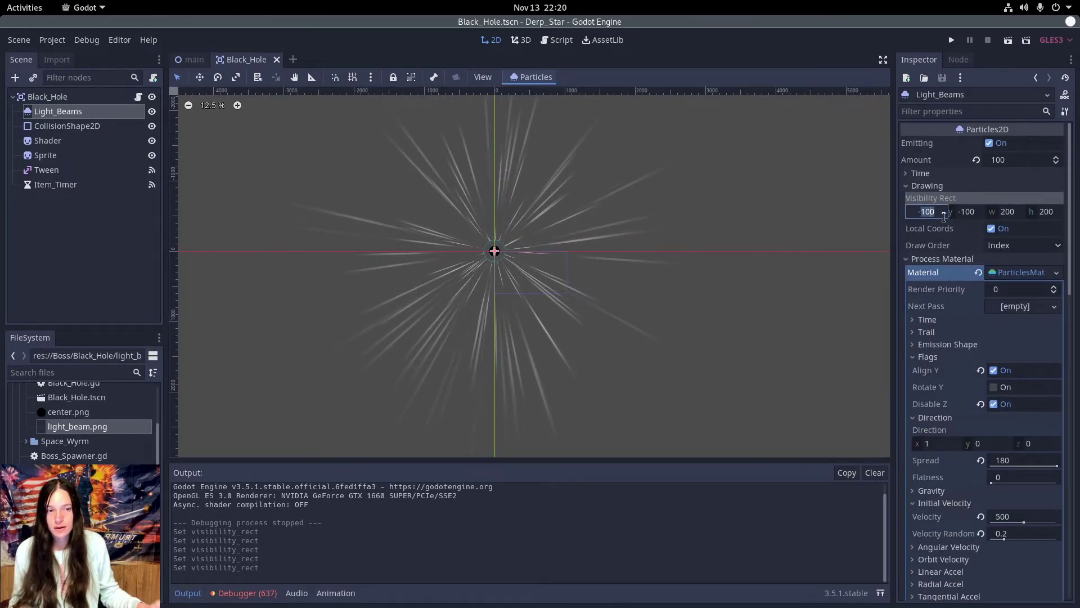
type("-3000")
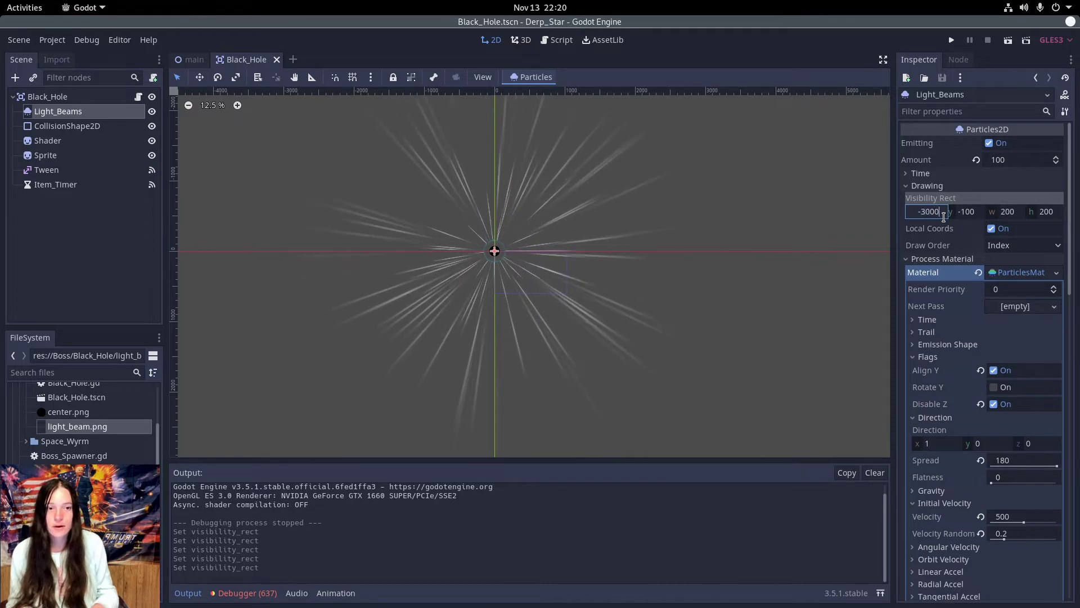
left_click(982, 213)
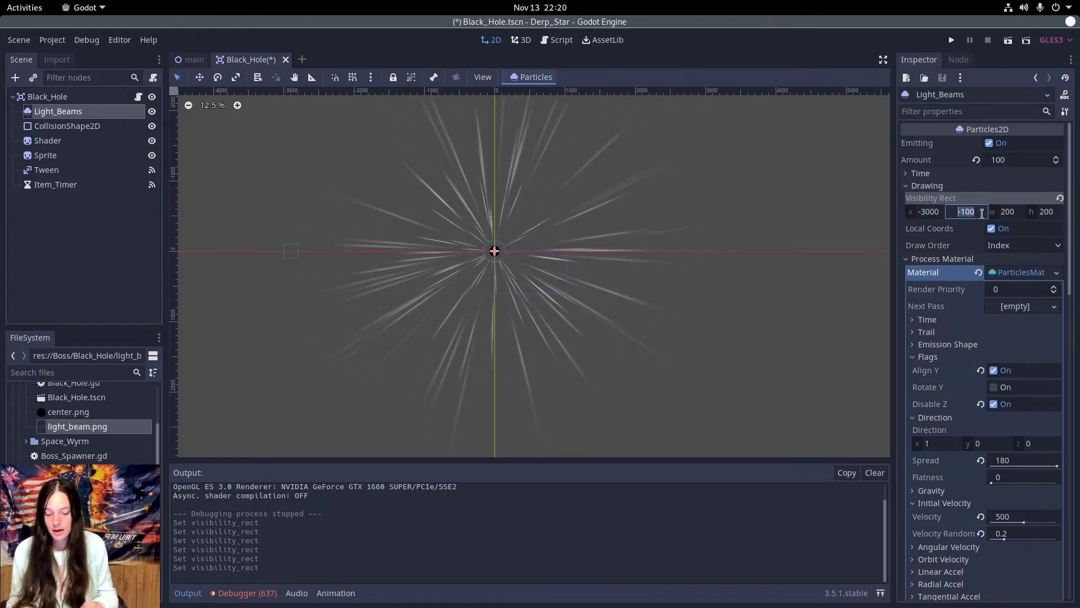
type("-3000")
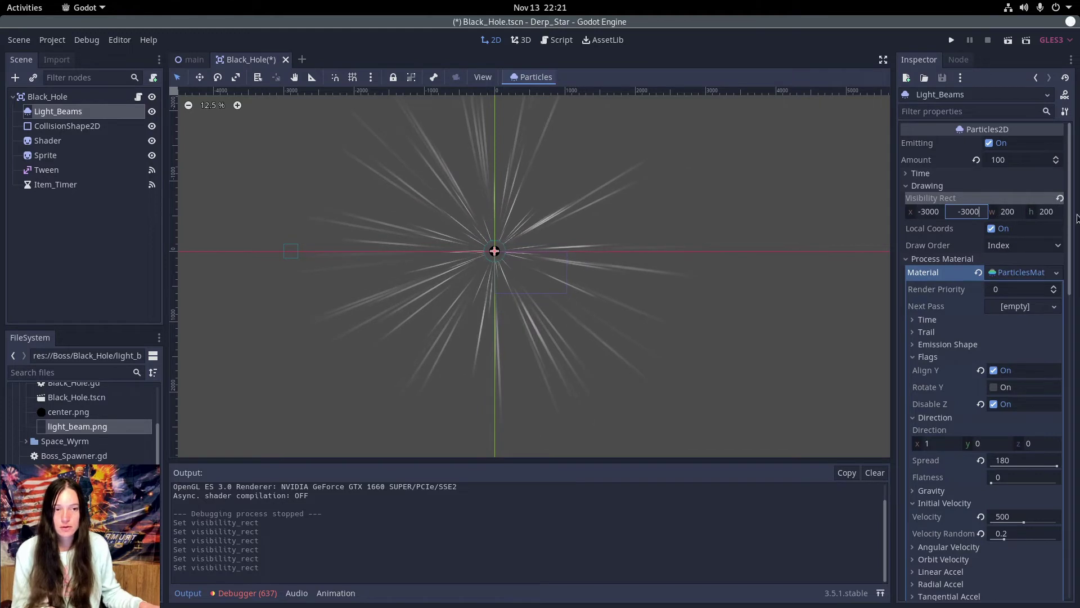
left_click(1010, 213)
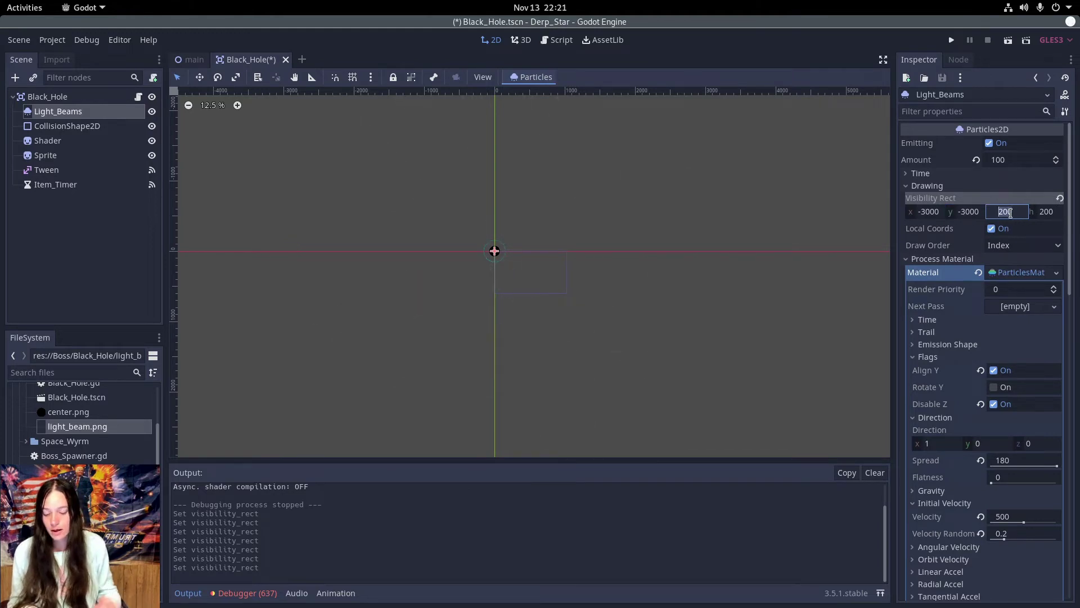
type("6000")
key("Tab")
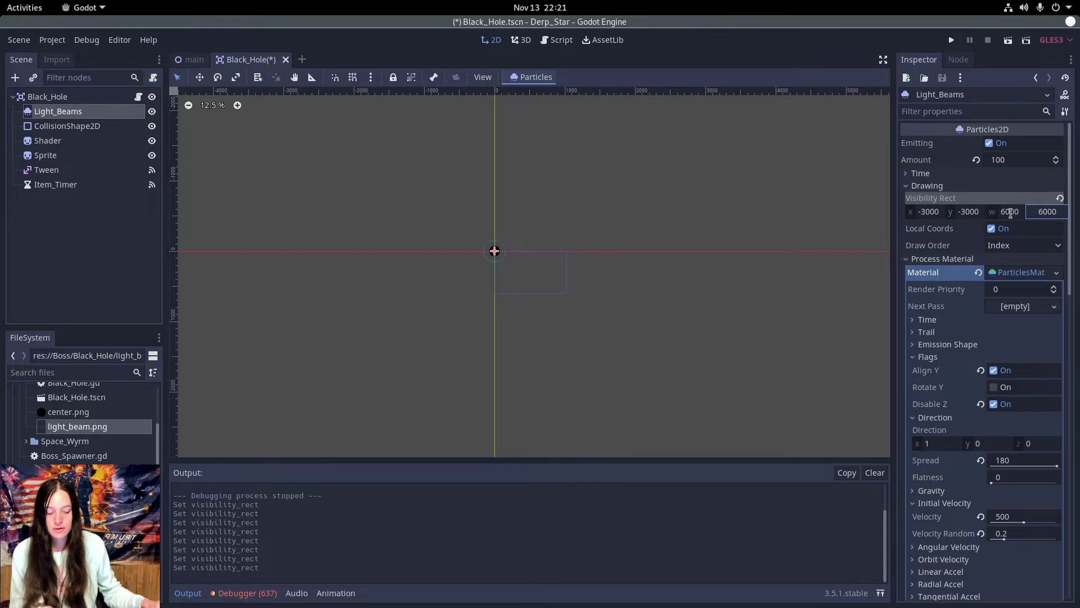
key("Return")
scroll(684, 245, "down", 1)
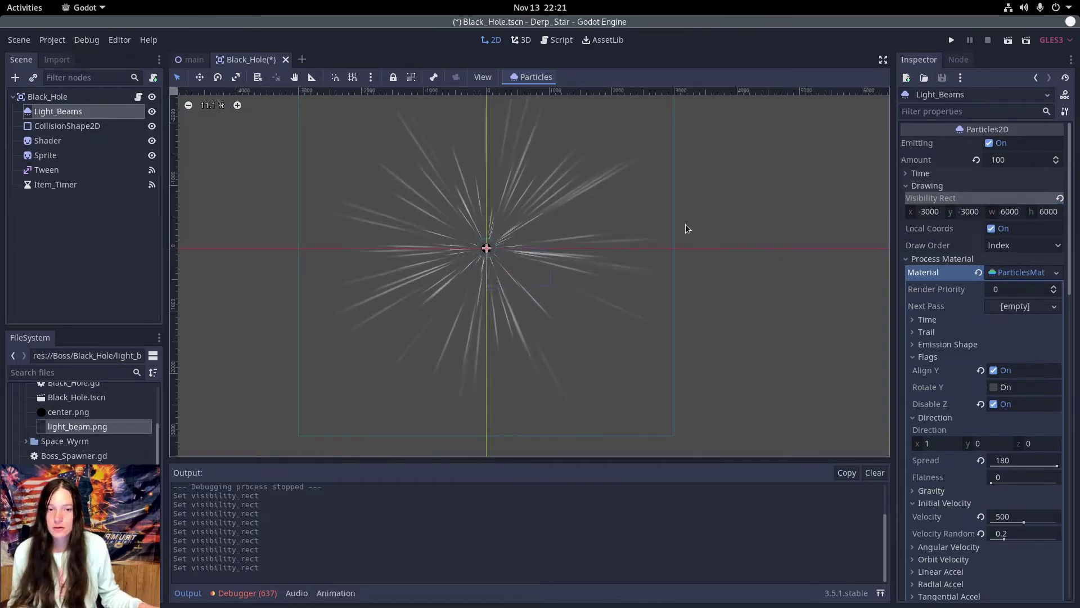
middle_click_drag(439, 200, 438, 210)
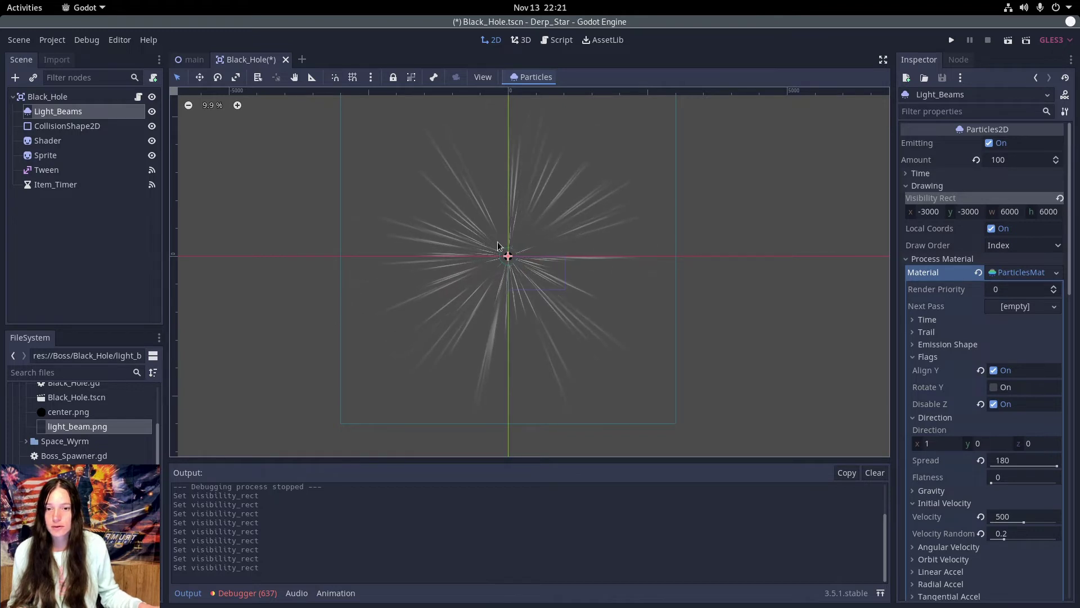
In explode(), duplicate the scale tween line so the two lines target $Shader and $Center, and rename the Sprite node to Center.
left_click(138, 97)
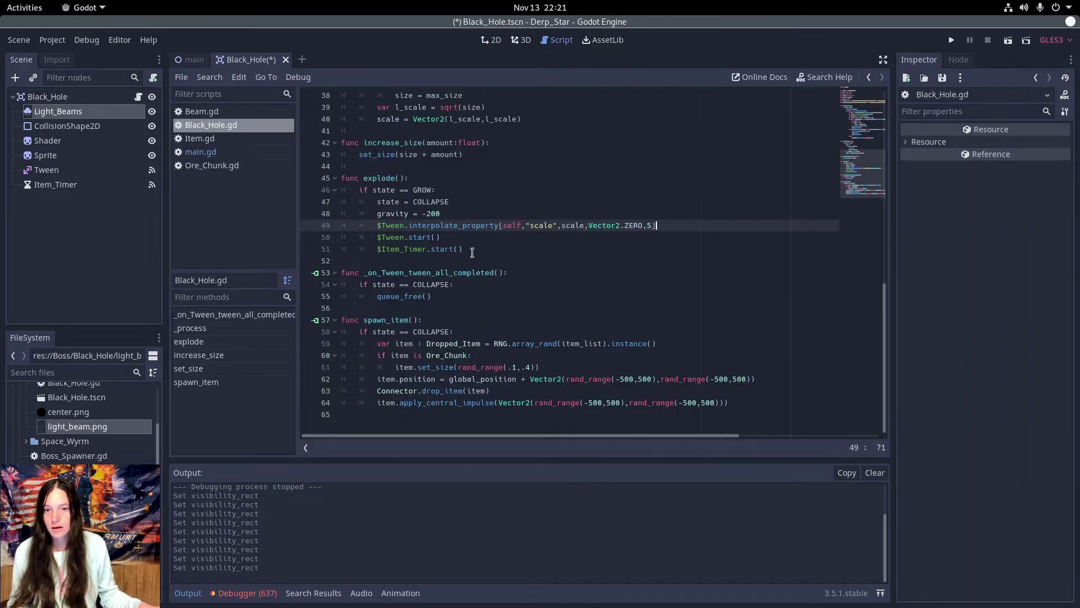
scroll(470, 250, "up", 1)
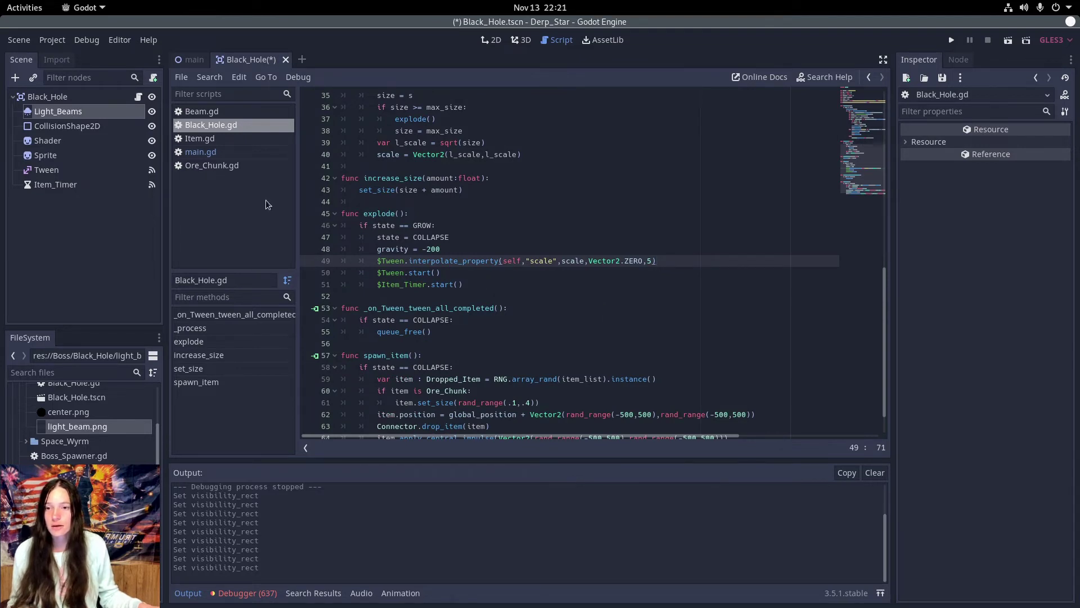
key("ctrl+d")
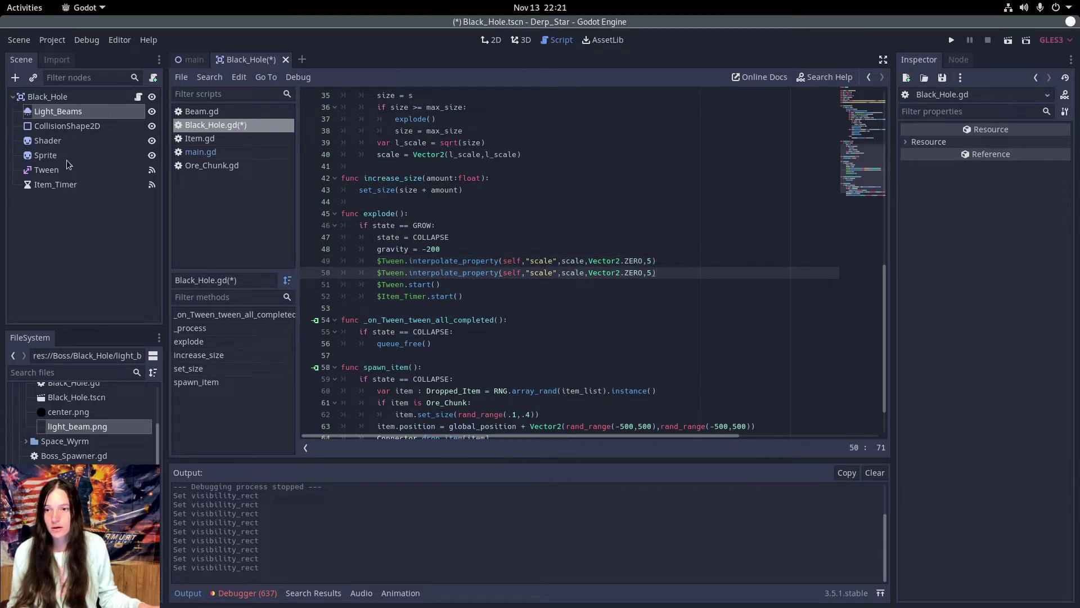
key("Up")
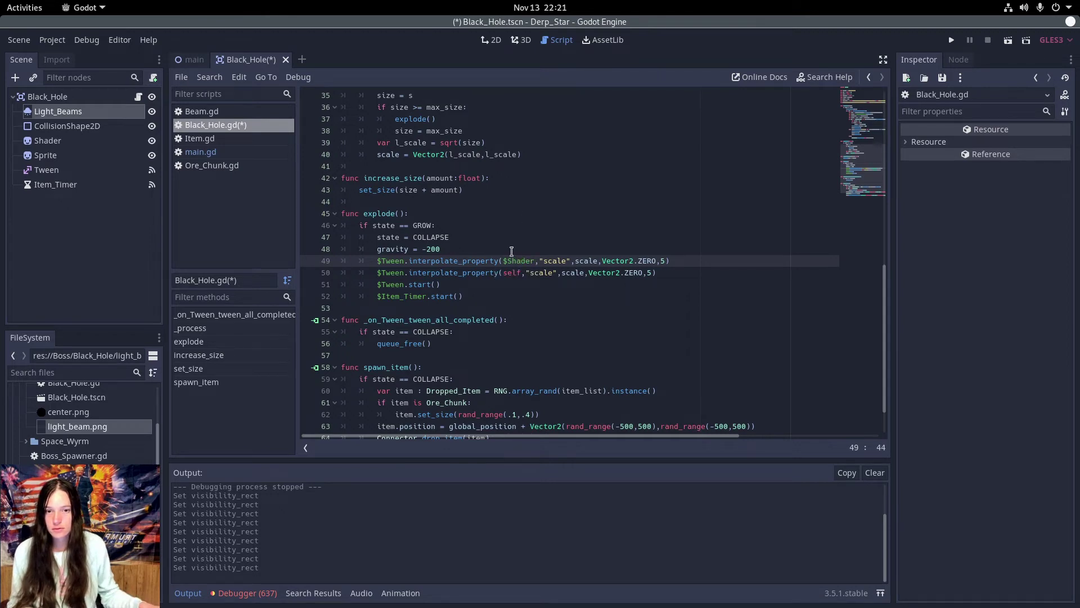
double_click(511, 275)
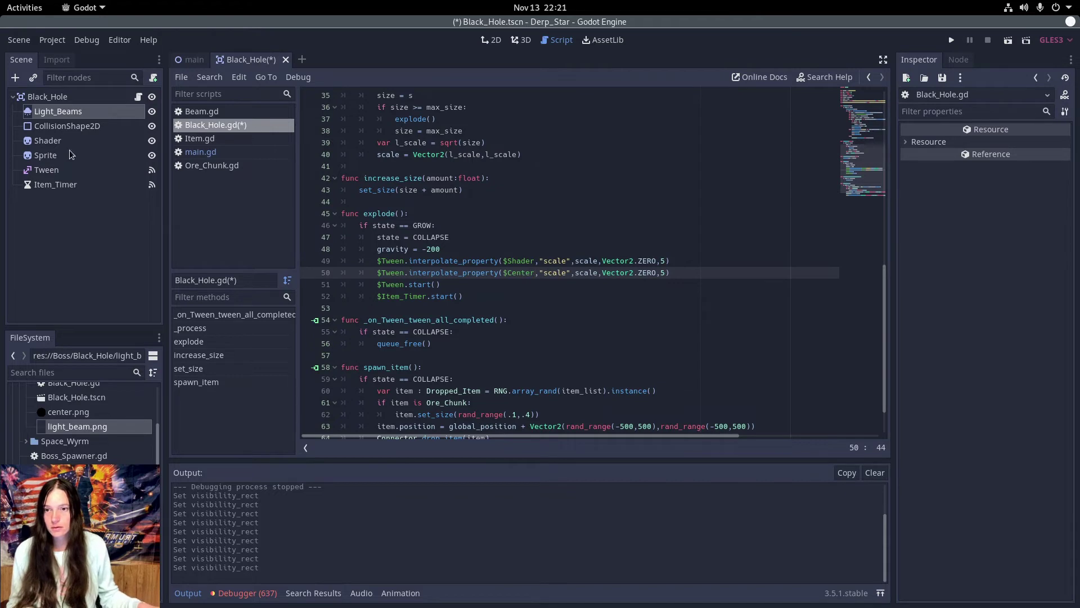
double_click(47, 156)
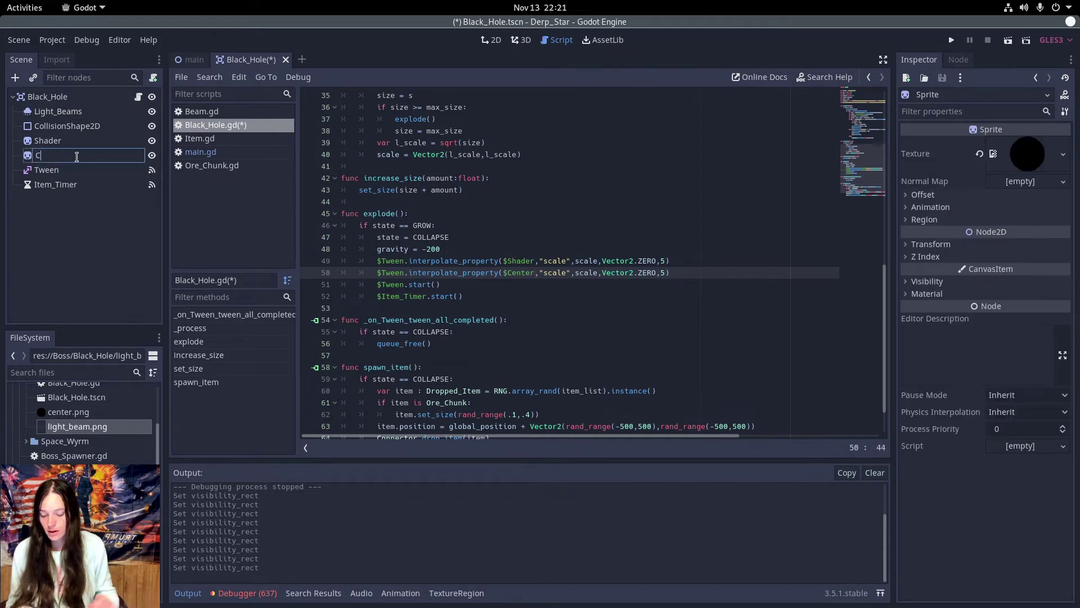
key("Return")
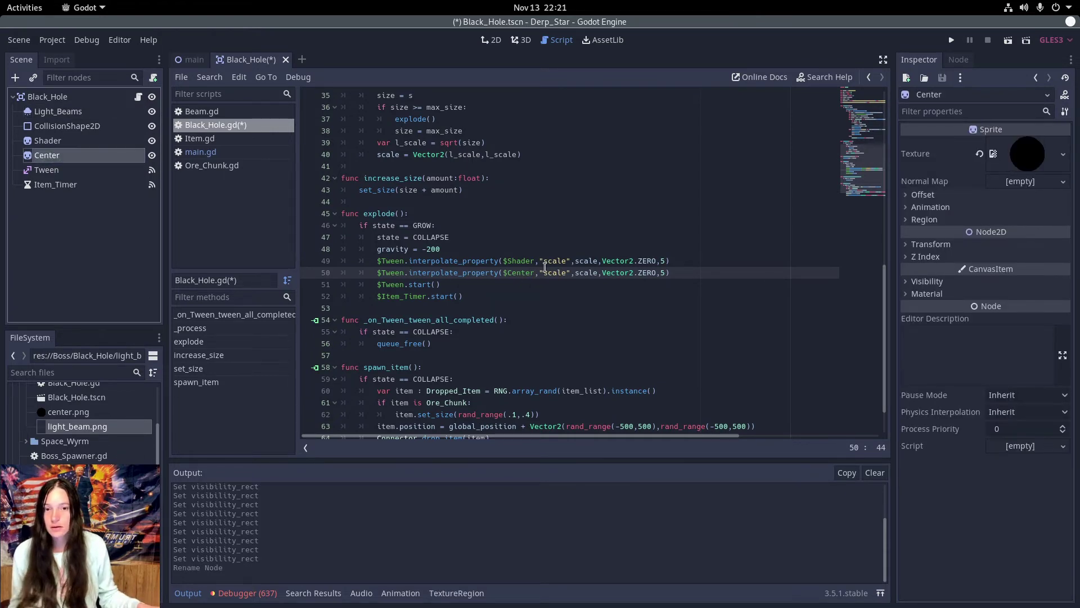
Set the start values of the two explode() tweens to $Shader.scale and $Center.scale.
left_click(573, 260)
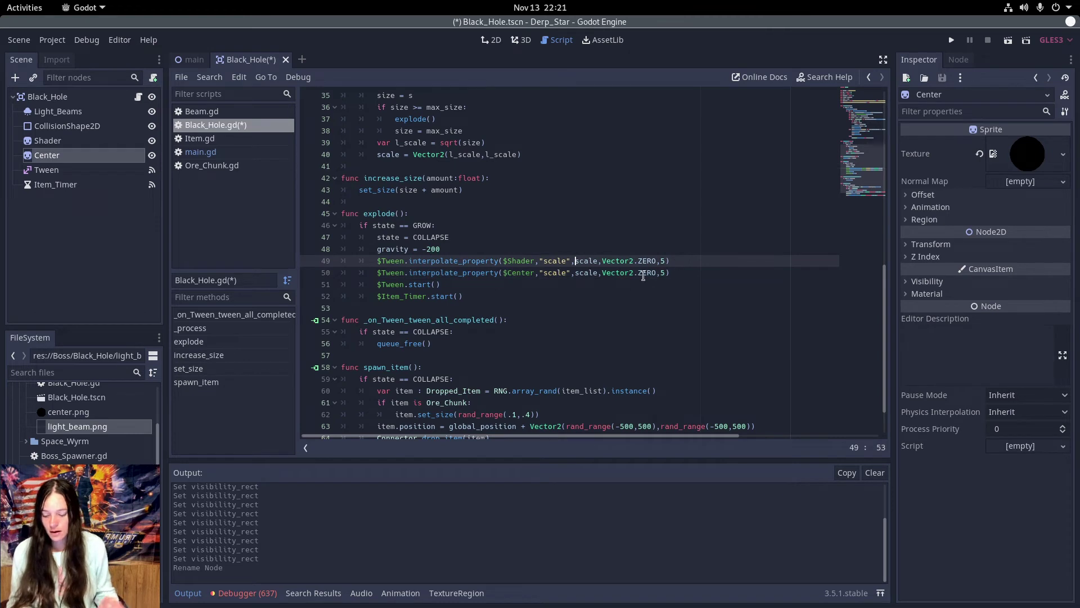
type("$Shader.")
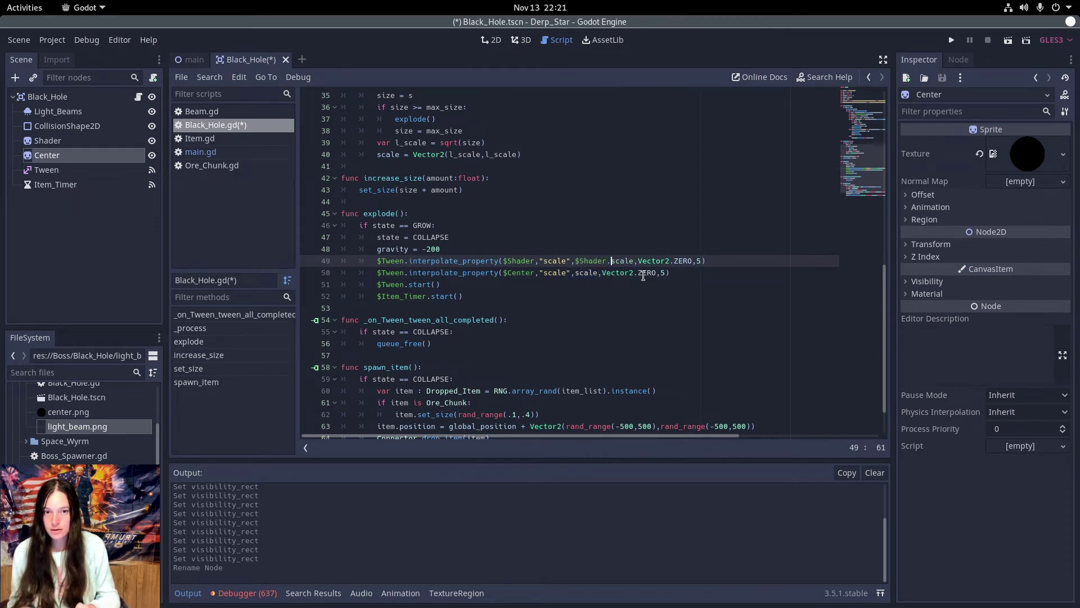
left_click(575, 273)
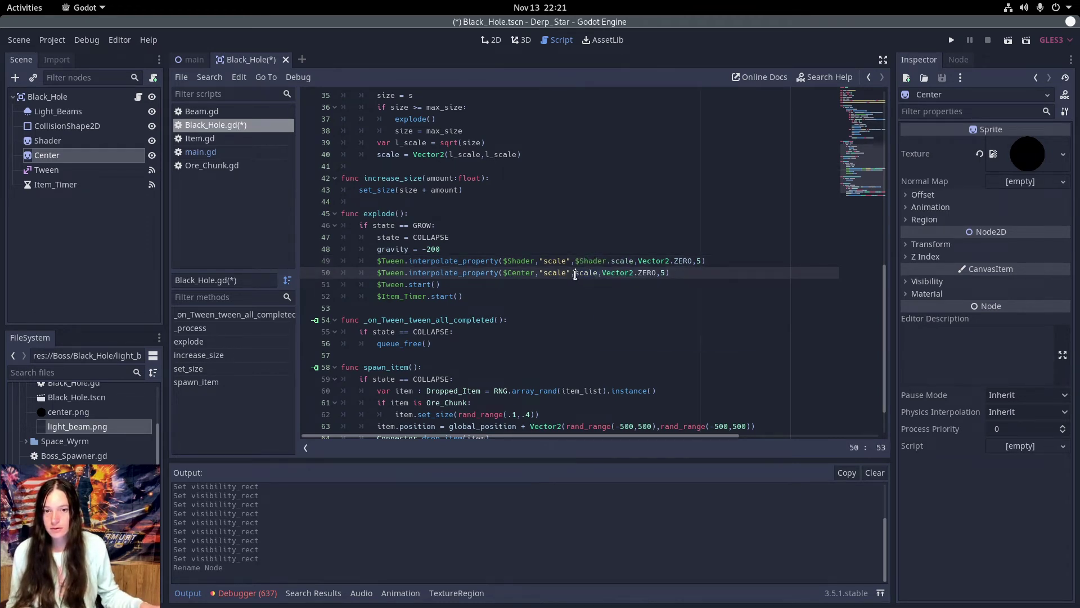
type("$Ce")
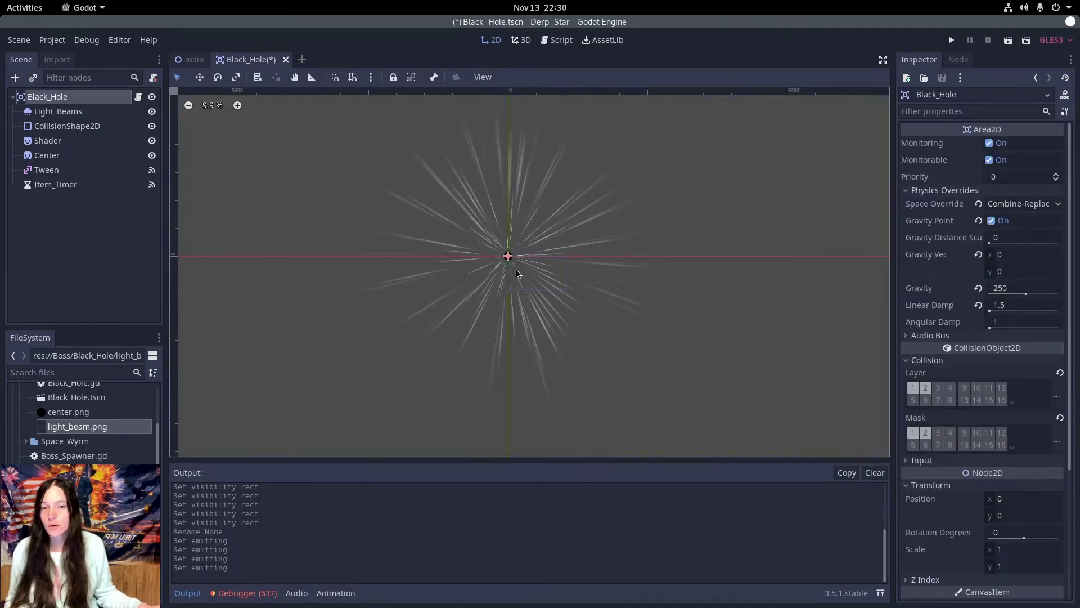
Turn off Emitting on Light_Beams and add a $Light_Beams.emitting statement after $Item_Timer.start() in explode().
left_click(73, 113)
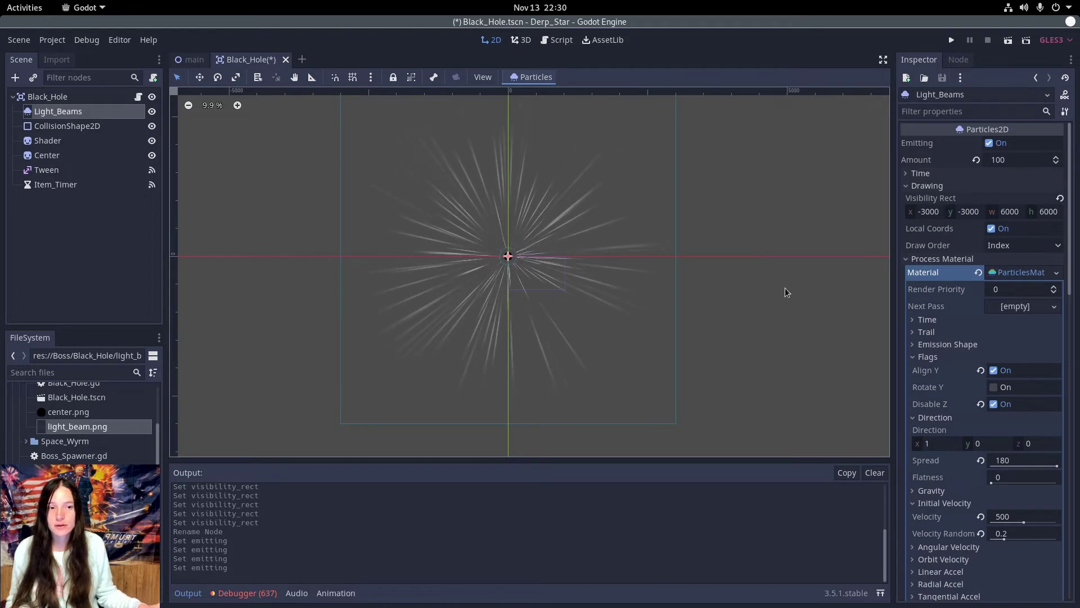
left_click(989, 143)
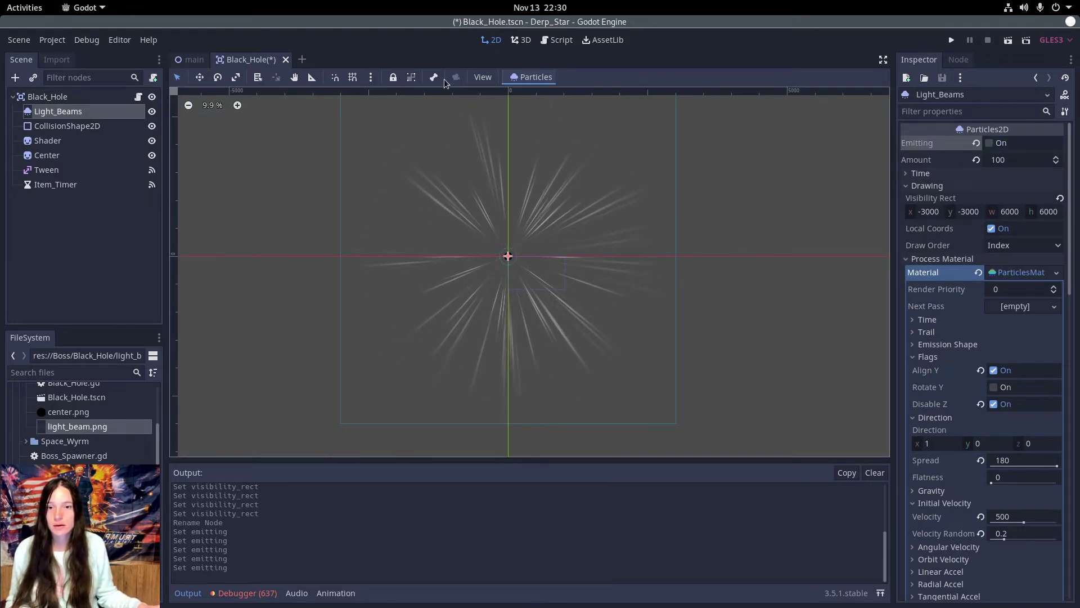
left_click(138, 97)
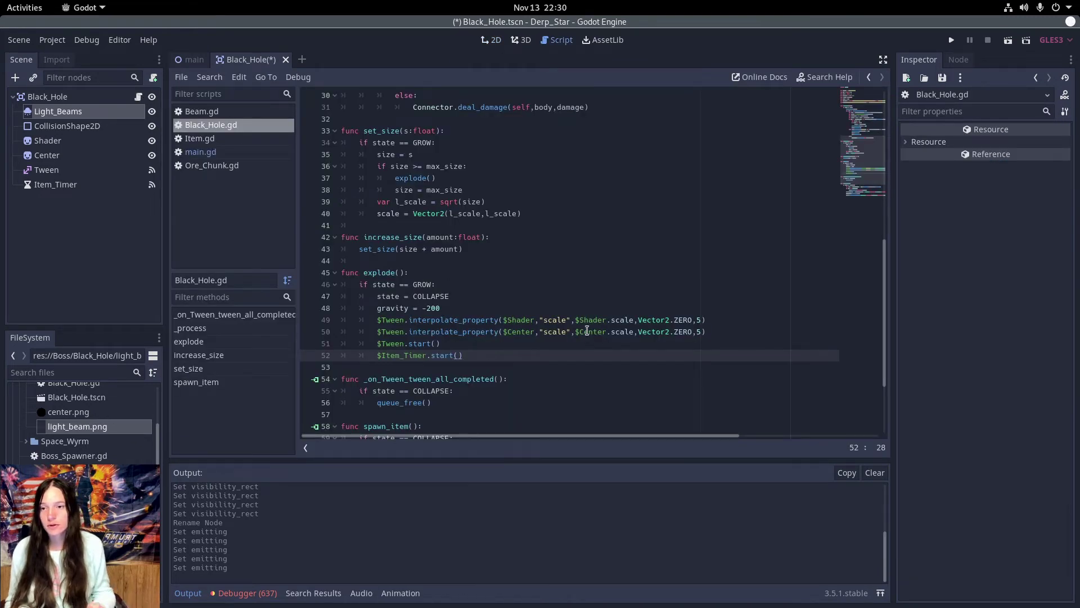
key("Return")
type("$Li")
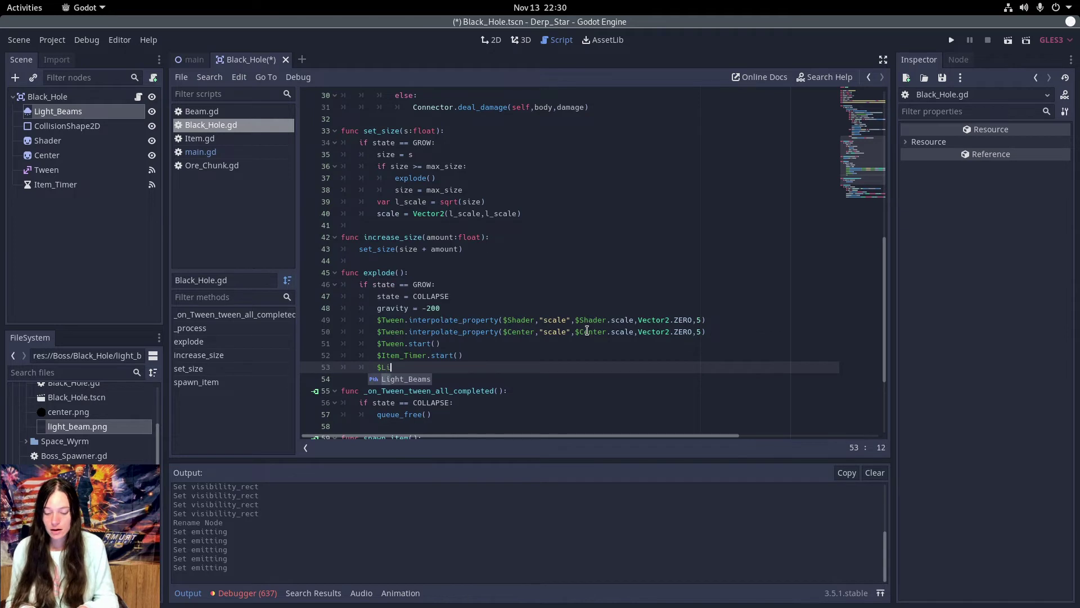
type("ght_Beams.")
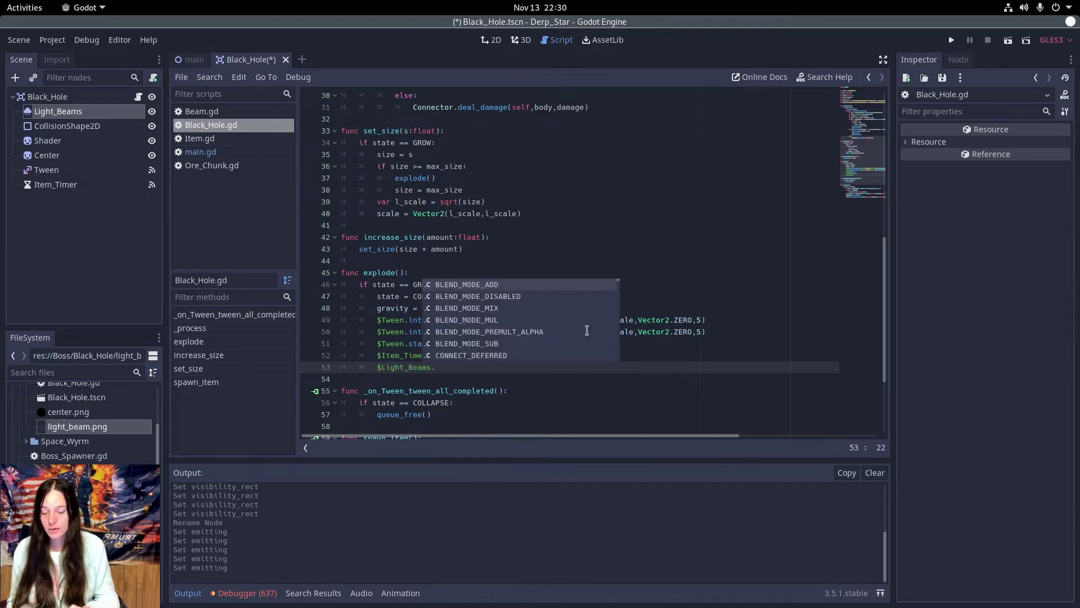
type("emi")
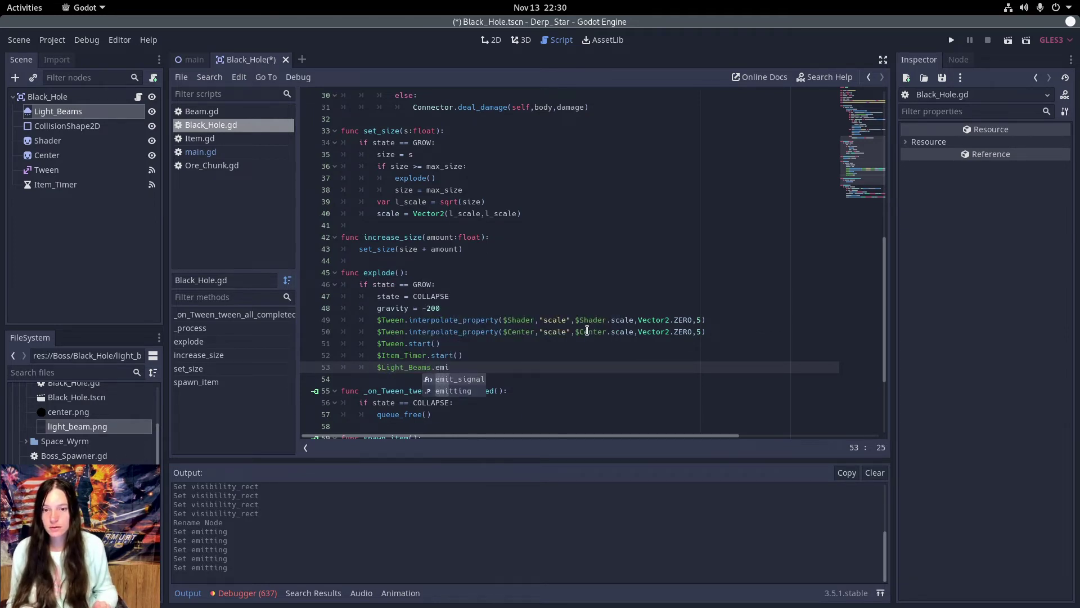
type("tting")
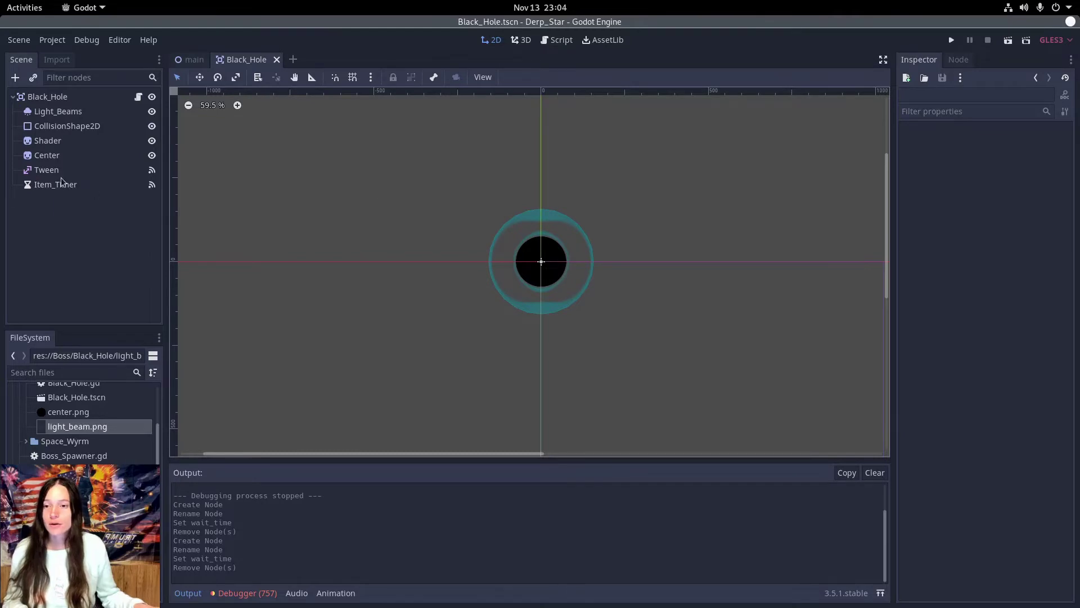
Add a Timer node as a child of Black_Hole and name it Light_Timer.
right_click(52, 99)
left_click(95, 133)
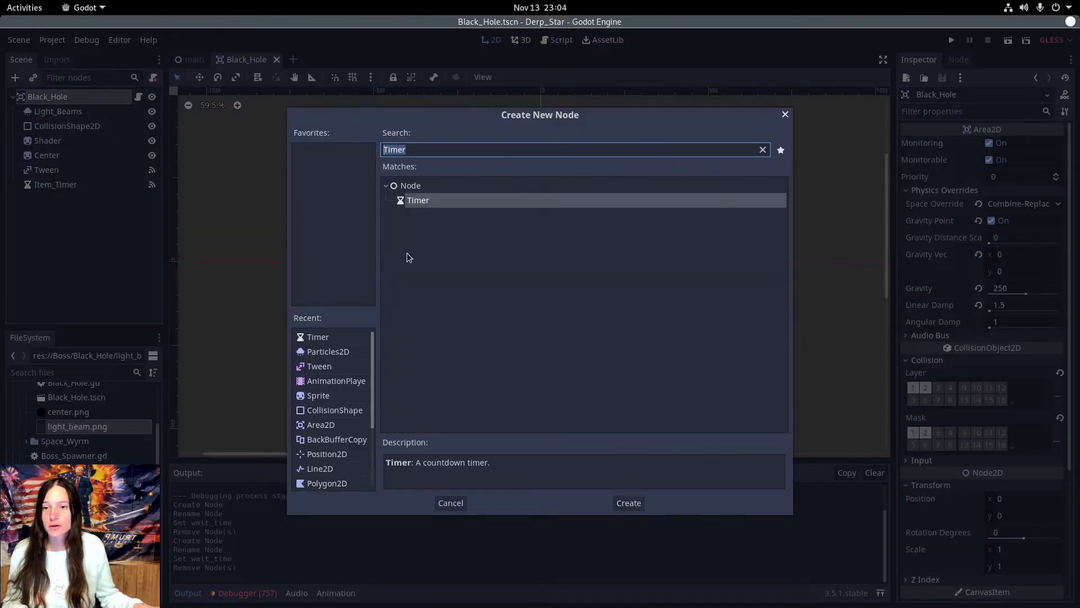
double_click(413, 202)
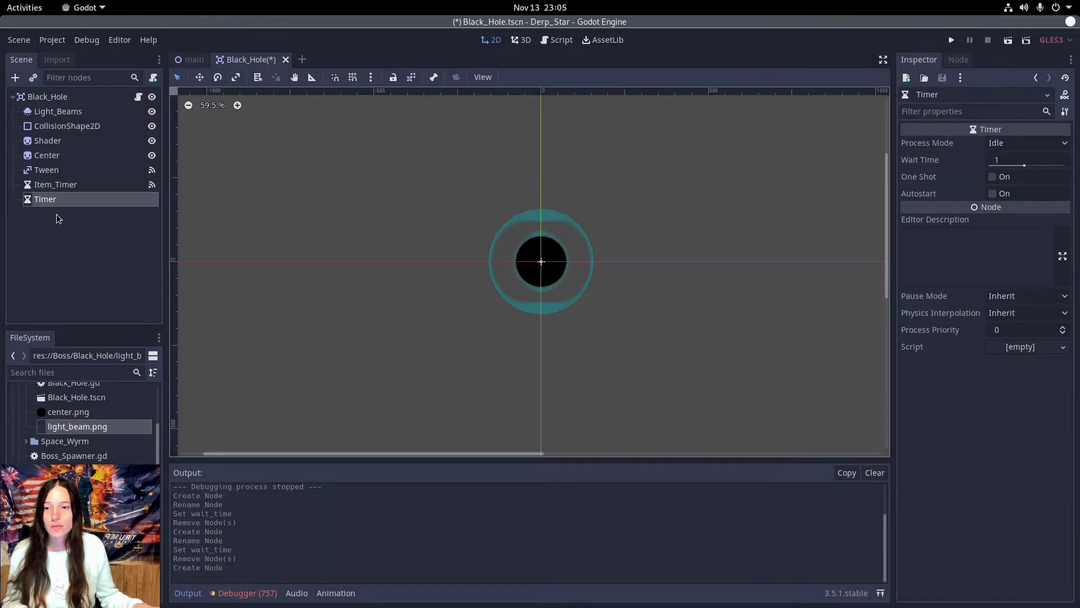
double_click(44, 200)
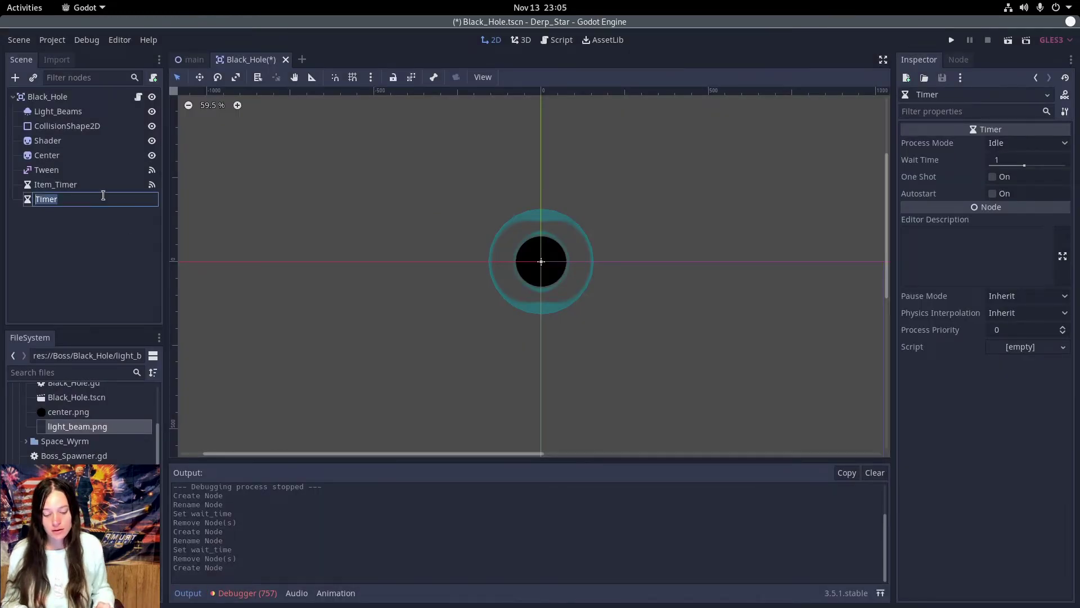
key("Home")
type("Light_")
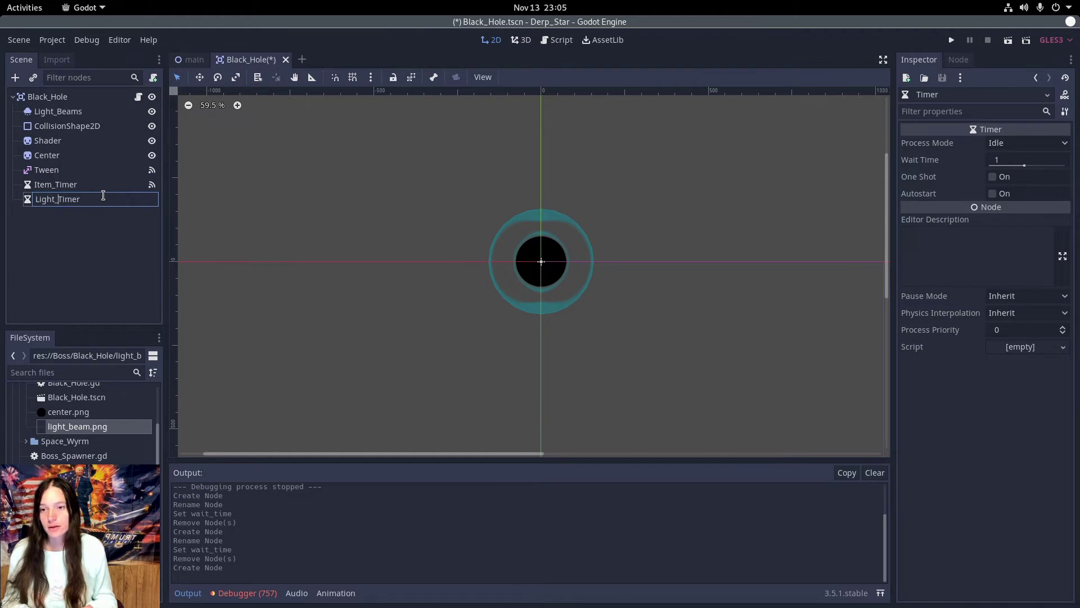
key("Return")
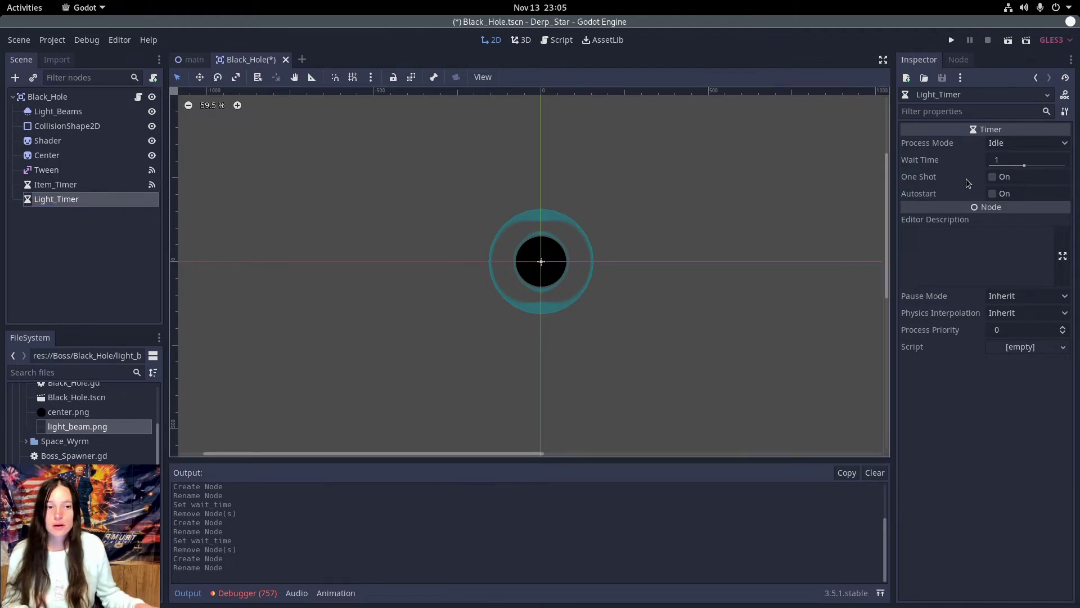
Set the Light_Timer's Wait Time to 5.
left_click(1022, 162)
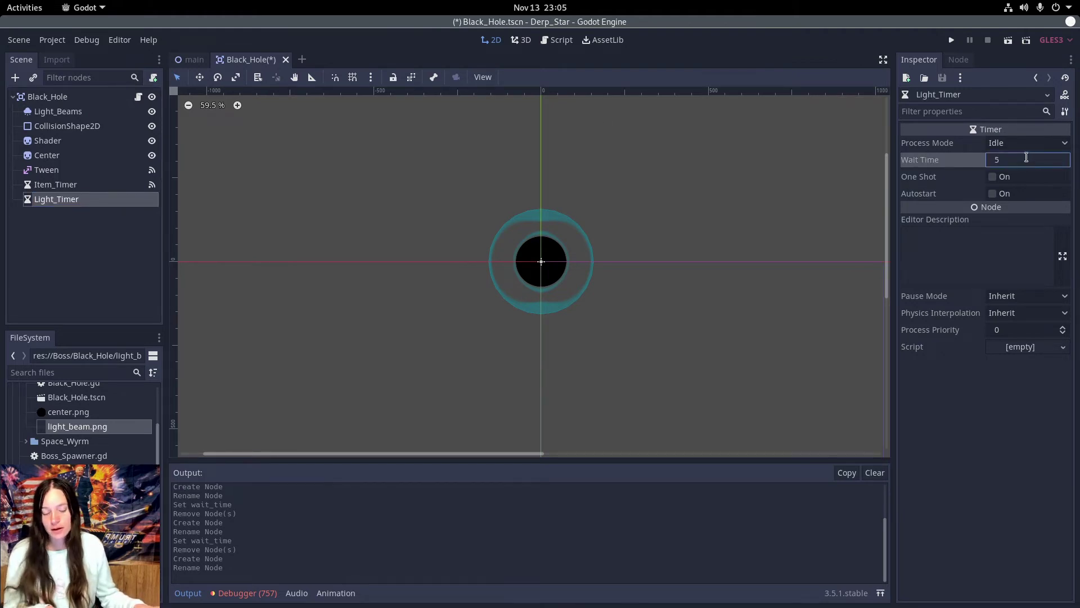
type("5")
key("Return")
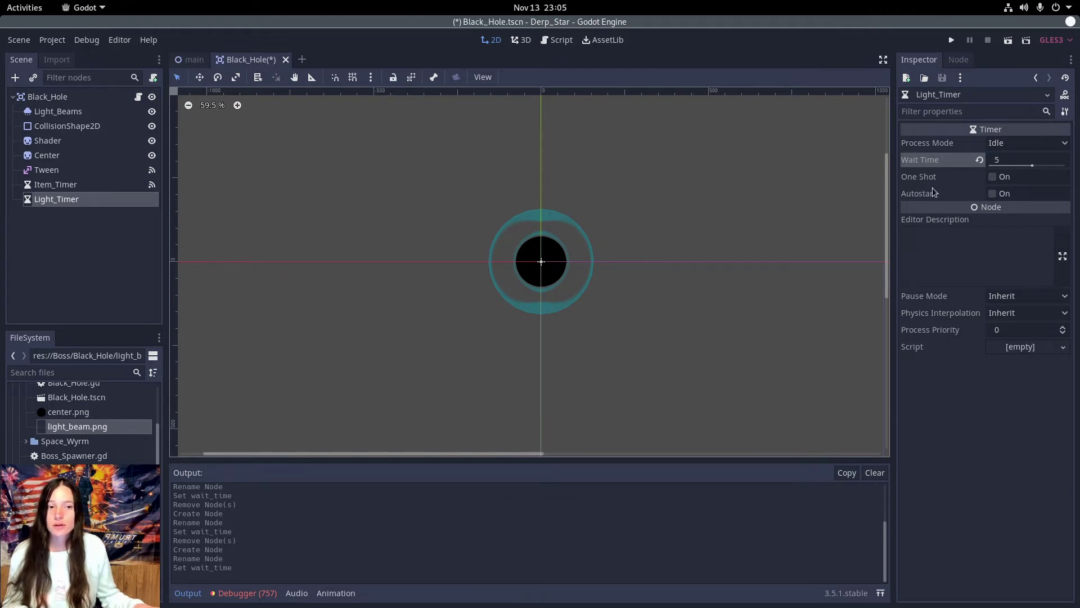
Connect the Light_Timer's timeout signal to Black_Hole with the receiver method _on_Light_Timer_timeout.
left_click(959, 59)
double_click(956, 129)
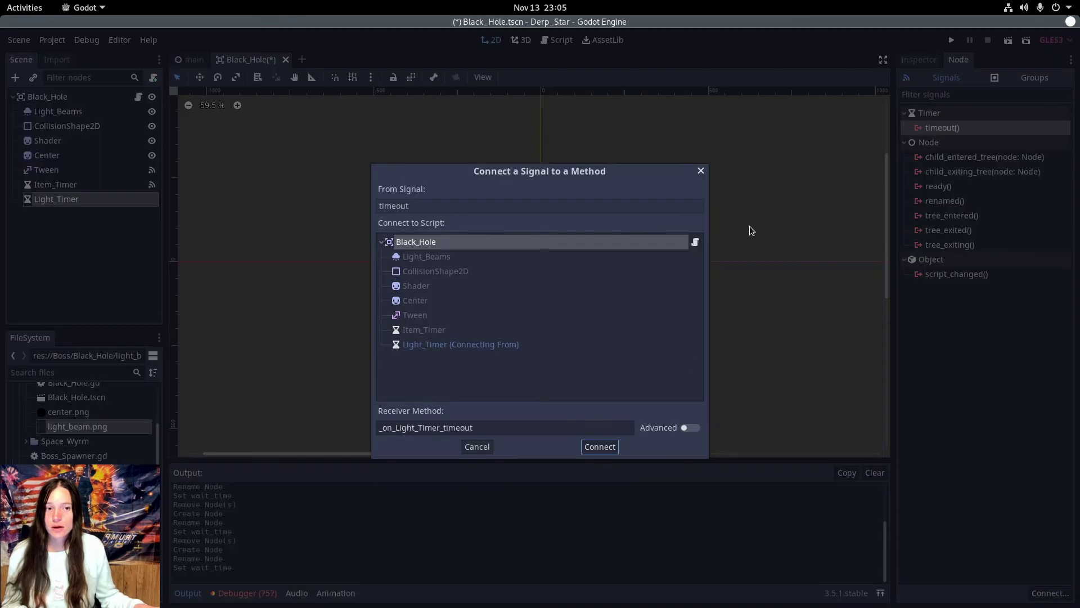
key("Return")
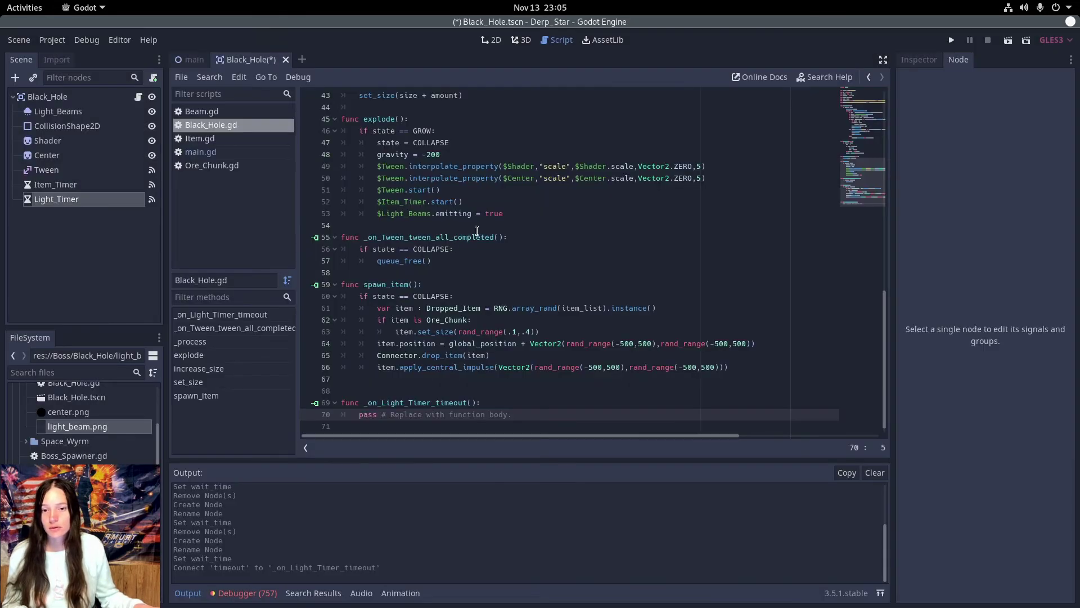
Move queue_free() from _on_Tween_tween_all_completed() into _on_Light_Timer_timeout(), replacing its placeholder body, and put pass in its old place.
scroll(457, 267, "down", 1)
left_click(535, 403)
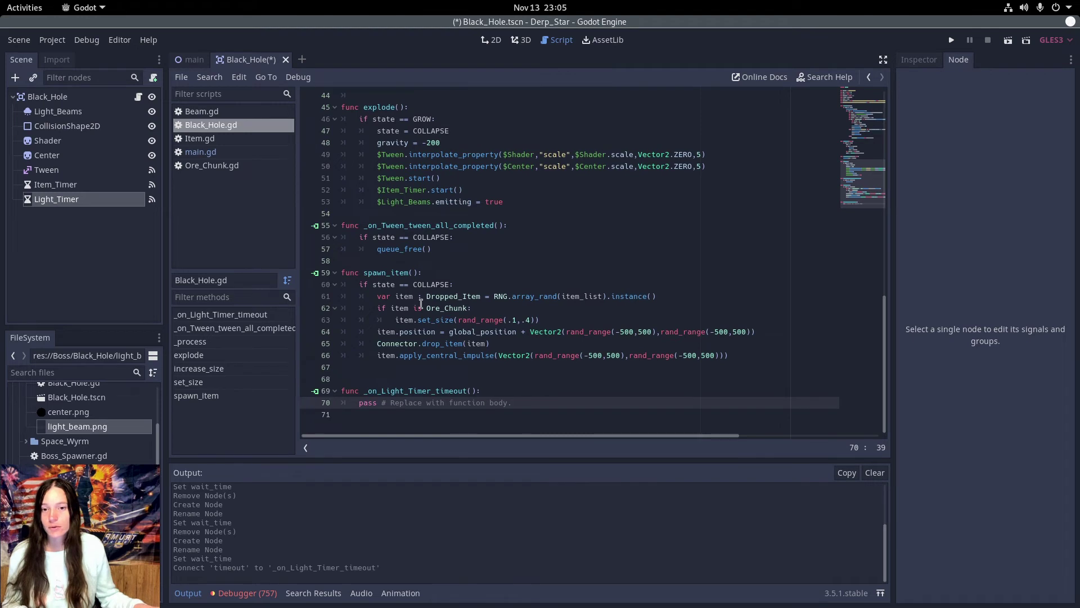
left_click_drag(437, 251, 471, 238)
key("ctrl+c")
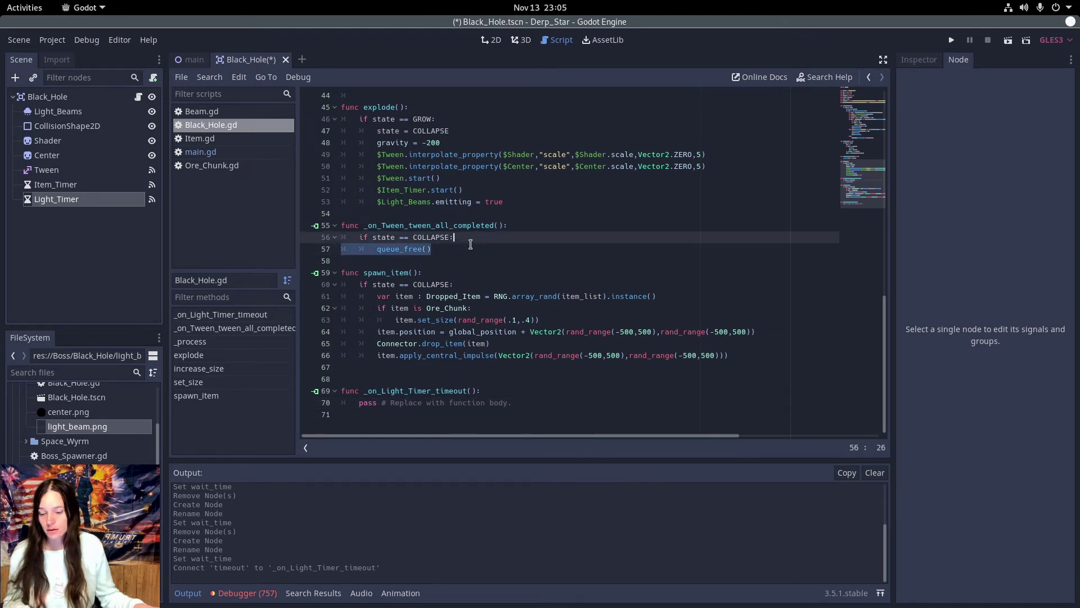
key("BackSpace")
key("Return")
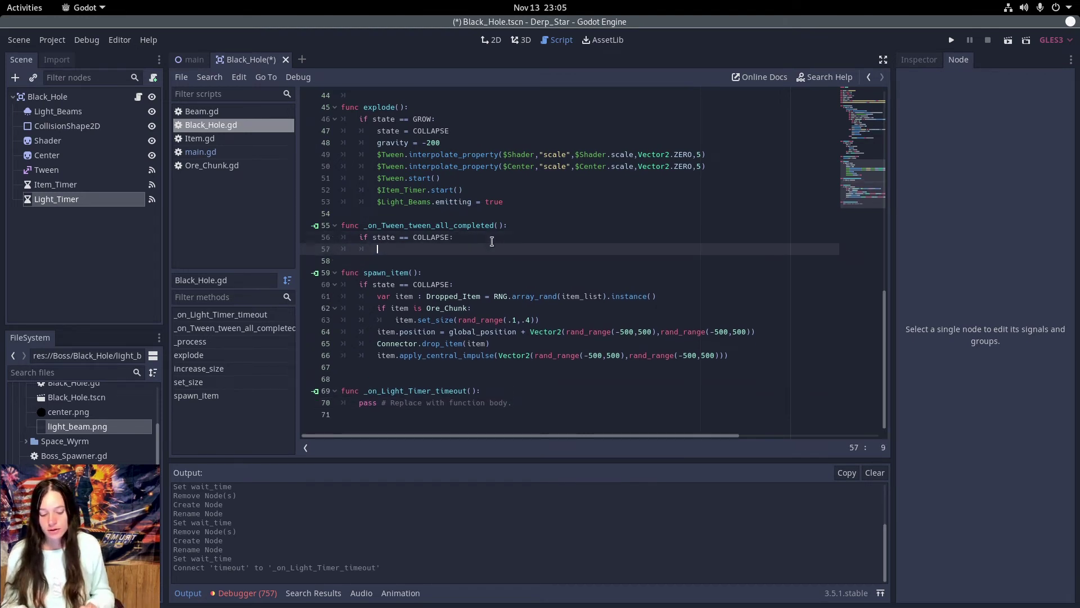
type("pass")
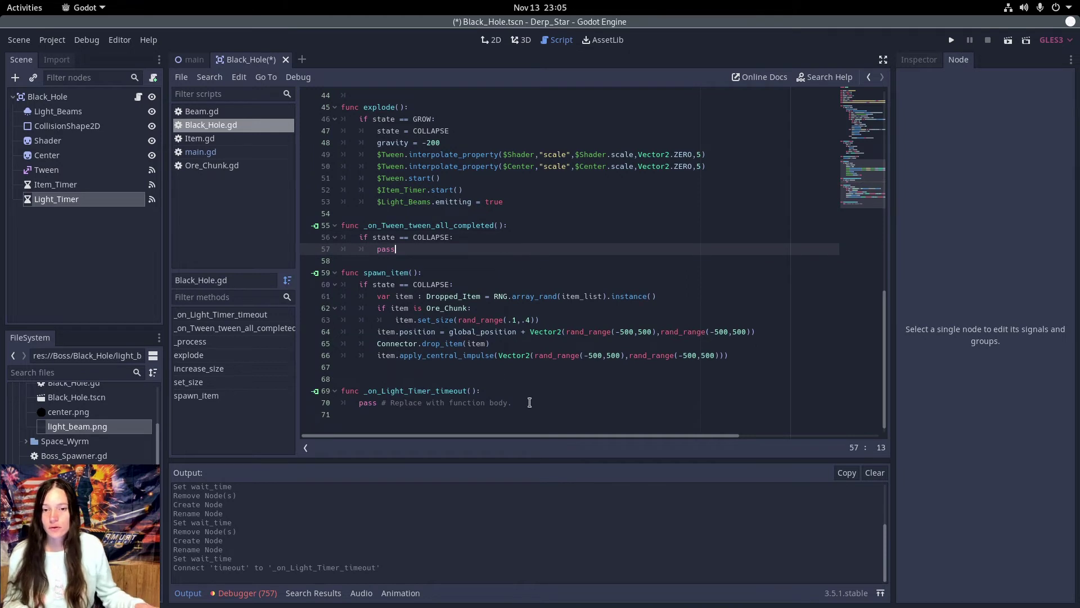
left_click_drag(529, 402, 526, 394)
key("ctrl+v")
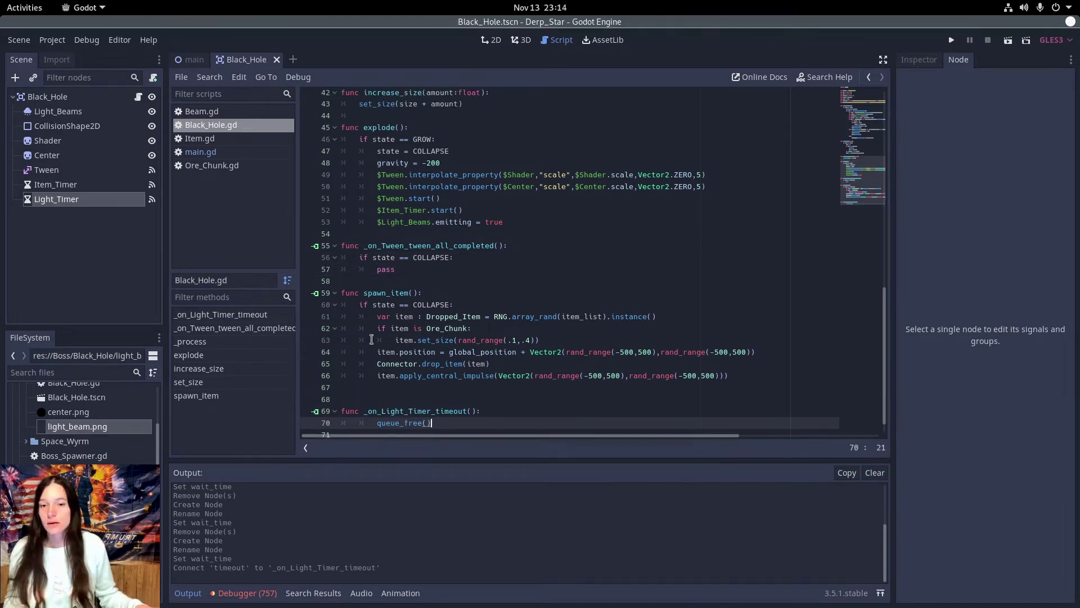
Add FINISH_BEAMS as a third value of the GROW, COLLAPSE enum in Black_Hole.gd.
scroll(437, 282, "up", 14)
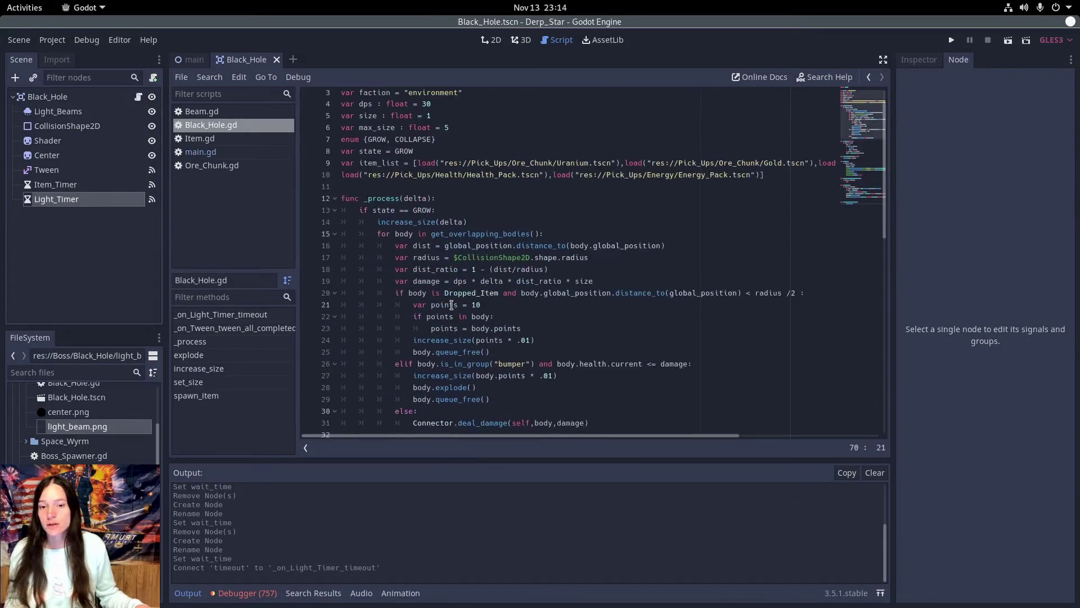
left_click(434, 167)
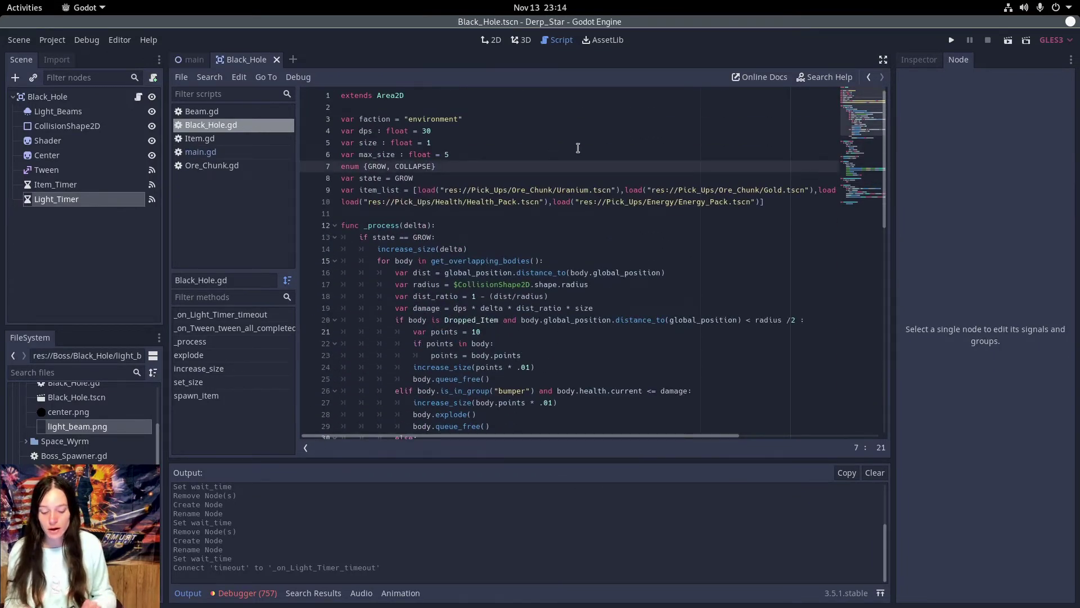
type(", FINISH_BEAMS")
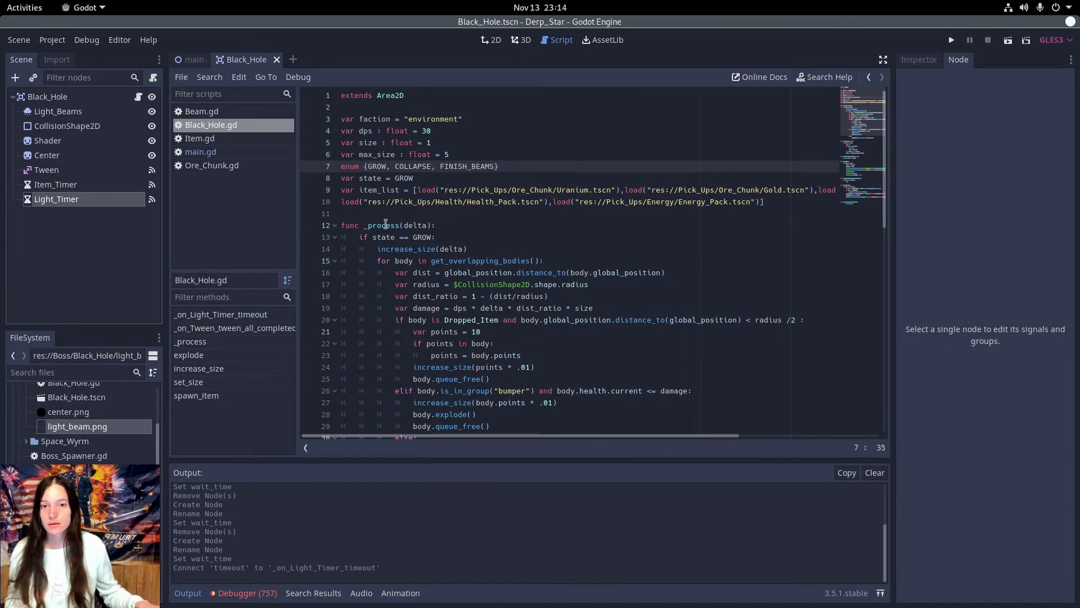
Replace pass in _on_Tween_tween_all_completed() with state = FINISH_BEAMS.
scroll(388, 226, "down", 14)
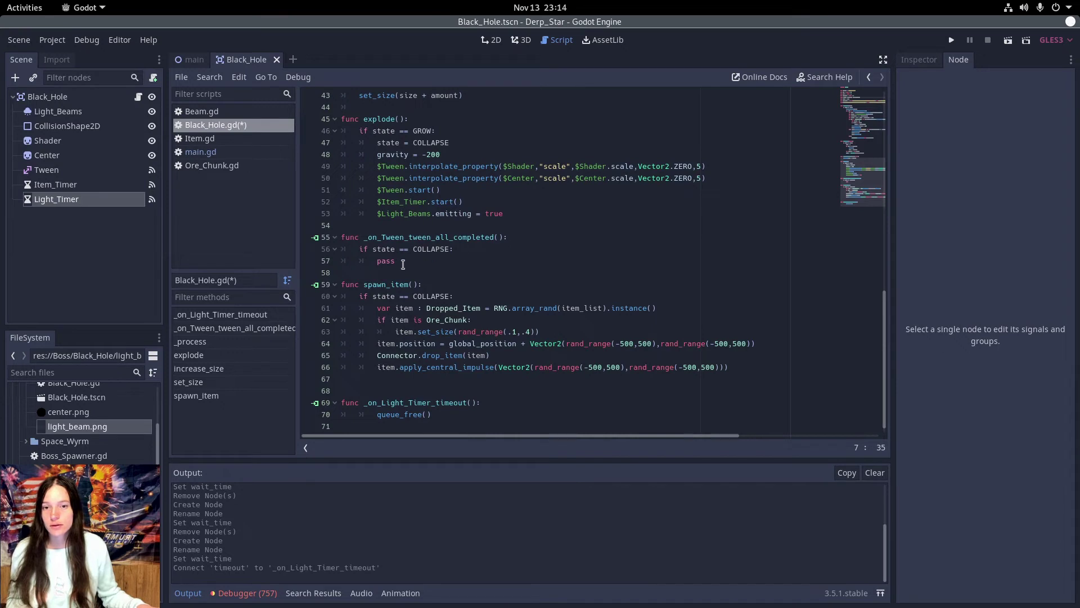
left_click_drag(410, 259, 377, 261)
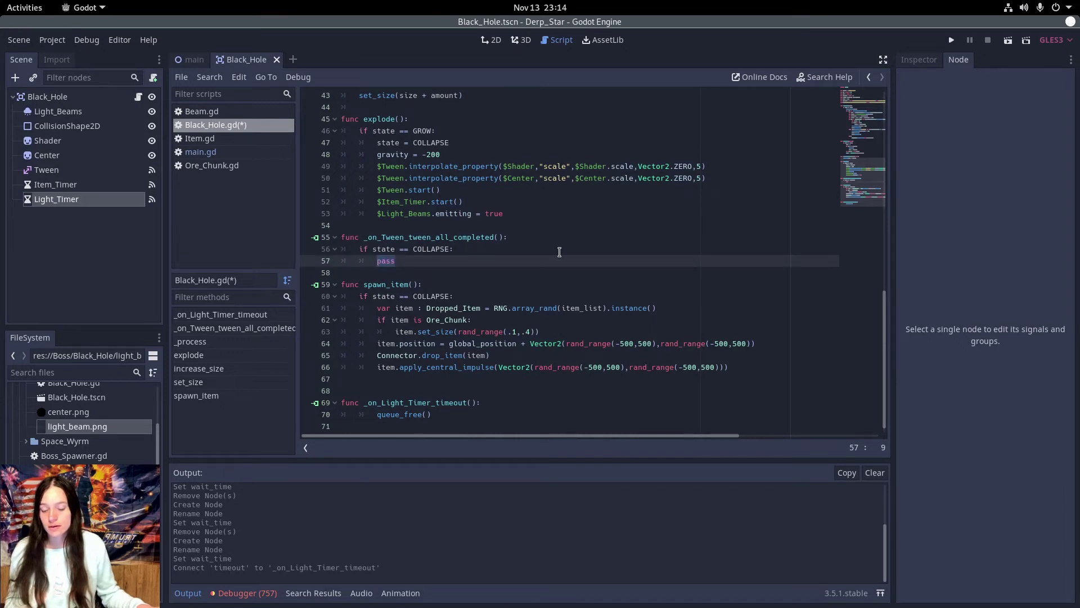
type("$")
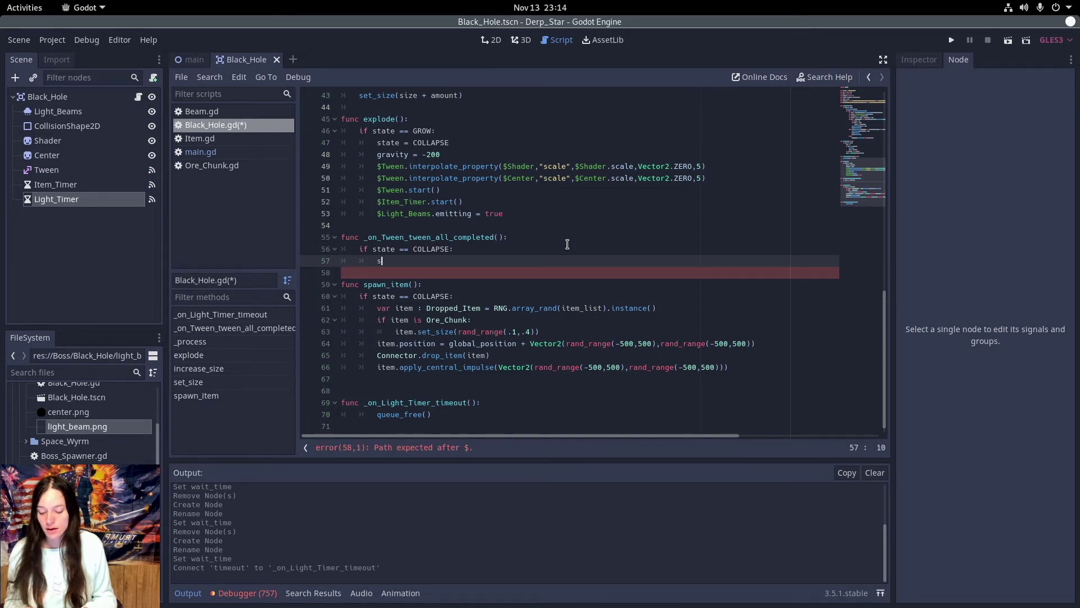
type("state = FINI")
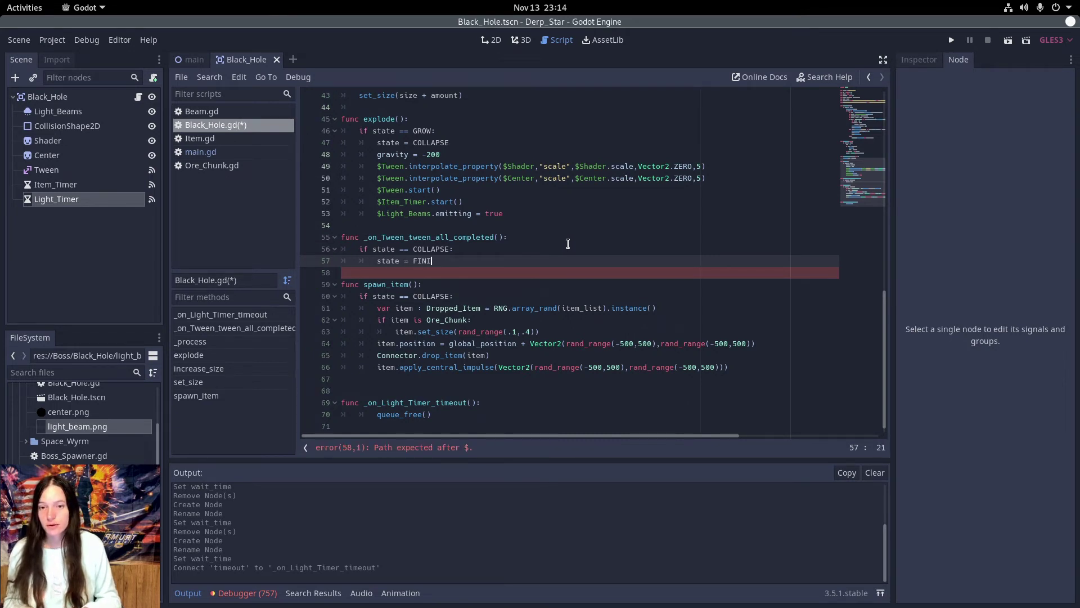
type("SH_BEAMS")
key("Return")
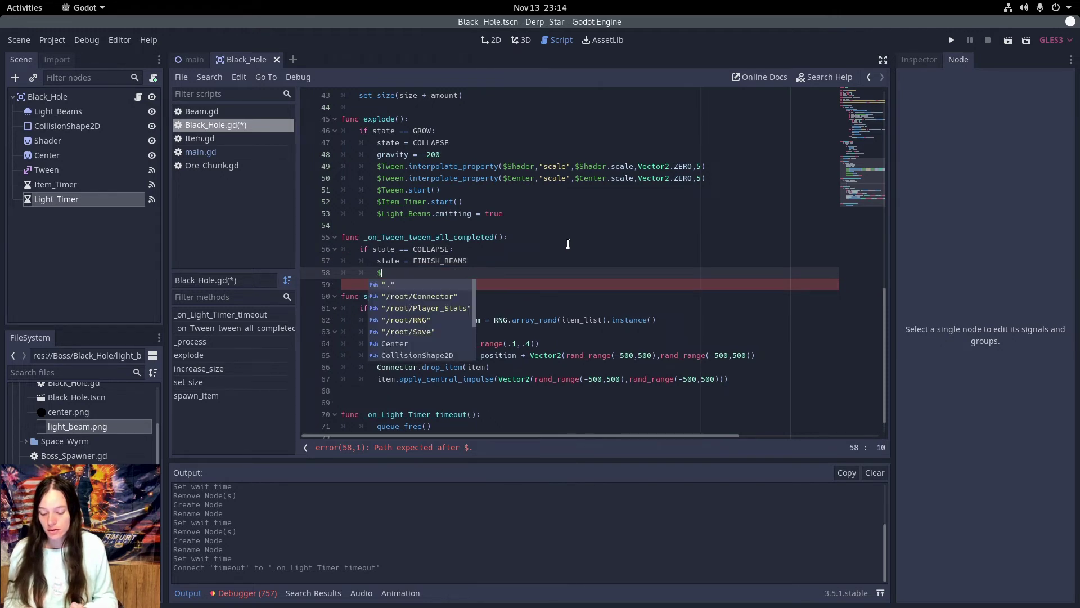
Add $Light_Timer.start() below the FINISH_BEAMS state assignment in _on_Tween_tween_all_completed().
type("$LI")
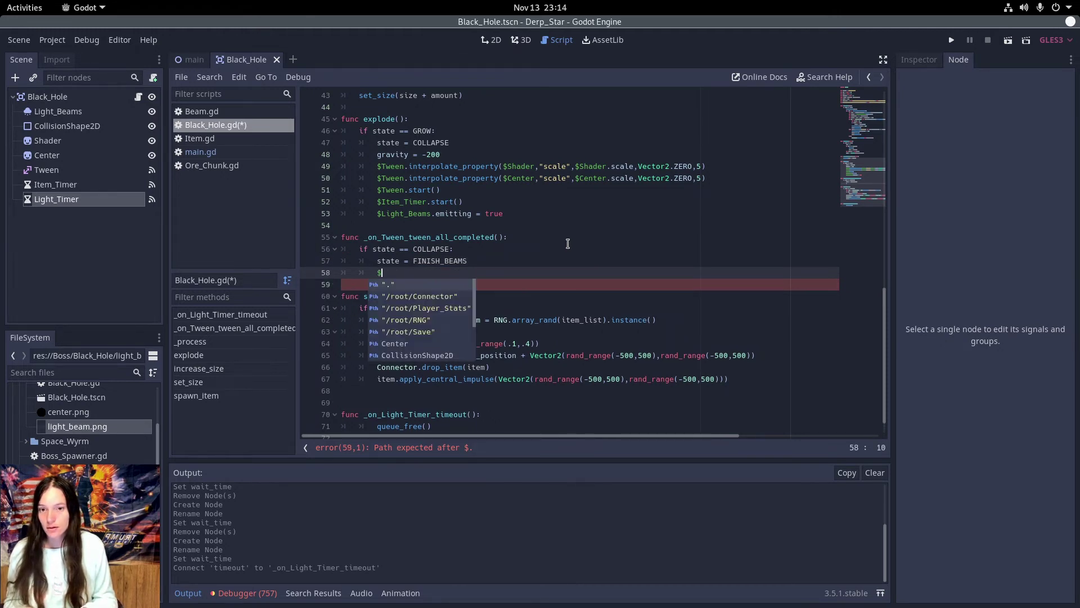
key("Down")
key("Return")
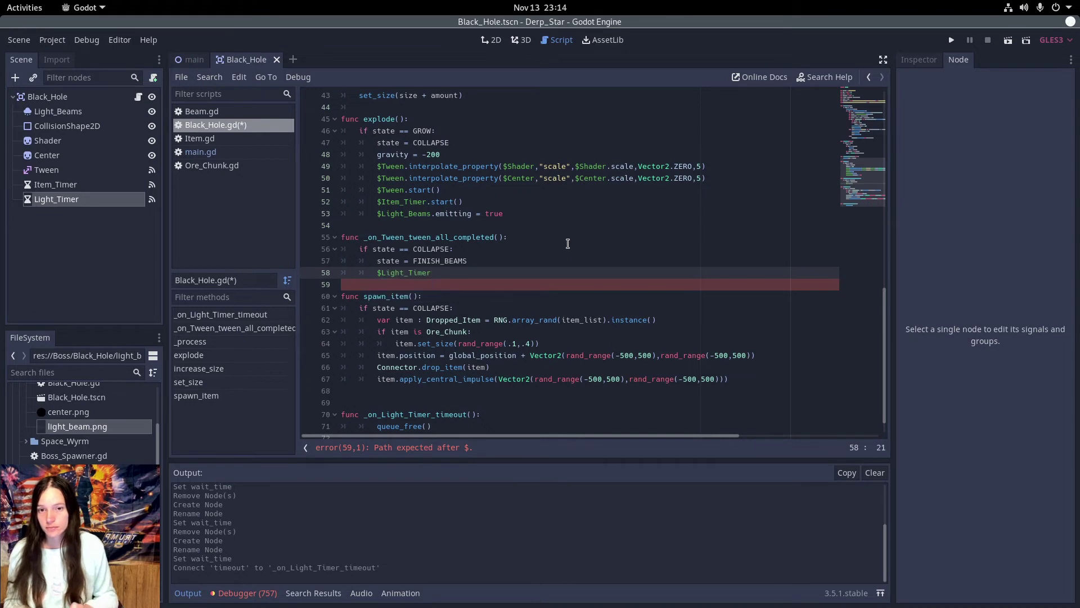
type(".start()")
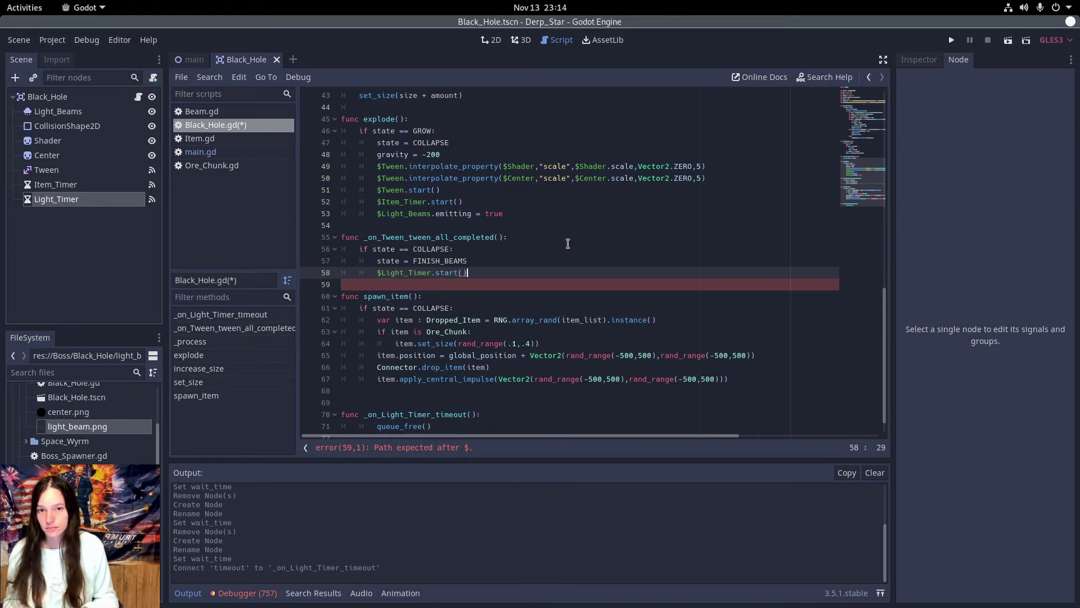
key("Return")
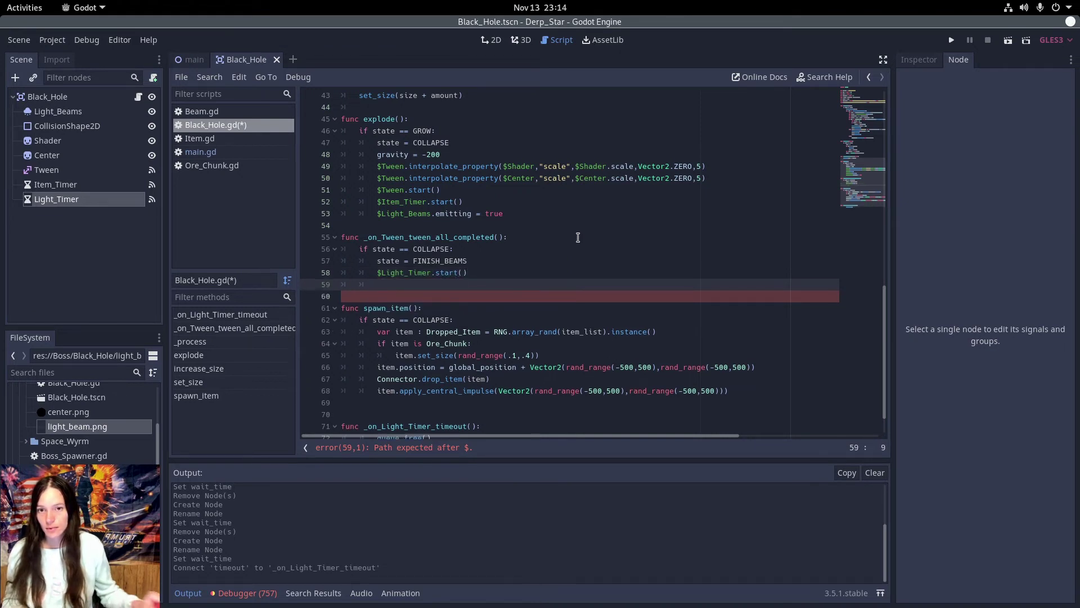
Copy the $Light_Beams.emitting line from explode() to below $Light_Timer.start() and set its value to false.
left_click_drag(508, 214, 503, 201)
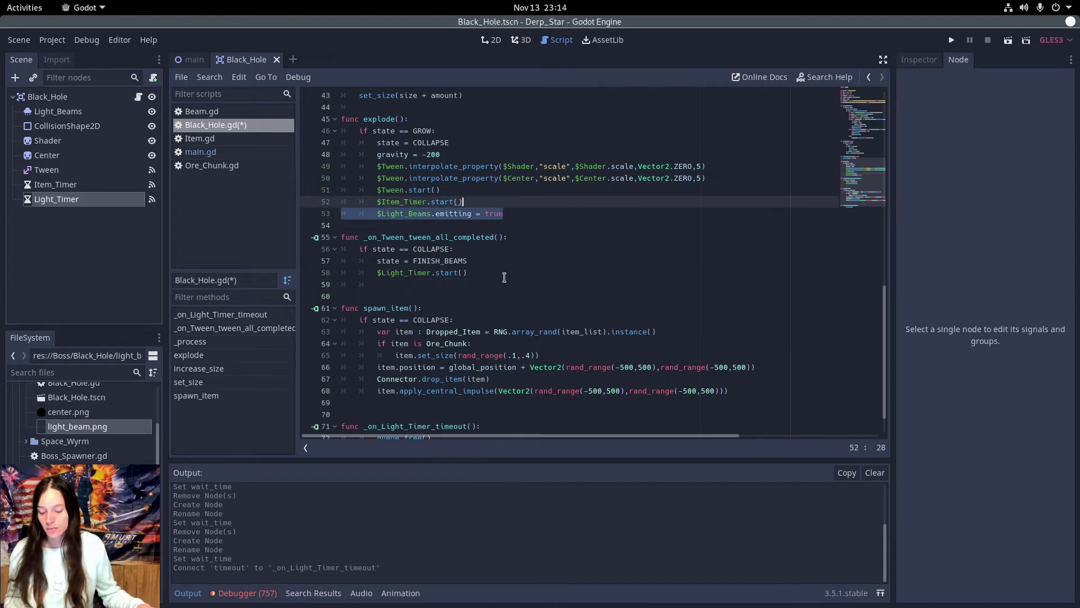
key("ctrl+c")
left_click(503, 274)
key("ctrl+v")
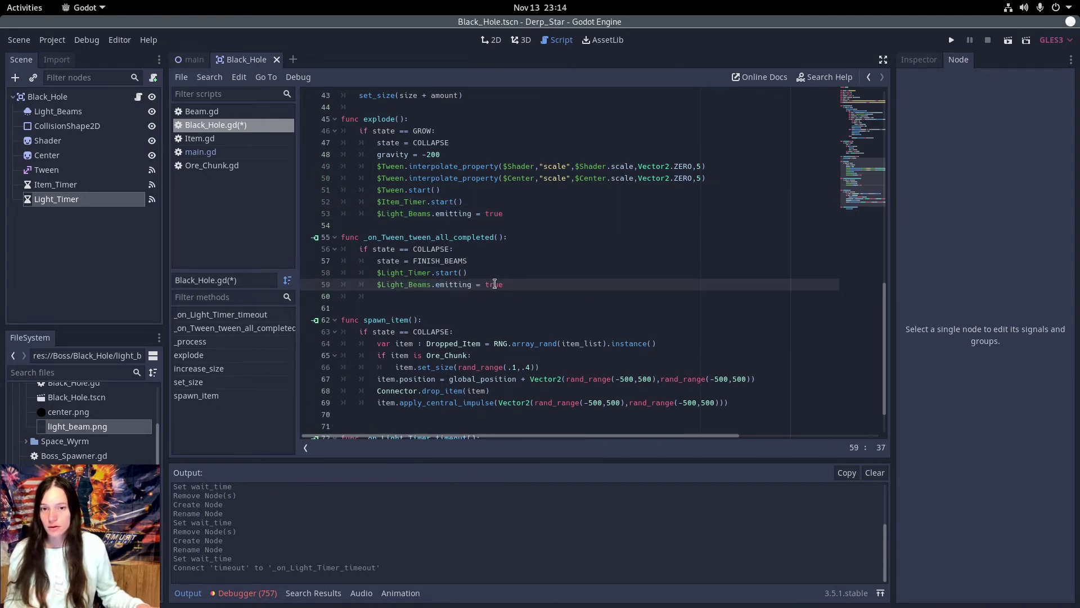
type("false")
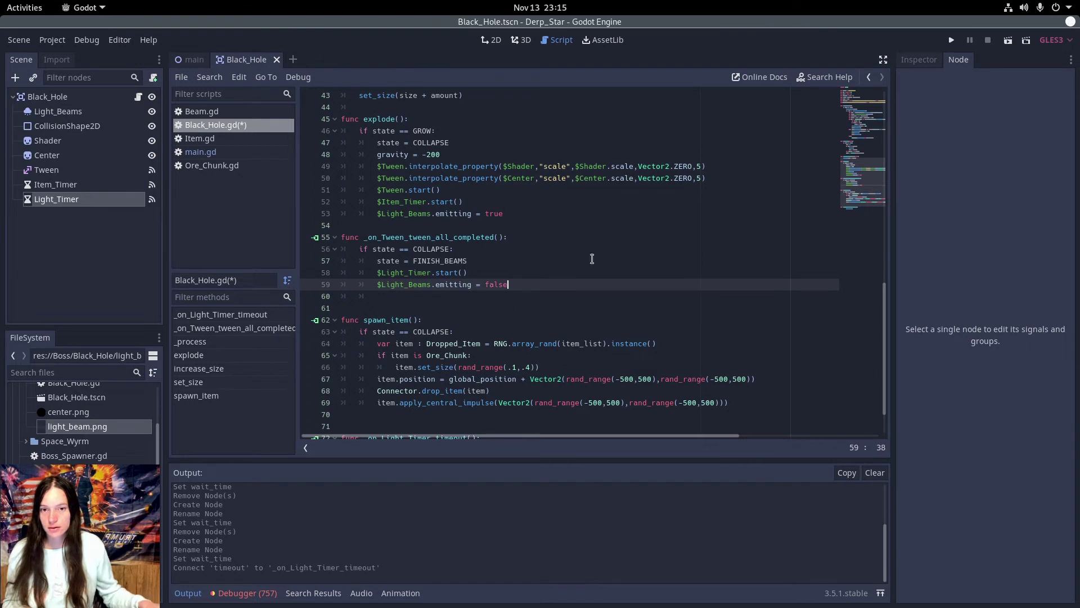
Add $Item_Timer.stop() below the $Light_Beams.emitting = false line.
key("Return")
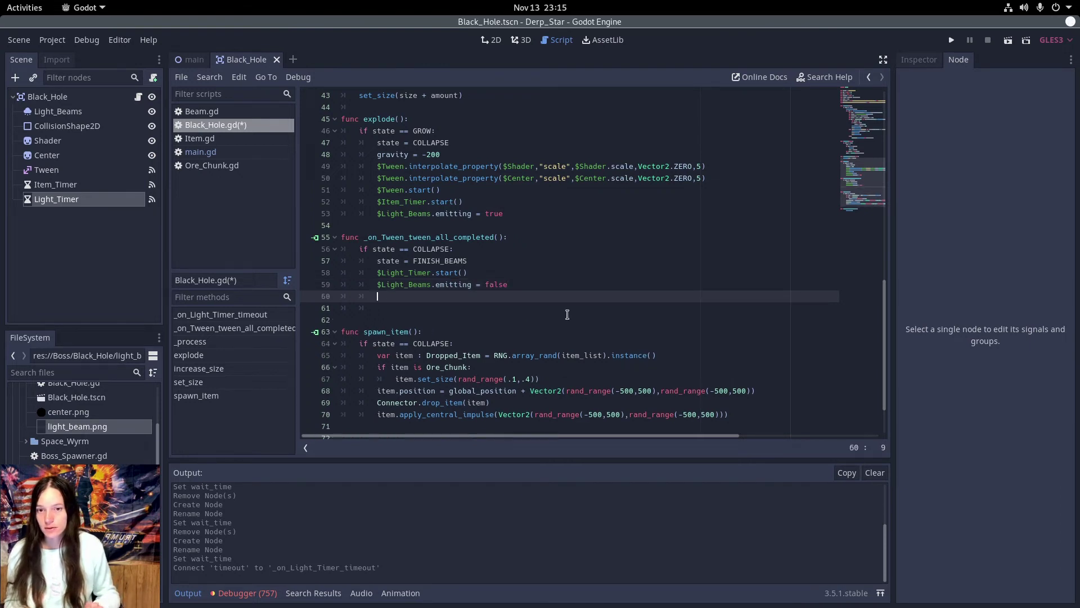
type("$Item_Timer.")
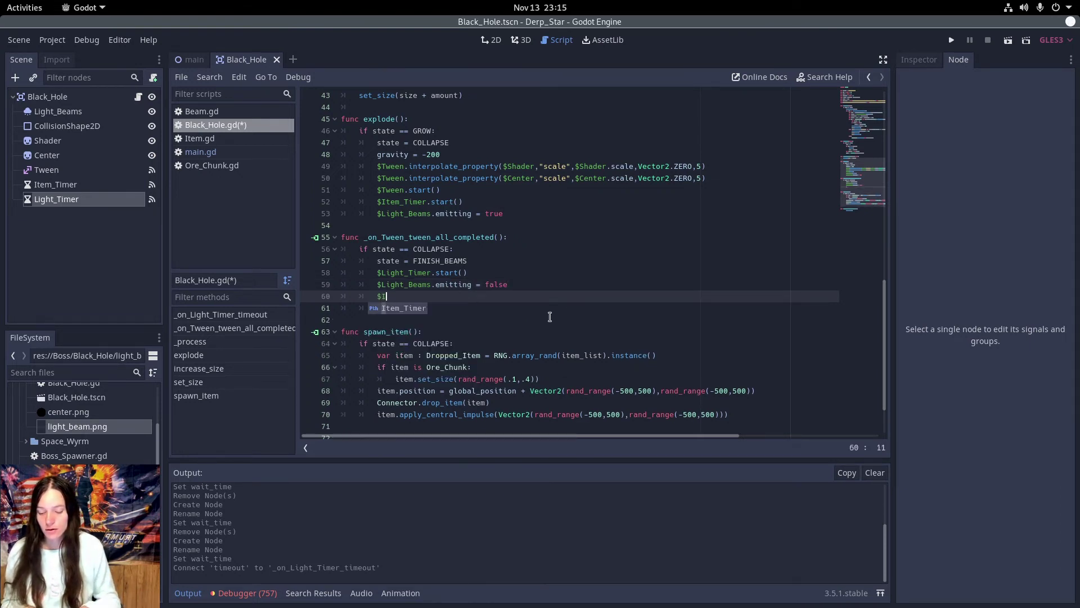
type("stop()")
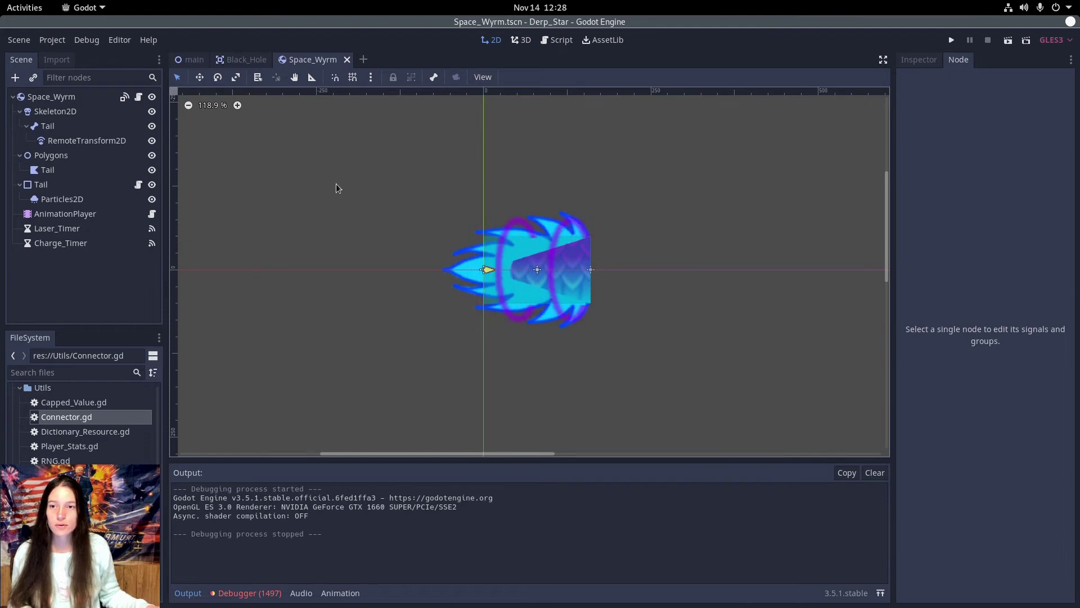
Copy the three boss_core drop lines from died() in Space_Wyrm.gd and declare func drop_boss_core(pos): below drop_item() in Connector.gd.
left_click(139, 98)
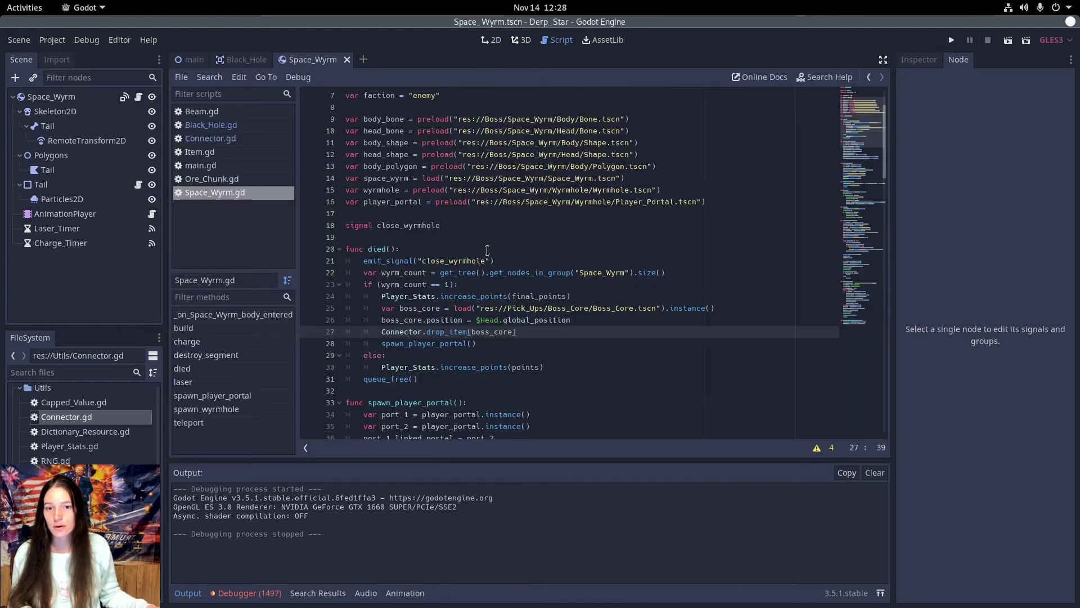
left_click_drag(539, 328, 589, 297)
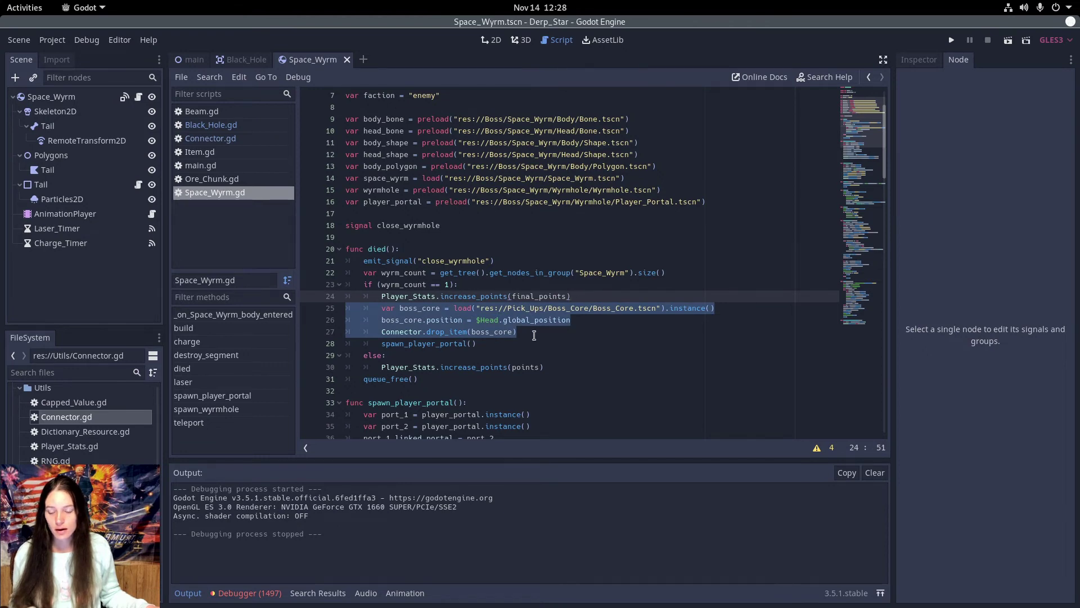
left_click(213, 138)
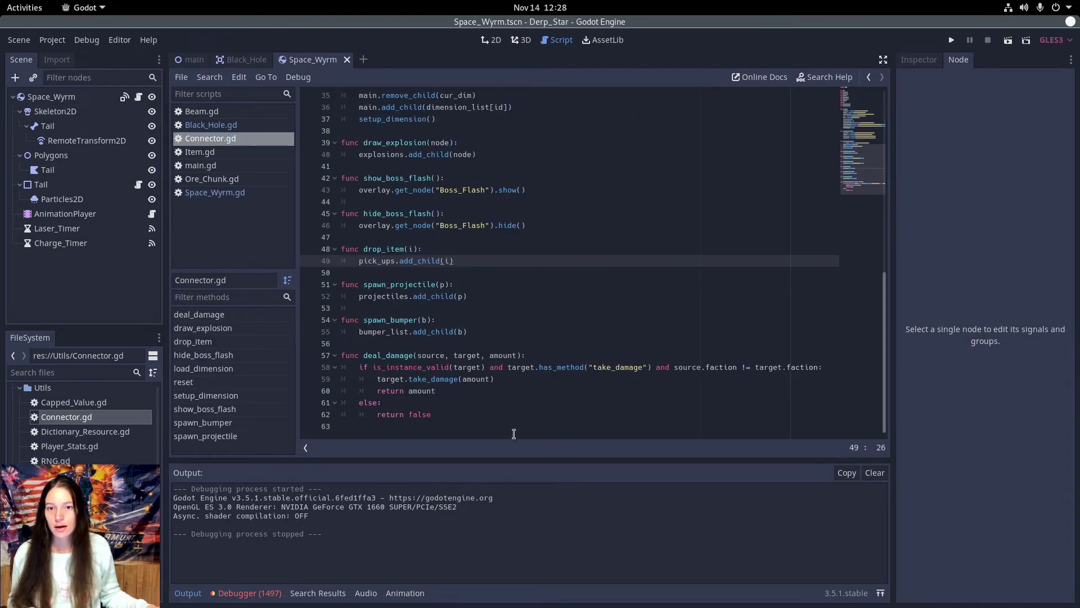
key("Return")
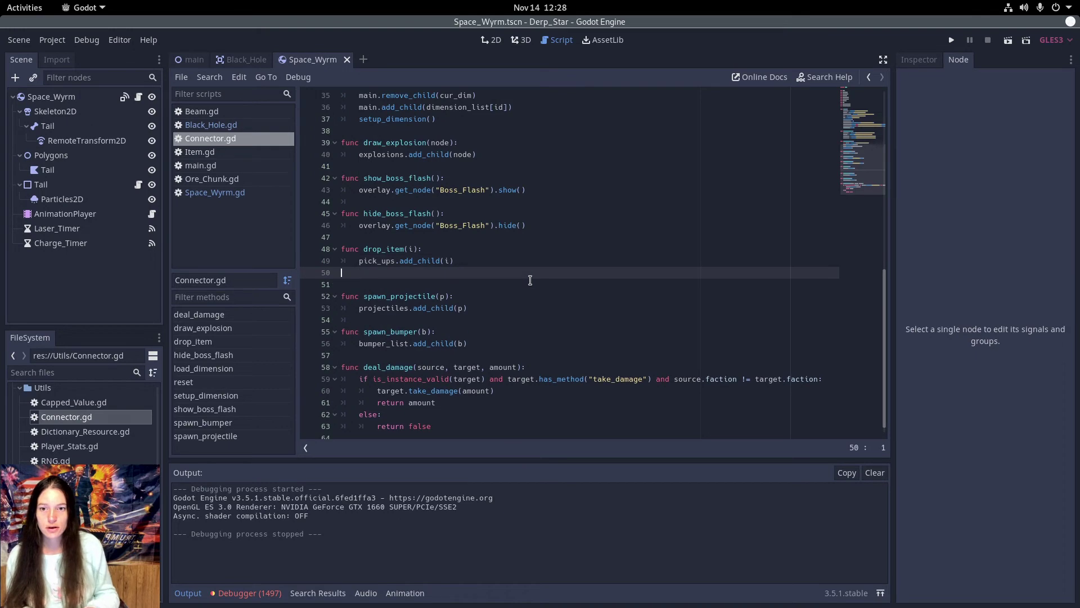
scroll(533, 271, "up", 10)
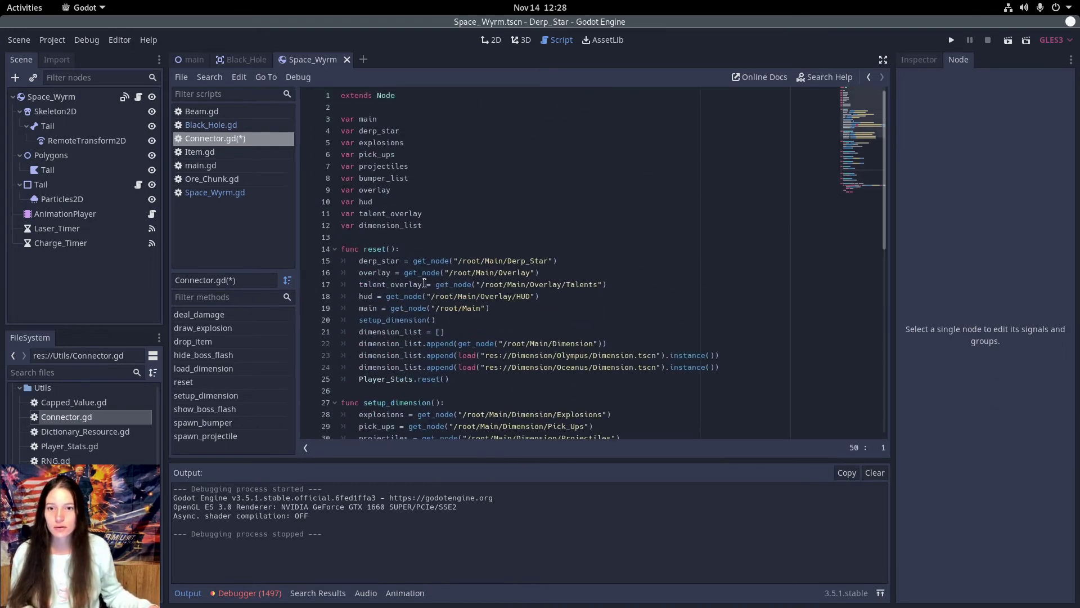
scroll(515, 296, "down", 5)
scroll(587, 233, "down", 5)
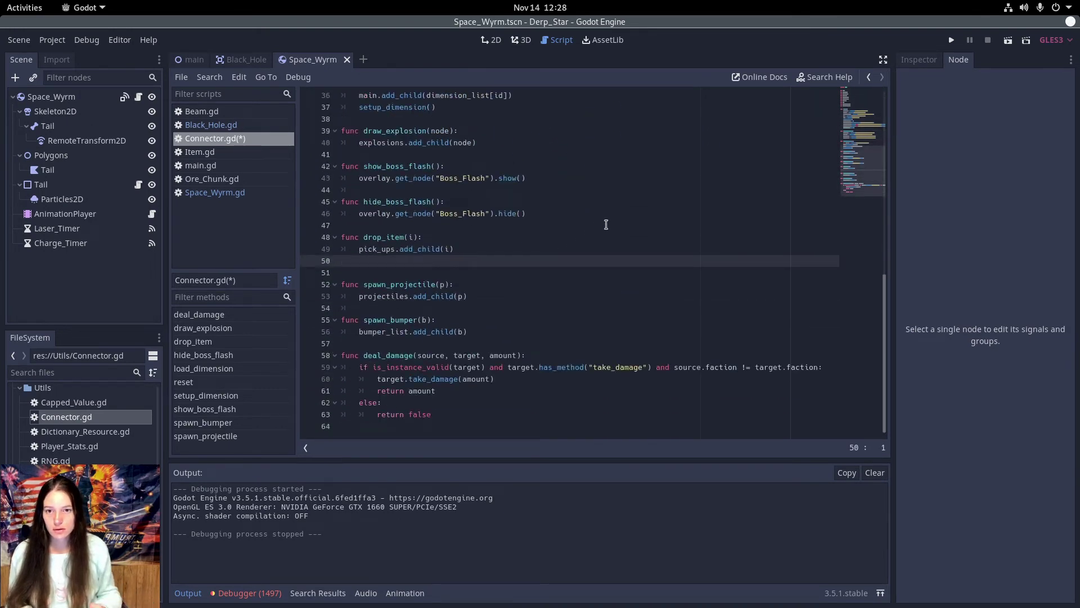
key("Return")
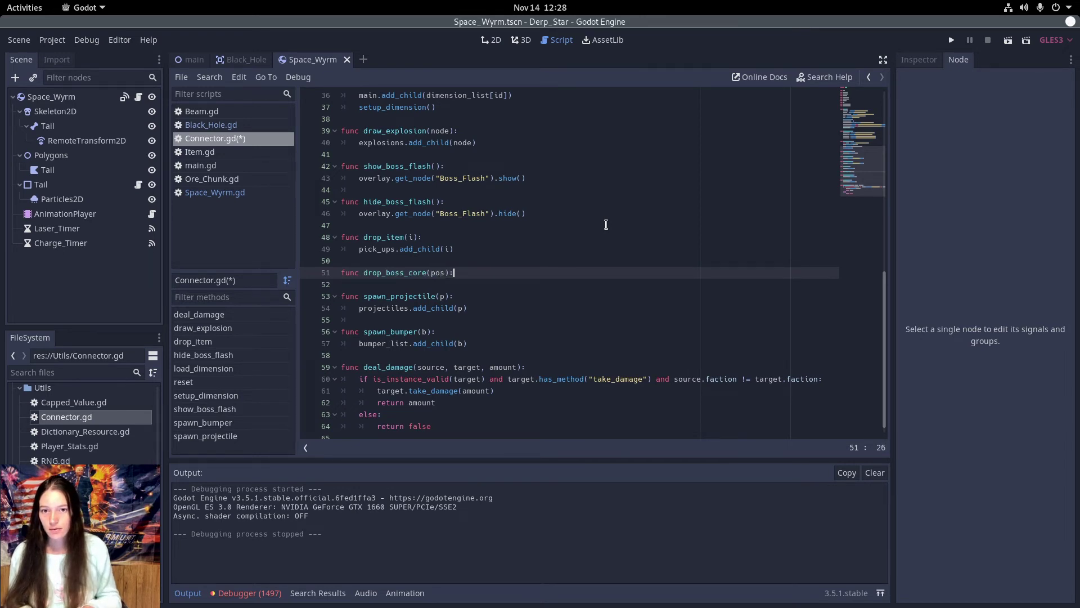
Paste the copied boss_core lines as the body of drop_boss_core(pos), unindent them one level and remove the blank line above them.
key("Return")
key("ctrl+v")
left_click_drag(417, 323, 378, 297)
key("shift+Tab")
left_click(383, 284)
key("BackSpace")
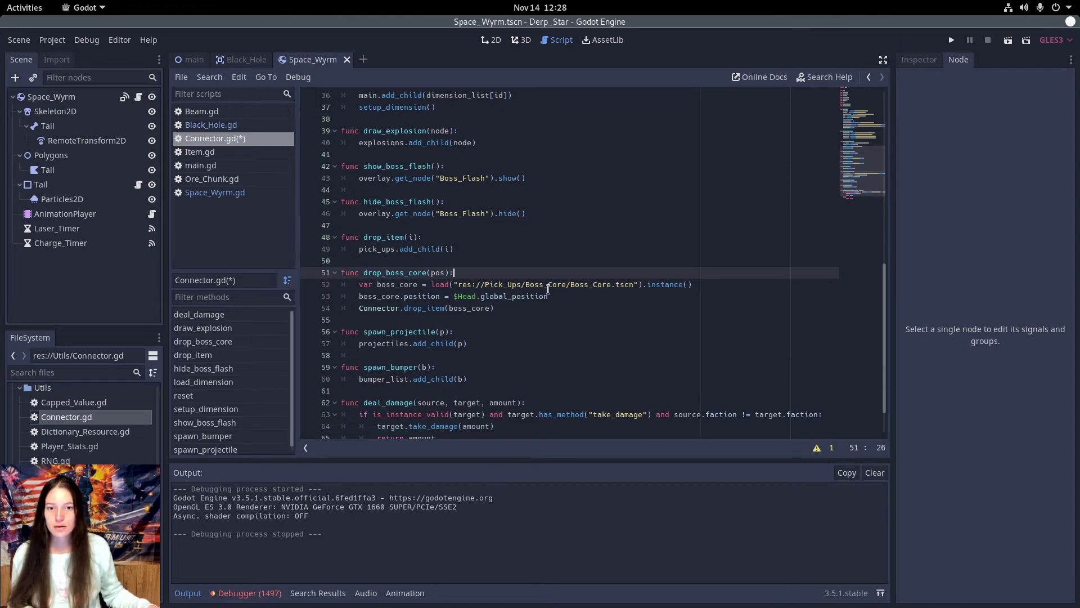
Replace $Head.global_position with pos in the boss_core.position assignment of drop_boss_core(pos).
left_click_drag(555, 300, 453, 299)
type("pos")
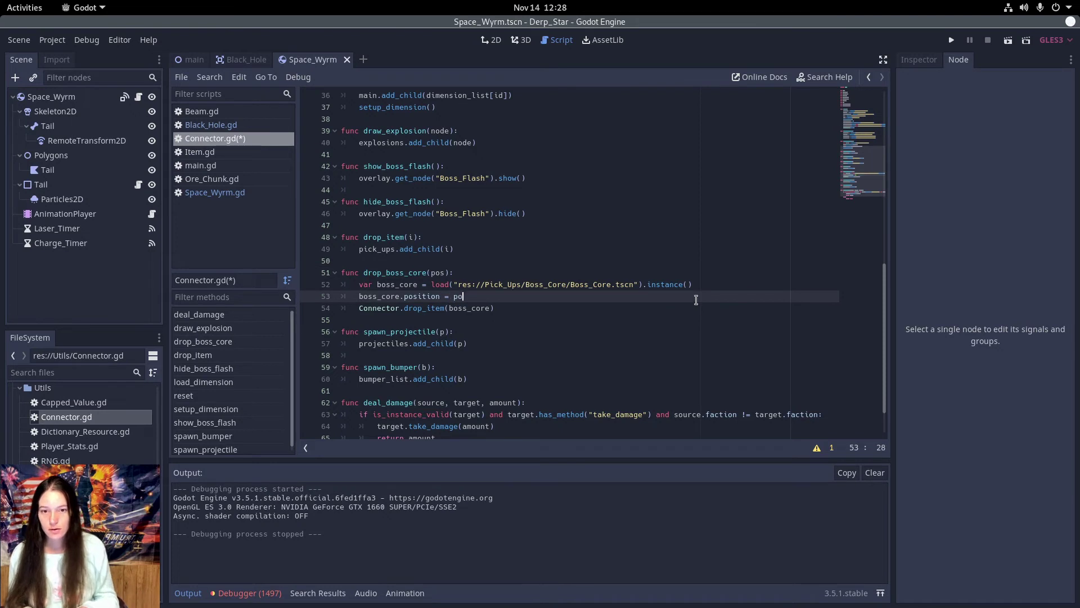
left_click(472, 283)
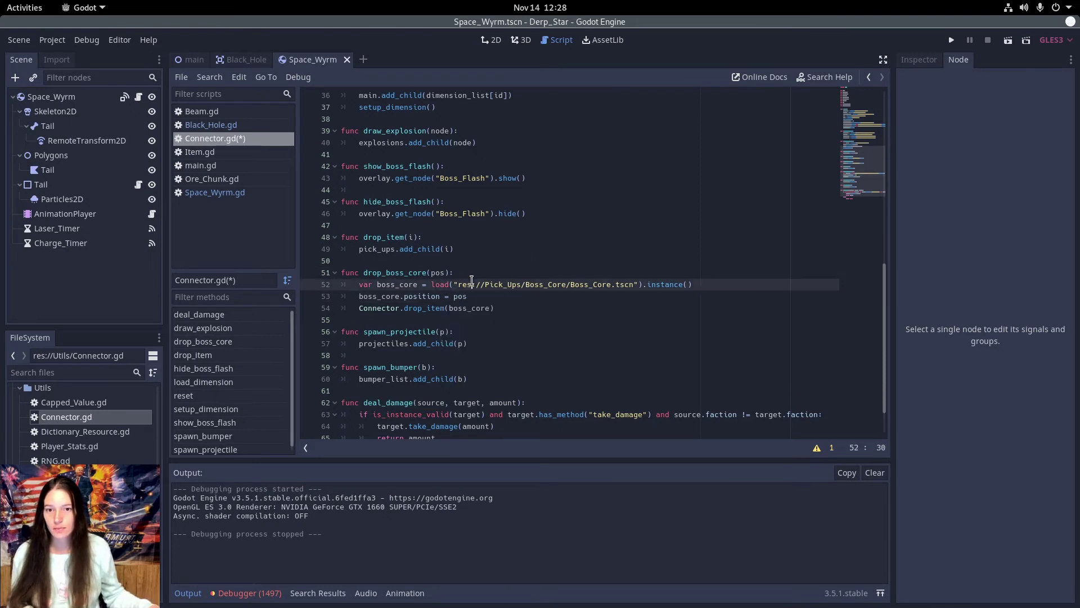
Remove the Connector. prefix from the drop_item(boss_core) call inside drop_boss_core(pos) in Connector.gd.
left_click(503, 309)
double_click(381, 309)
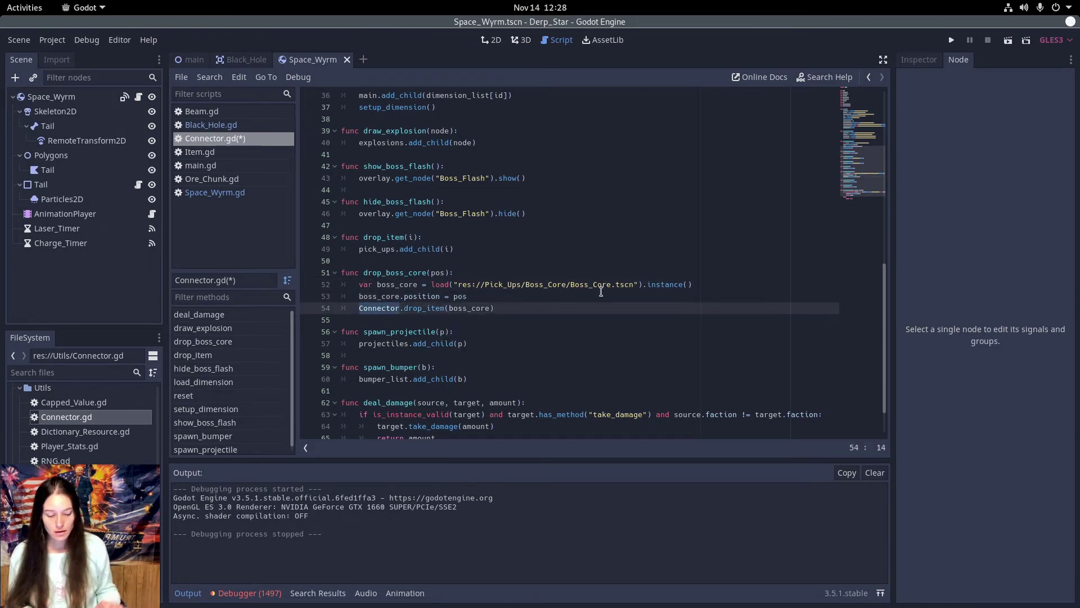
key("BackSpace")
key("Delete")
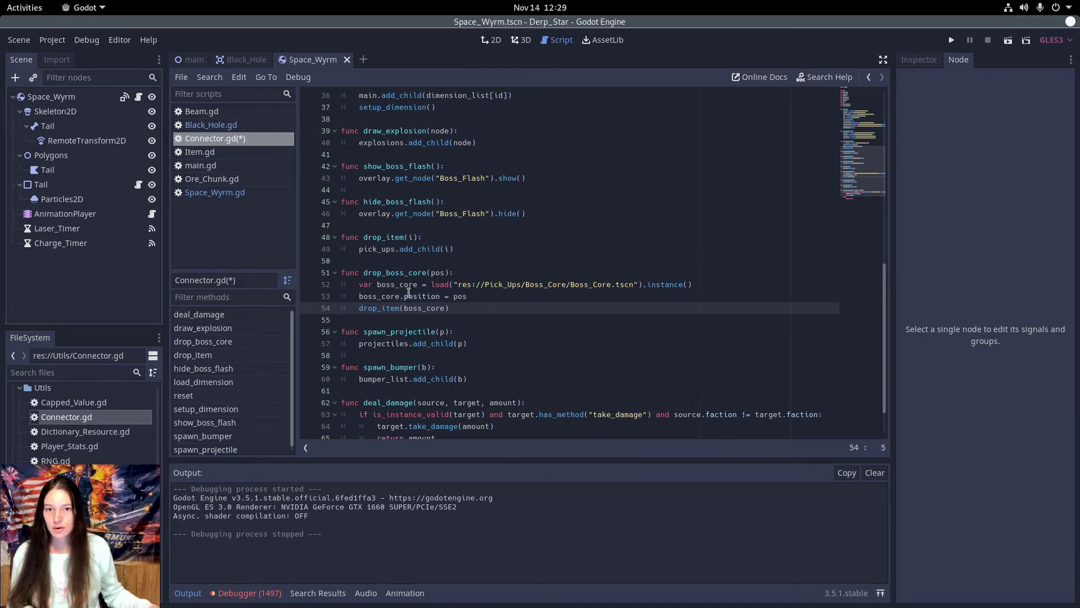
left_click(471, 307)
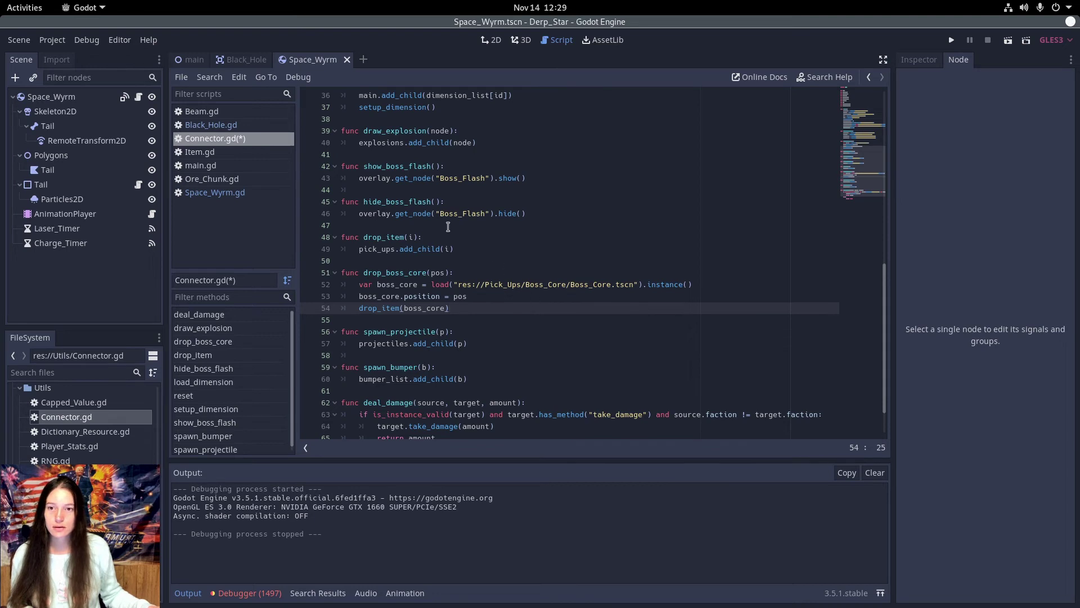
Add a Connector.drop_boss_core() call below Player_Stats.increase_points(final_points) in died() of Space_Wyrm.gd.
left_click(229, 195)
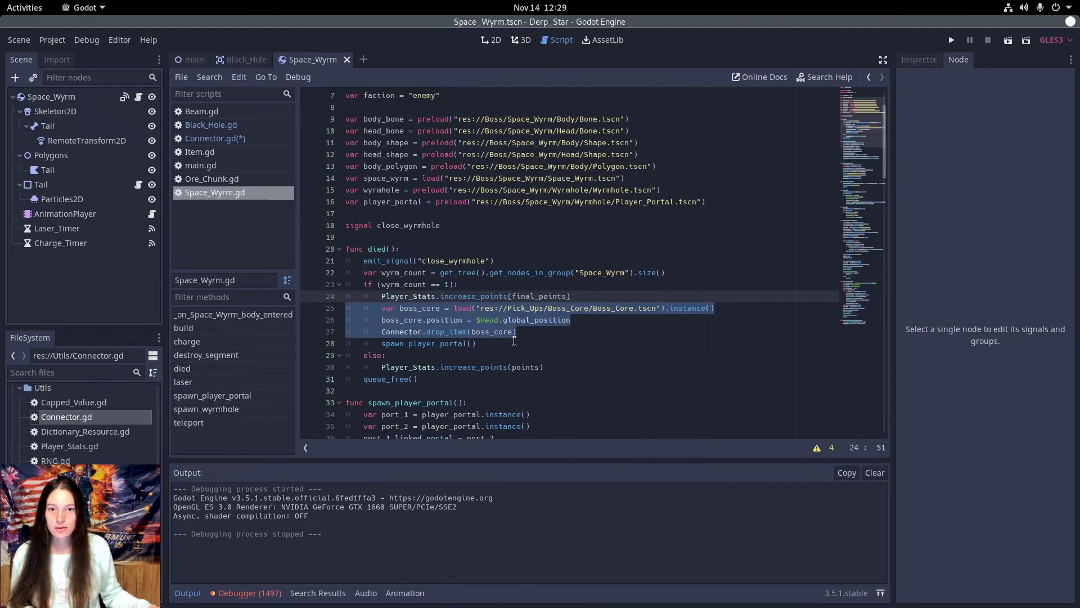
left_click(628, 298)
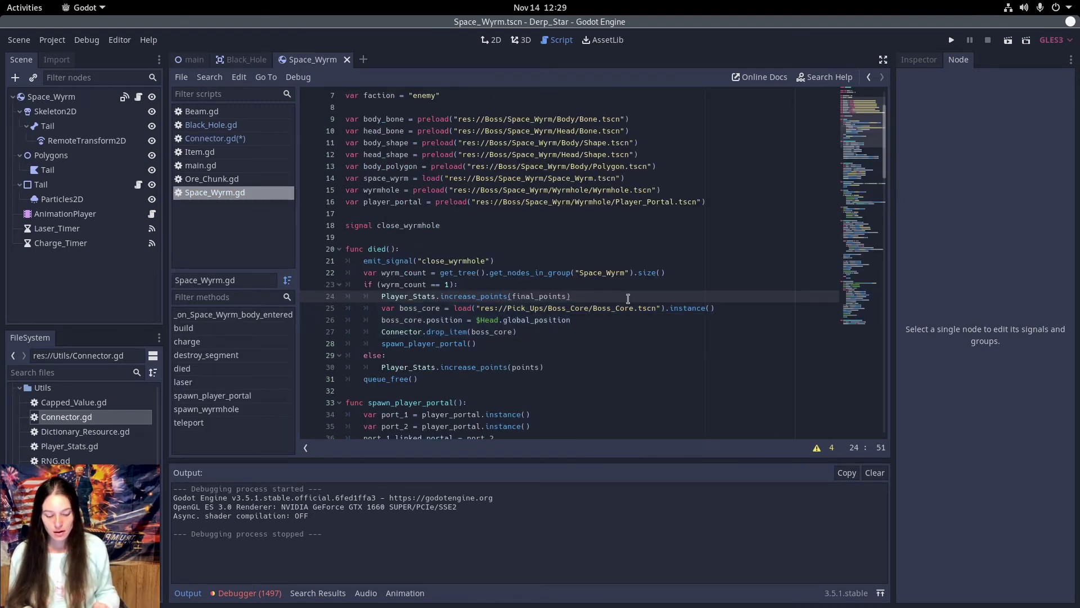
key("Return")
type("Connect")
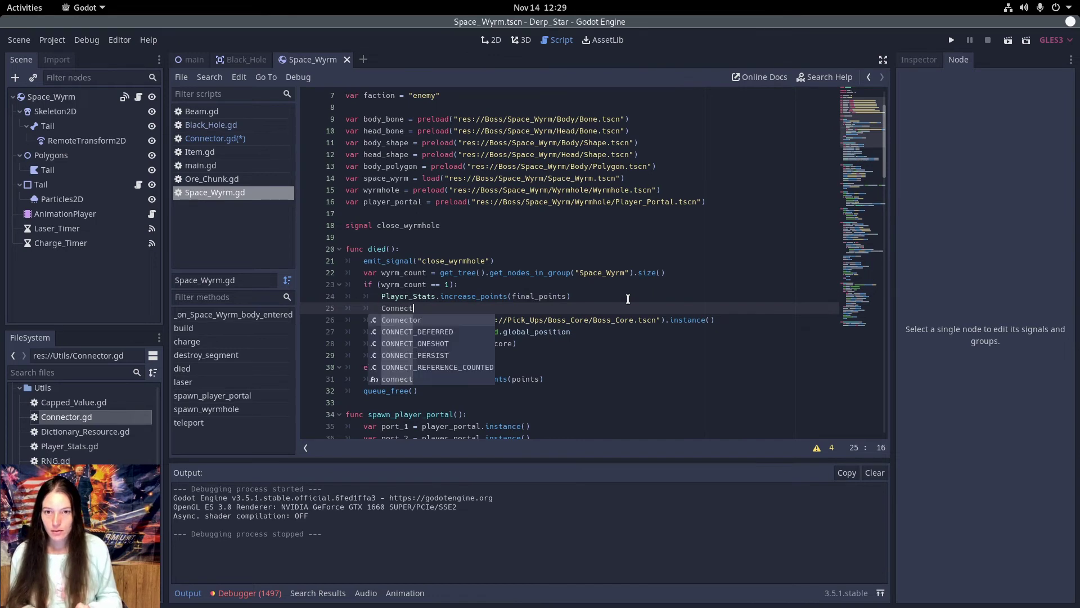
type("or.drop")
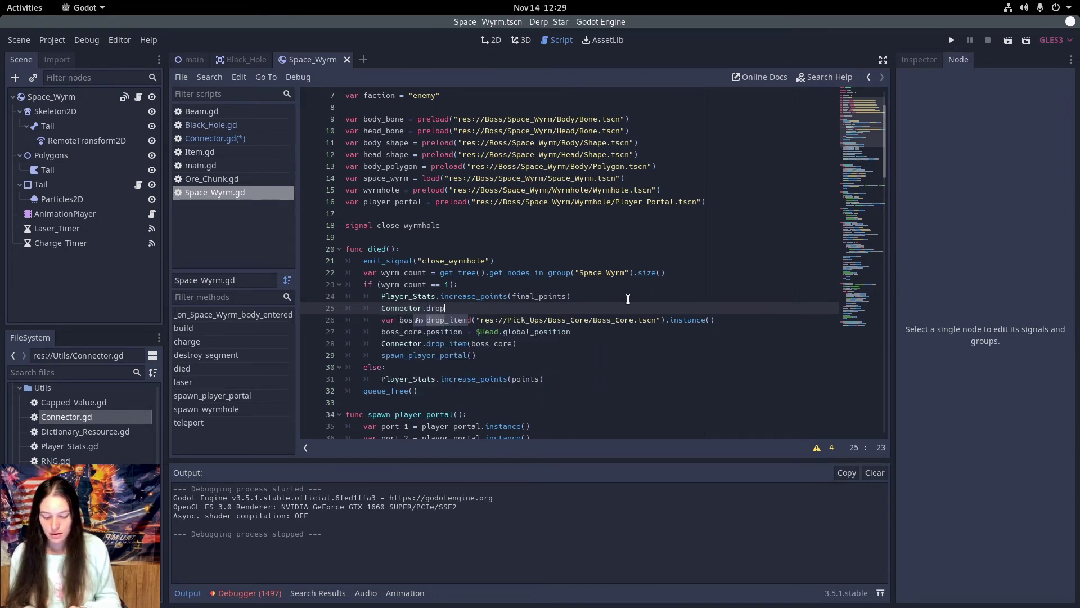
type("_bos")
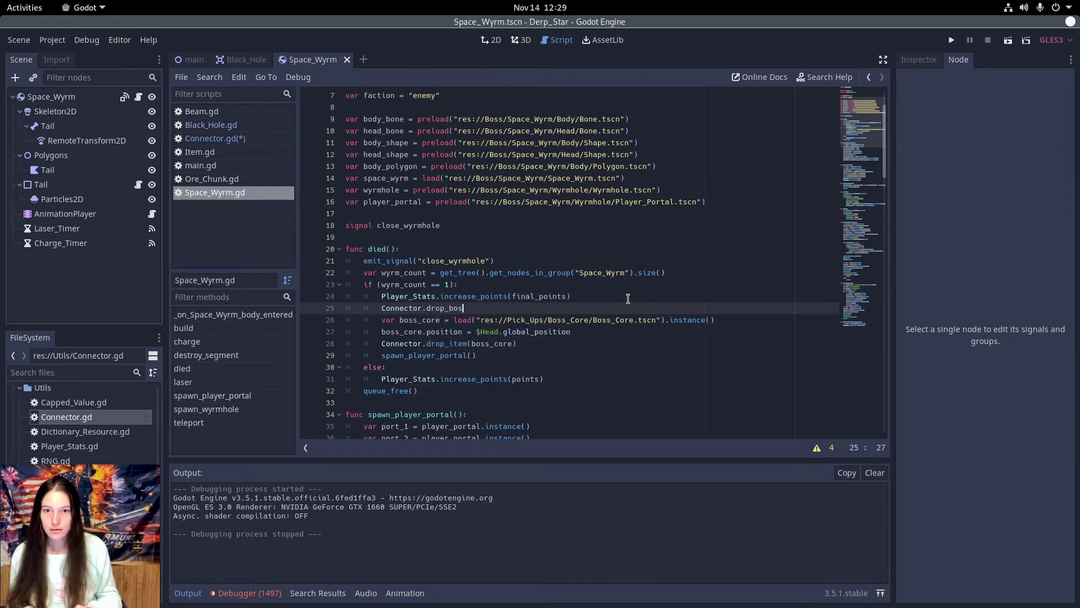
type("s_co")
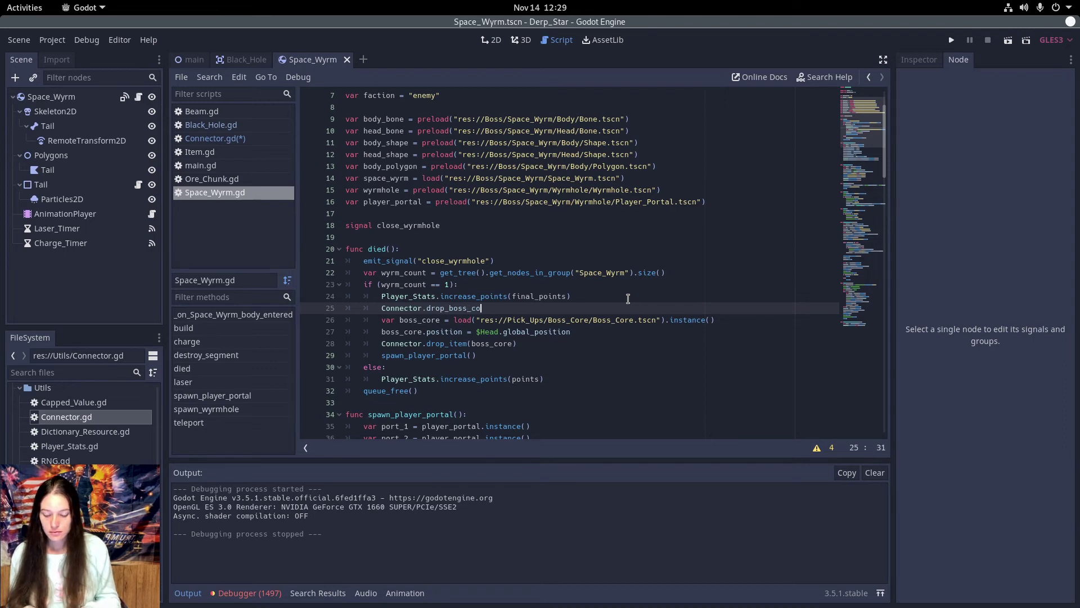
type("re()")
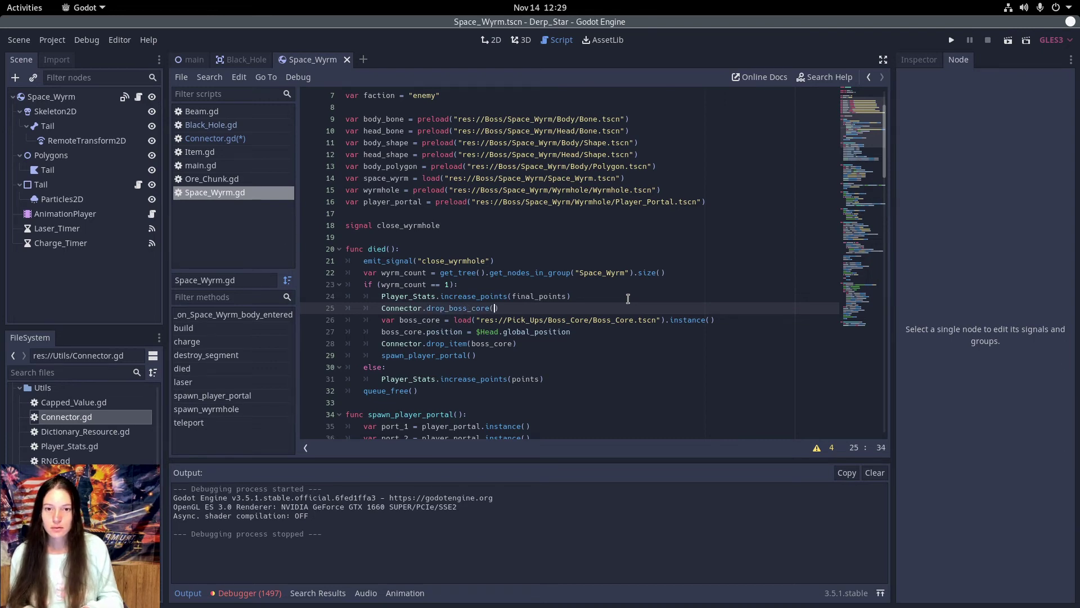
Copy $Head.global_position from the boss_core.position line into the drop_boss_core() call as its argument.
left_click(477, 332)
left_click_drag(477, 331, 590, 330)
key("ctrl+c")
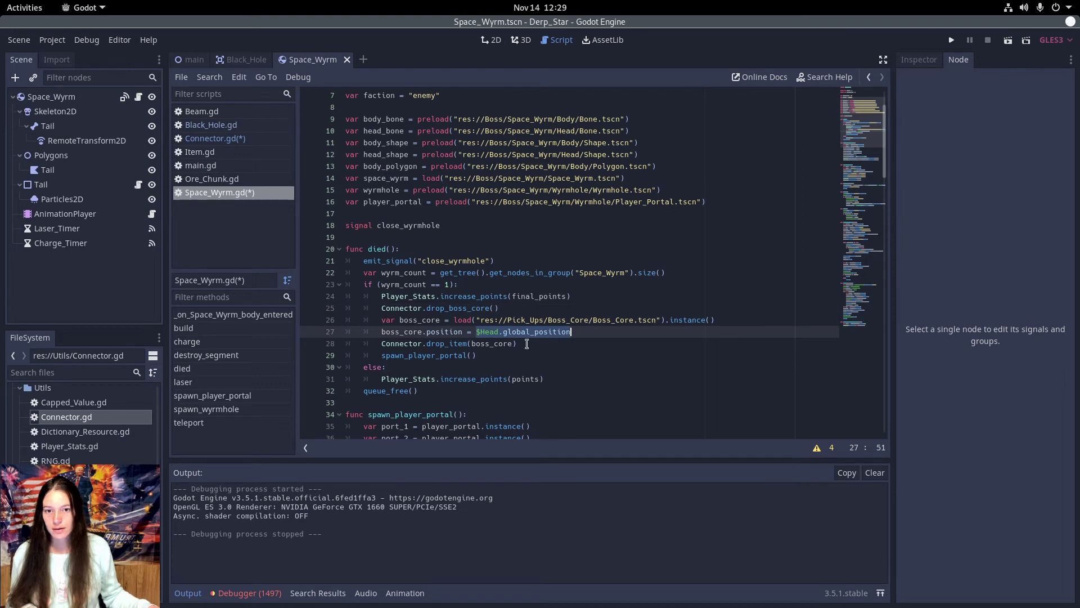
left_click(494, 308)
key("ctrl+v")
left_click(610, 299)
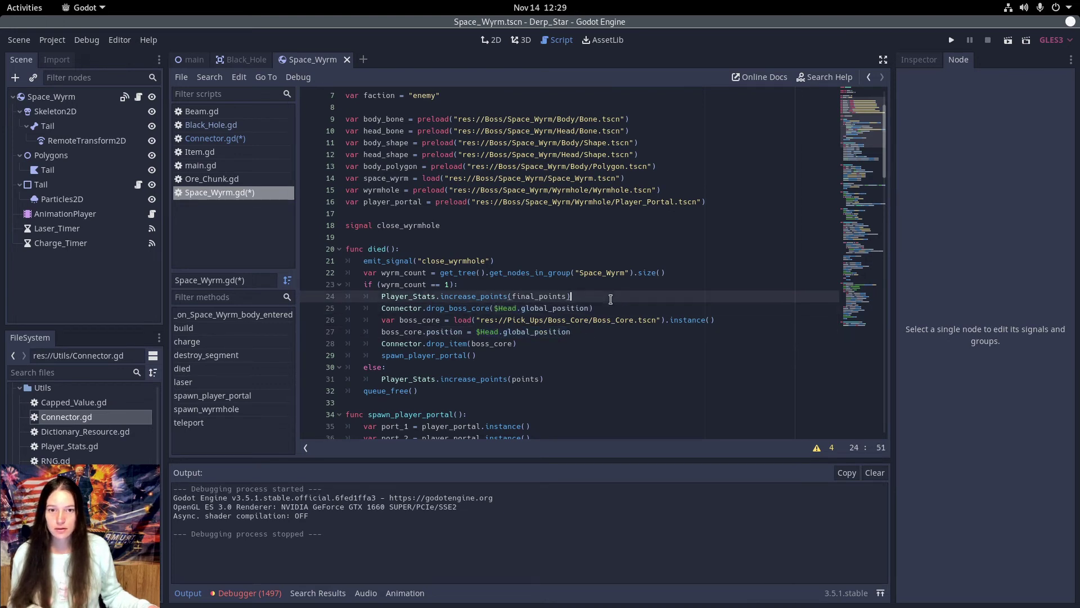
Delete the three old boss_core lines below the drop_boss_core call in died() and save the changes.
left_click(568, 335)
key("shift+Up")
key("shift+Up")
key("shift+Up")
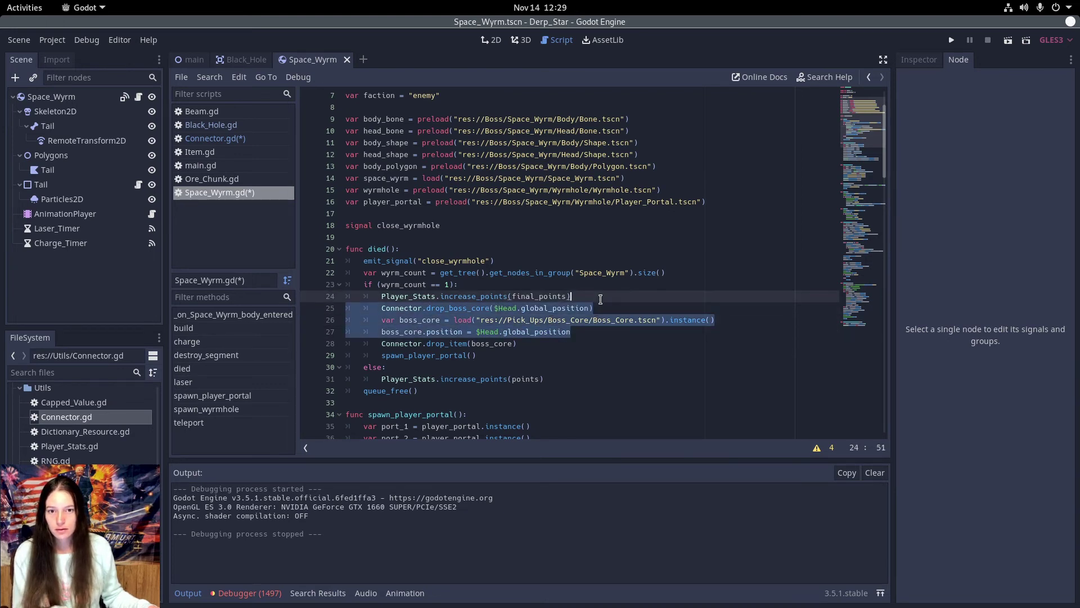
left_click(563, 349)
key("shift+Up")
key("shift+Up")
key("shift+Up")
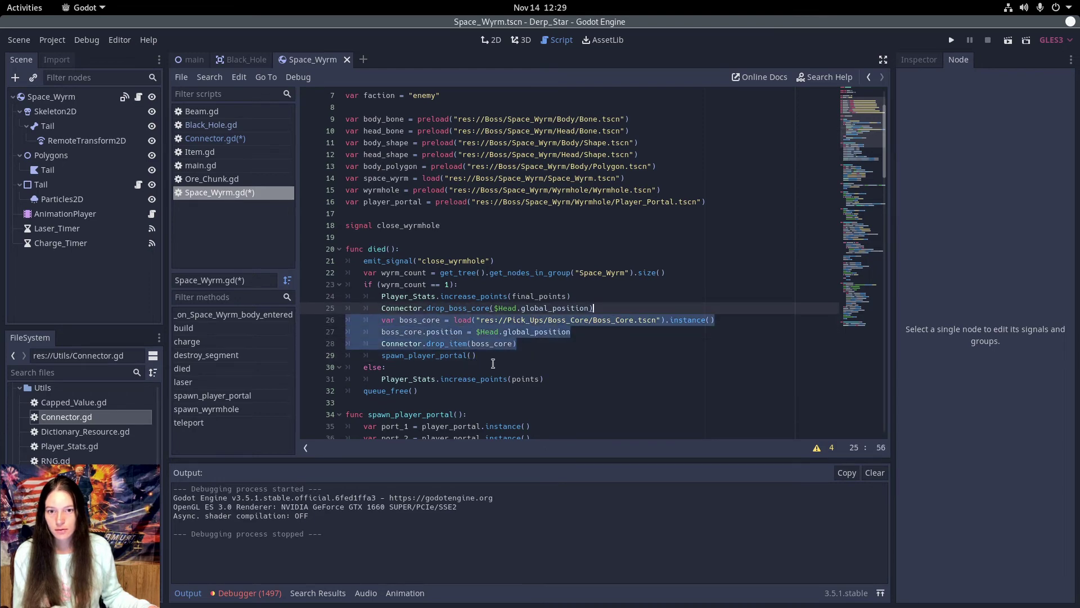
key("BackSpace")
key("ctrl+s")
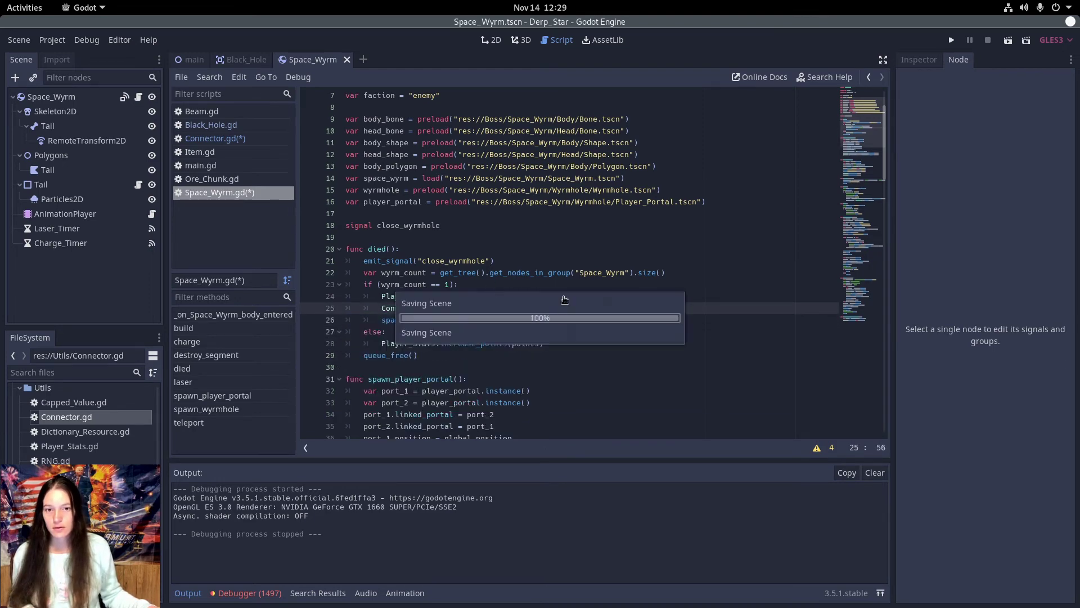
Add Connector.drop_boss_core(global_position) below $Item_Timer.stop() in _on_Tween_tween_all_completed() of Black_Hole.gd and run the project.
left_click(232, 125)
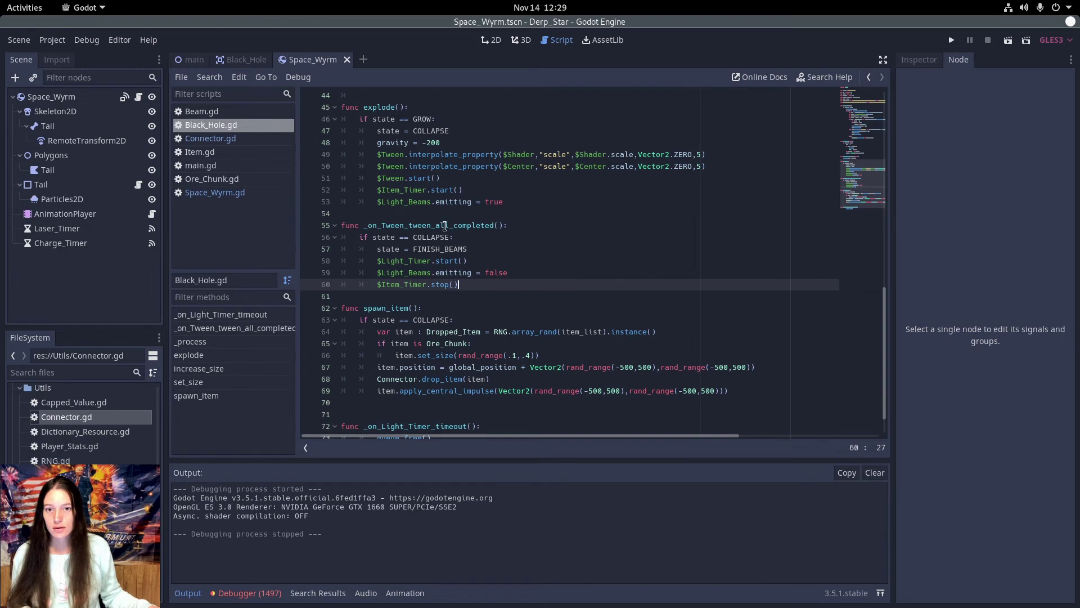
key("Return")
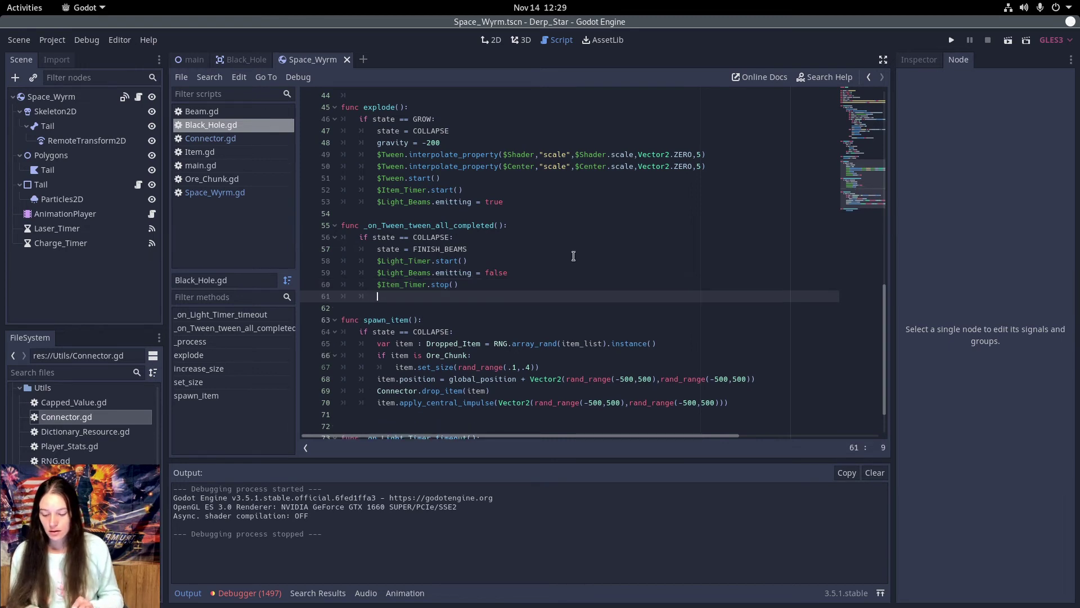
type("Connect")
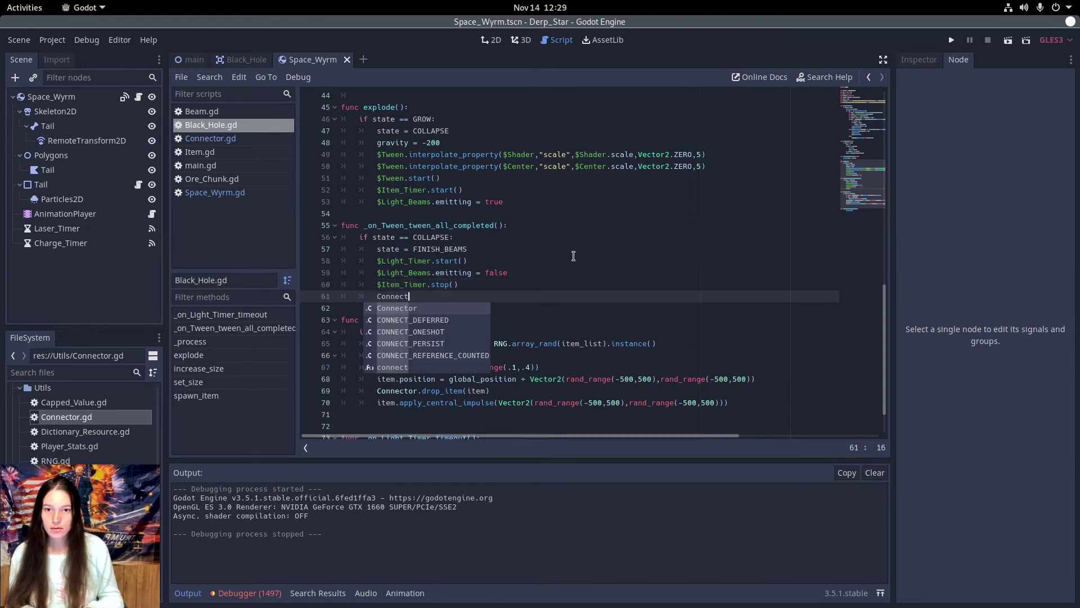
type("or.drop")
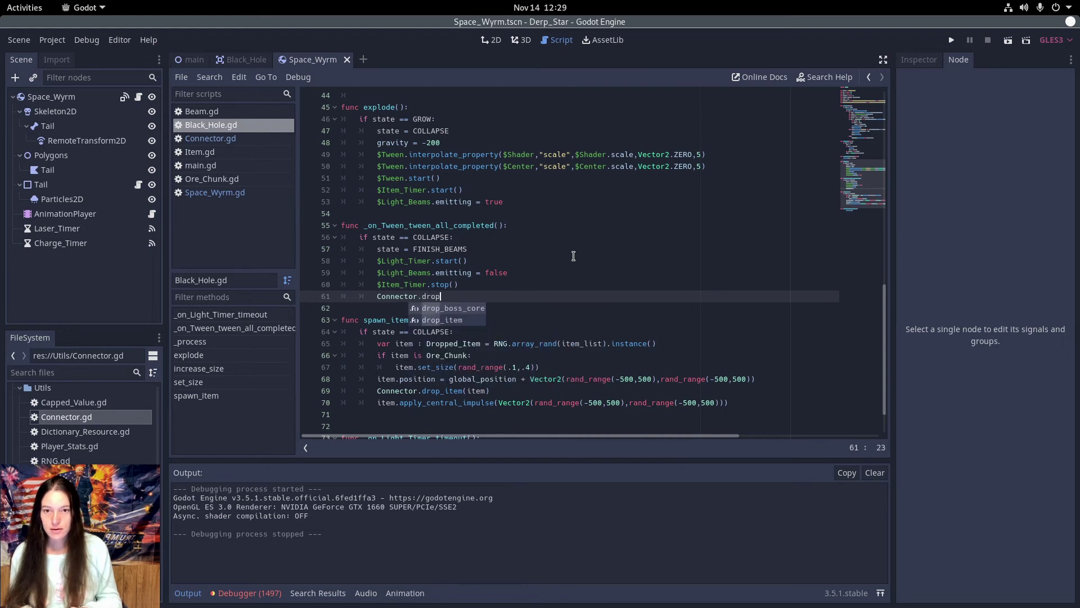
key("Return")
type("glob")
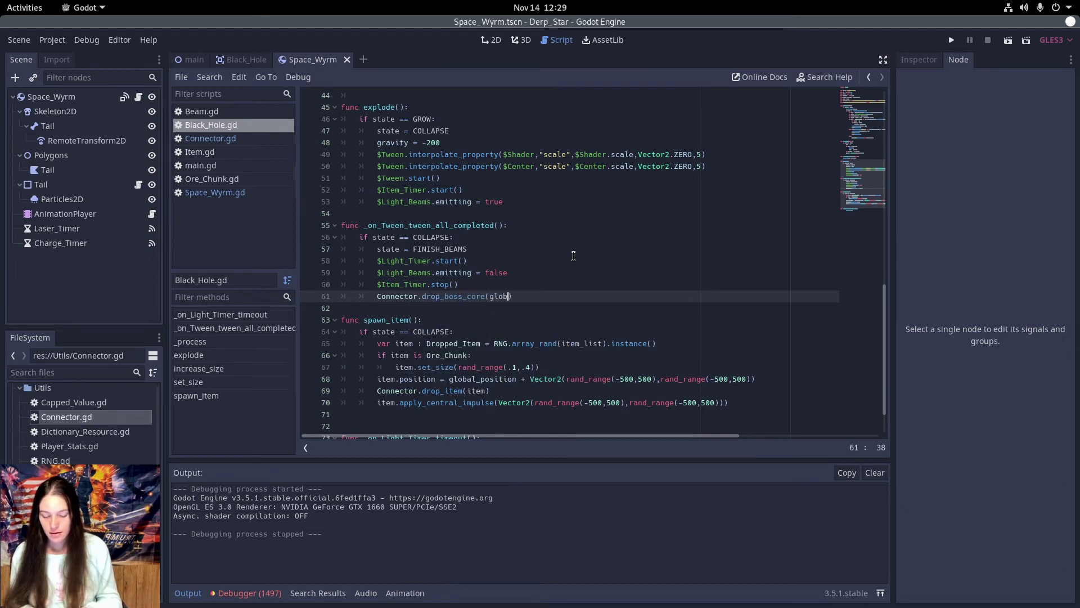
type("al_position")
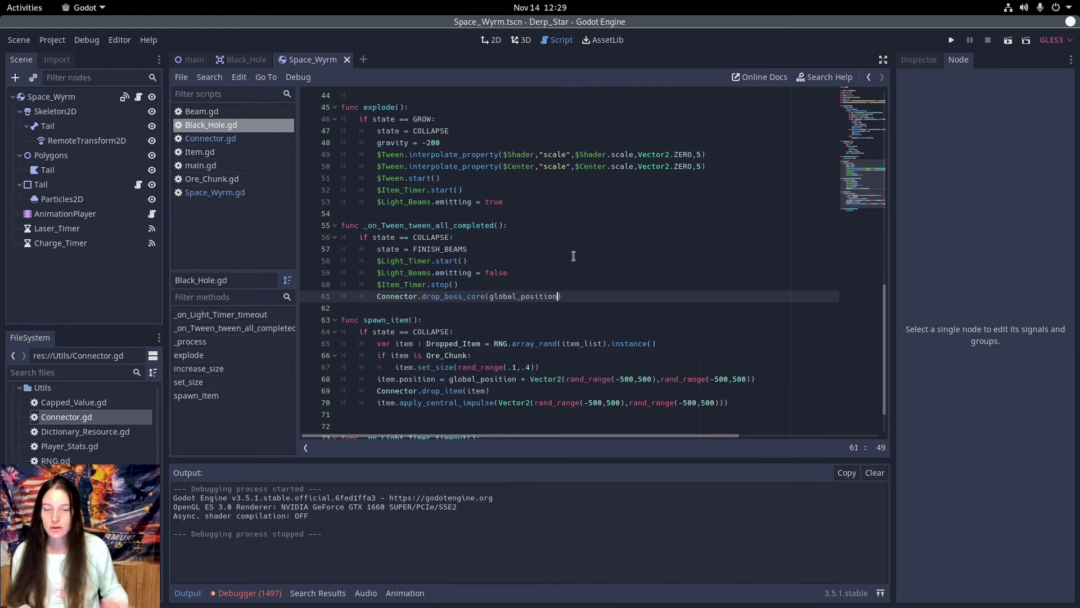
key("F5")
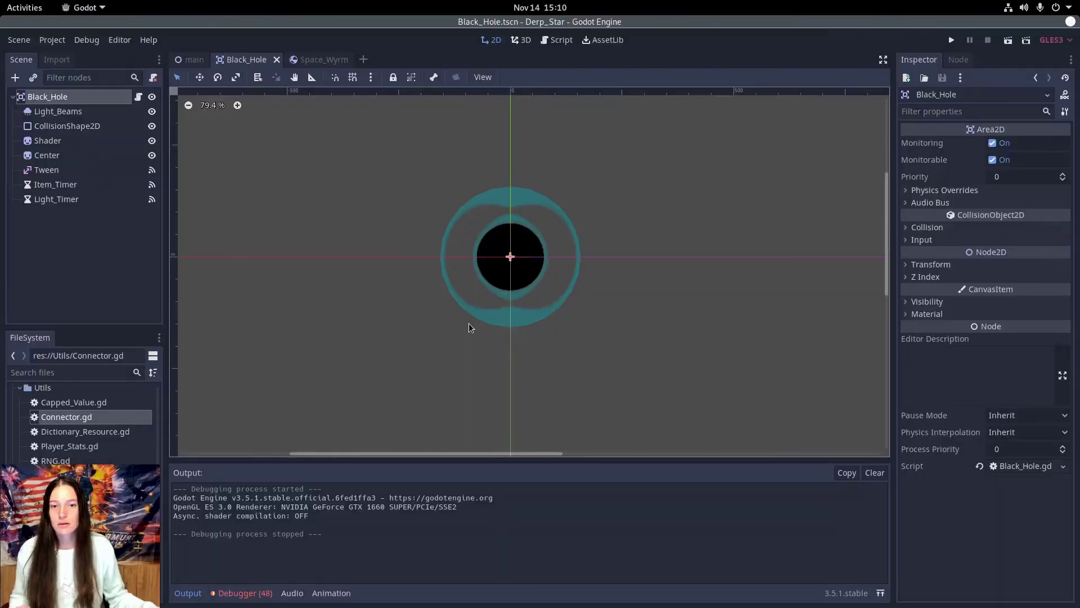
Add an AnimationPlayer child node to the Black_Hole root node.
right_click(88, 102)
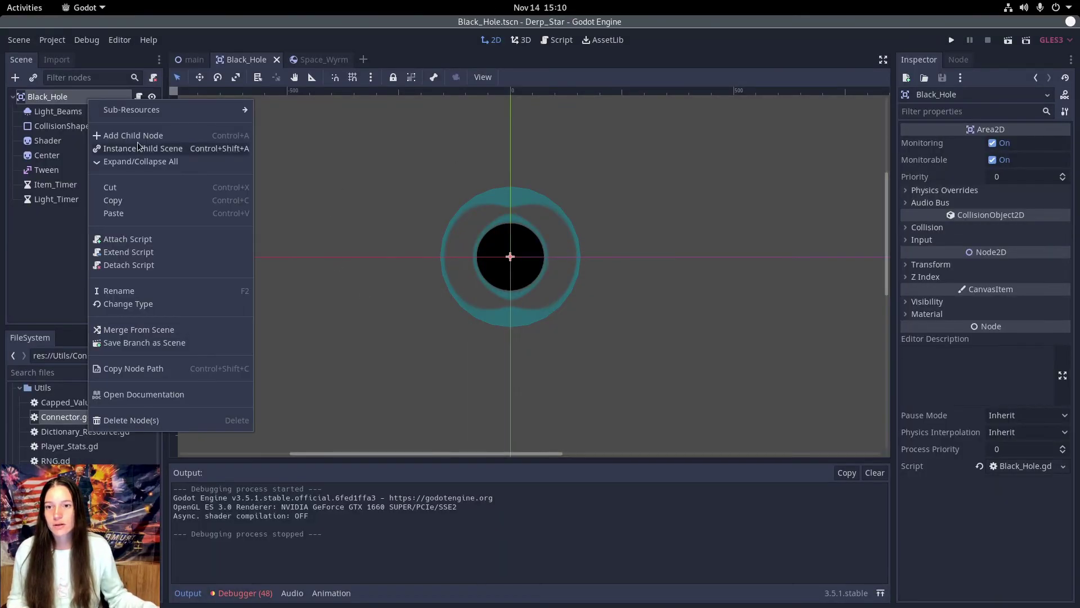
left_click(141, 140)
double_click(433, 206)
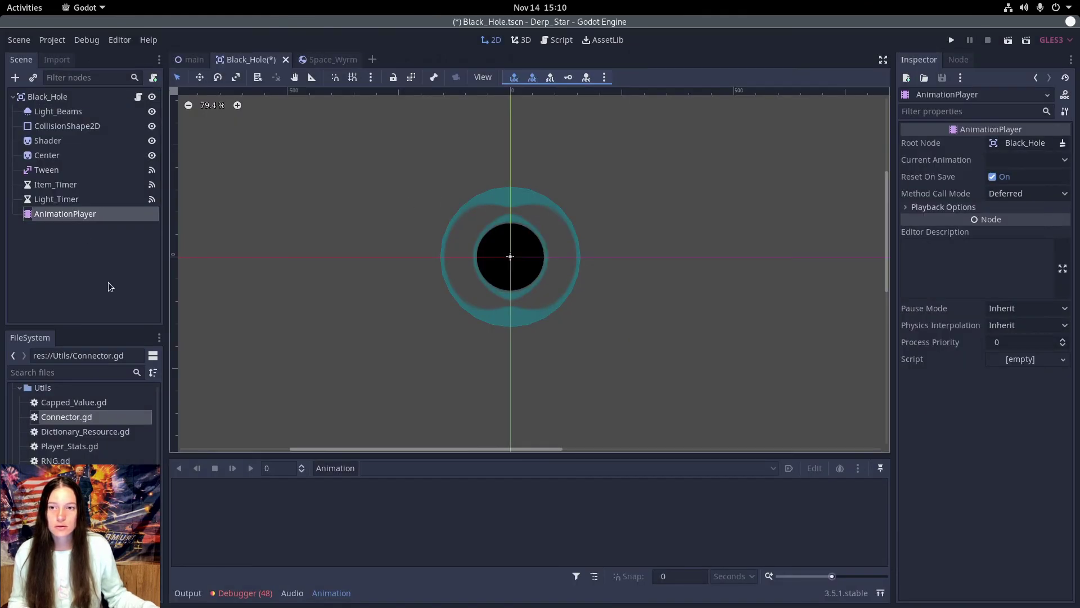
Create a new animation named Fade_In and set its length to 5 seconds.
left_click(352, 468)
left_click(360, 388)
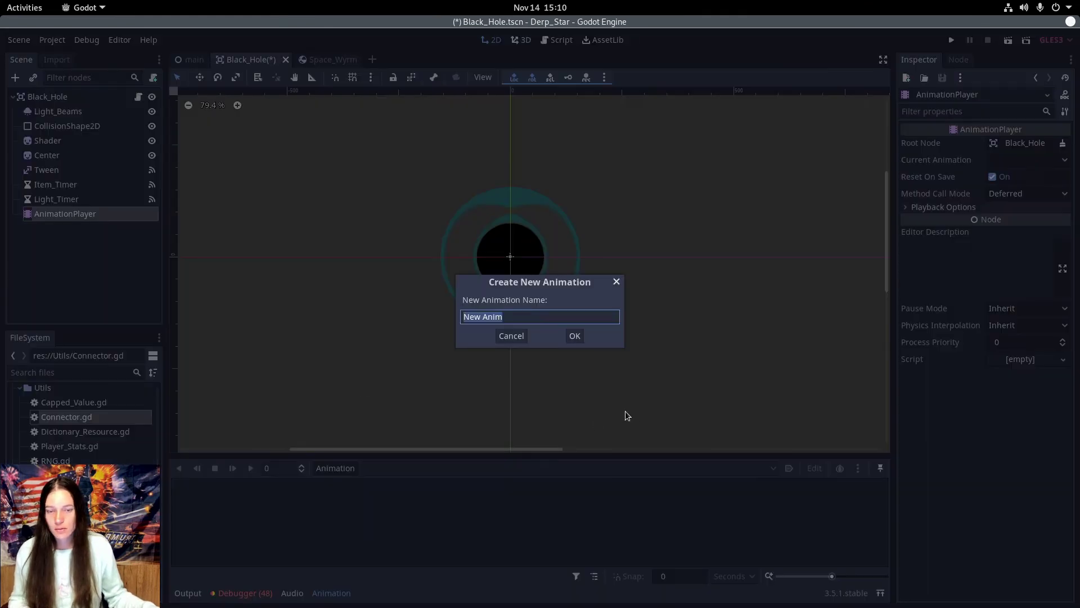
type("Fade_In")
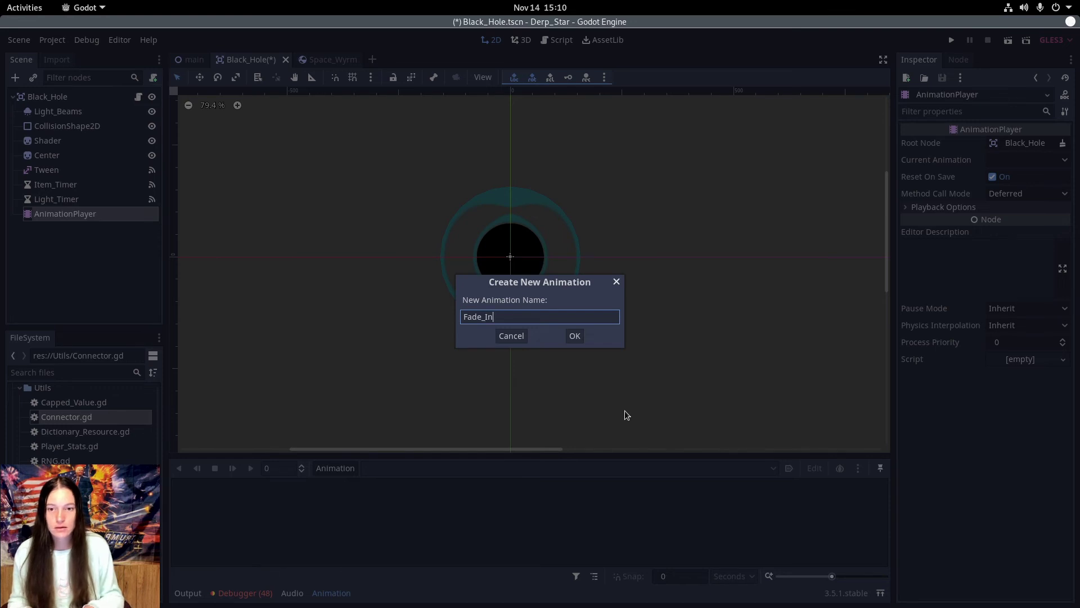
key("Return")
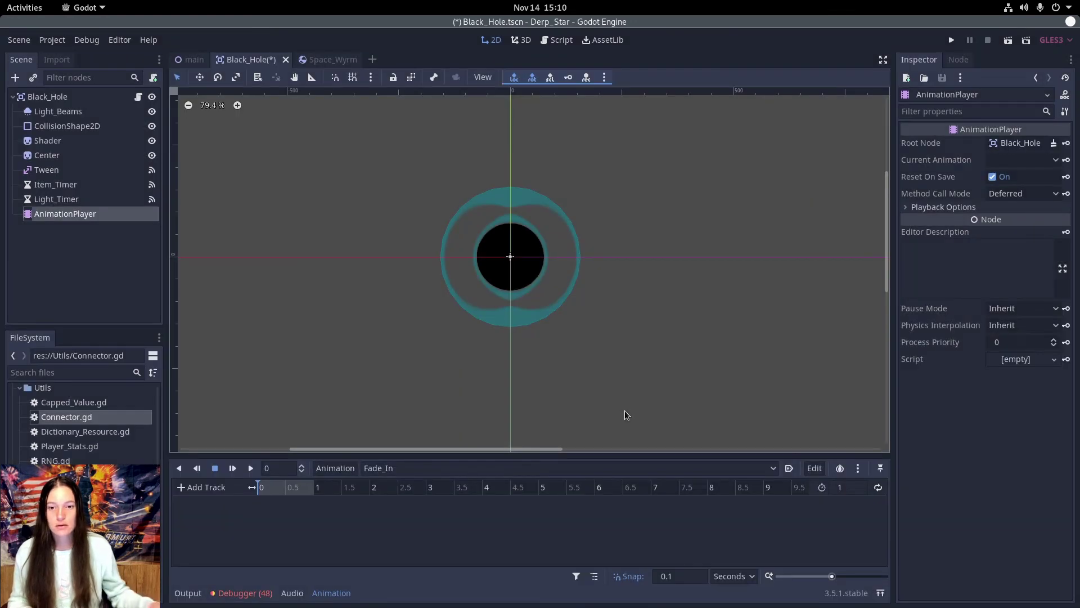
double_click(844, 487)
type("5")
key("Return")
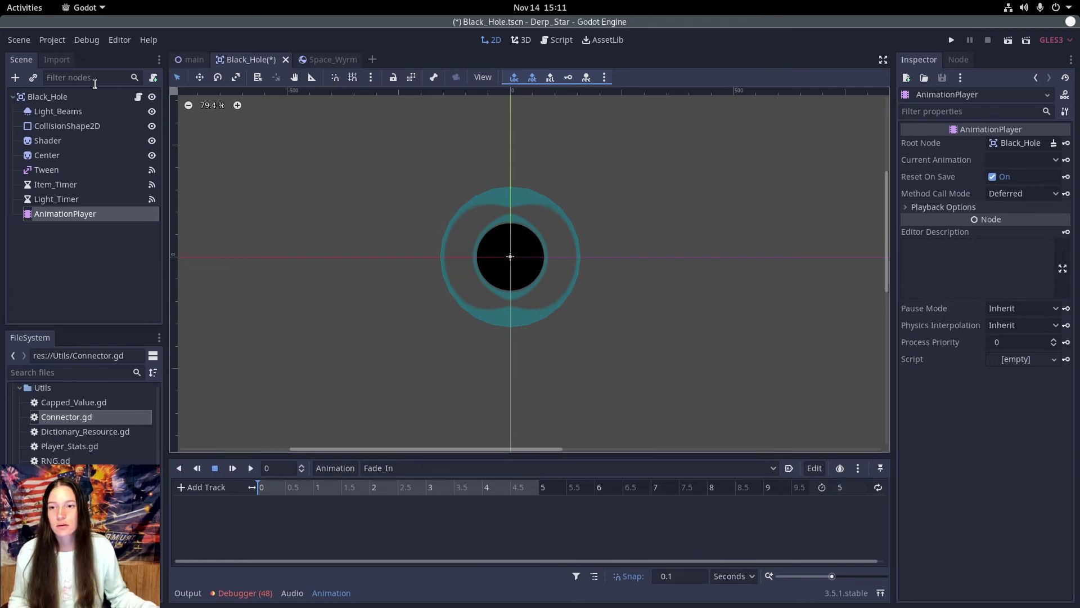
Set the Black_Hole node's Modulate alpha to 0 and key it at 0 seconds on a new modulate track.
left_click(72, 98)
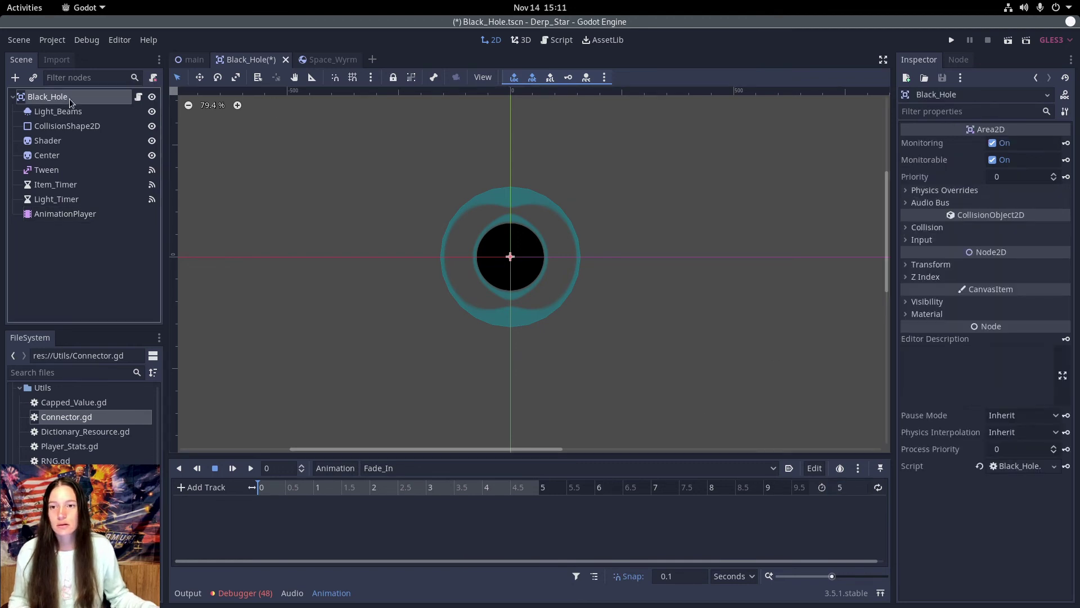
left_click(914, 300)
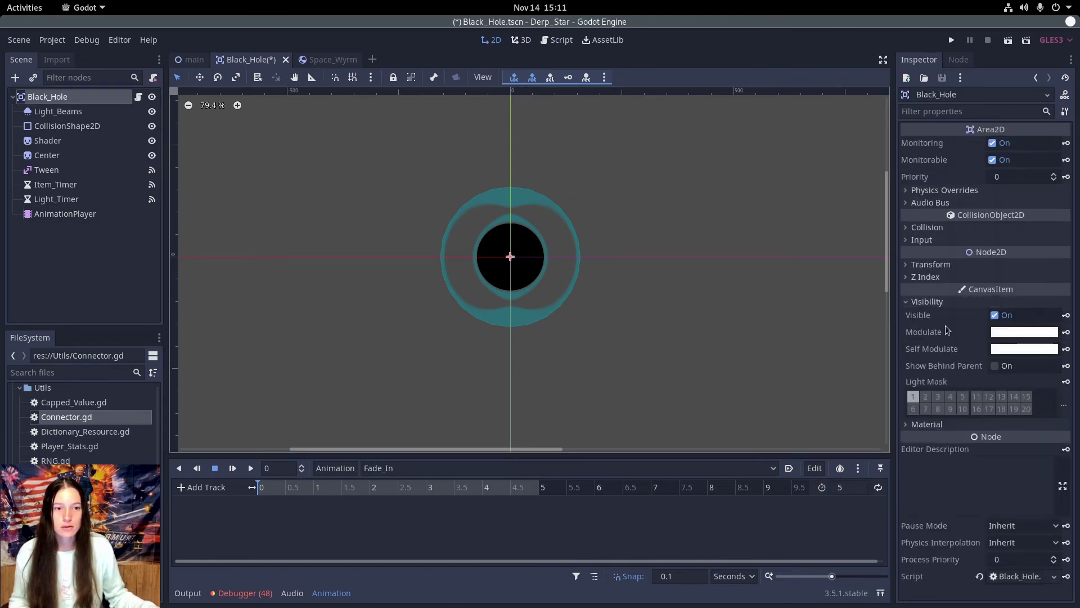
left_click(1023, 331)
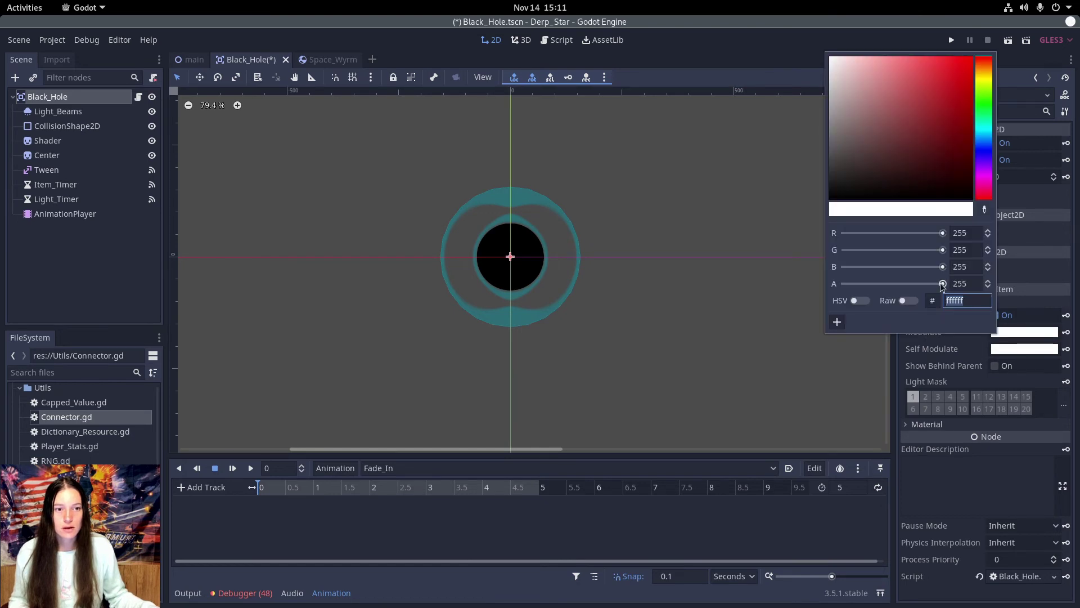
left_click_drag(942, 285, 818, 284)
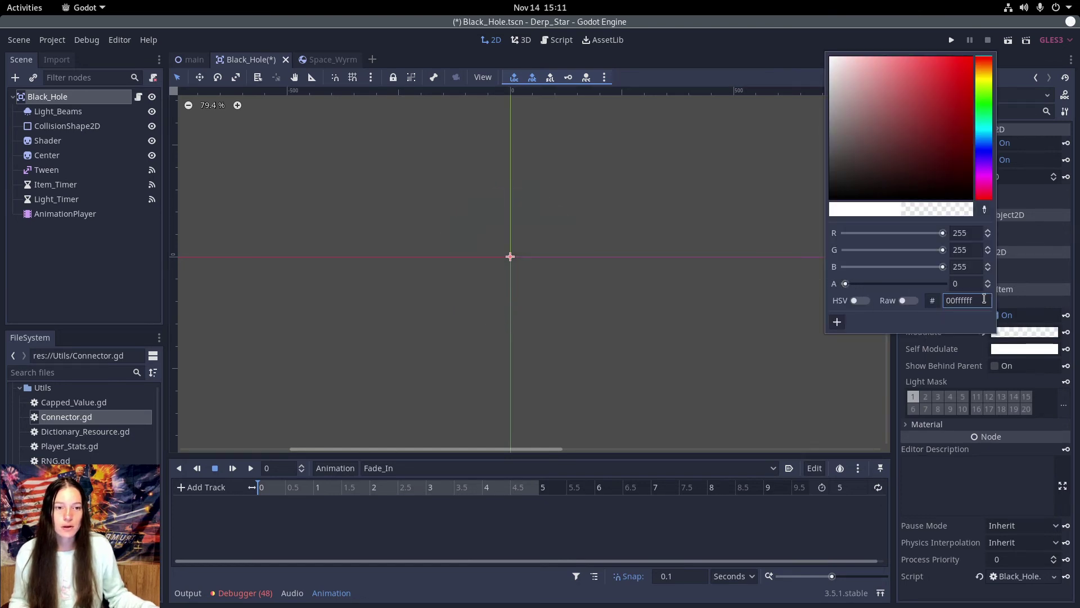
left_click(1066, 333)
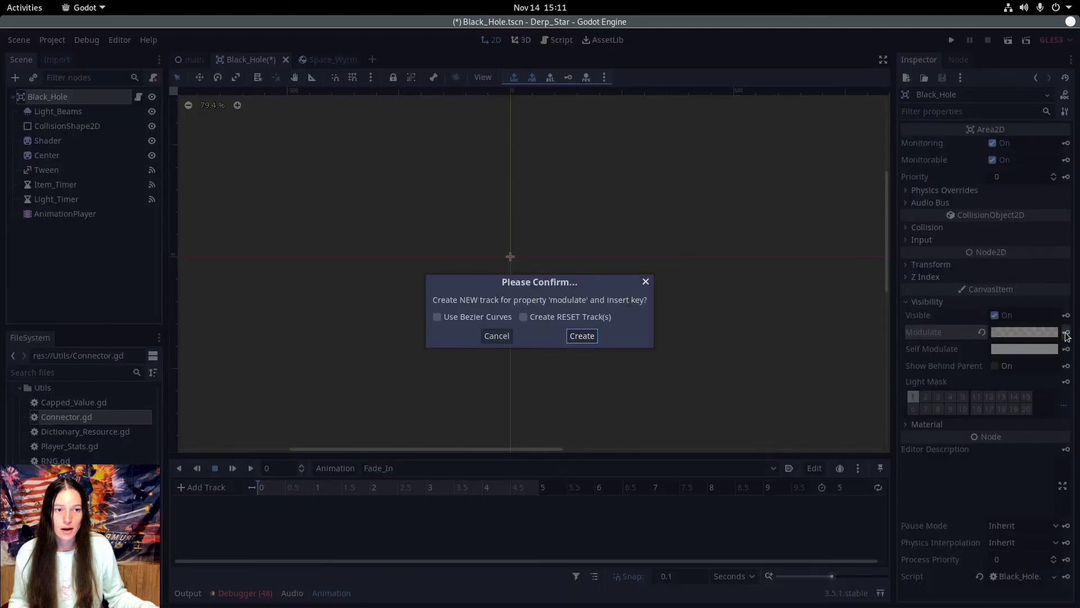
left_click(583, 337)
Set the Black_Hole node's Modulate to fully opaque white (ffffff, alpha 255) and key it at 1 second on the modulate track.
left_click(308, 488)
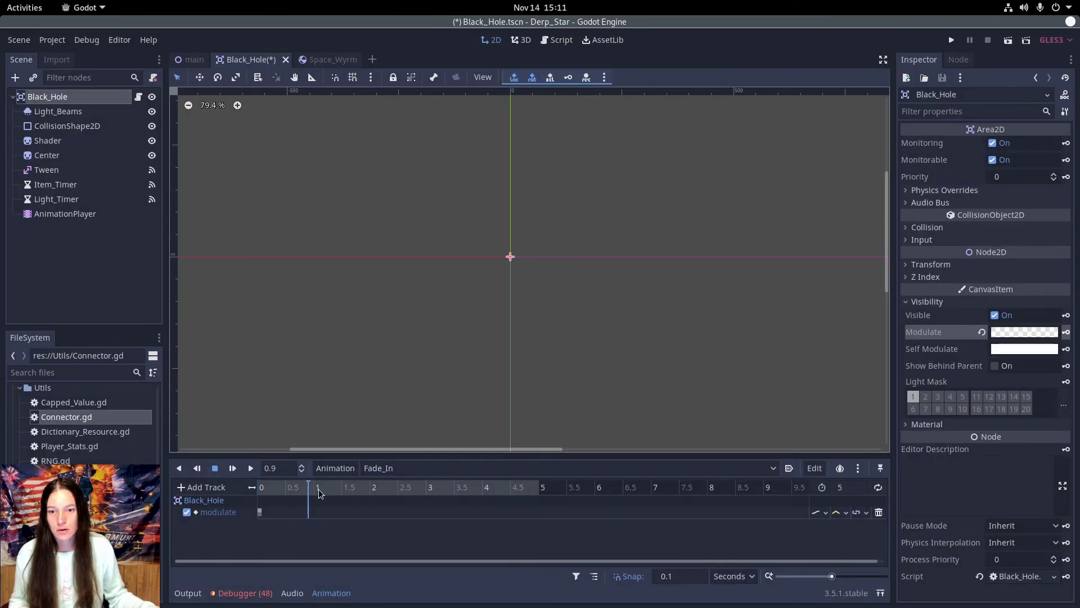
left_click(319, 492)
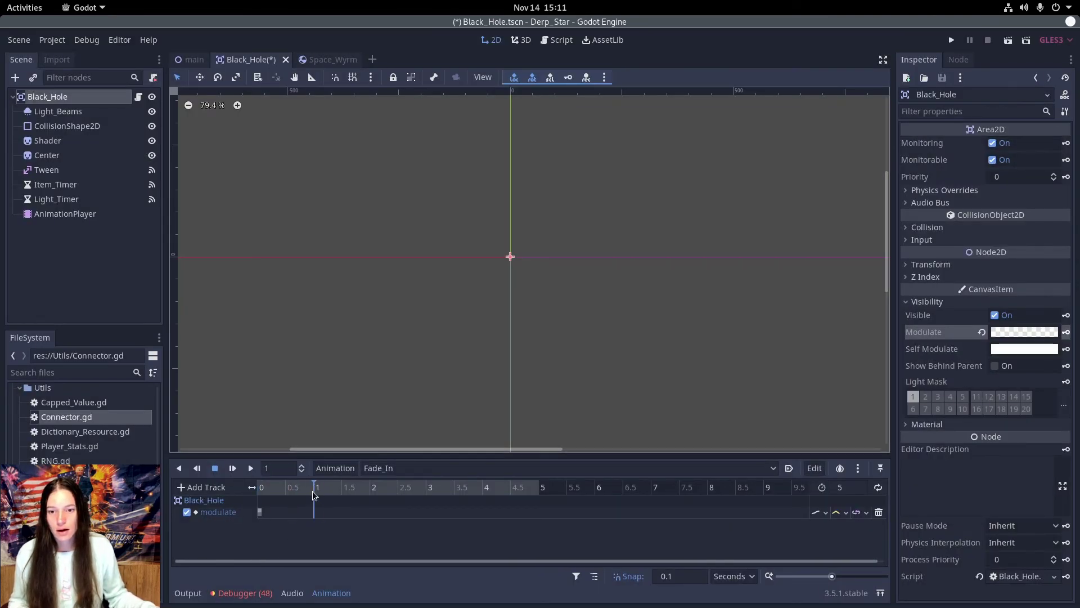
left_click(1022, 333)
type("ffffff")
key("Return")
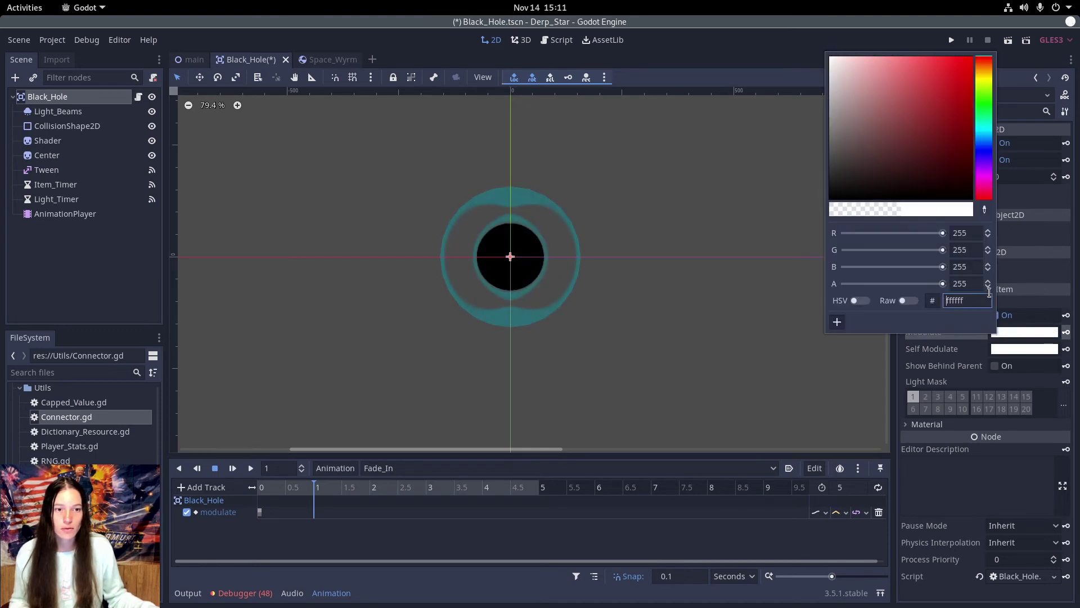
left_click(1068, 332)
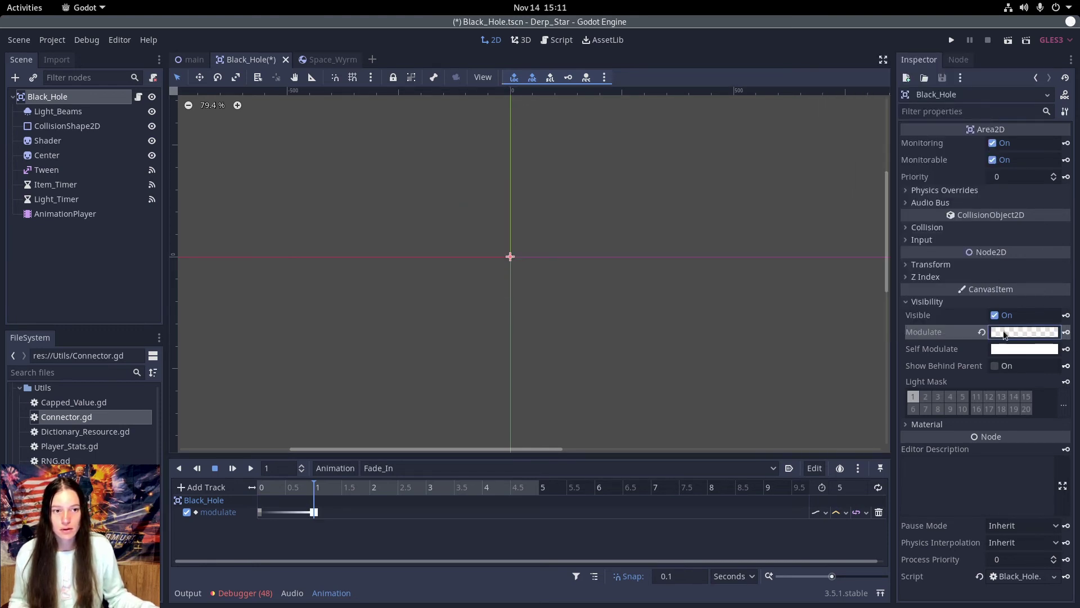
Duplicate the transparent and opaque modulate key pair at 2 seconds and again at 4 seconds in Fade_In.
left_click_drag(355, 542, 243, 506)
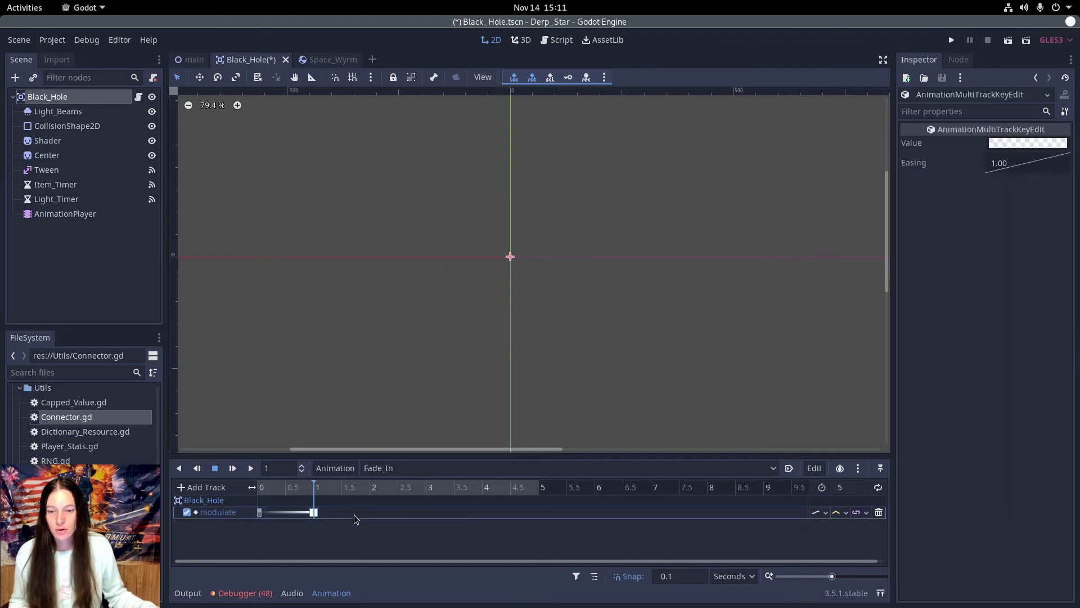
left_click(369, 493)
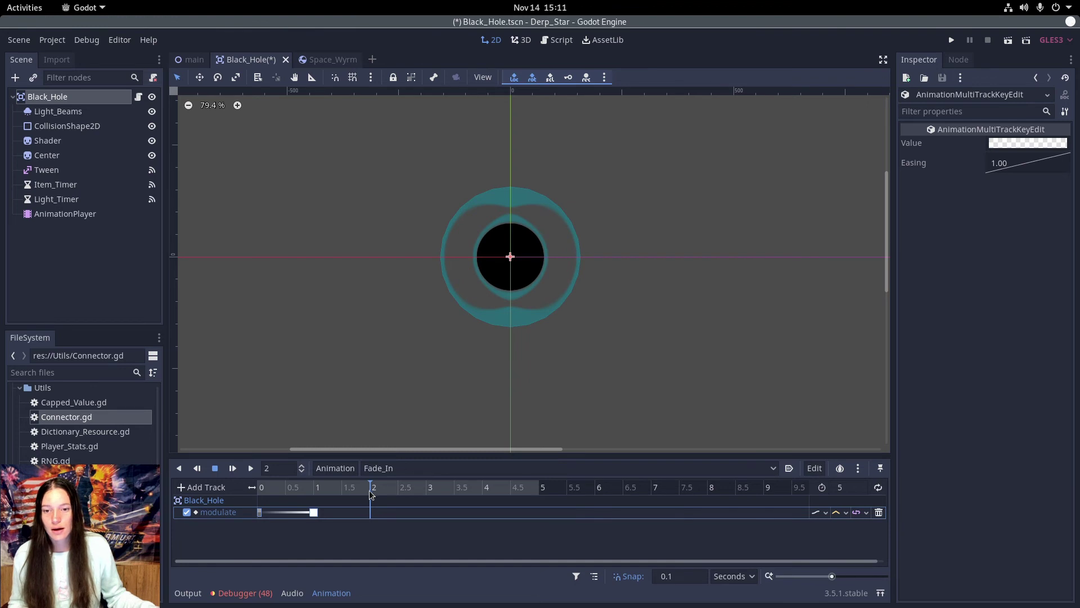
right_click(381, 513)
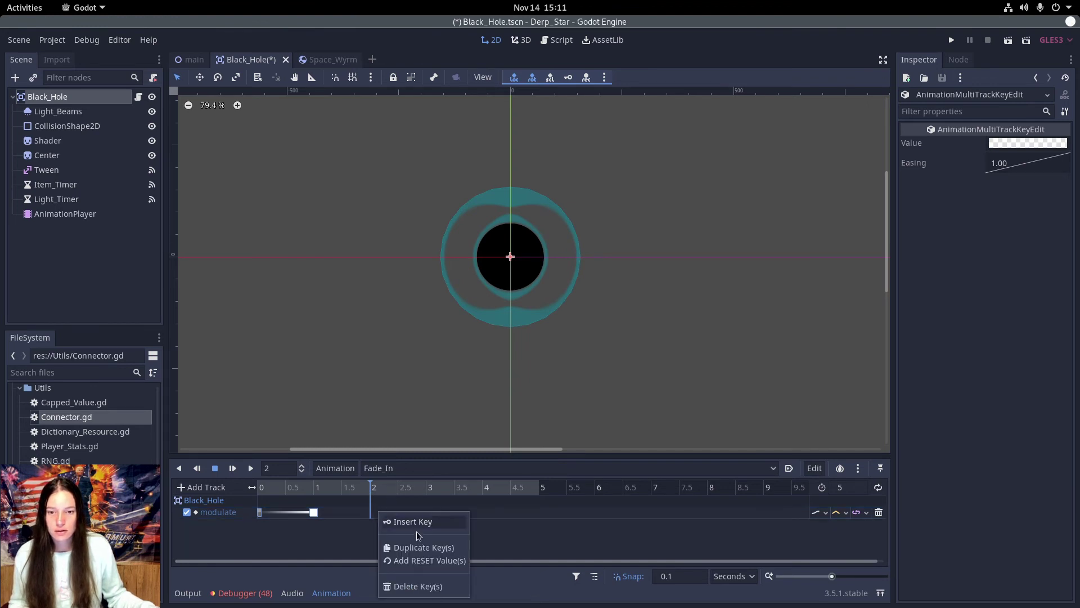
left_click(442, 548)
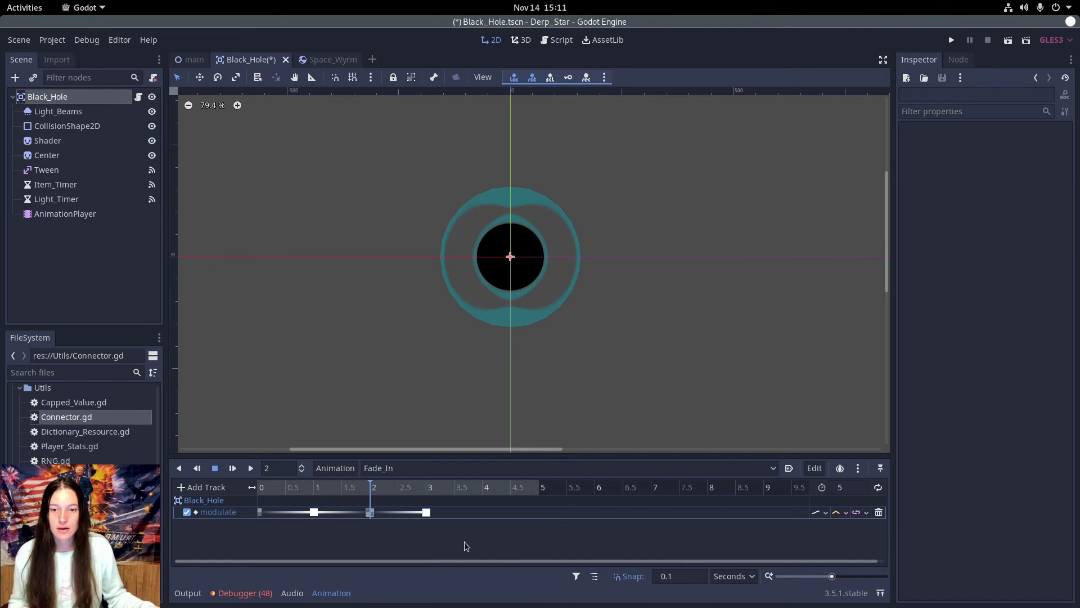
left_click_drag(467, 542, 371, 502)
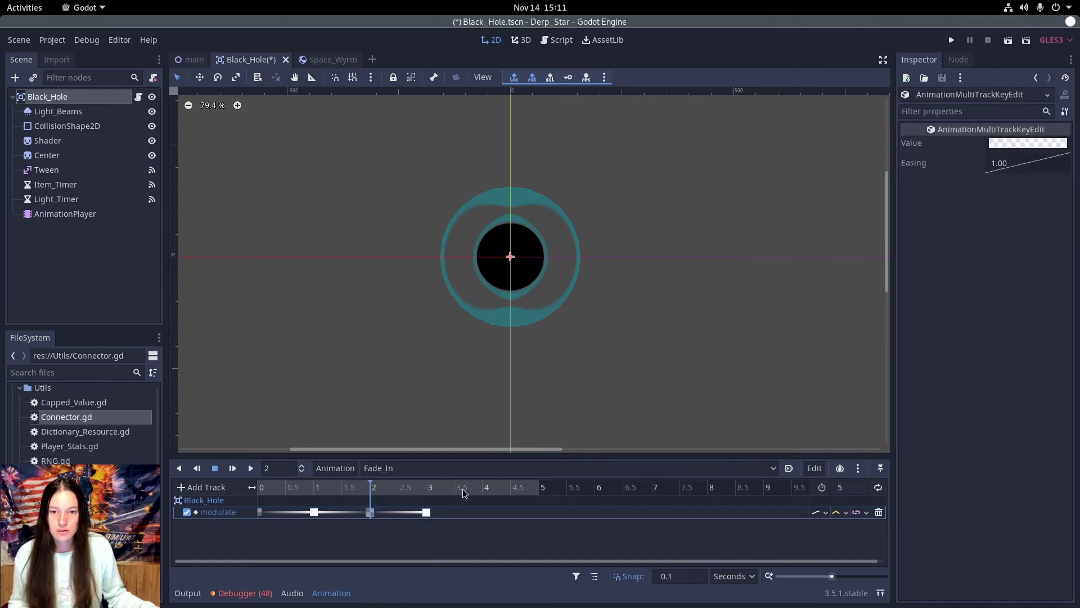
left_click(484, 492)
right_click(502, 523)
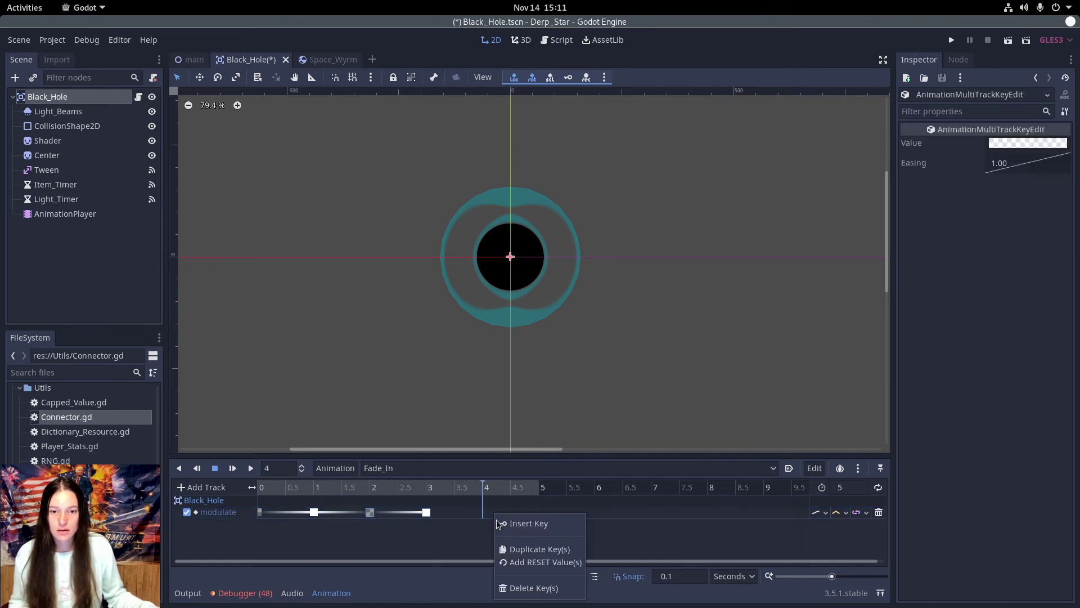
left_click(537, 549)
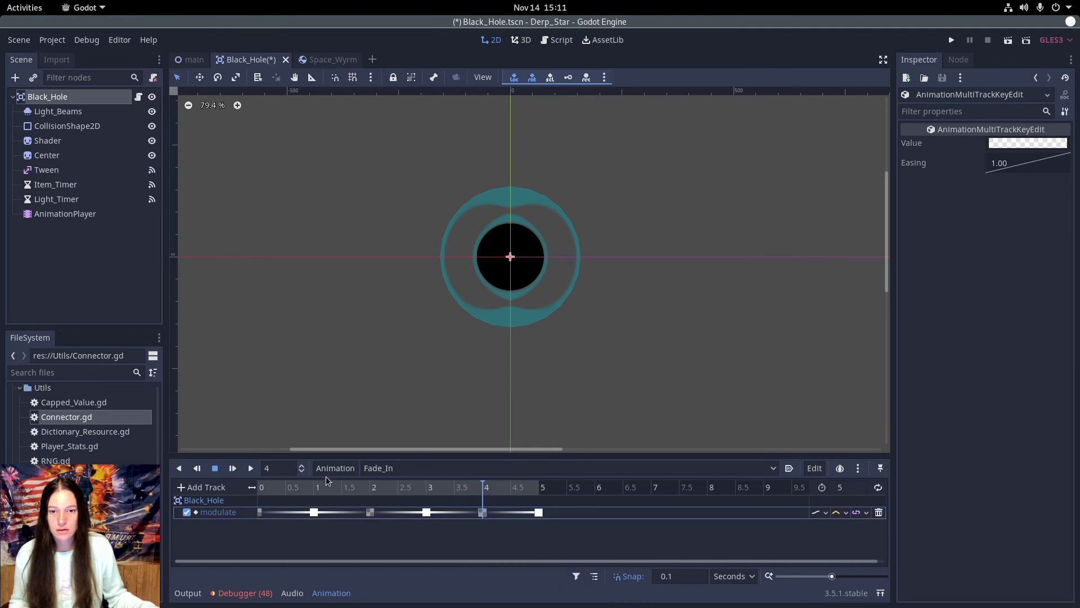
Play Fade_In from the start and enable Autoplay on Load for it.
left_click_drag(276, 487, 222, 490)
left_click(250, 468)
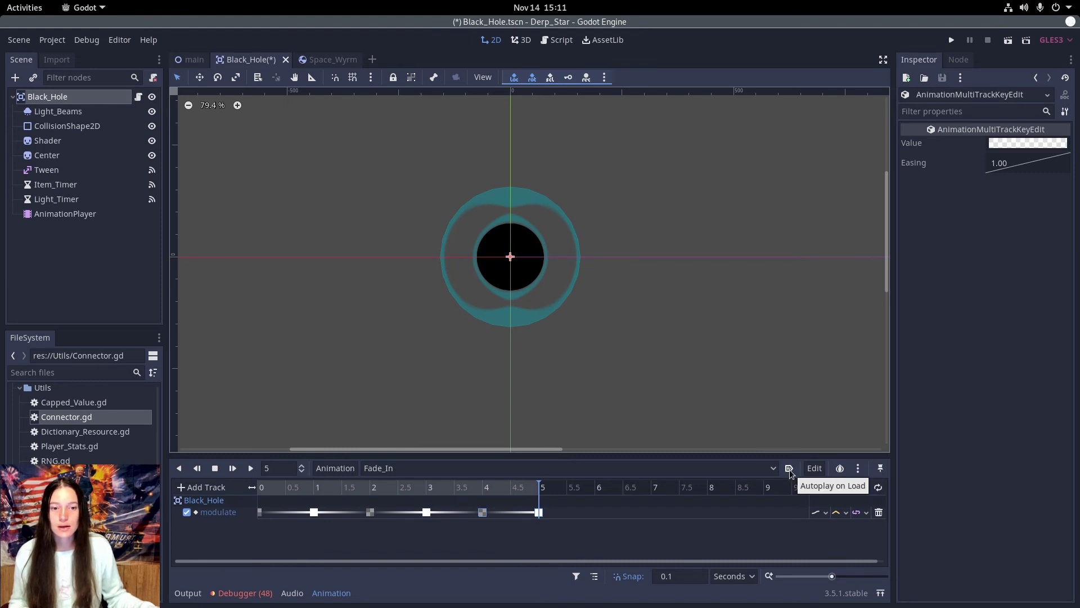
left_click(789, 469)
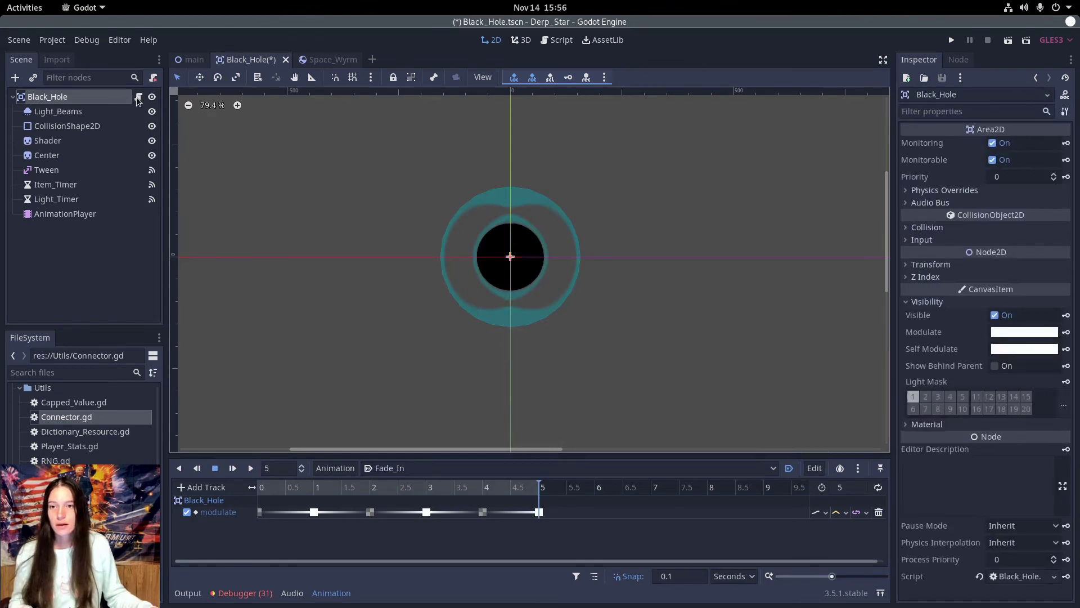
Add FADE_IN as the first enum entry in Black_Hole.gd and make it the initial value of state.
left_click(138, 97)
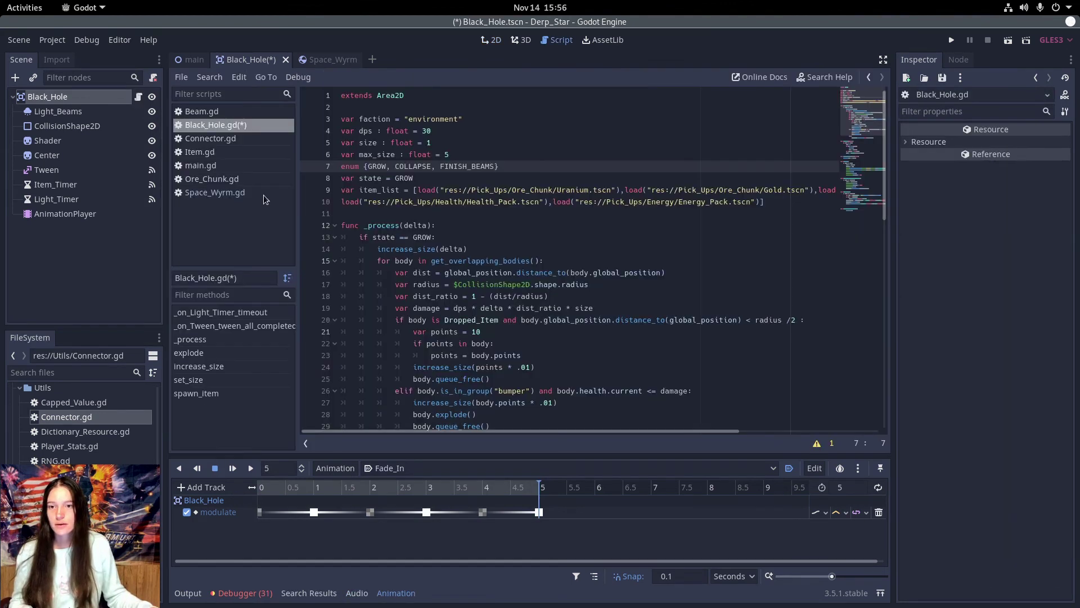
type("FADE_IN")
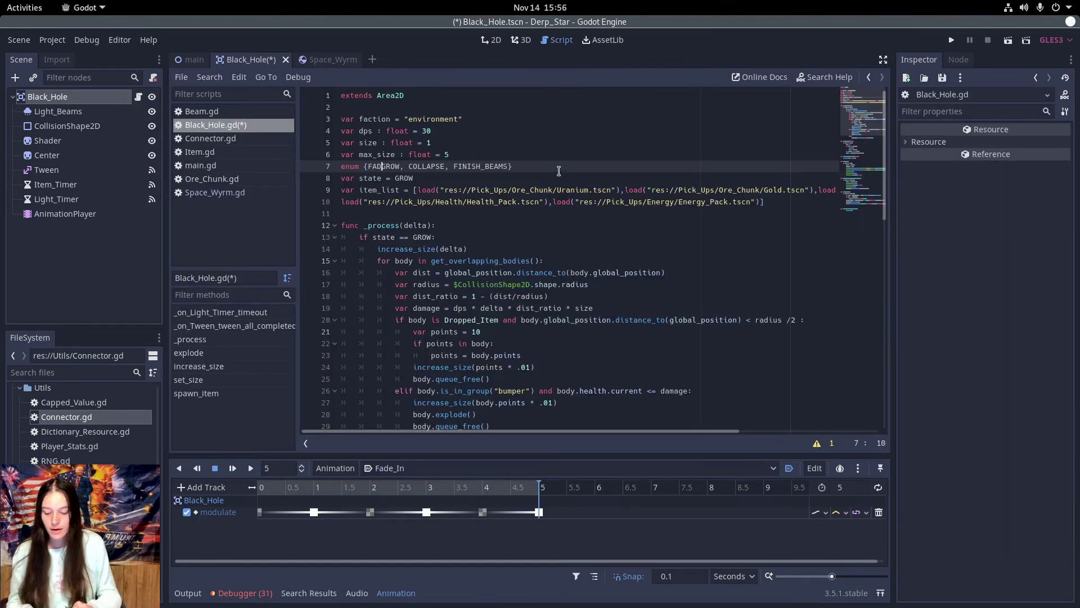
type(",")
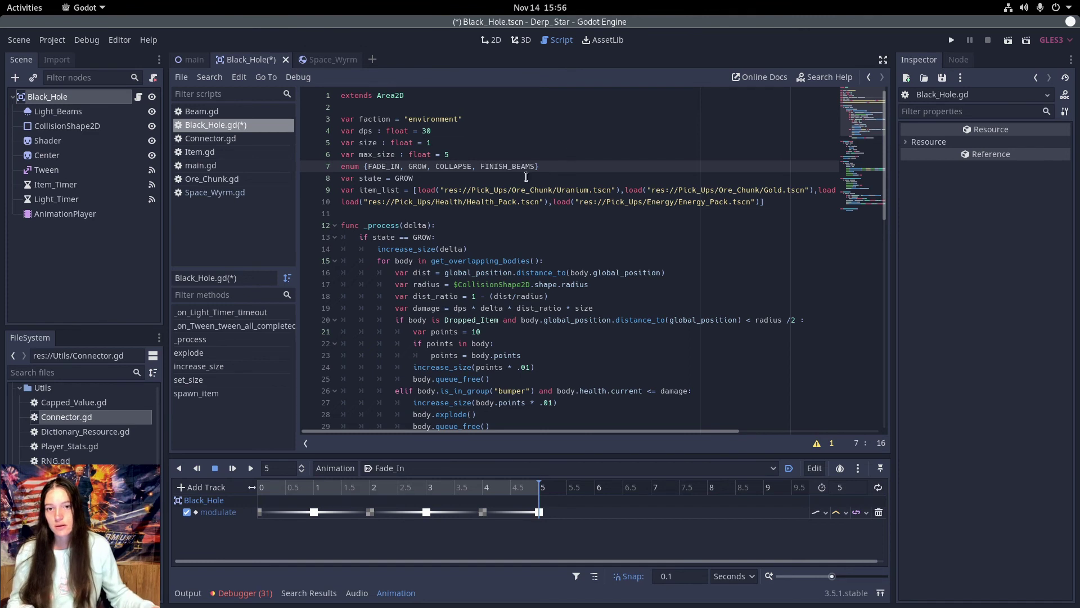
double_click(409, 178)
type("FA")
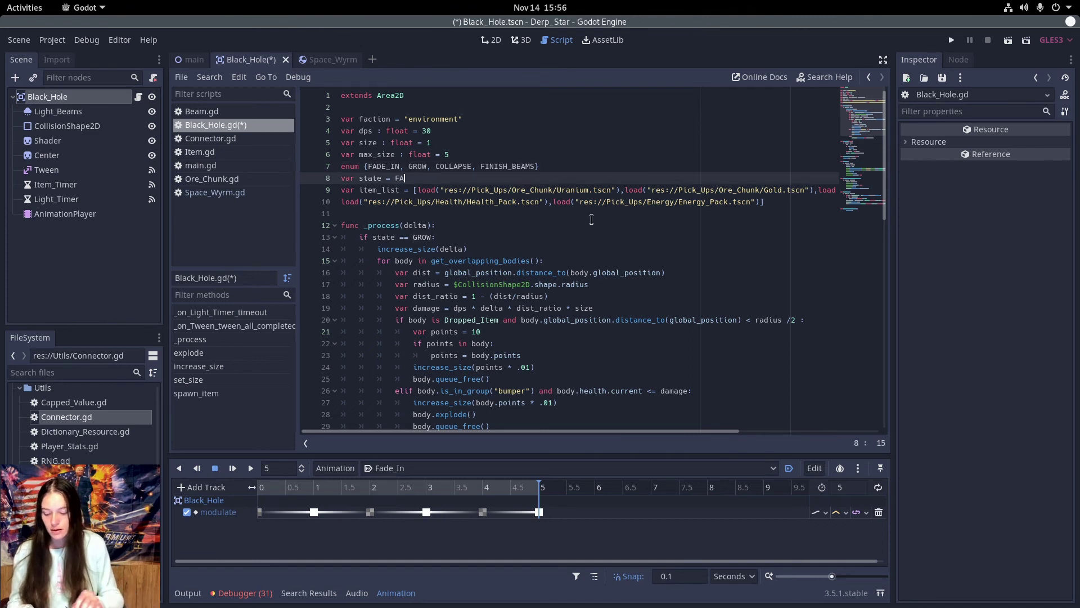
type("DE_IN")
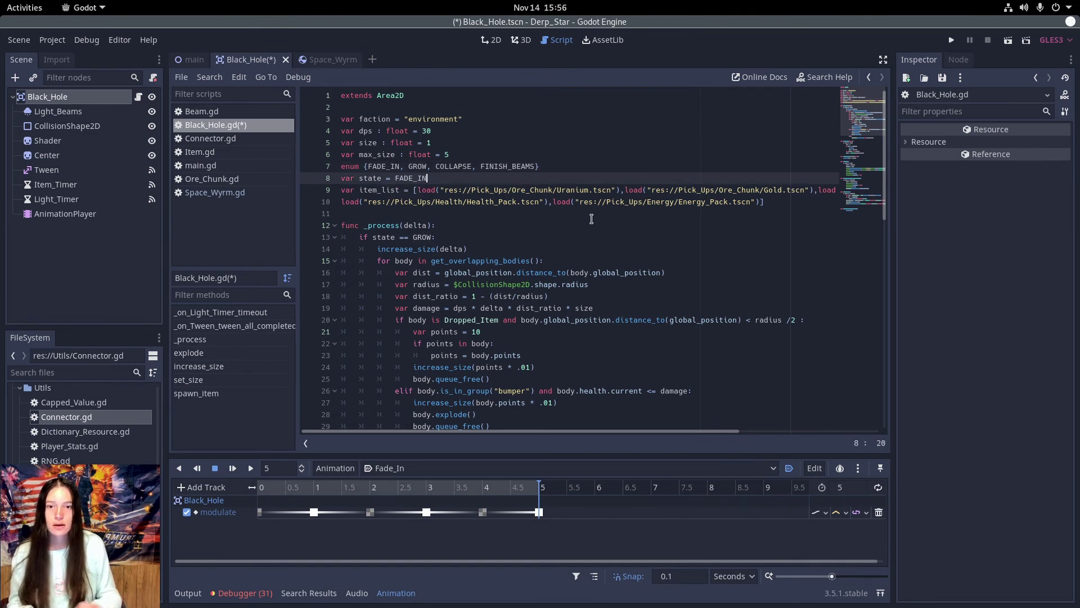
Add a _ready() function above _process() containing $CollisionShape2D.disabled = true.
left_click(503, 215)
key("Return")
key("Return")
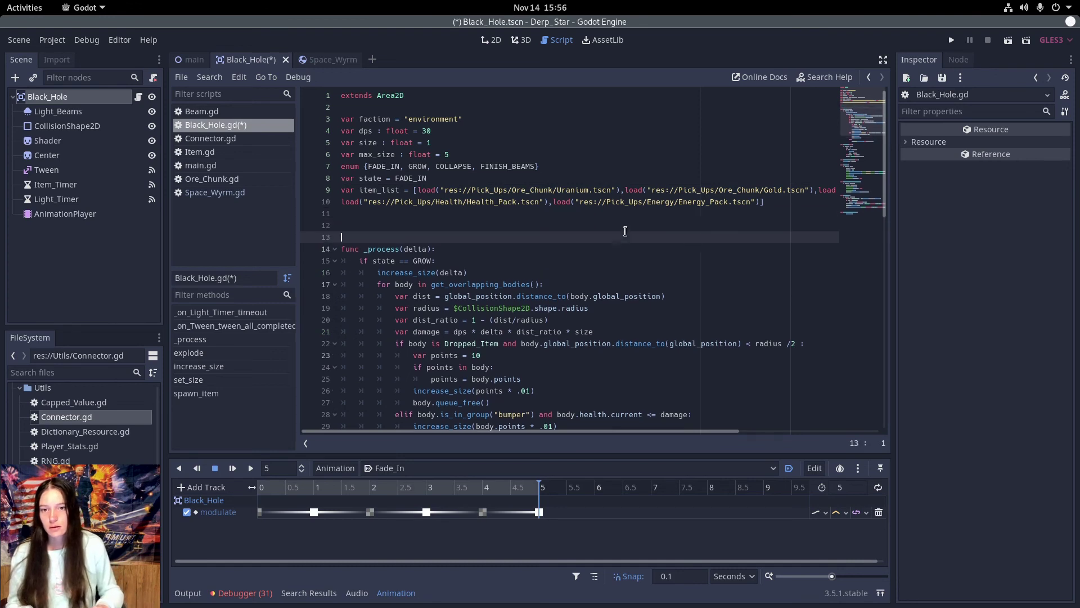
key("Up")
type("func _ready()")
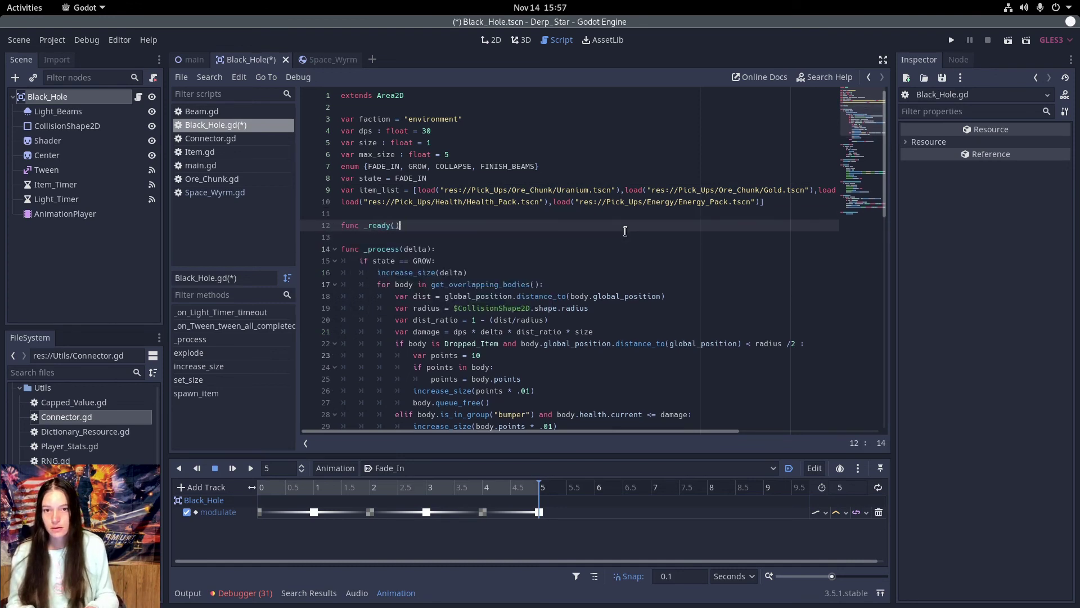
type(":")
key("Return")
type("$C")
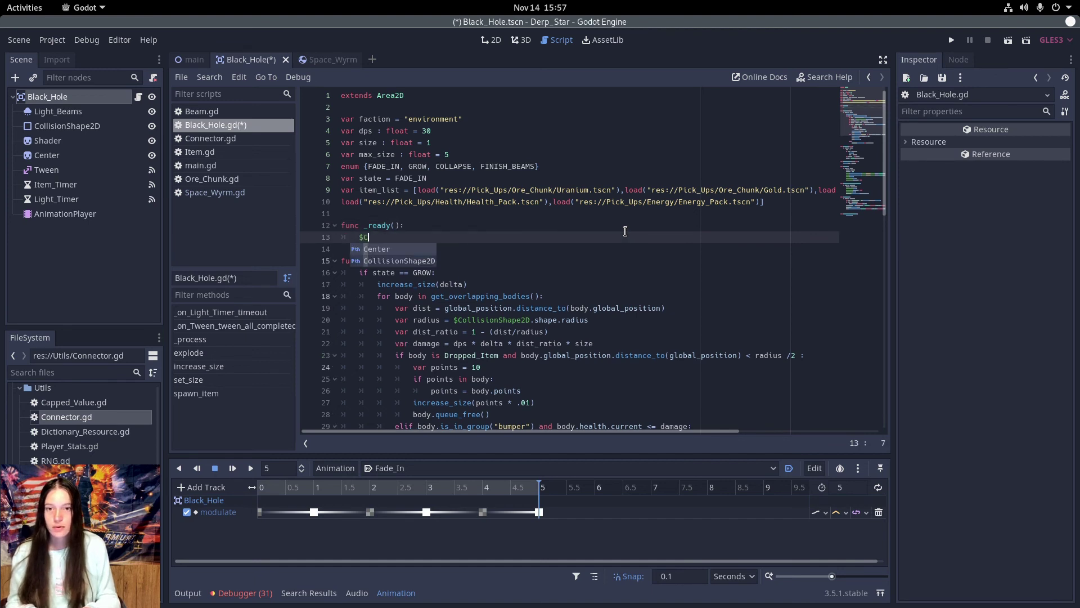
key("Down")
key("Return")
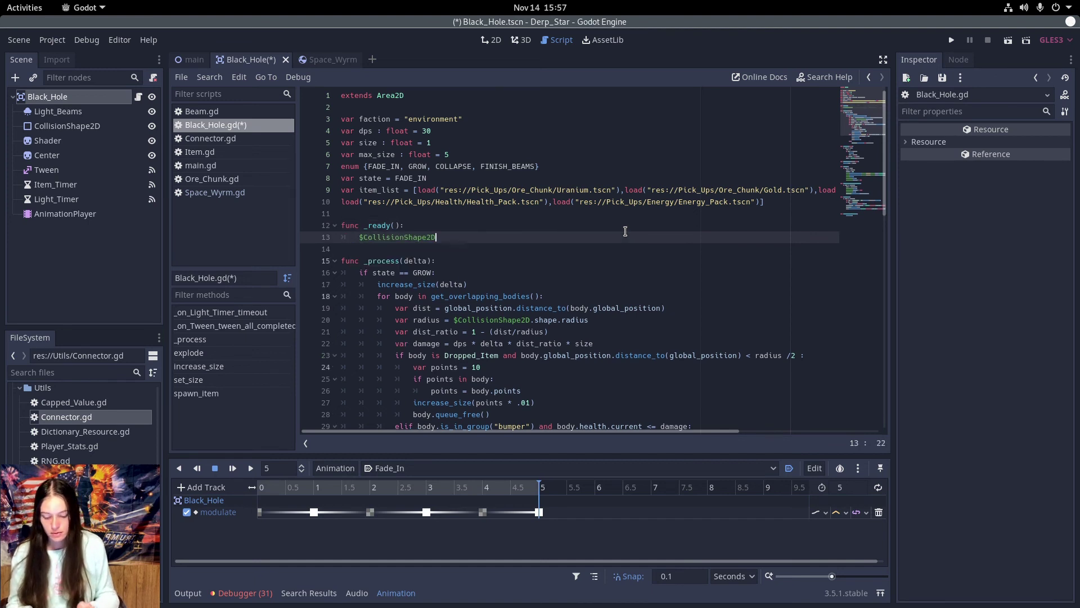
type(".disabled =")
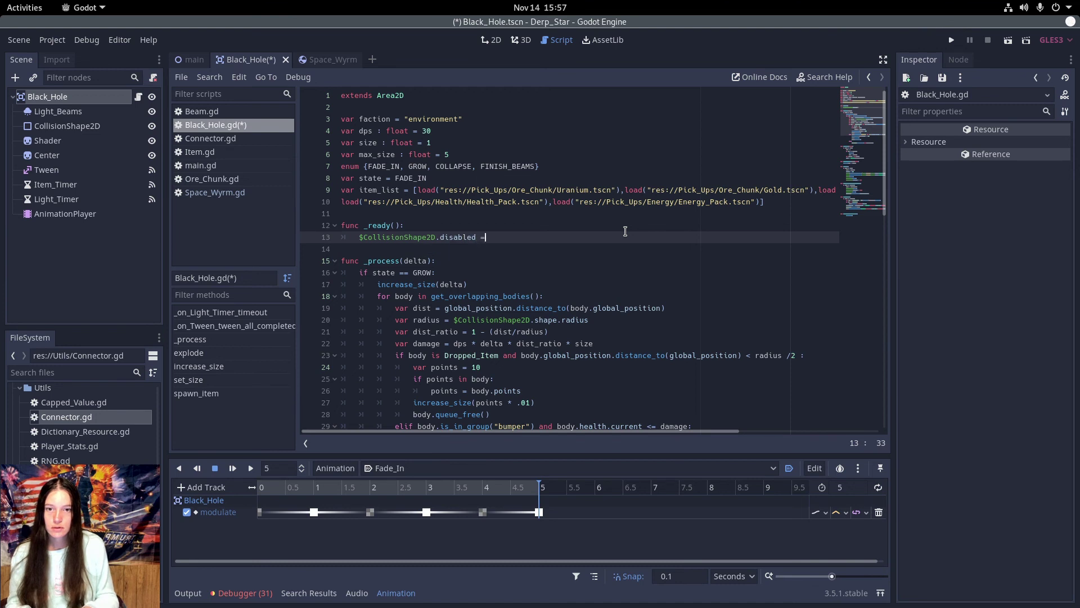
type(" true")
Add $Light_Beams.emitting = false to _ready() and comment out increase_size(delta) in the GROW branch of _process().
key("Return")
type("$Li")
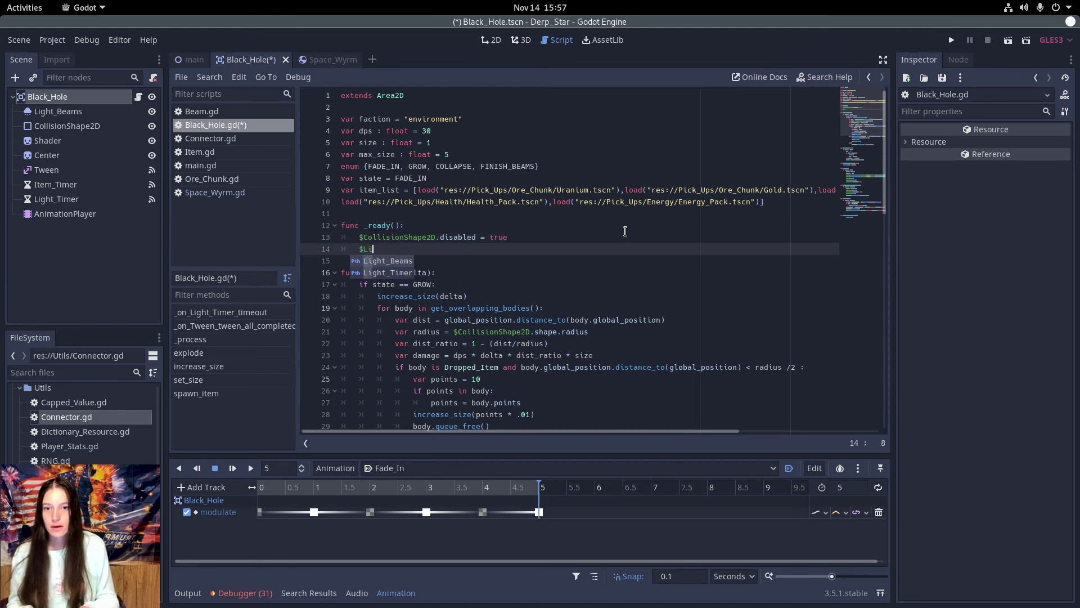
key("Return")
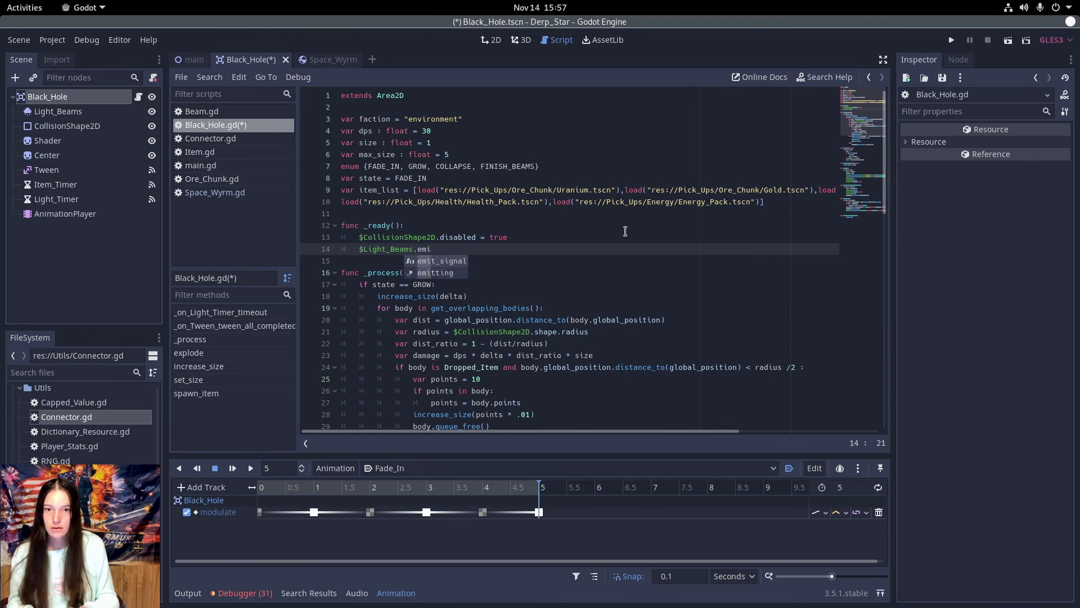
key("Down")
key("Return")
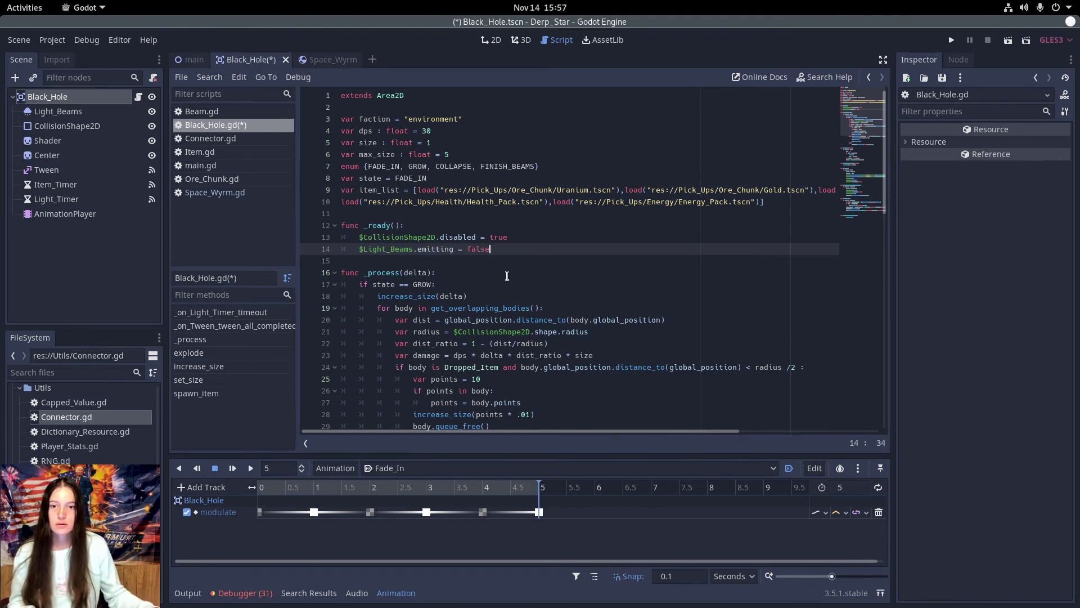
left_click(476, 298)
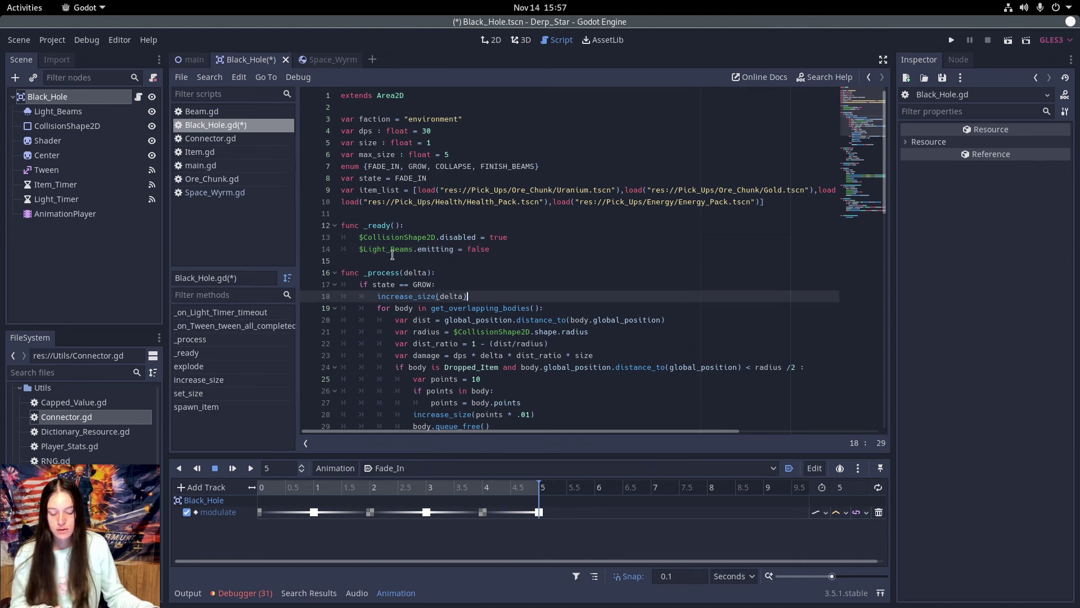
key("ctrl+k")
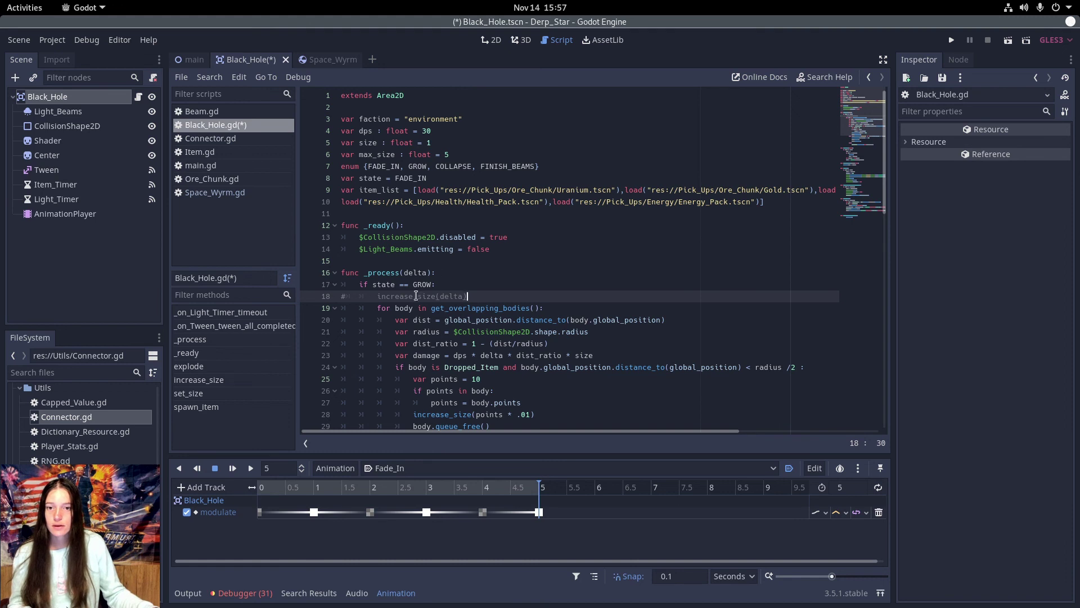
Connect the AnimationPlayer's animation_finished signal to the Black_Hole script as _on_AnimationPlayer_animation_finished.
left_click(66, 219)
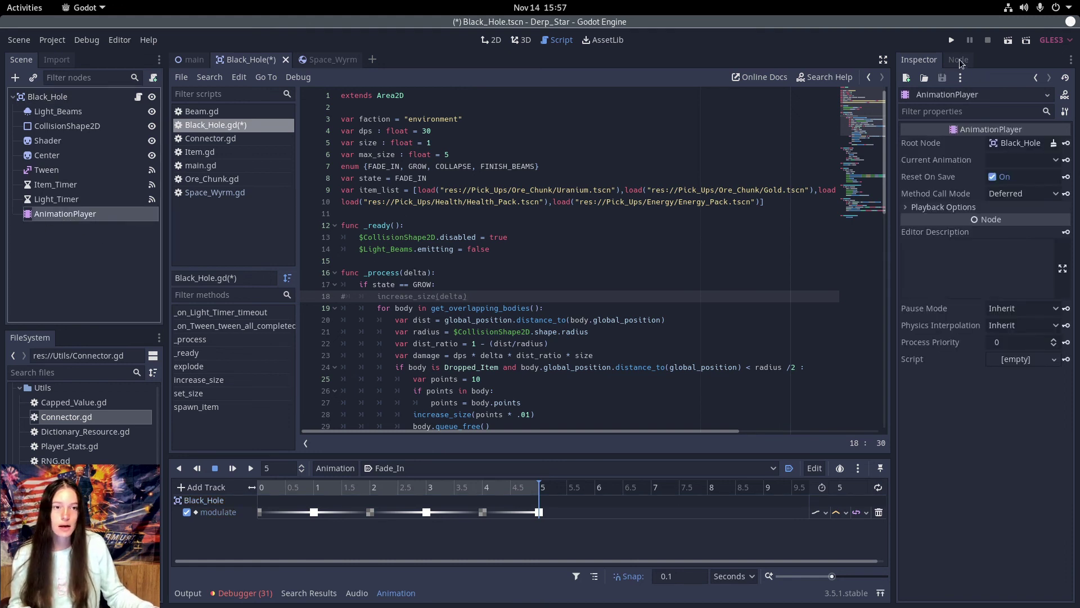
left_click(960, 61)
double_click(965, 146)
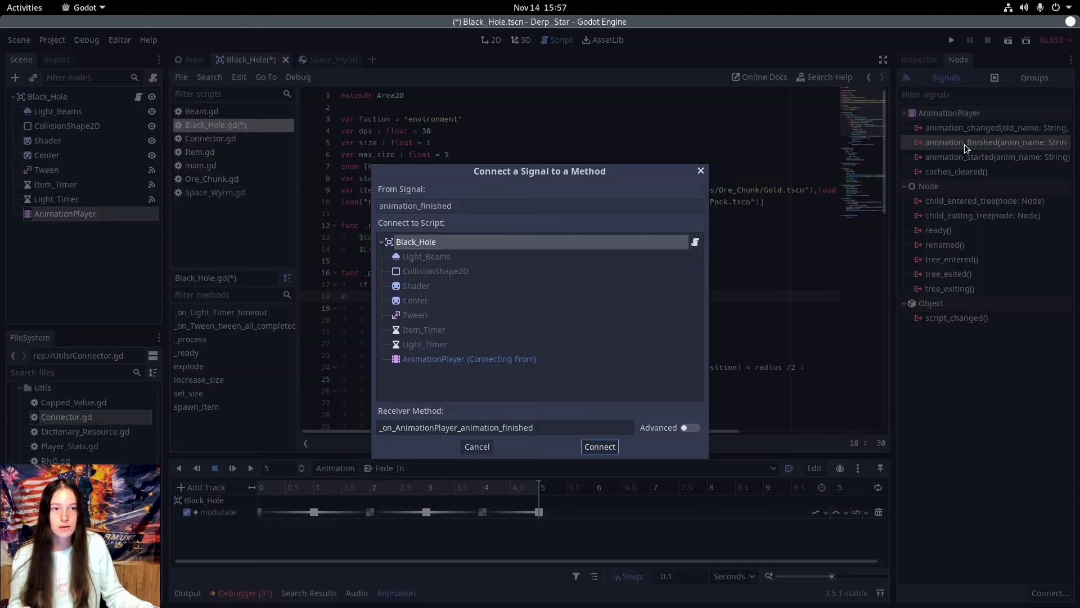
left_click(610, 449)
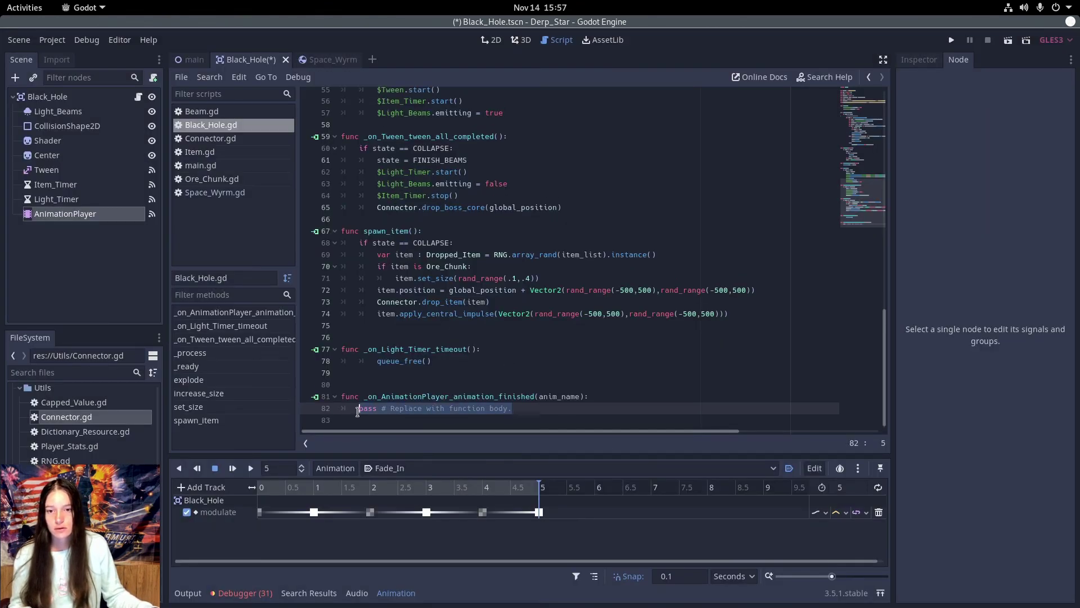
Replace the placeholder body of _on_AnimationPlayer_animation_finished with state = GROW and $CollisionShape2D.disabled = false.
key("shift+Home")
type("s")
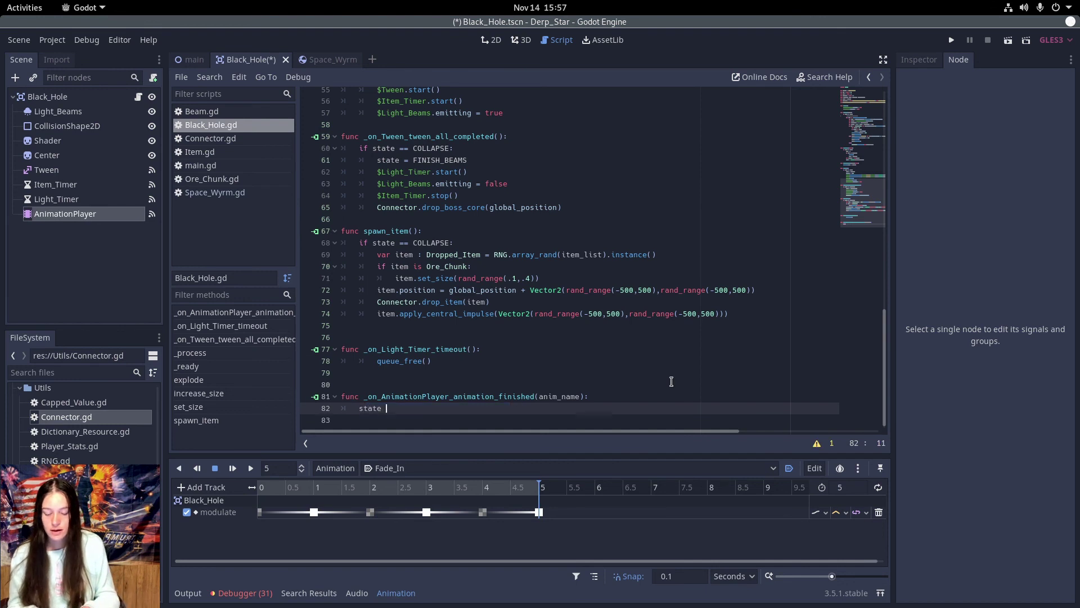
key("Return")
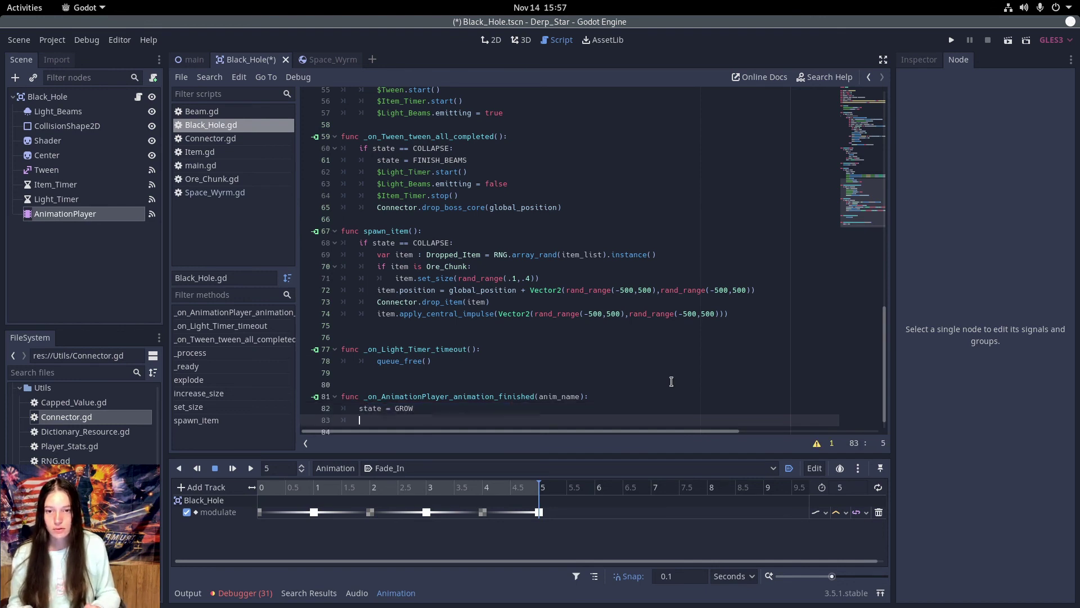
type("$Col")
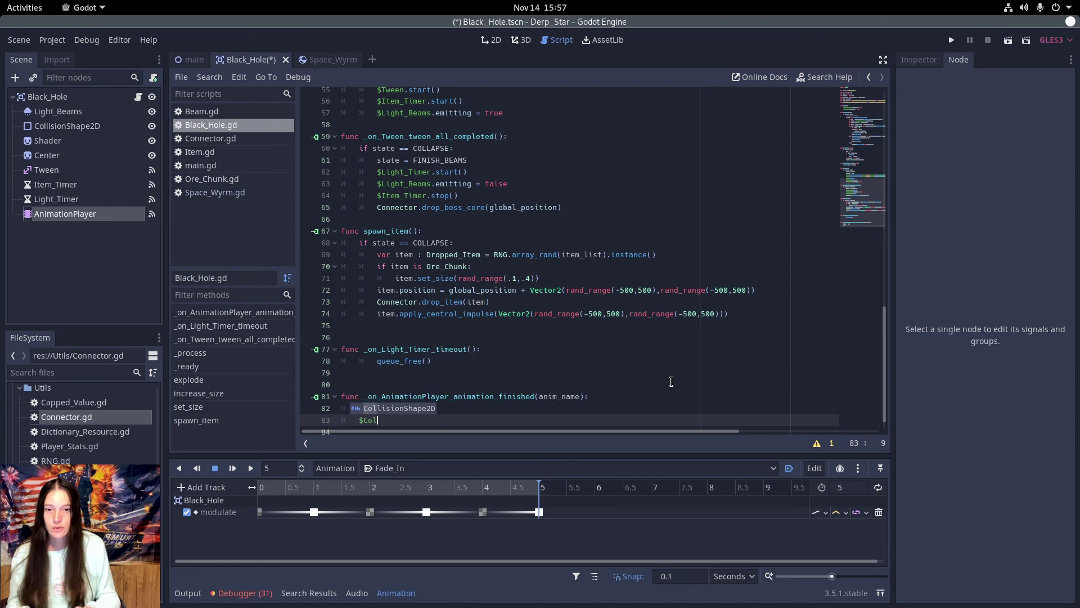
key("Return")
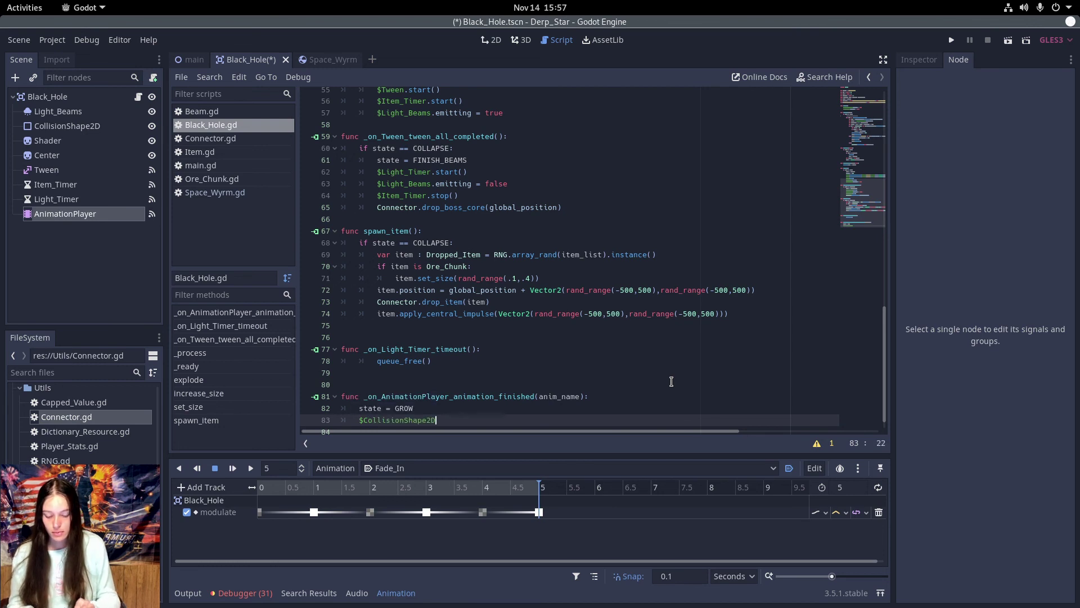
type(".disabled = false")
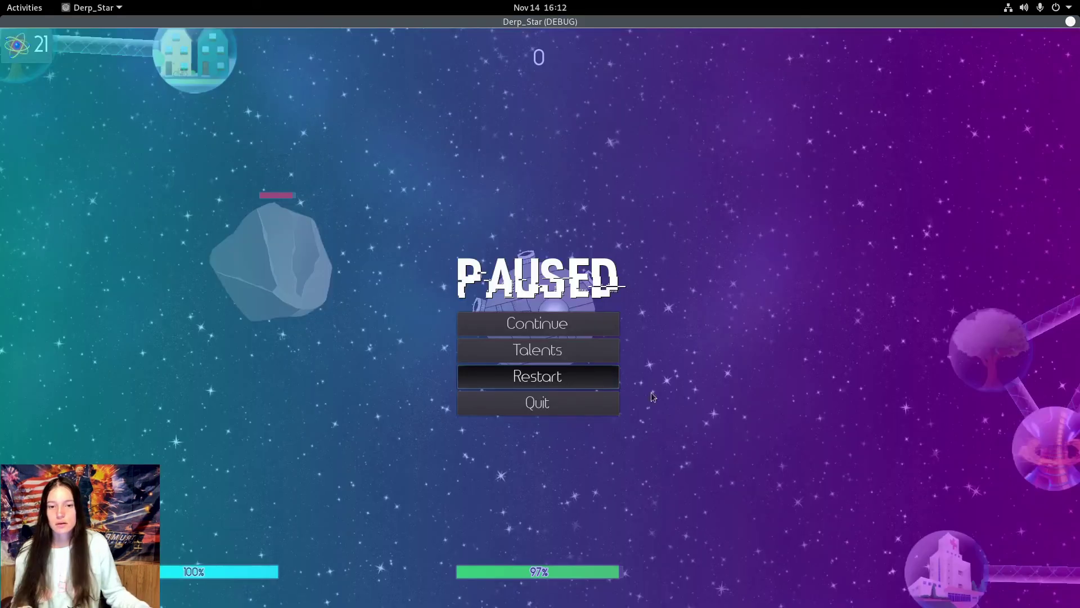
Restart the running game from its pause screen and steer the ship near the black hole to check its fade-in.
left_click(540, 375)
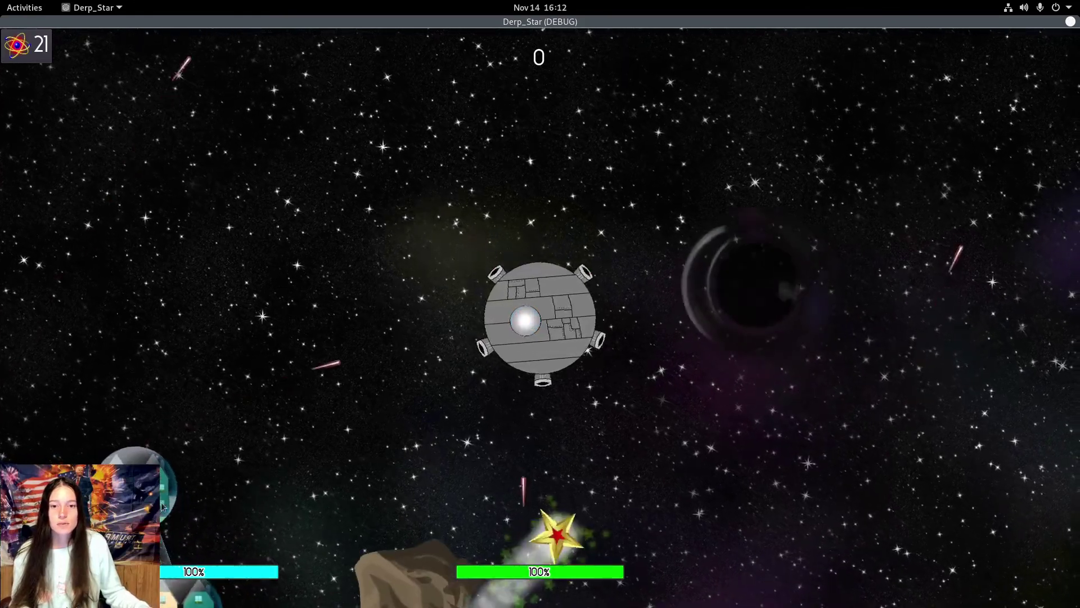
key("a")
key("s")
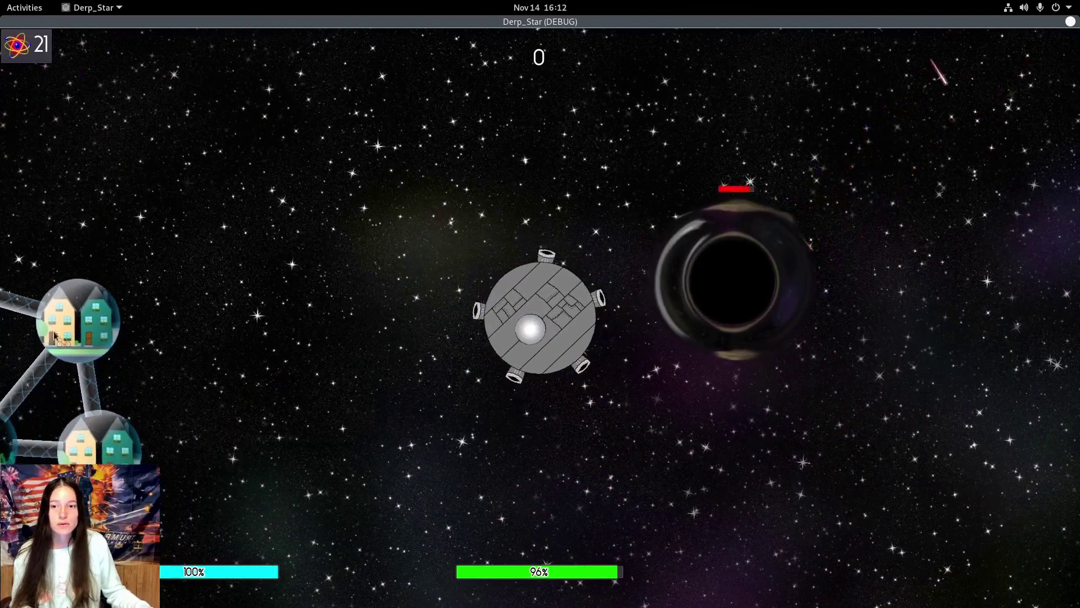
key("d")
key("a")
key("s")
key("w")
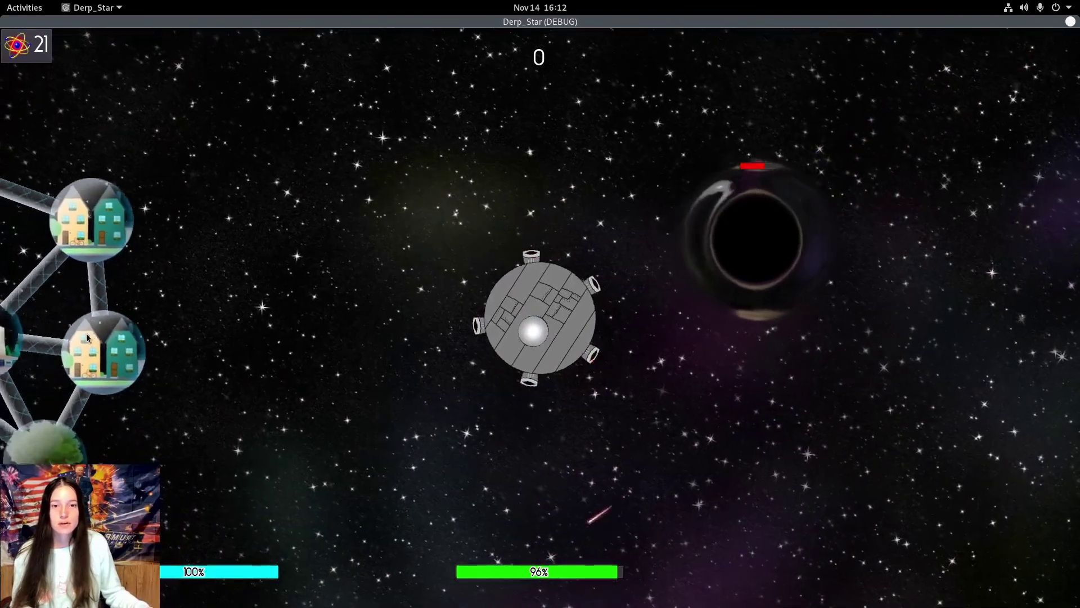
Fly the ship and the linked city bubbles around and into the black hole to test how it grows and interacts.
left_click(116, 253)
left_click(169, 279)
key("a")
key("s")
key("w")
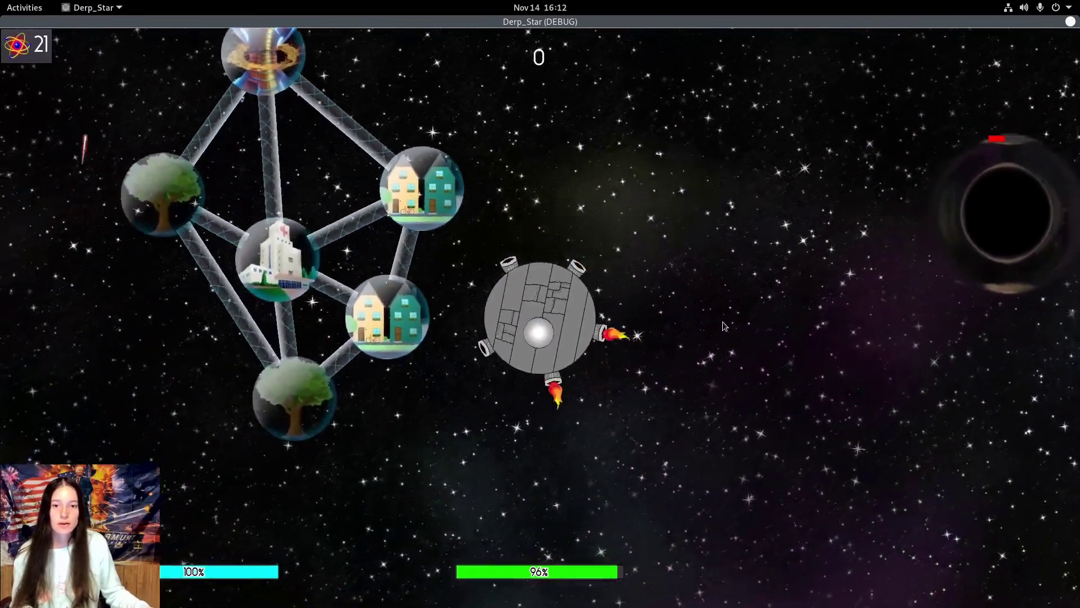
key("d")
key("a")
key("d")
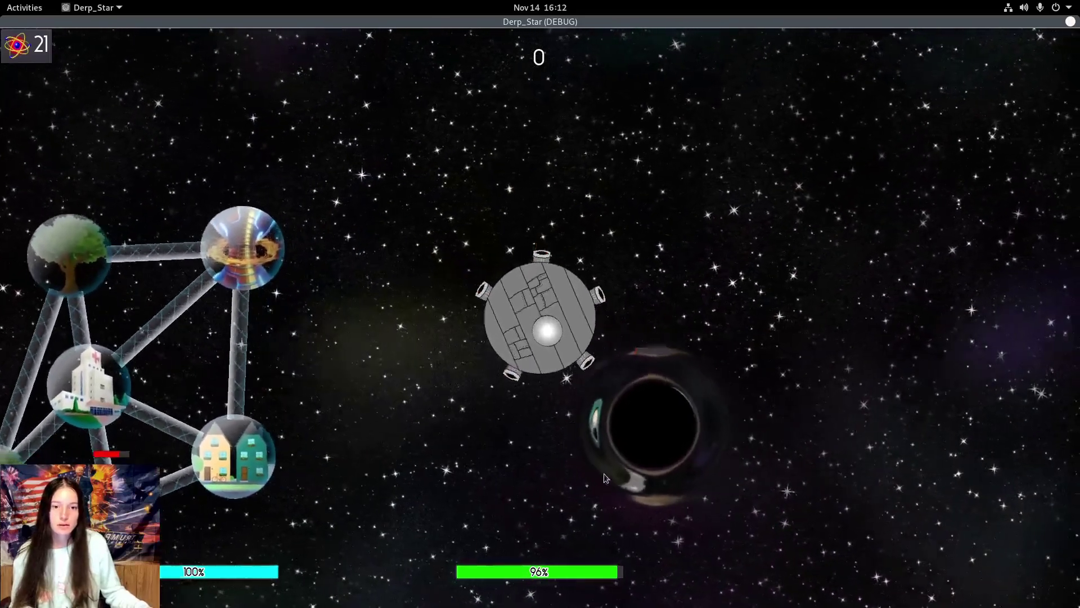
left_click(603, 473)
left_click(214, 224)
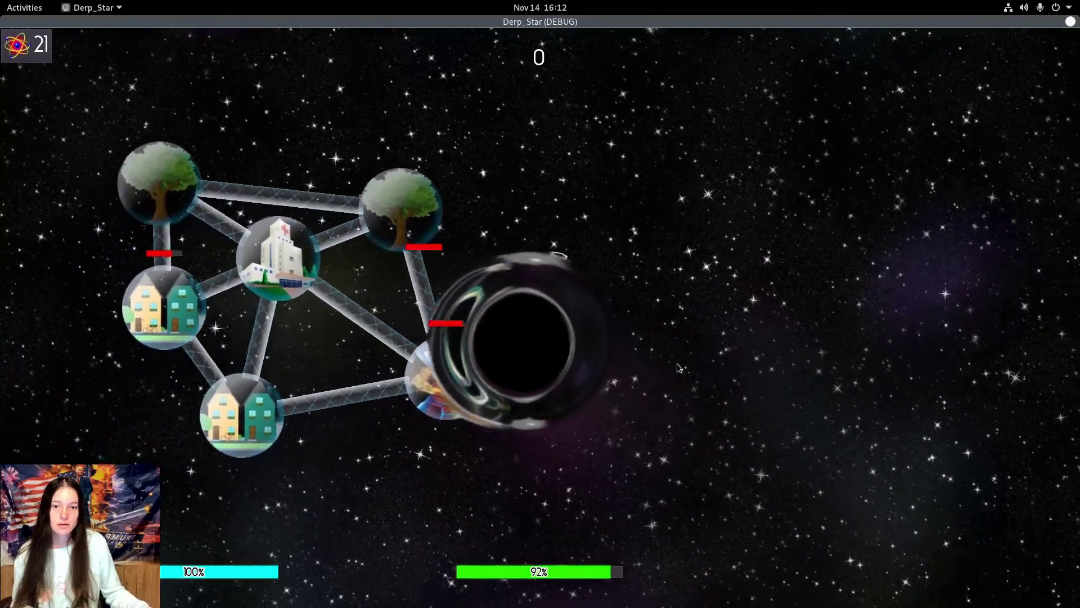
key("a")
key("w")
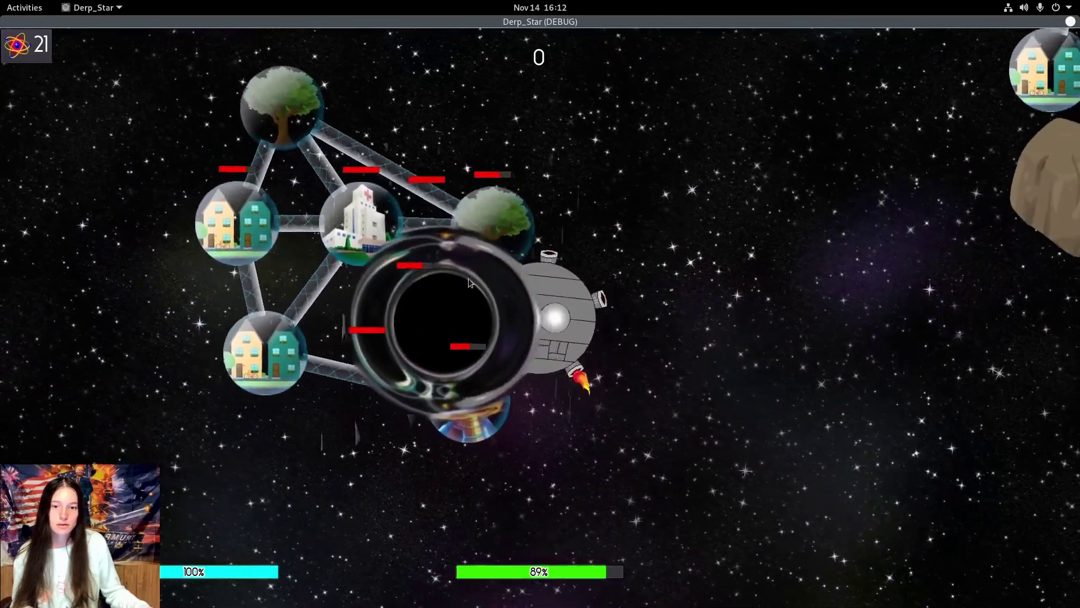
key("w")
key("a")
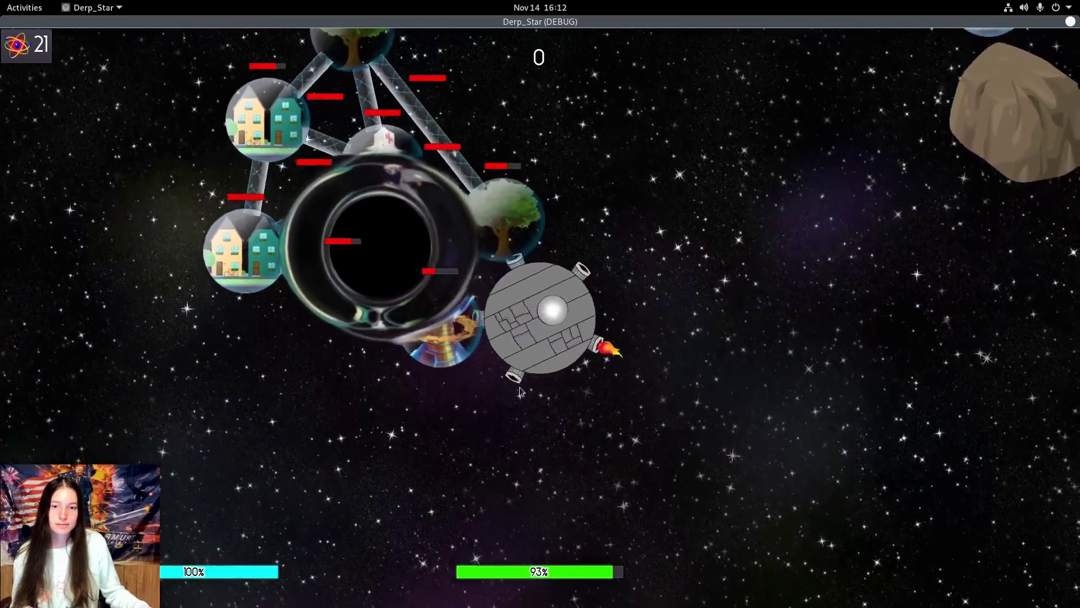